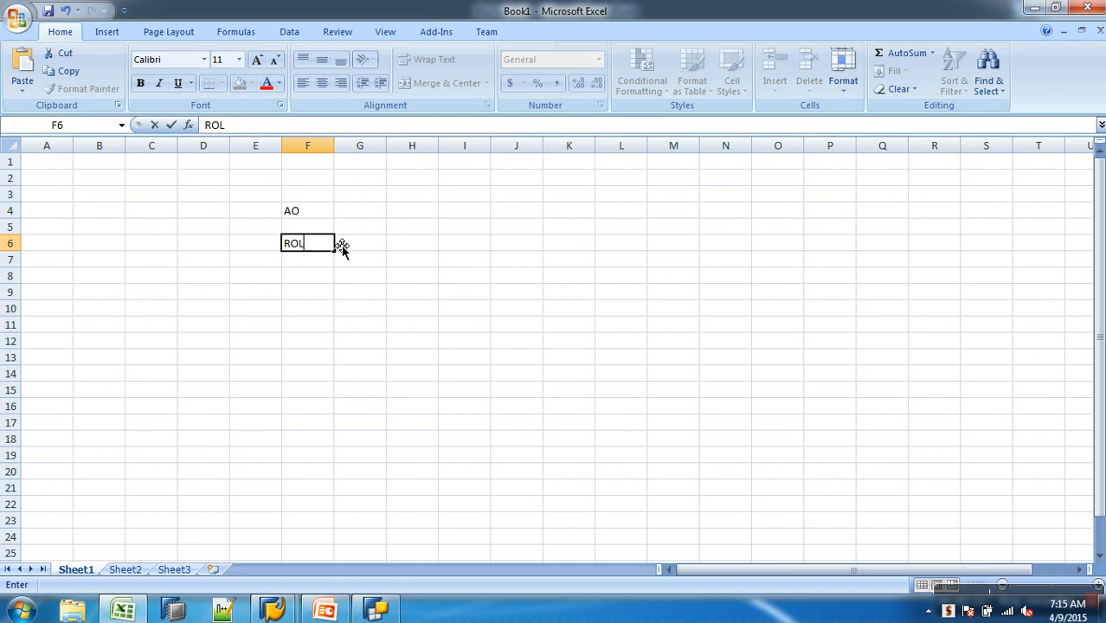
Complete the list in column F with "ROLes" in F6, "Profiles" in F8 and "User" in F10
{"action": "key", "text": "Return"}
{"action": "key", "text": "Return"}
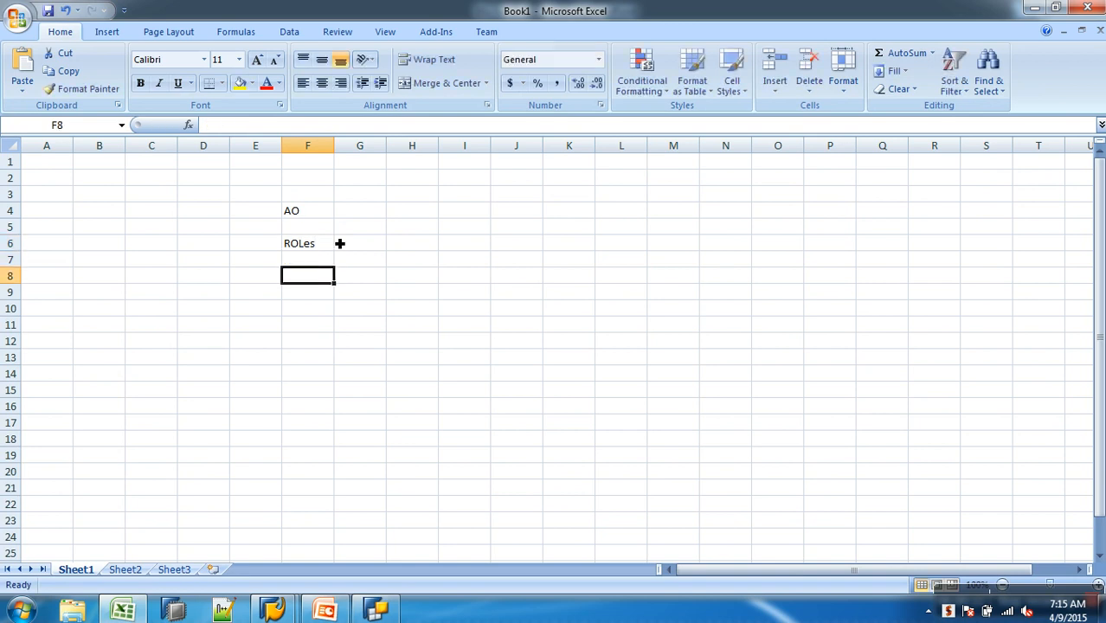
{"action": "type", "text": "Profiles"}
{"action": "key", "text": "Return"}
{"action": "key", "text": "Return"}
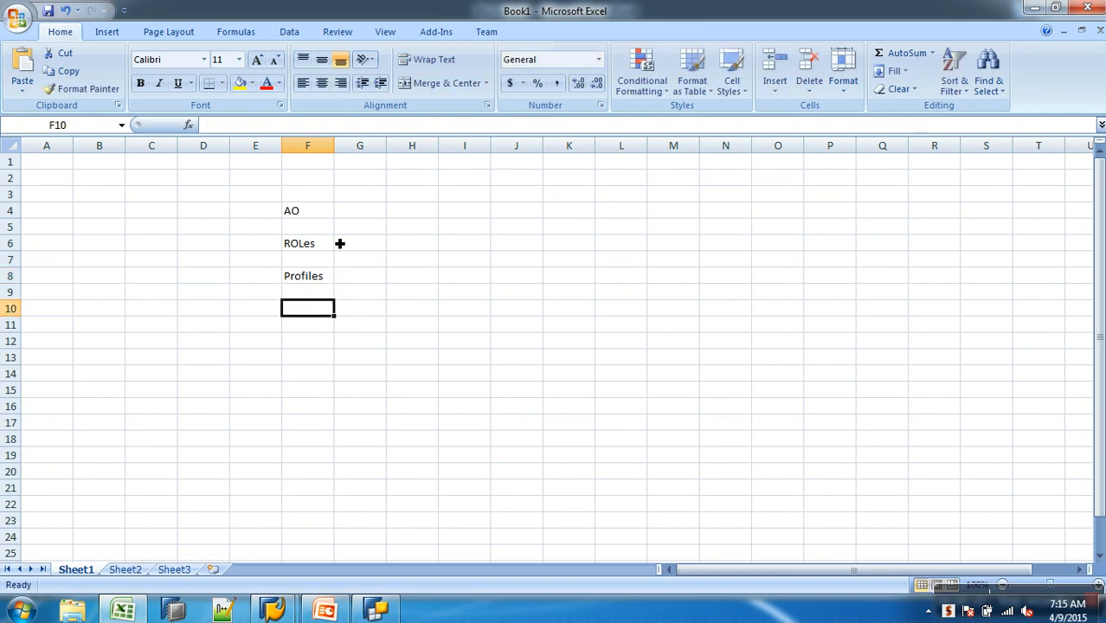
{"action": "type", "text": "User"}
{"action": "key", "text": "Return"}
{"action": "key", "text": "Up"}
{"action": "key", "text": "Up"}
{"action": "key", "text": "Up"}
{"action": "key", "text": "Up"}
{"action": "key", "text": "Up"}
{"action": "key", "text": "Up"}
{"action": "key", "text": "Up"}
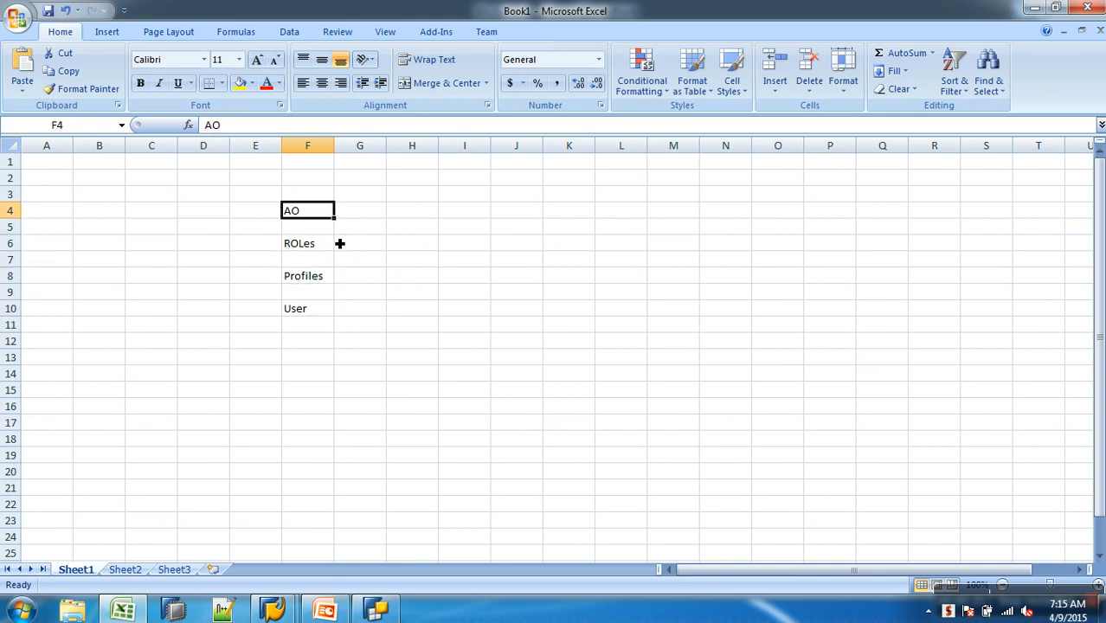
{"action": "key", "text": "Down"}
{"action": "key", "text": "Down"}
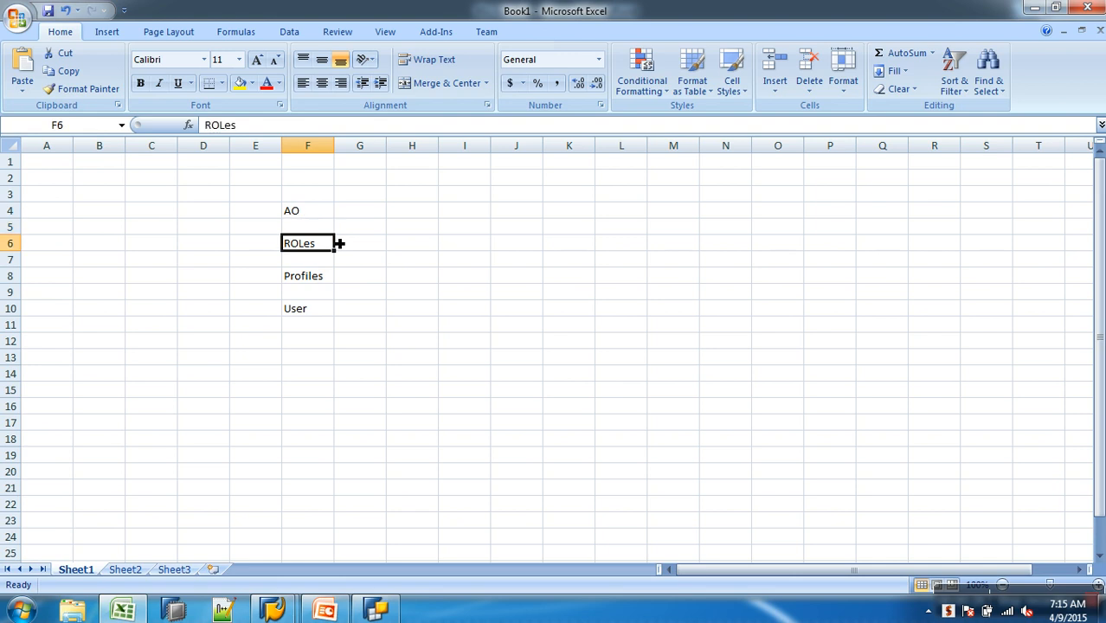
{"action": "key", "text": "Down"}
{"action": "key", "text": "Down"}
{"action": "key", "text": "Down"}
{"action": "key", "text": "Down"}
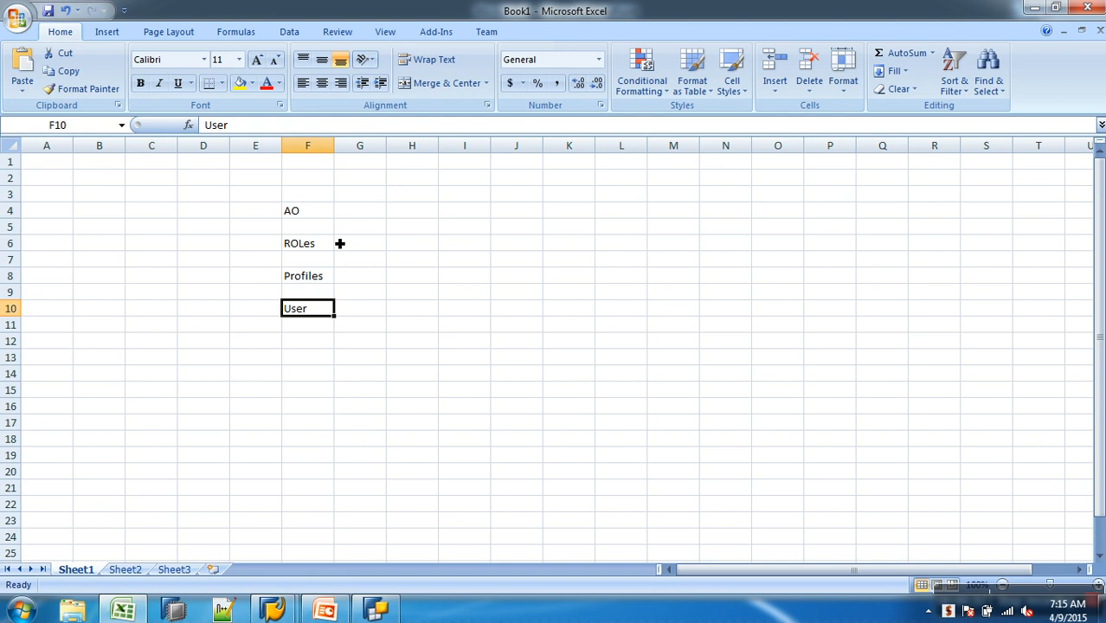
{"action": "left_click_drag", "start_coordinate": [313, 212], "coordinate": [372, 215]}
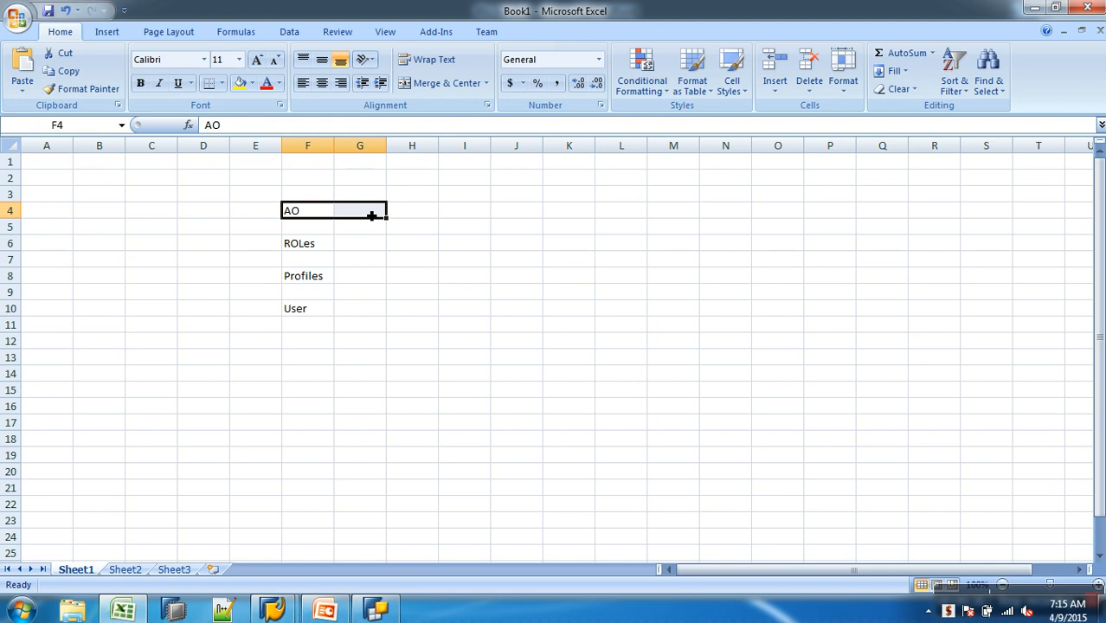
{"action": "left_click", "coordinate": [329, 247]}
{"action": "left_click_drag", "start_coordinate": [329, 247], "coordinate": [371, 248]}
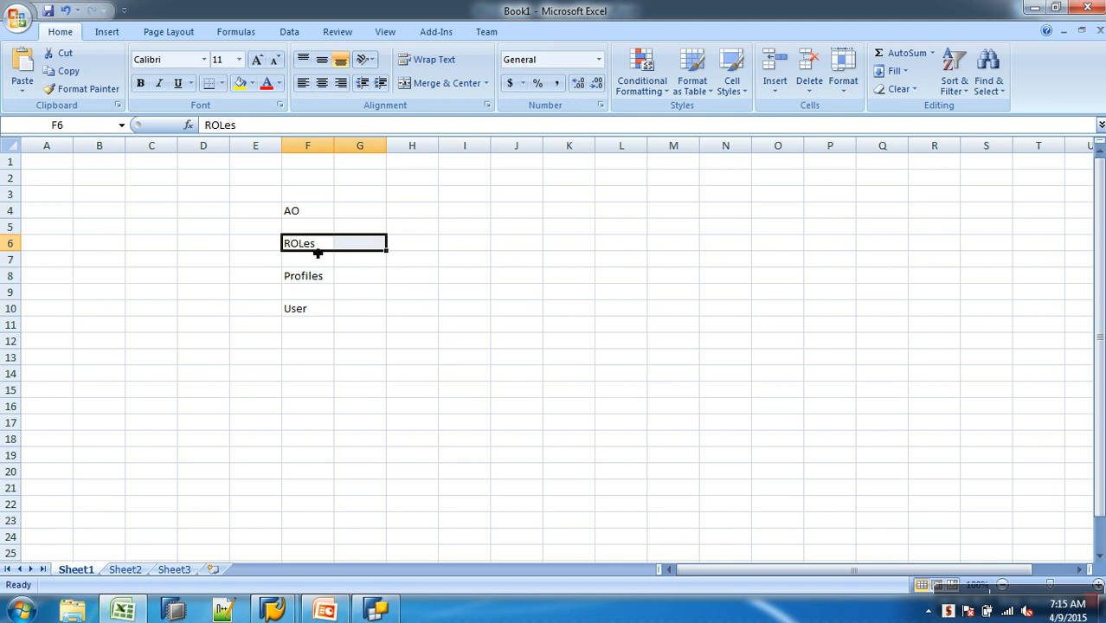
{"action": "left_click_drag", "start_coordinate": [316, 252], "coordinate": [319, 281]}
{"action": "left_click", "coordinate": [305, 310]}
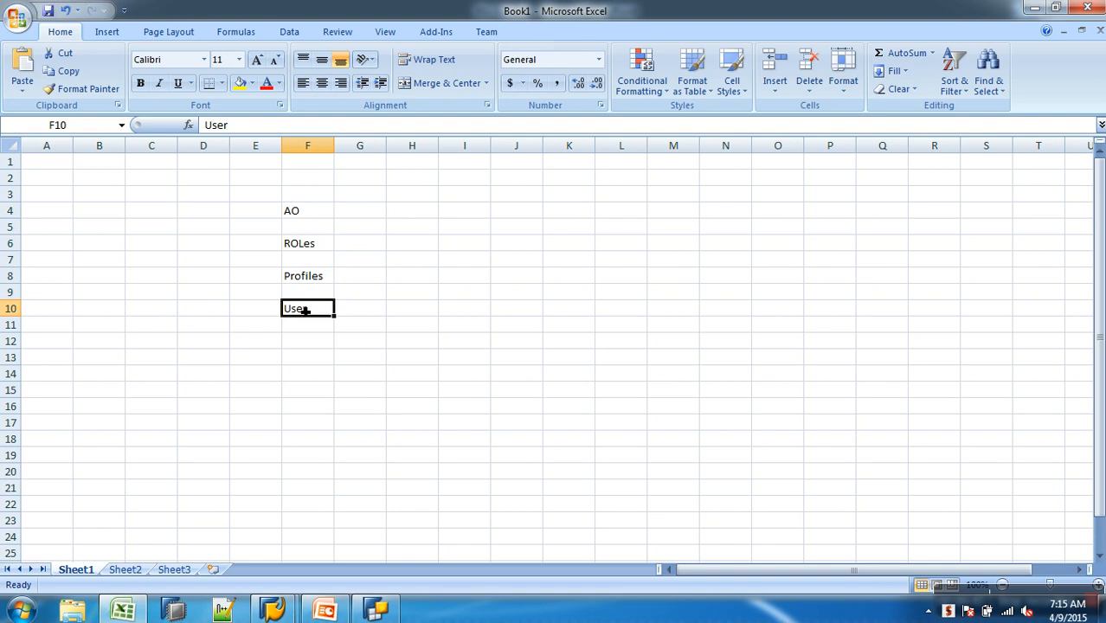
{"action": "left_click_drag", "start_coordinate": [303, 215], "coordinate": [310, 322]}
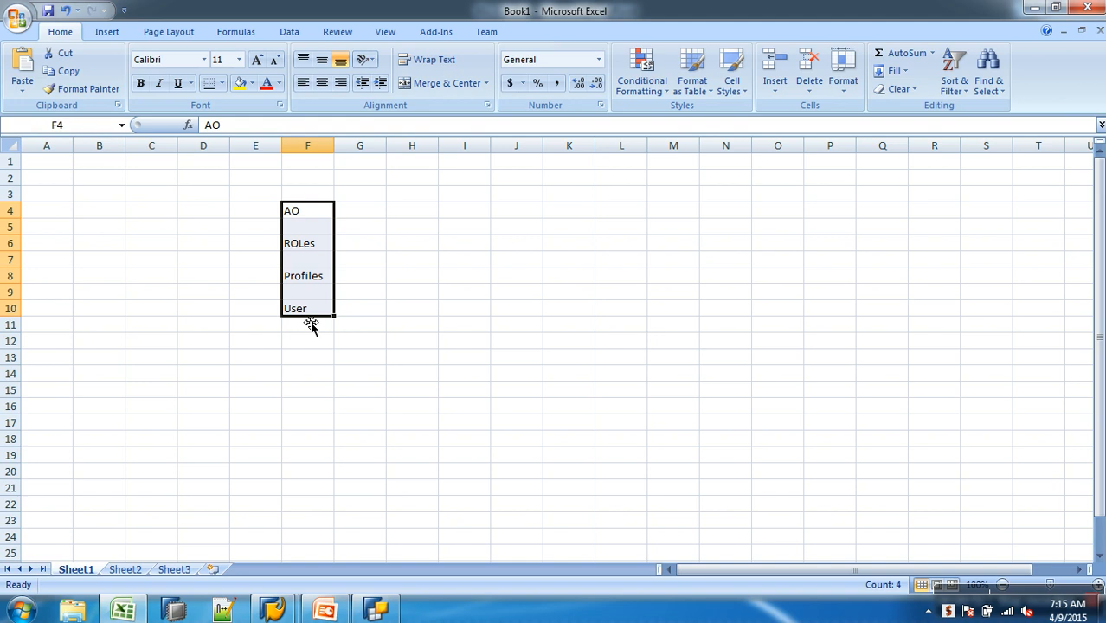
Enter "RSECADMIN" in cell I4 and widen column I to fit the text
{"action": "left_click", "coordinate": [476, 214]}
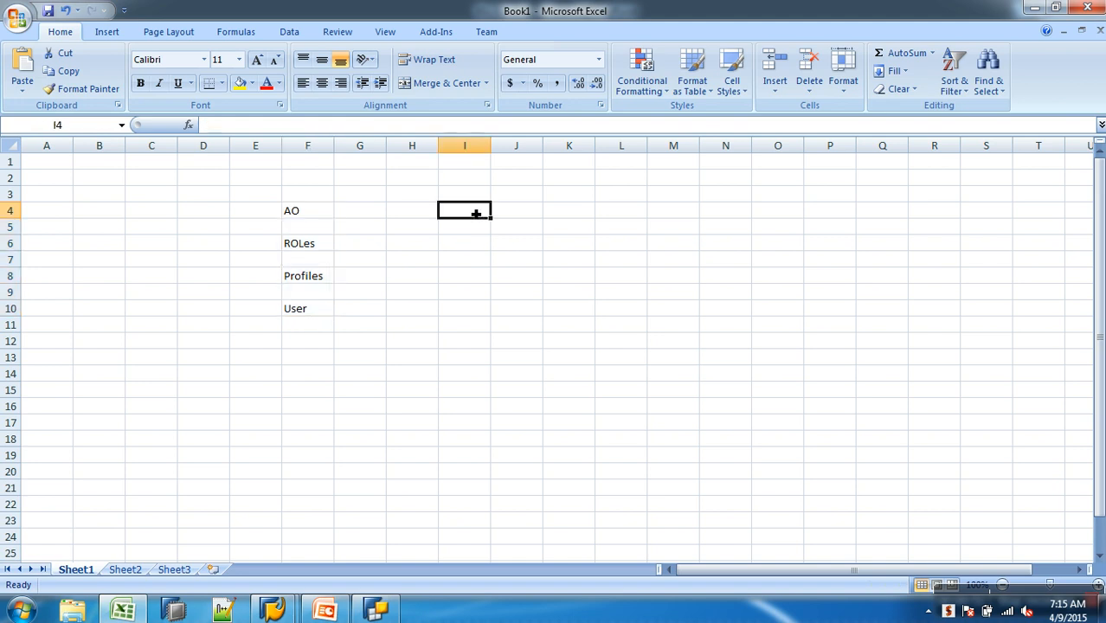
{"action": "type", "text": "RSECADMIN"}
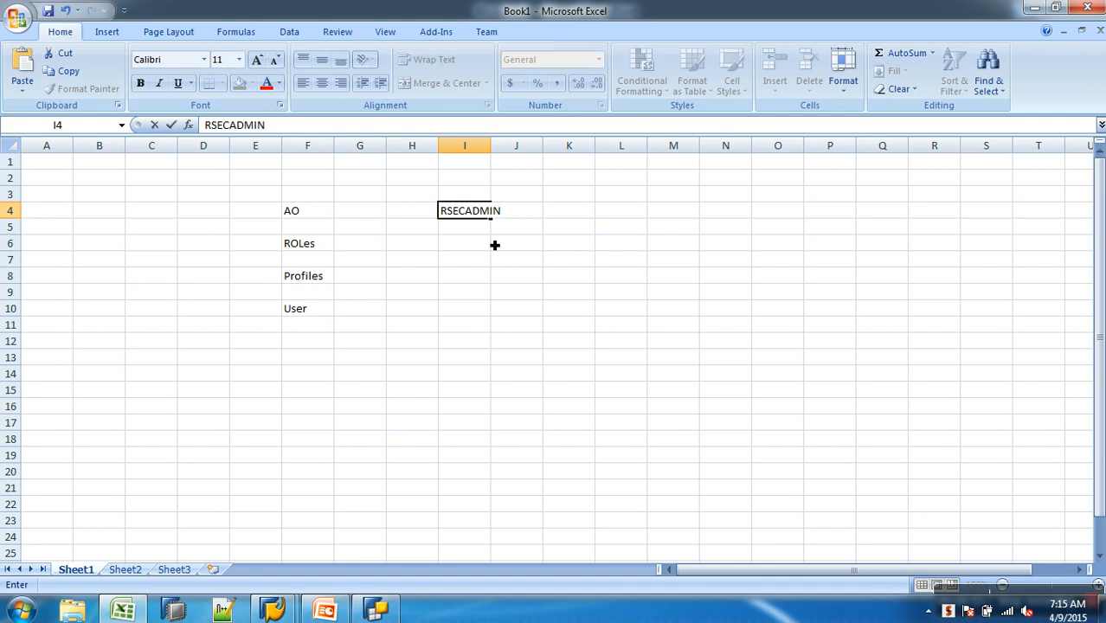
{"action": "key", "text": "Return"}
{"action": "left_click", "coordinate": [479, 215]}
{"action": "left_click_drag", "start_coordinate": [492, 149], "coordinate": [519, 154]}
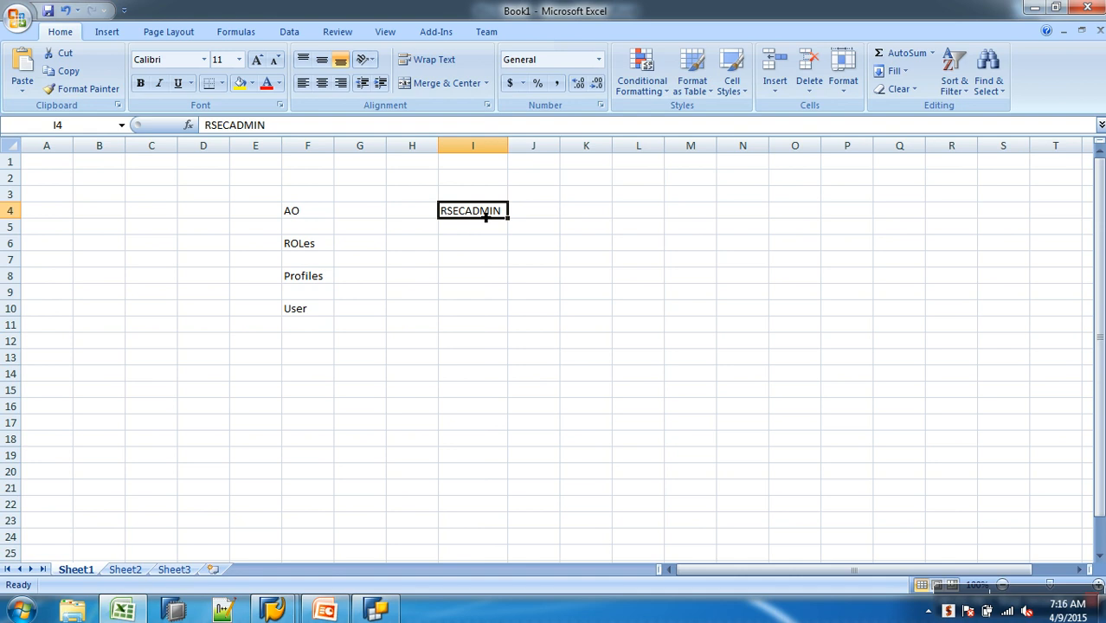
In BEx Query Designer, replace CustomerKey in the rows with SalesChannelCode from the Sales Channel dimension
{"action": "left_click", "coordinate": [376, 609]}
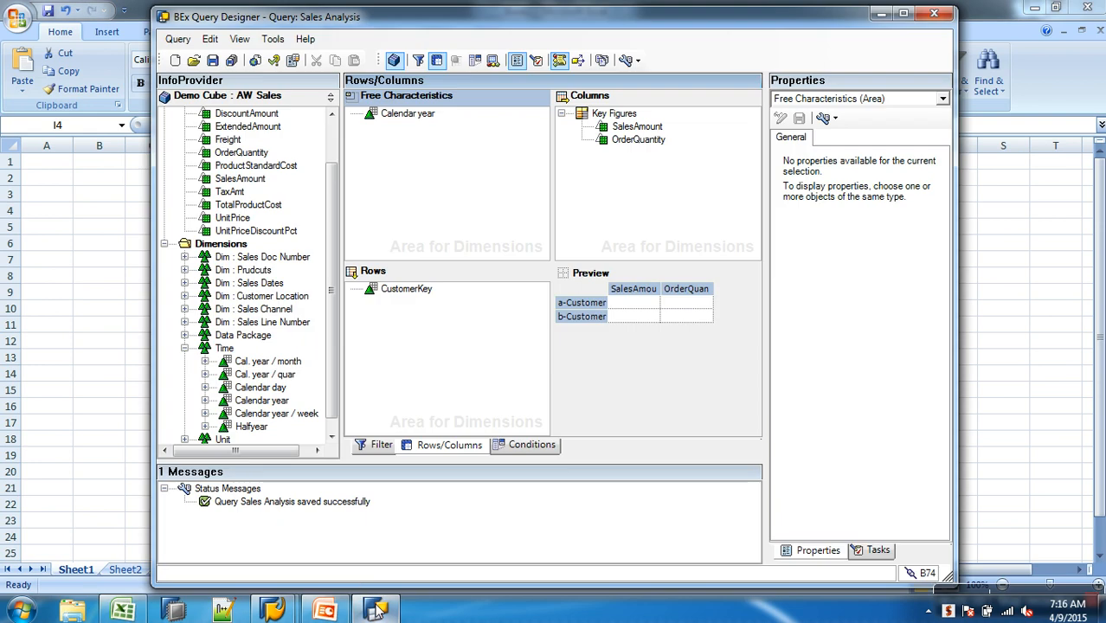
{"action": "left_click", "coordinate": [407, 290]}
{"action": "left_click_drag", "start_coordinate": [407, 290], "coordinate": [308, 296]}
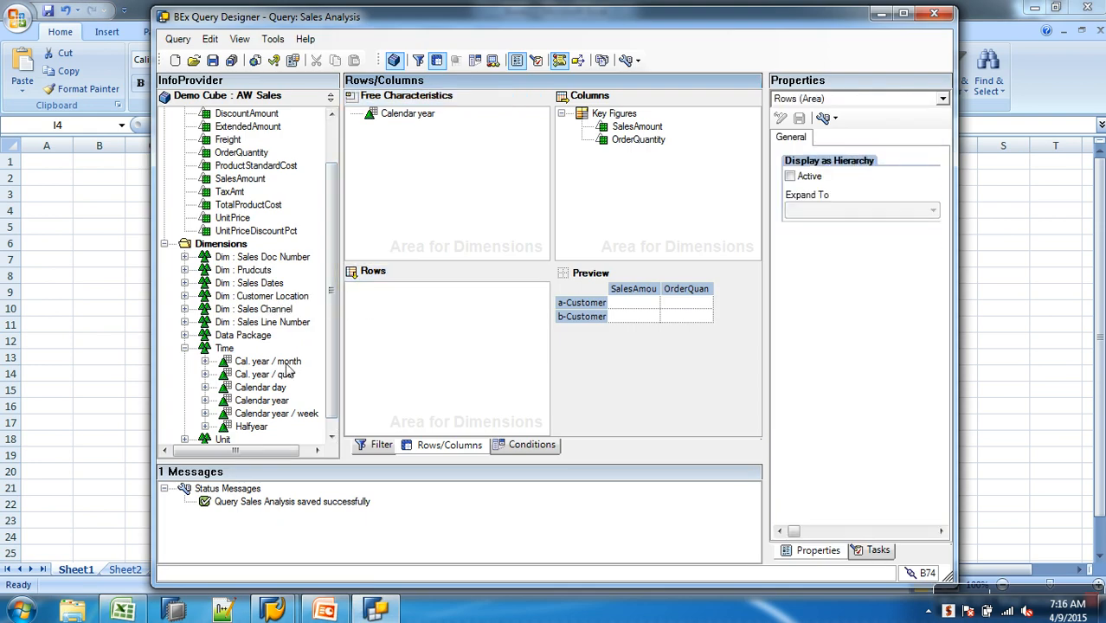
{"action": "left_click", "coordinate": [185, 309]}
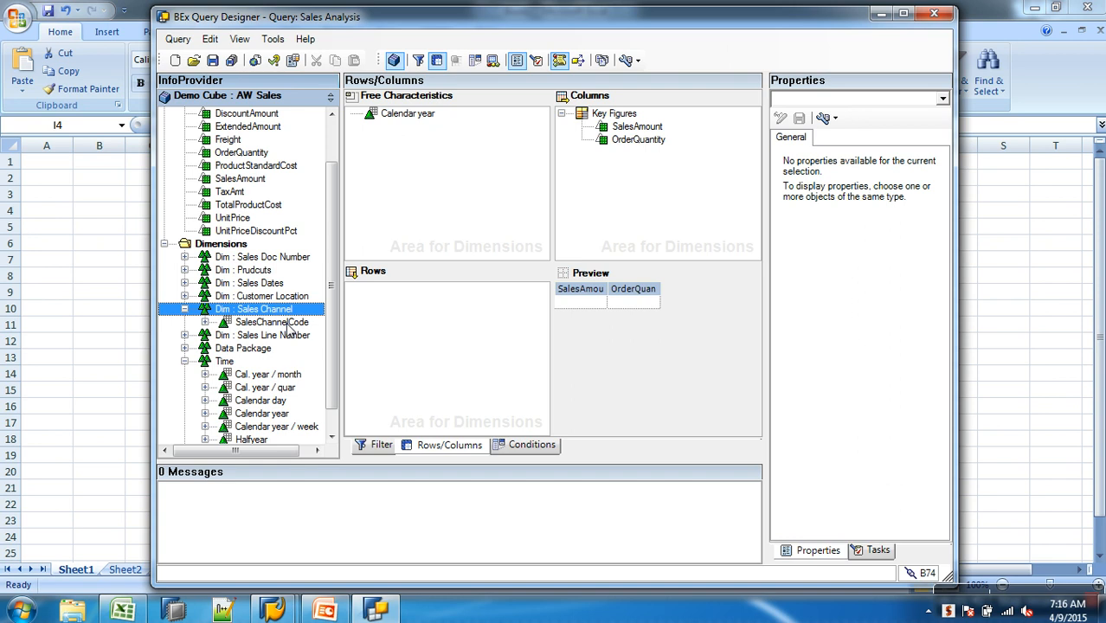
{"action": "left_click_drag", "start_coordinate": [289, 322], "coordinate": [417, 296]}
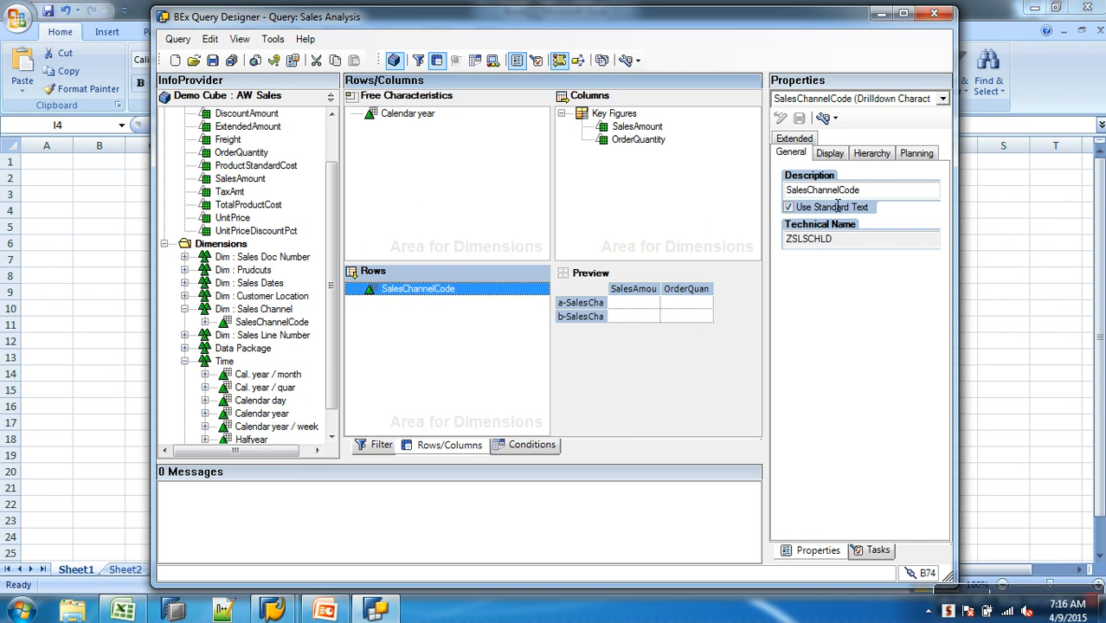
Examine the characteristic values of SalesChannelCode with technical names displayed, including Web and Retailer
{"action": "left_click", "coordinate": [205, 323]}
{"action": "left_click", "coordinate": [225, 348]}
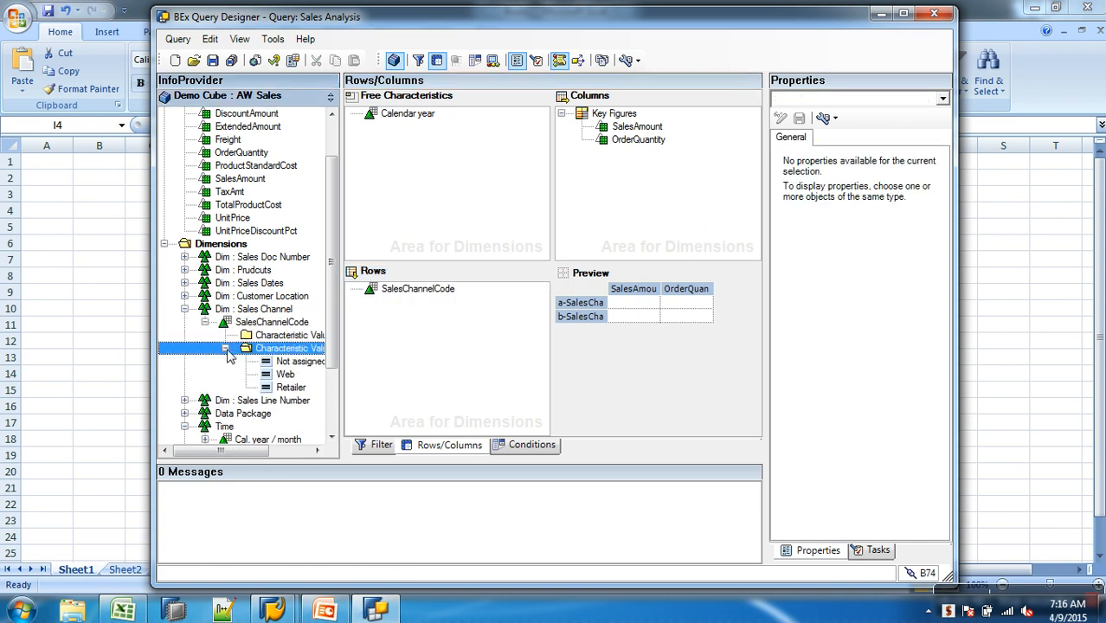
{"action": "left_click_drag", "start_coordinate": [236, 454], "coordinate": [274, 453]}
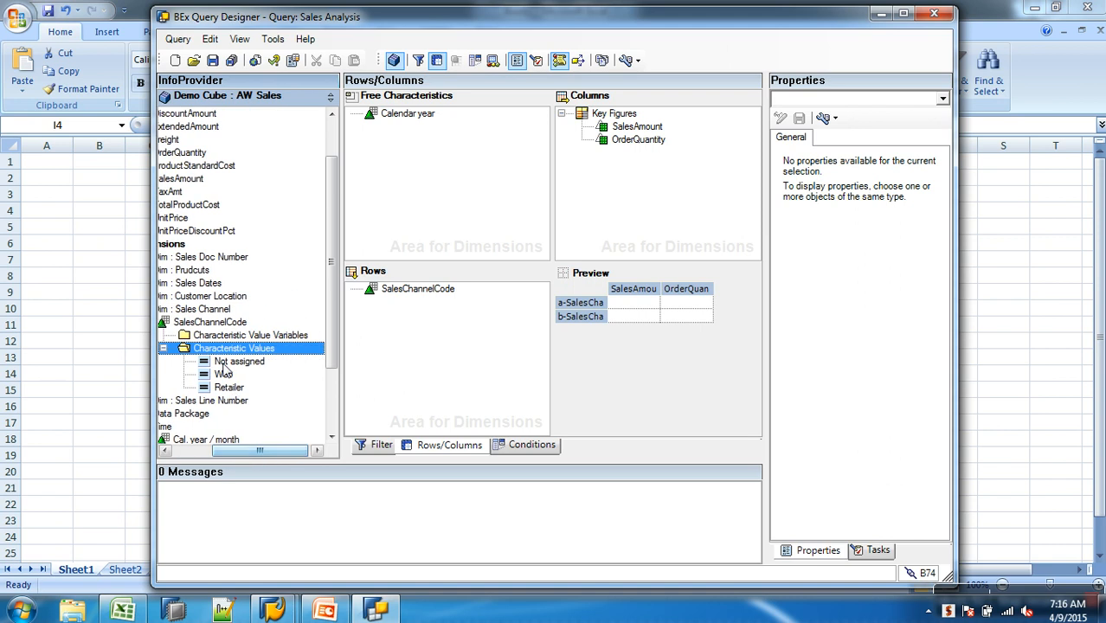
{"action": "left_click", "coordinate": [626, 60]}
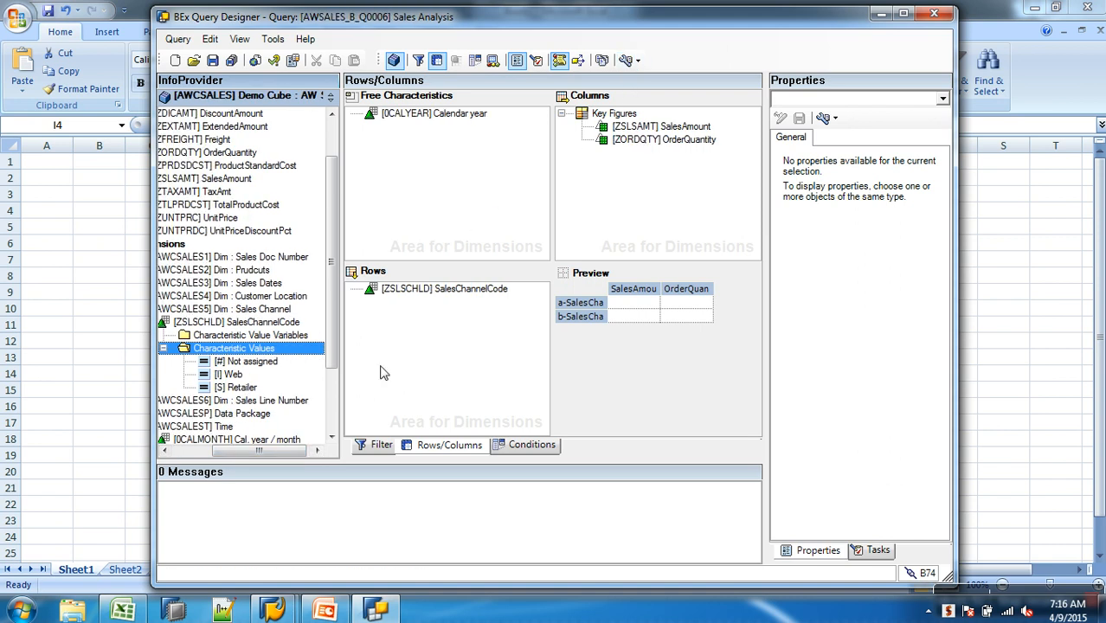
{"action": "left_click", "coordinate": [230, 378]}
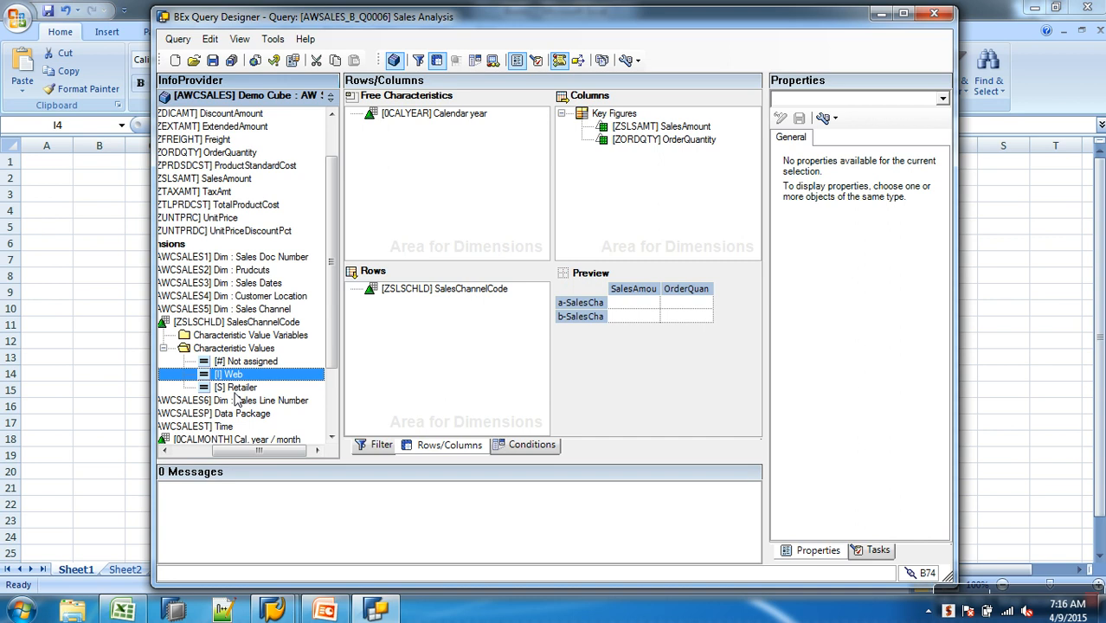
{"action": "left_click", "coordinate": [238, 389]}
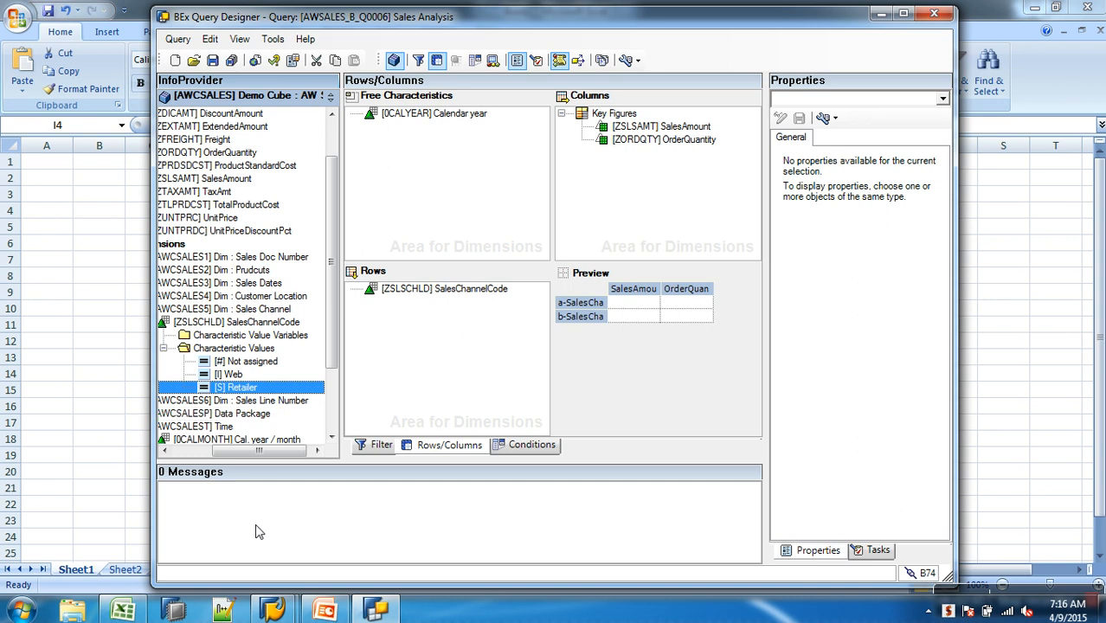
Switch to the SAP GUI query window and open the Data Warehousing Workbench with transaction /NRSA1
{"action": "mouse_move", "coordinate": [277, 611]}
{"action": "left_click", "coordinate": [371, 558]}
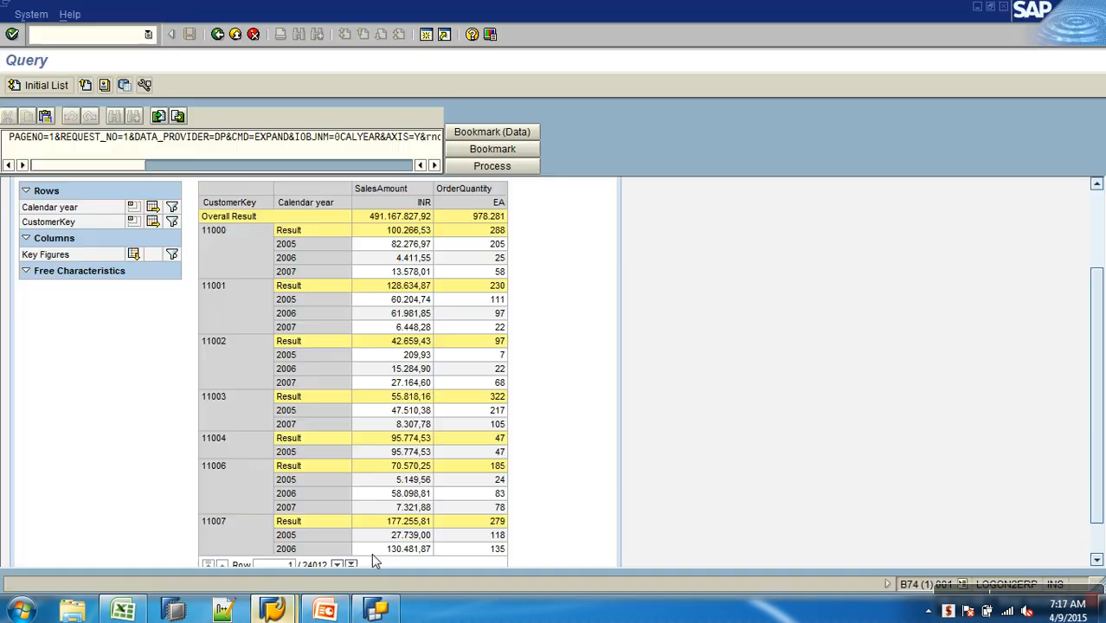
{"action": "type", "text": "/NRSA1"}
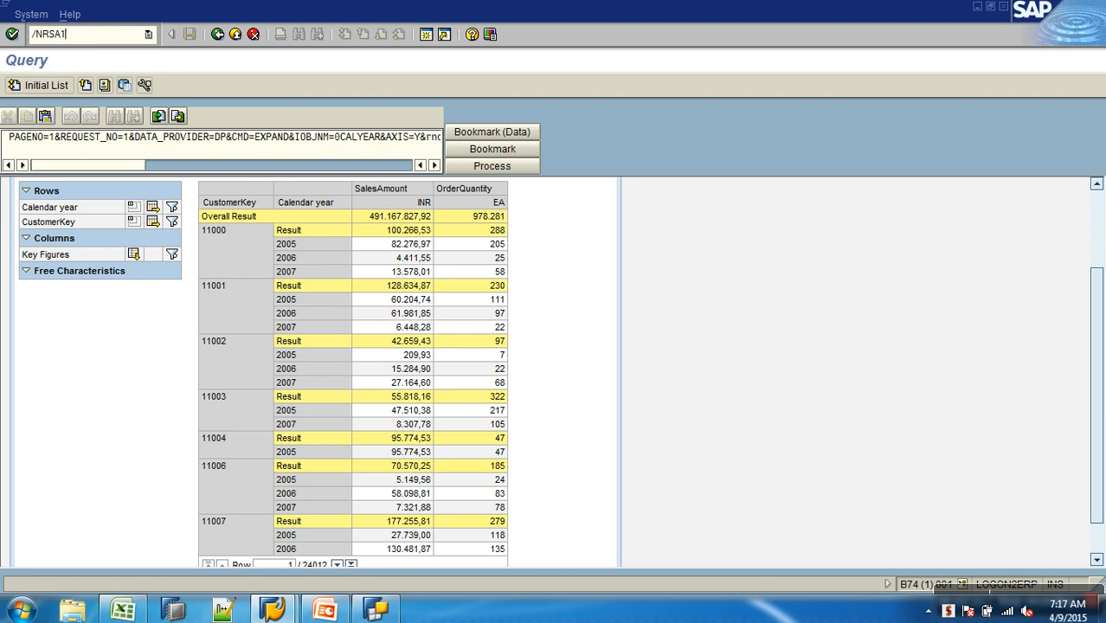
{"action": "key", "text": "Return"}
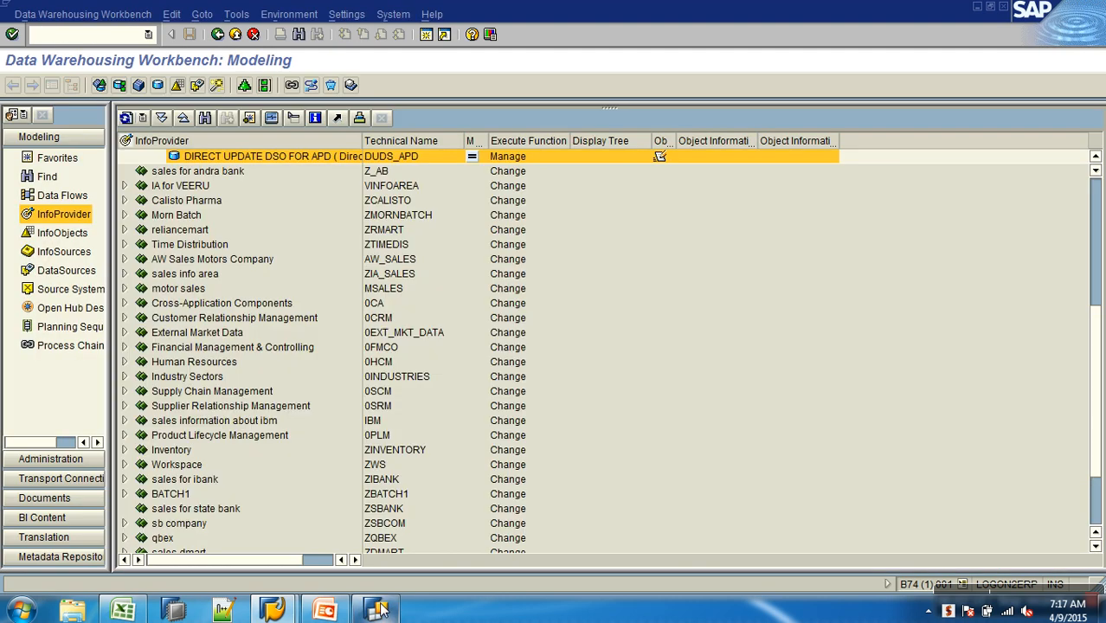
Switch to BEx Query Designer and copy the technical name of the SalesChannelCode characteristic in the rows
{"action": "left_click", "coordinate": [375, 609]}
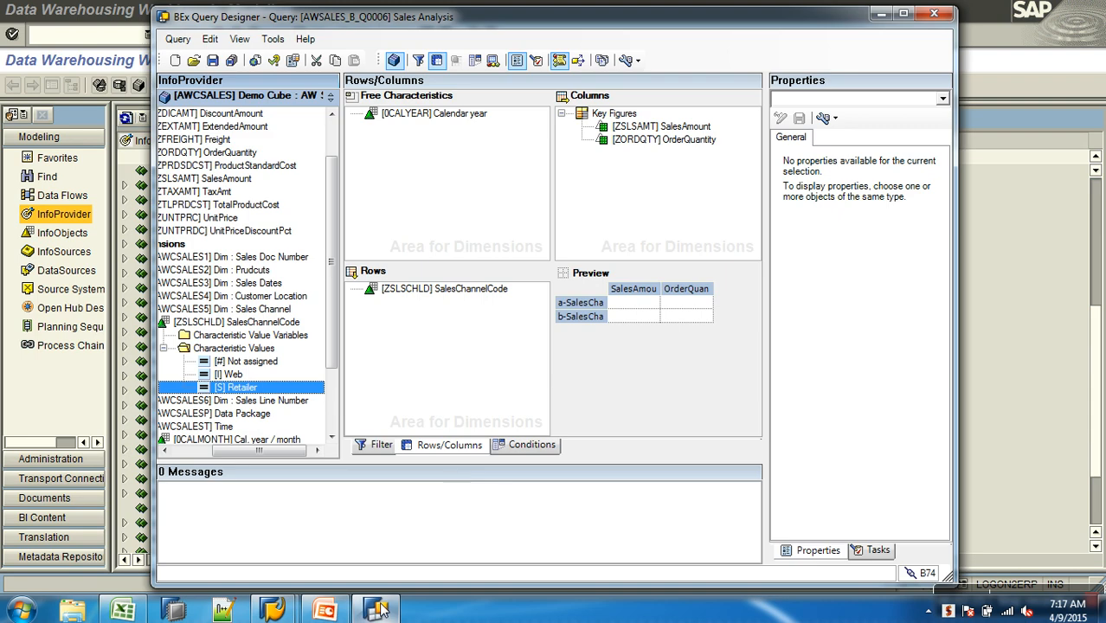
{"action": "left_click", "coordinate": [401, 294]}
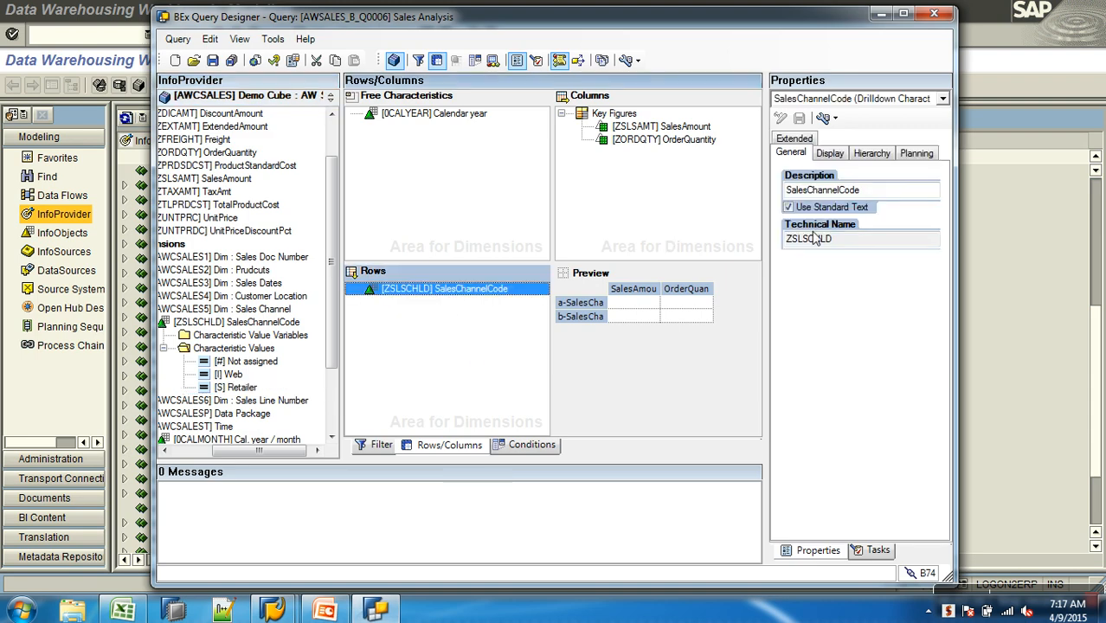
{"action": "left_click_drag", "start_coordinate": [858, 239], "coordinate": [759, 243]}
{"action": "key", "text": "ctrl+c"}
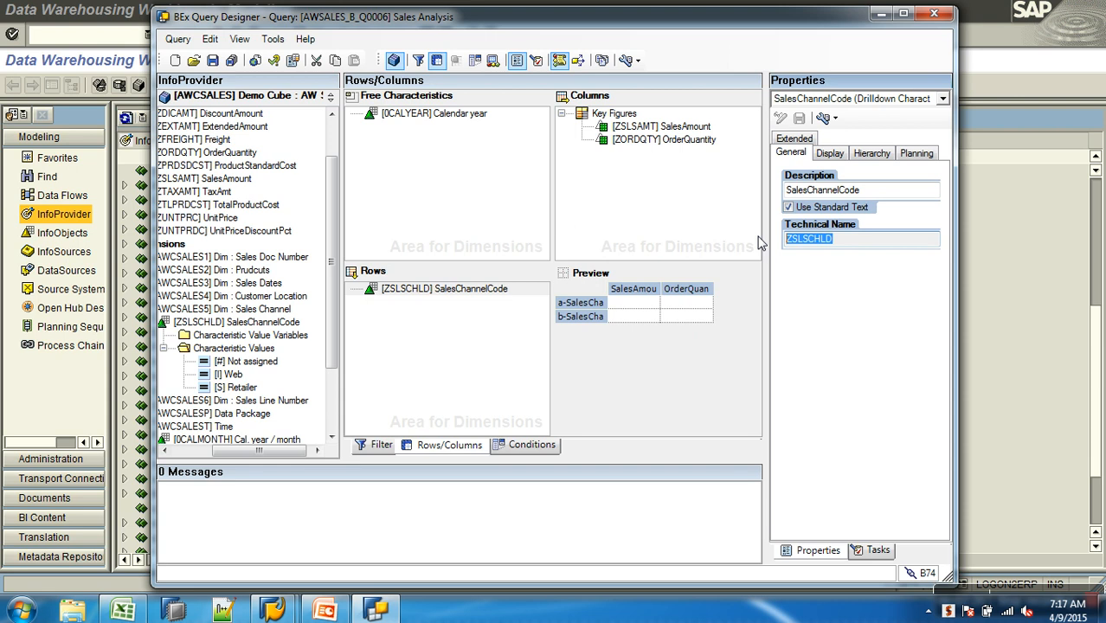
Back in the Data Warehousing Workbench, search the InfoObjects tree for ZSLSCHLD
{"action": "left_click", "coordinate": [992, 226]}
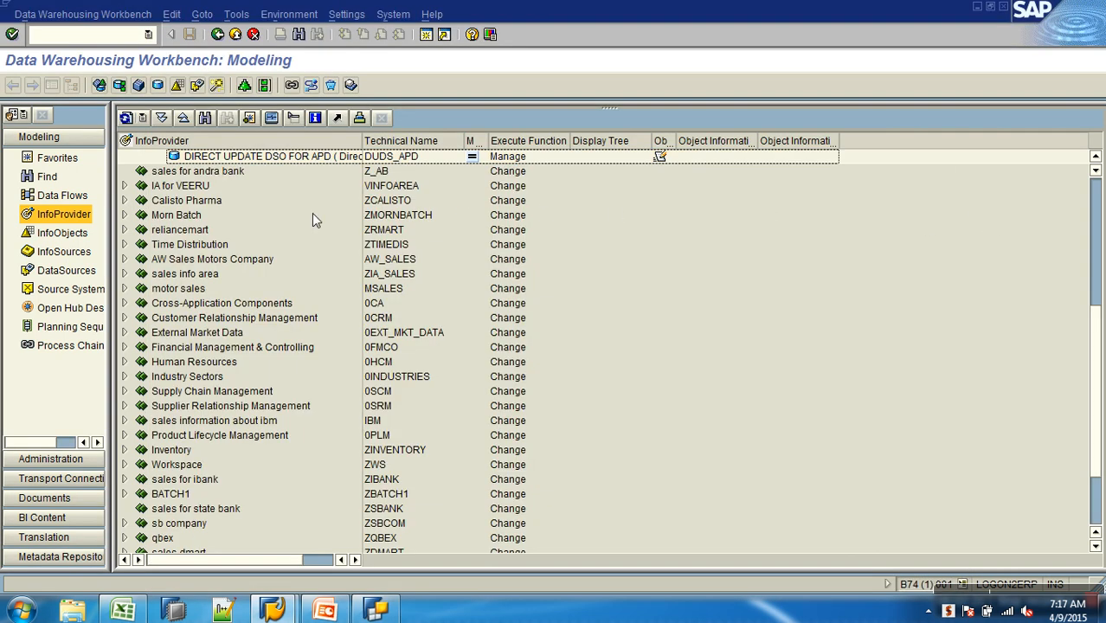
{"action": "left_click", "coordinate": [78, 235]}
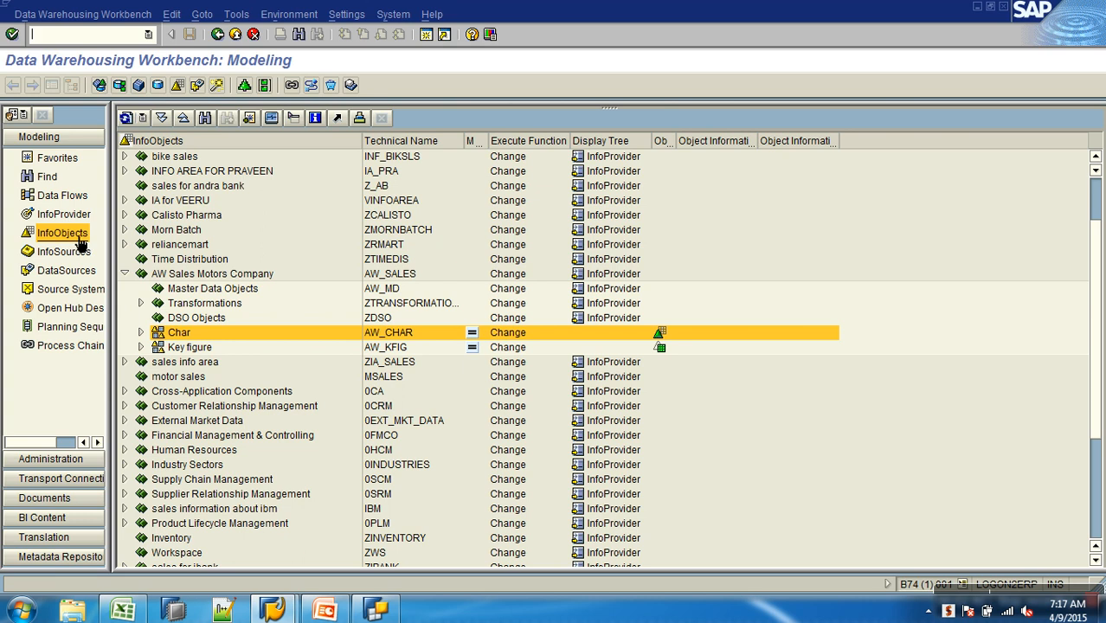
{"action": "left_click", "coordinate": [206, 119]}
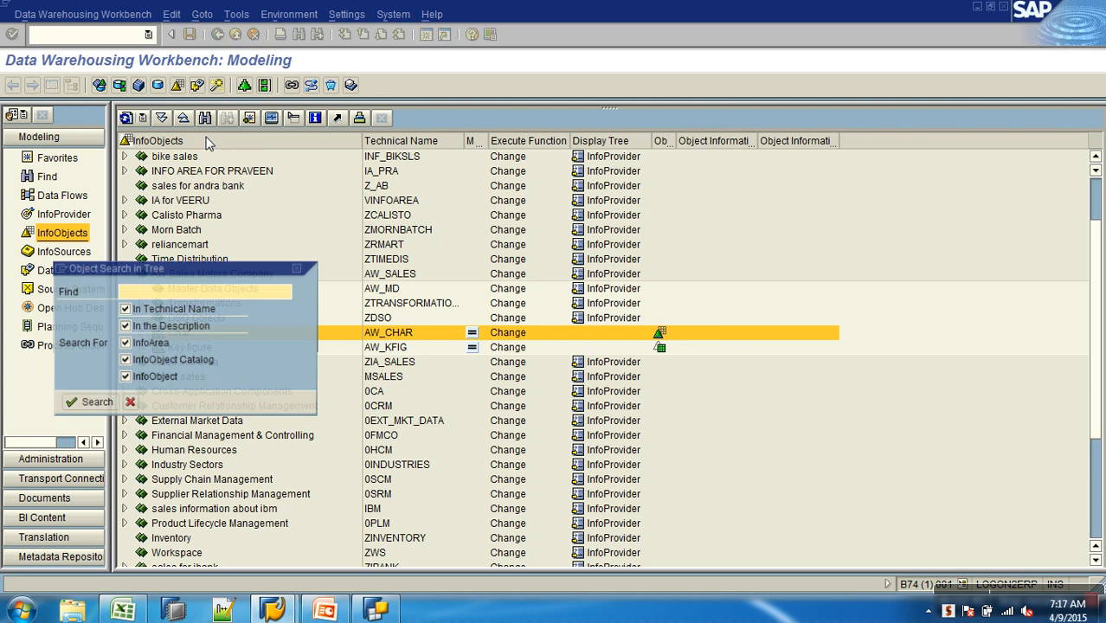
{"action": "key", "text": "ctrl+v"}
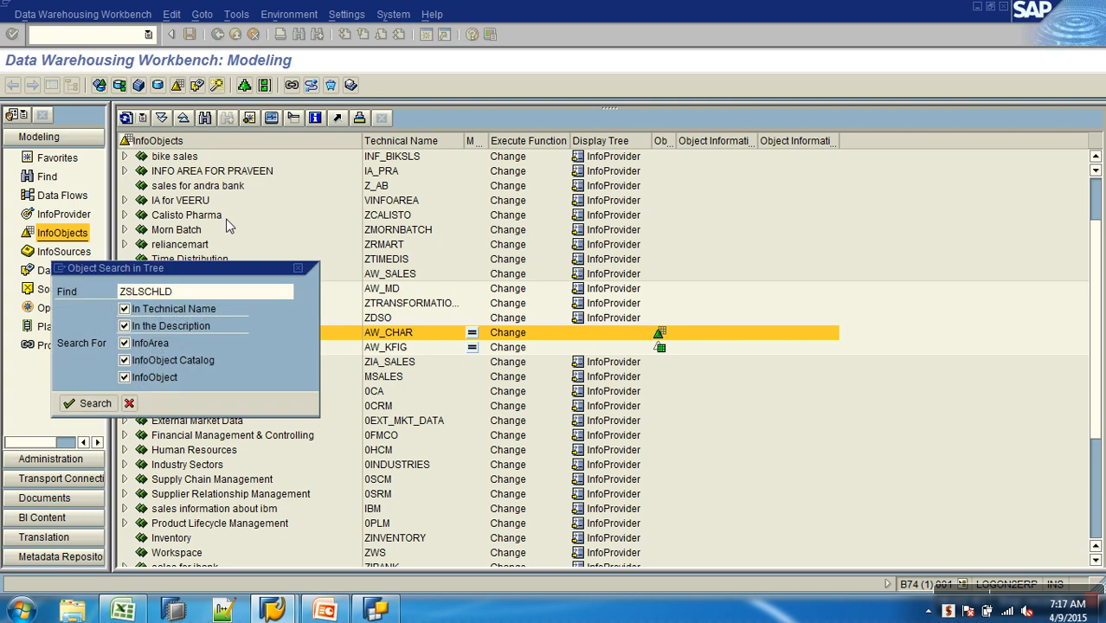
{"action": "key", "text": "Return"}
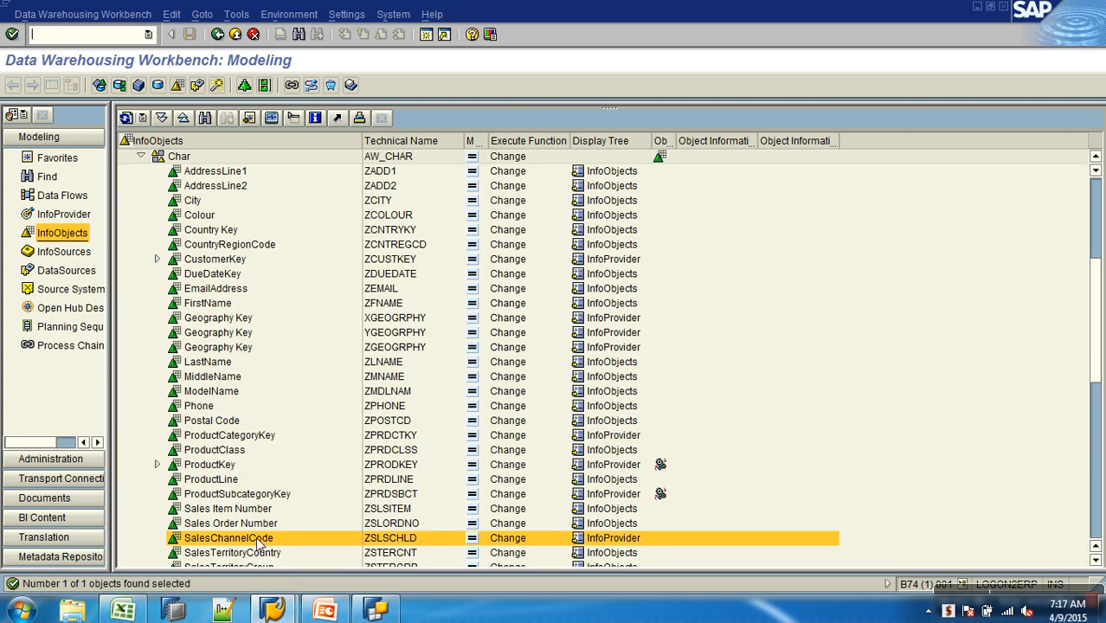
Open the SalesChannelCode characteristic for editing and mark it as AuthorizationRelevant in its Business Explorer settings
{"action": "right_click", "coordinate": [257, 539]}
{"action": "left_click", "coordinate": [294, 345]}
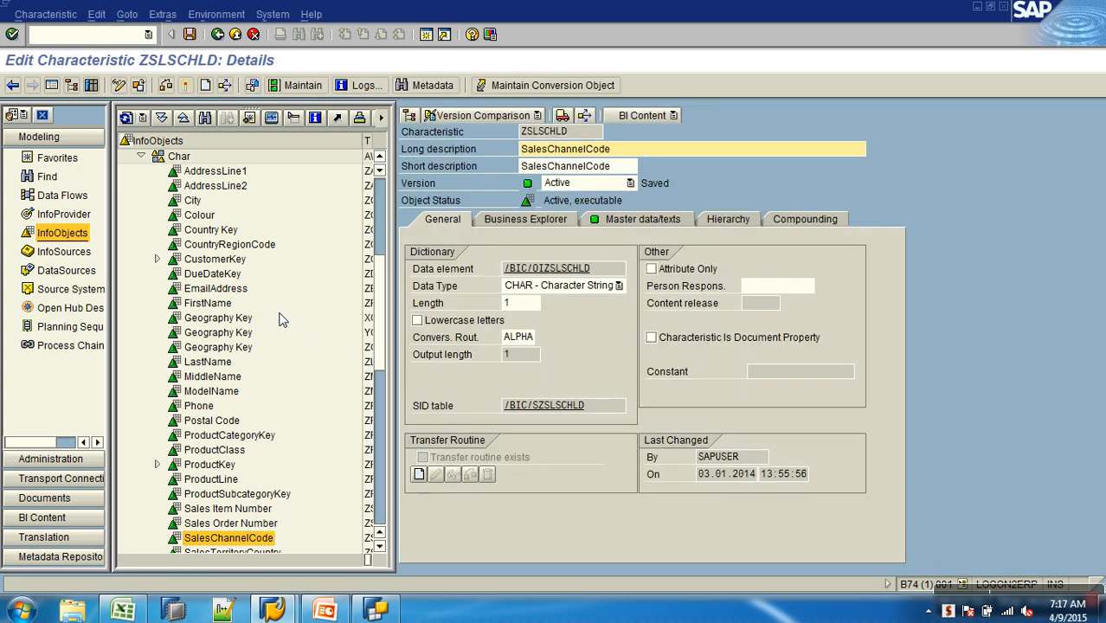
{"action": "left_click", "coordinate": [548, 222]}
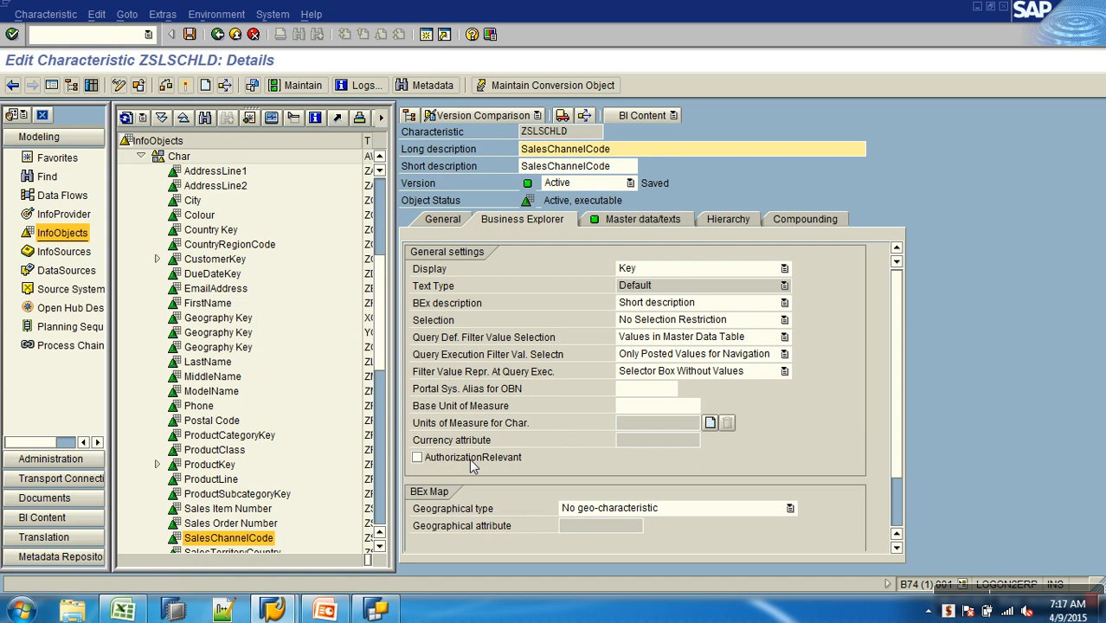
{"action": "left_click", "coordinate": [472, 459]}
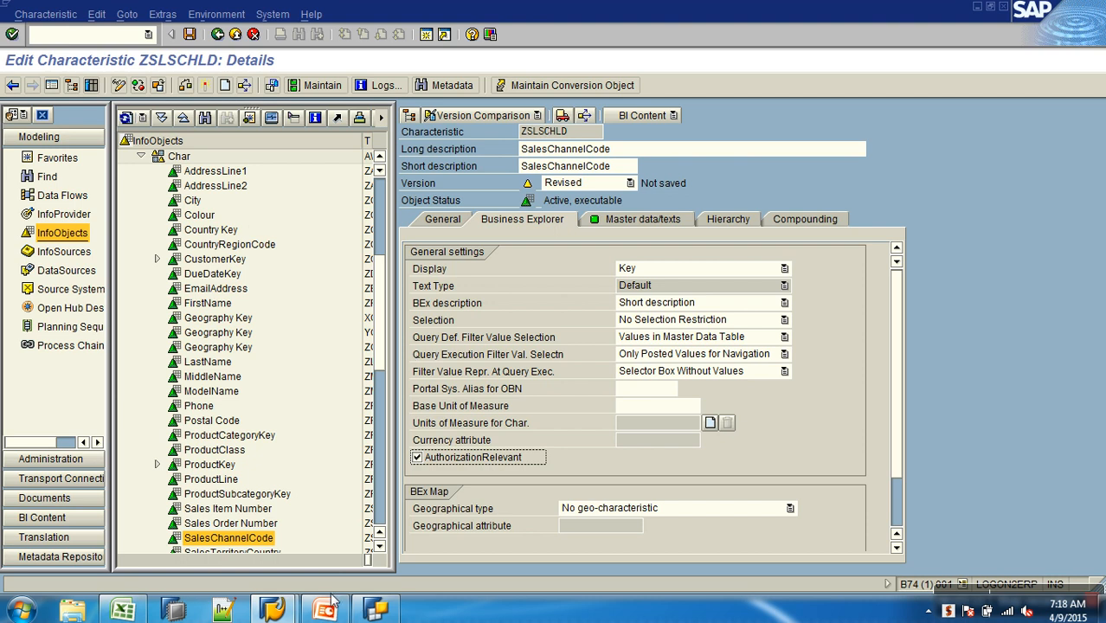
Check the AO entry in the Excel notes and activate the SalesChannelCode characteristic in the Data Warehousing Workbench
{"action": "left_click", "coordinate": [123, 612]}
{"action": "left_click", "coordinate": [298, 212]}
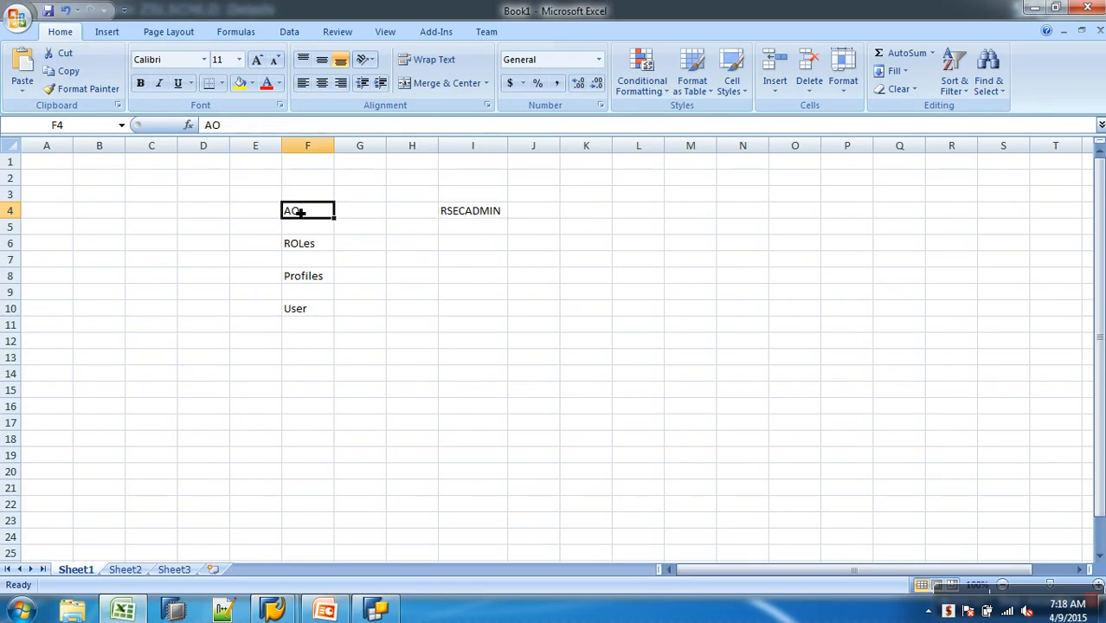
{"action": "key", "text": "alt+Tab"}
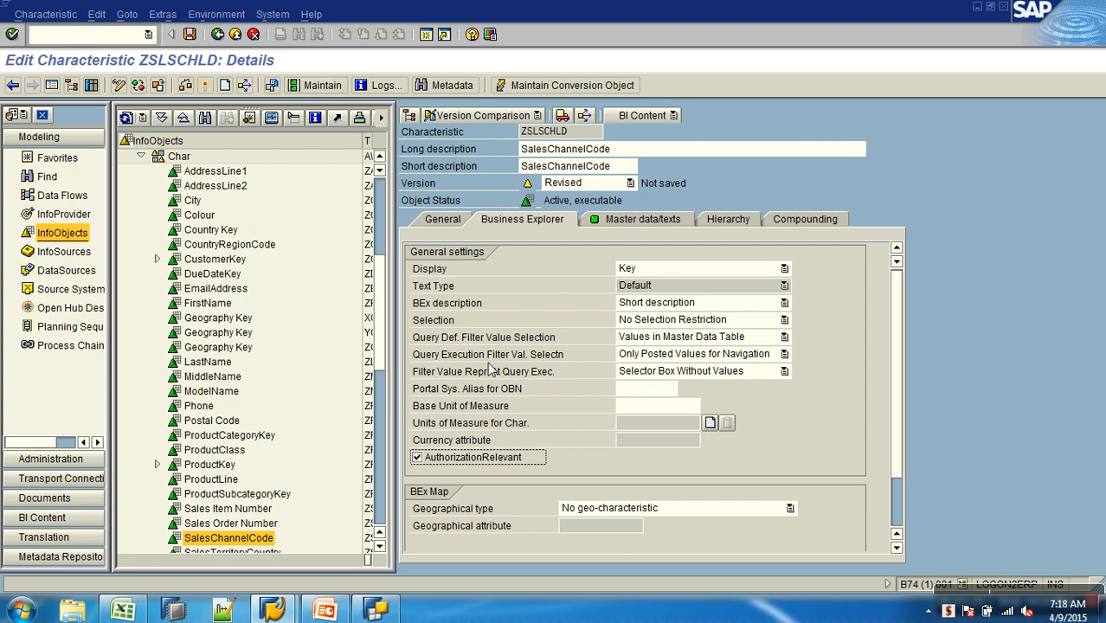
{"action": "left_click", "coordinate": [205, 85]}
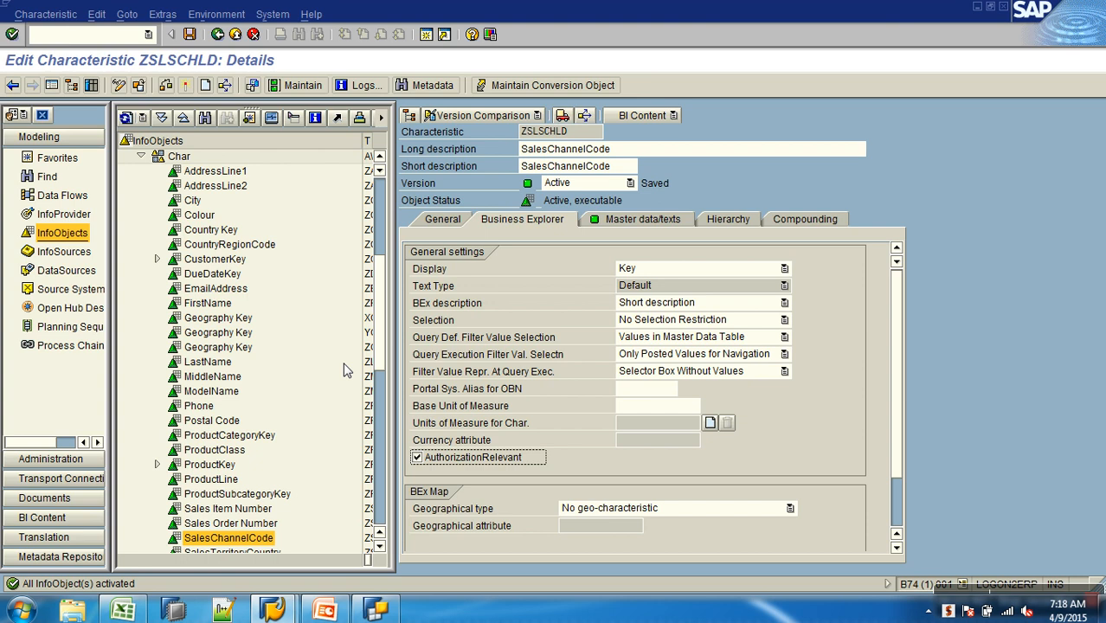
Open analysis authorization management with transaction /NRSECADMIN and review its user and analysis functions before returning to the authorizations
{"action": "left_click", "coordinate": [103, 41]}
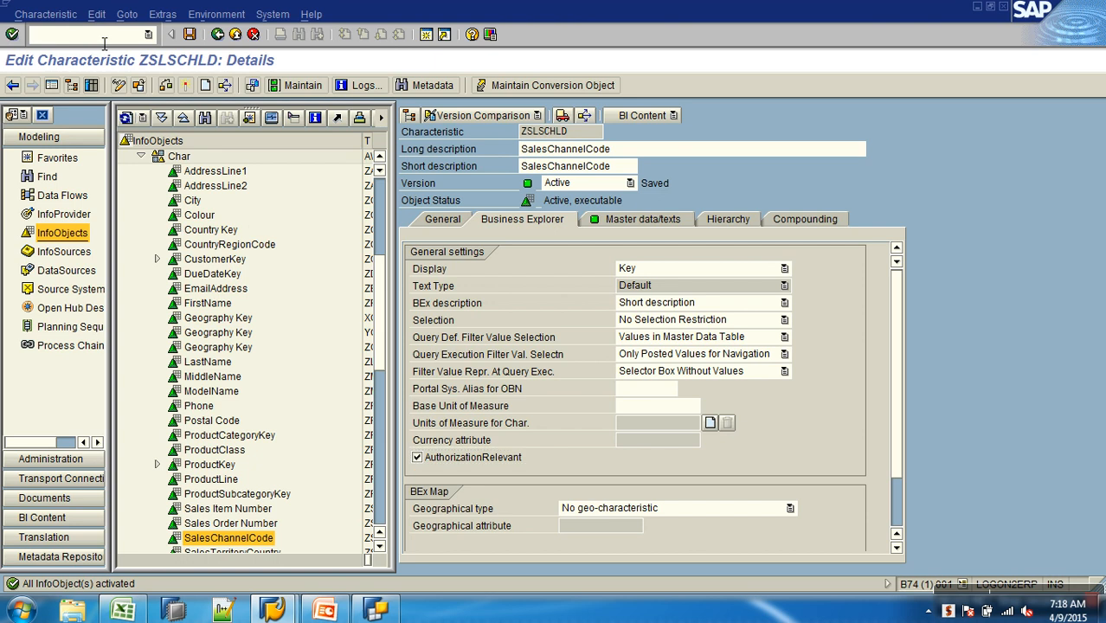
{"action": "type", "text": "/NRSECADMIN"}
{"action": "key", "text": "Return"}
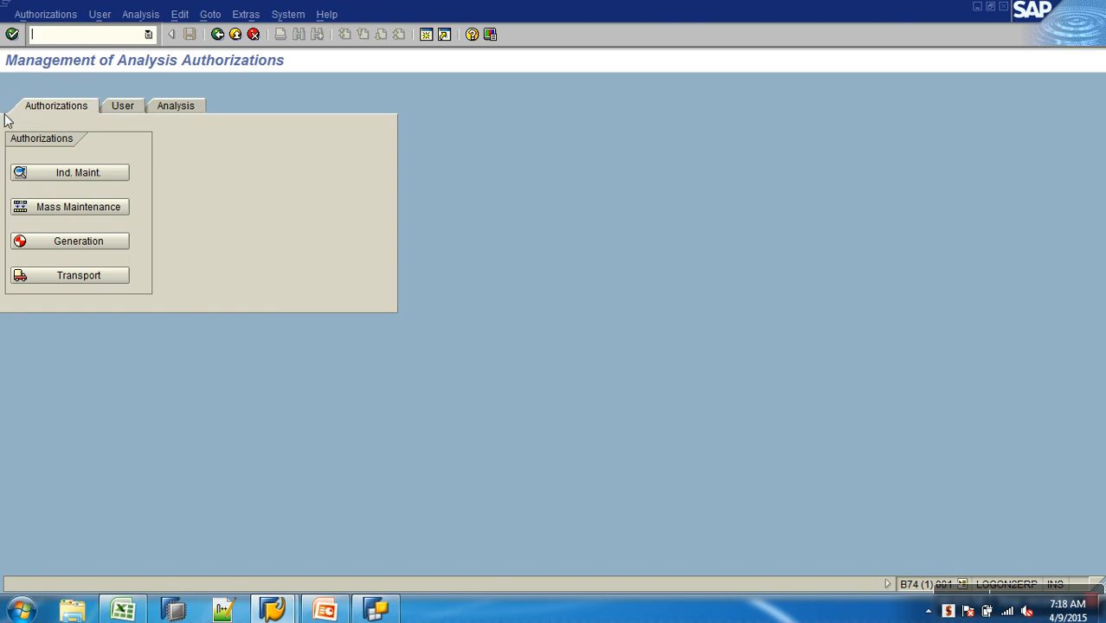
{"action": "left_click", "coordinate": [126, 111]}
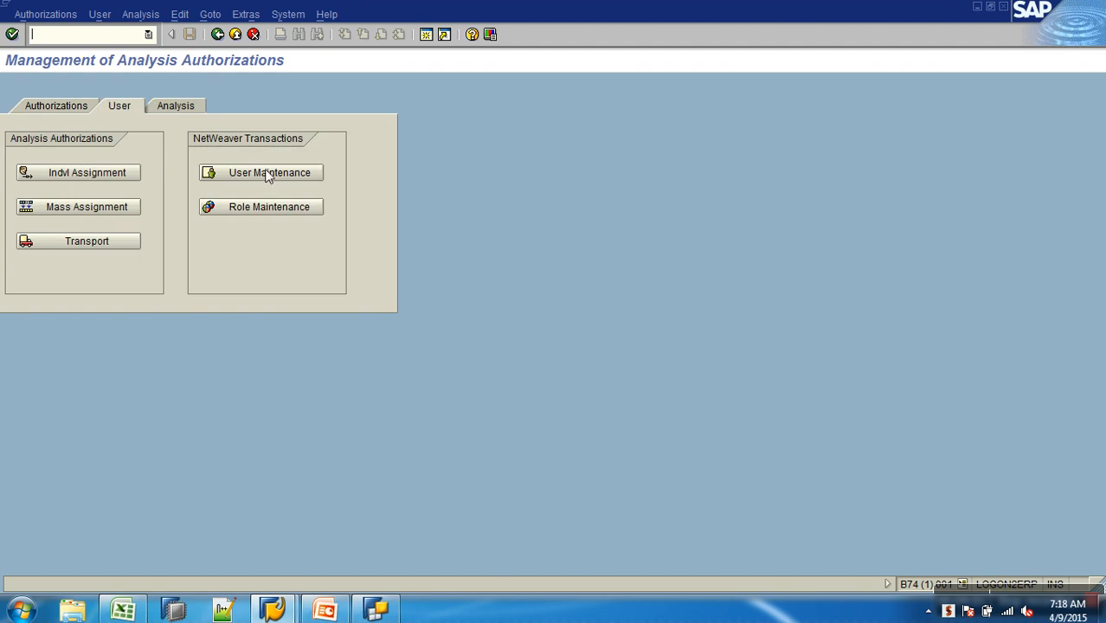
{"action": "left_click", "coordinate": [179, 106]}
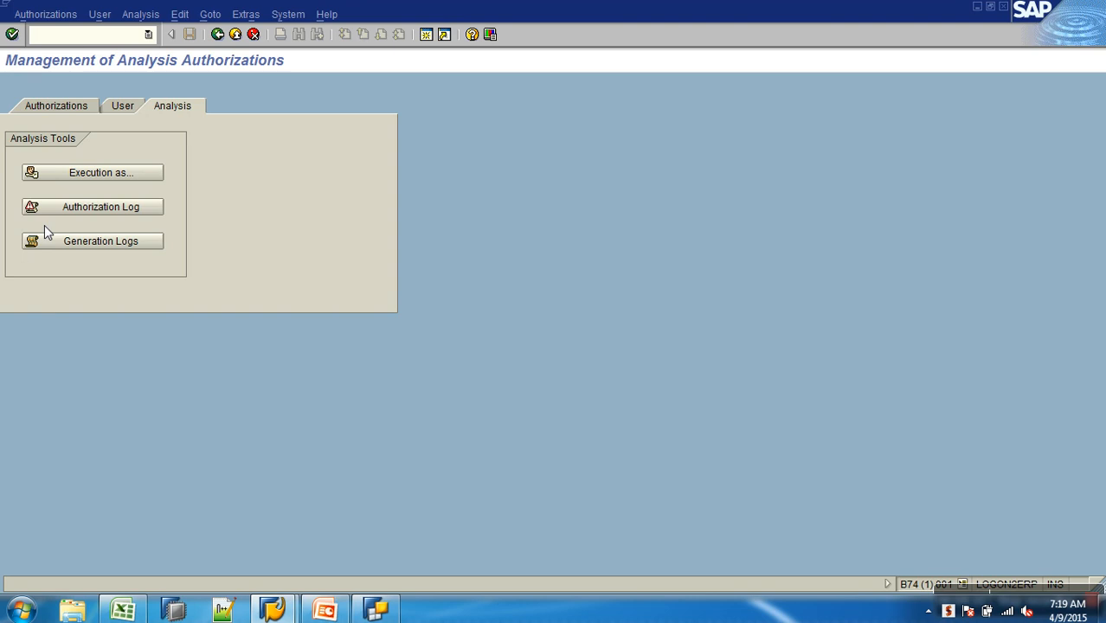
{"action": "left_click", "coordinate": [49, 107]}
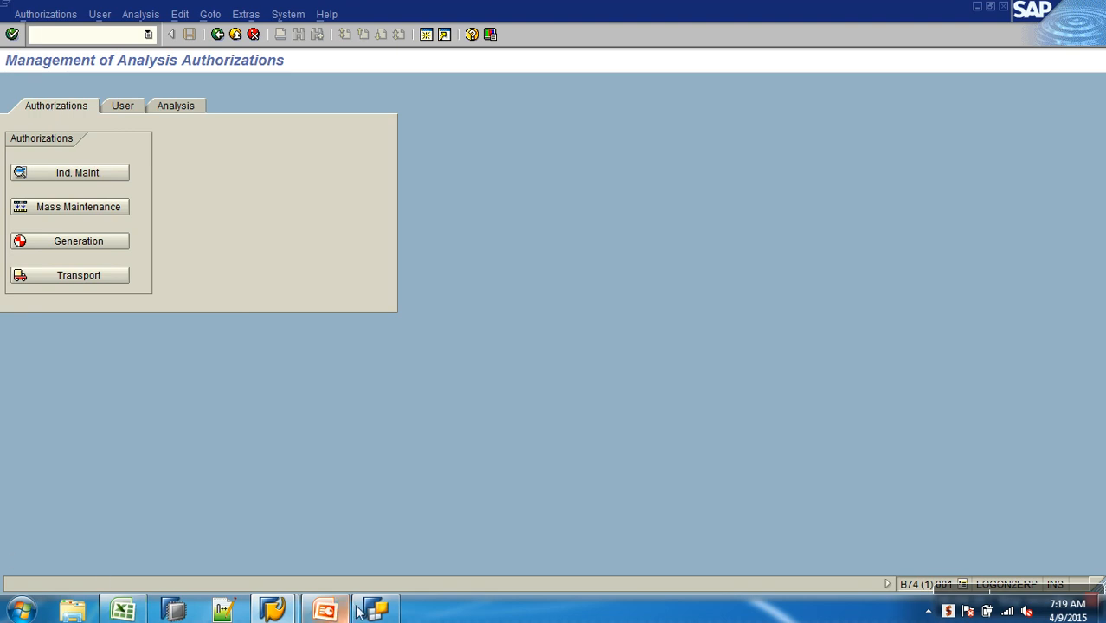
Open the Data Warehousing Workbench with transaction RSA1 in a second SAP session
{"action": "left_click", "coordinate": [271, 611]}
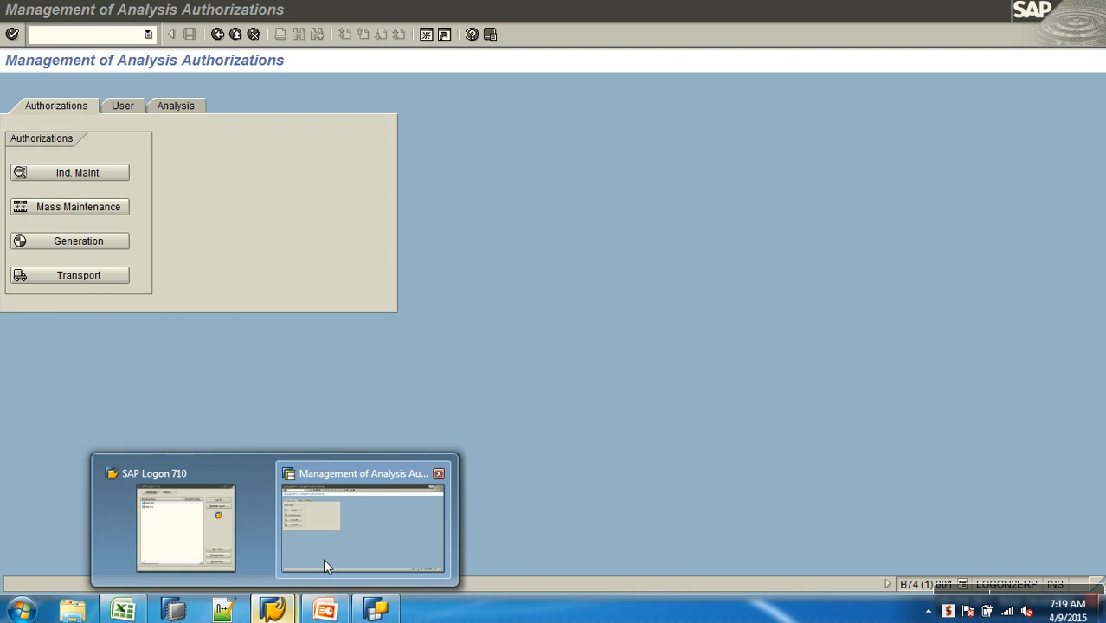
{"action": "left_click", "coordinate": [501, 218]}
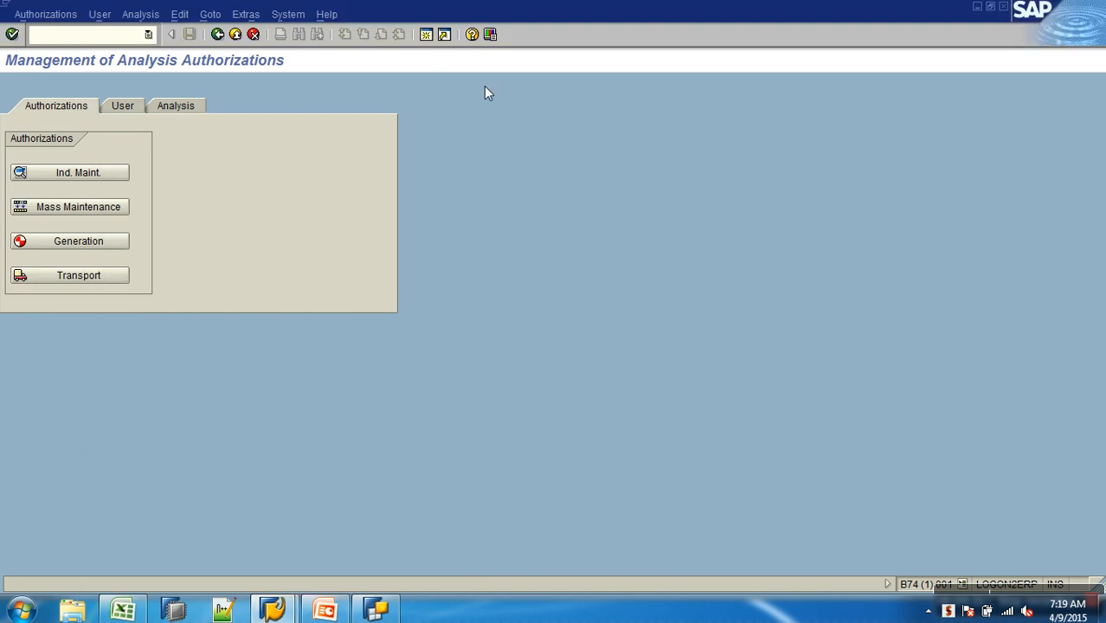
{"action": "key", "text": "alt+Tab"}
{"action": "type", "text": "RSA1"}
{"action": "key", "text": "Return"}
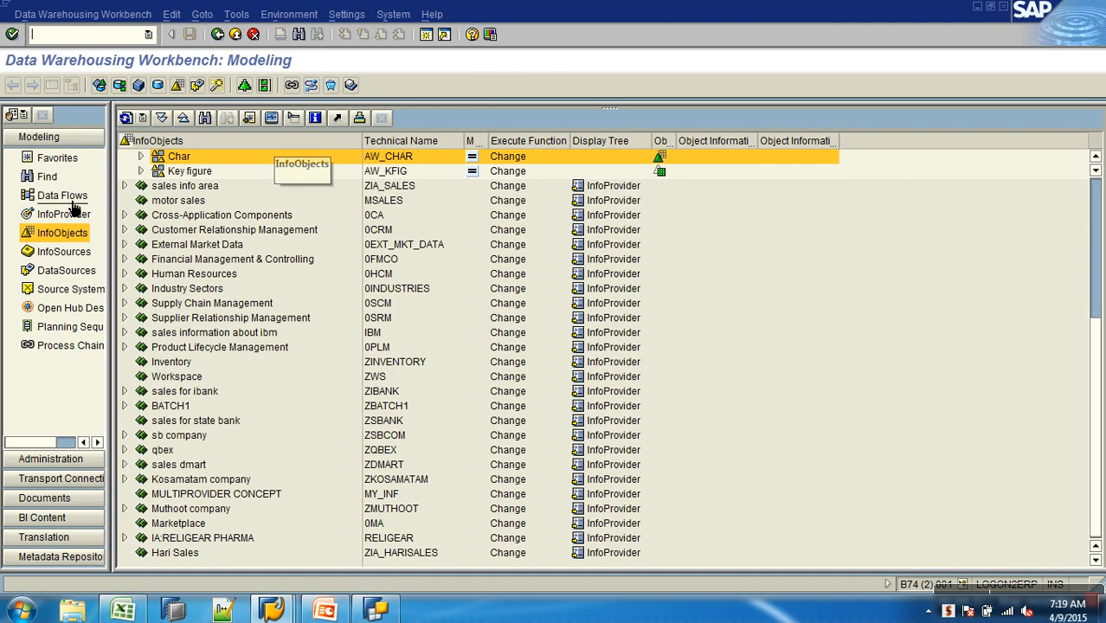
Expand AW Sales Motors Company in the workbench favorites and copy its technical name AW_SALES
{"action": "left_click", "coordinate": [60, 157]}
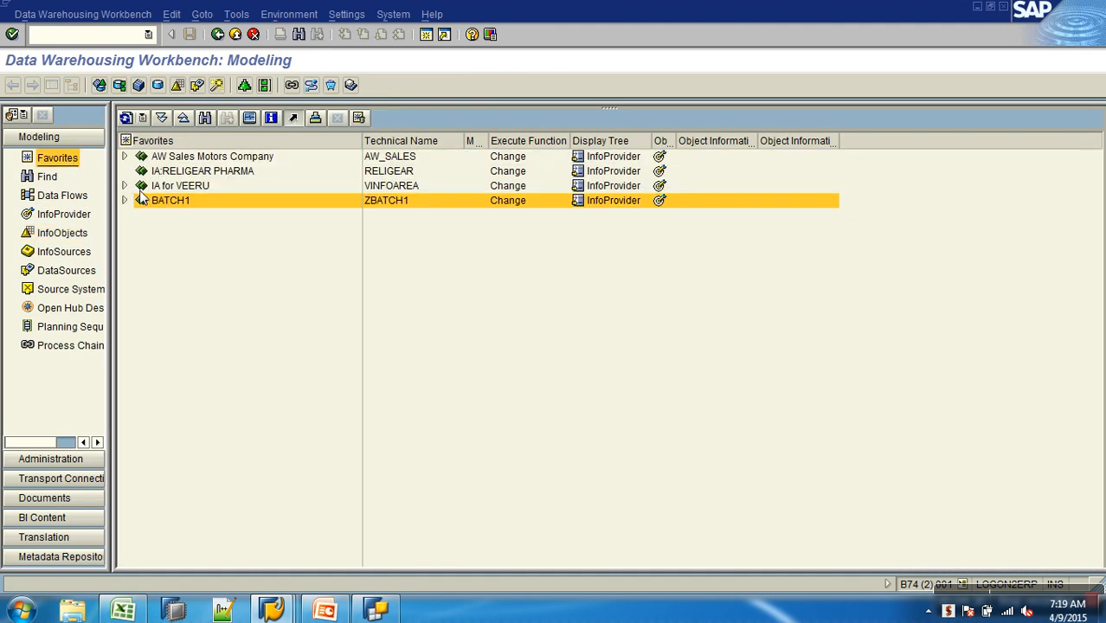
{"action": "left_click", "coordinate": [125, 157]}
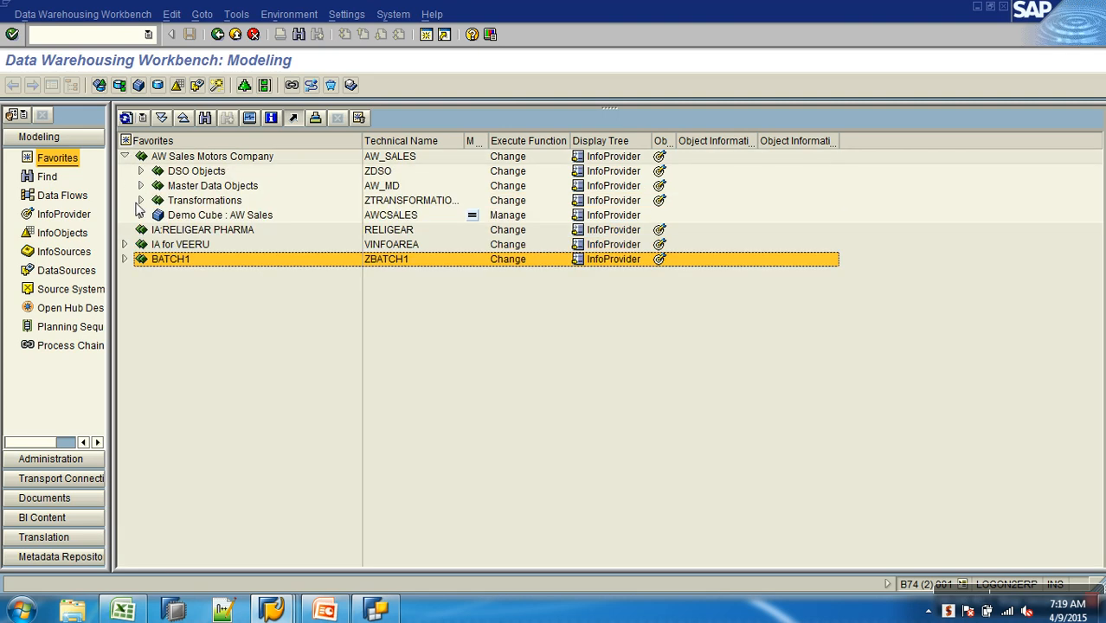
{"action": "left_click", "coordinate": [397, 163]}
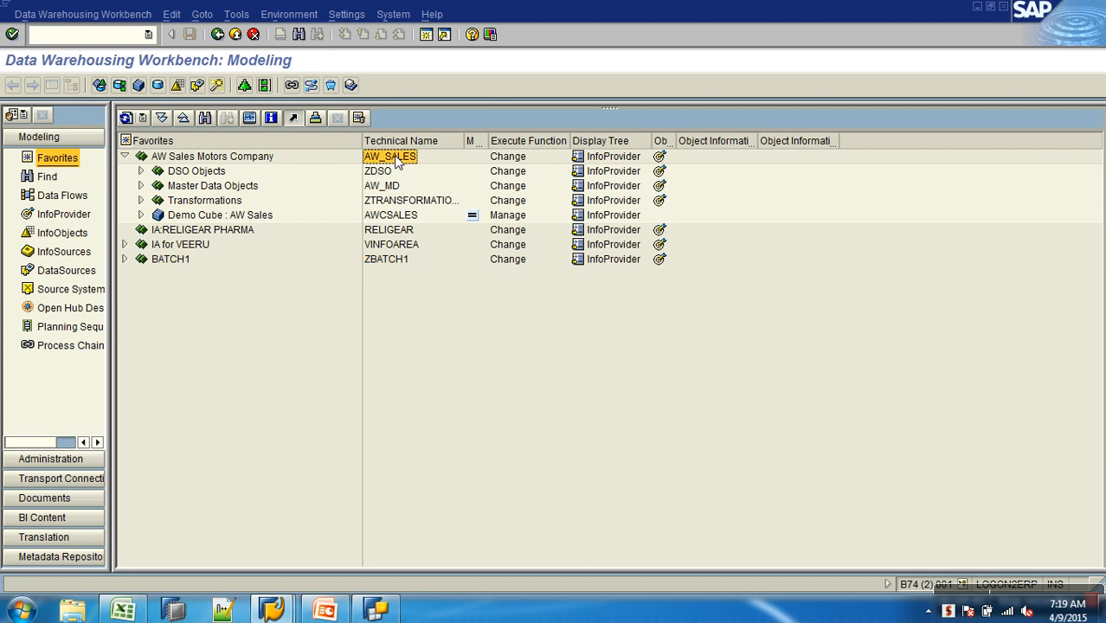
{"action": "left_click", "coordinate": [378, 218]}
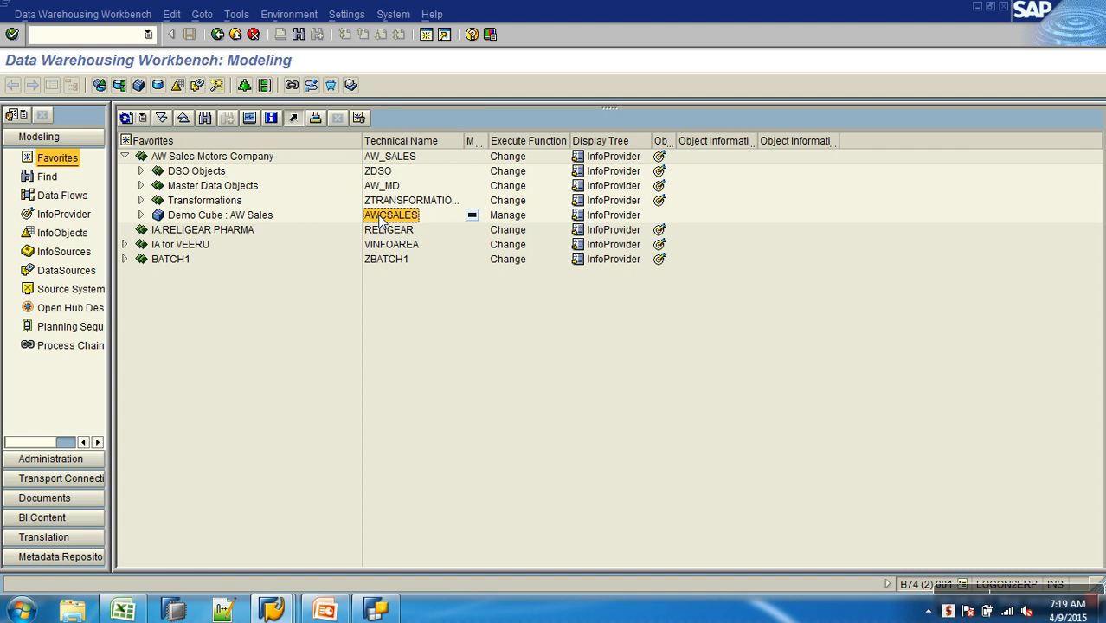
{"action": "left_click", "coordinate": [390, 161]}
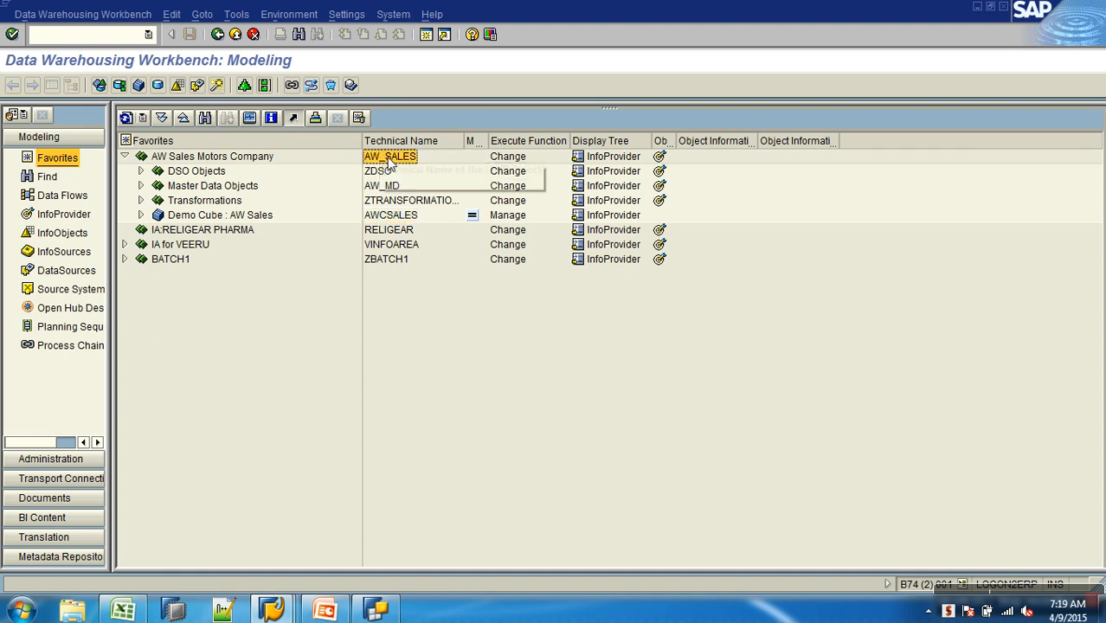
Switch to the Excel notes and record IA in K9 with AW_SALES in M9
{"action": "left_click", "coordinate": [122, 612]}
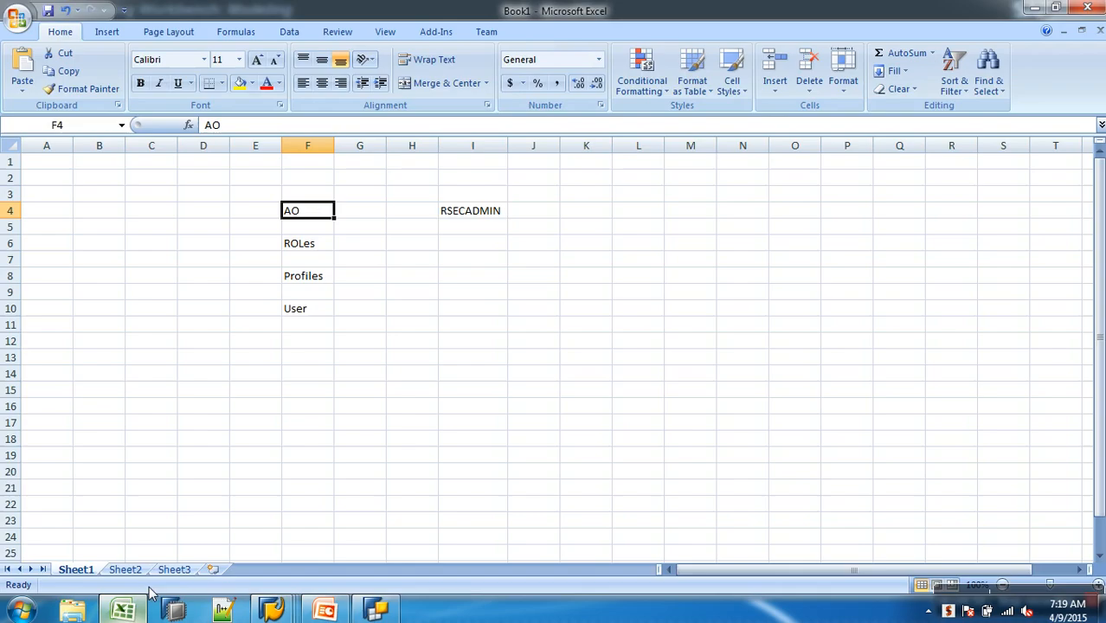
{"action": "left_click", "coordinate": [572, 294]}
{"action": "type", "text": "IA"}
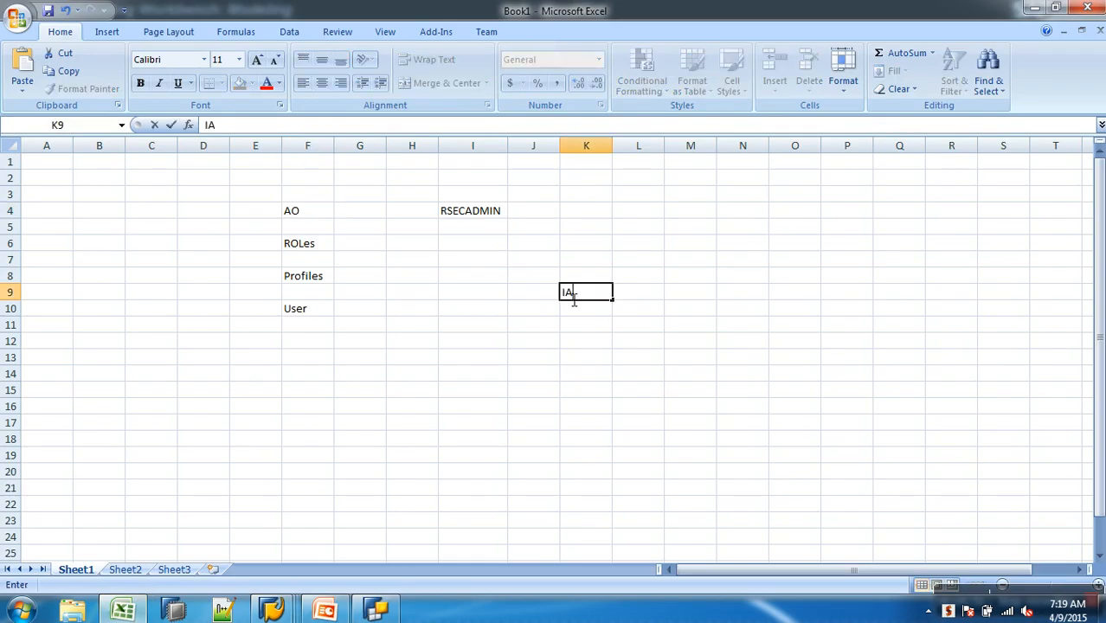
{"action": "key", "text": "Tab"}
{"action": "key", "text": "Tab"}
{"action": "type", "text": "AW_SALES"}
{"action": "key", "text": "Return"}
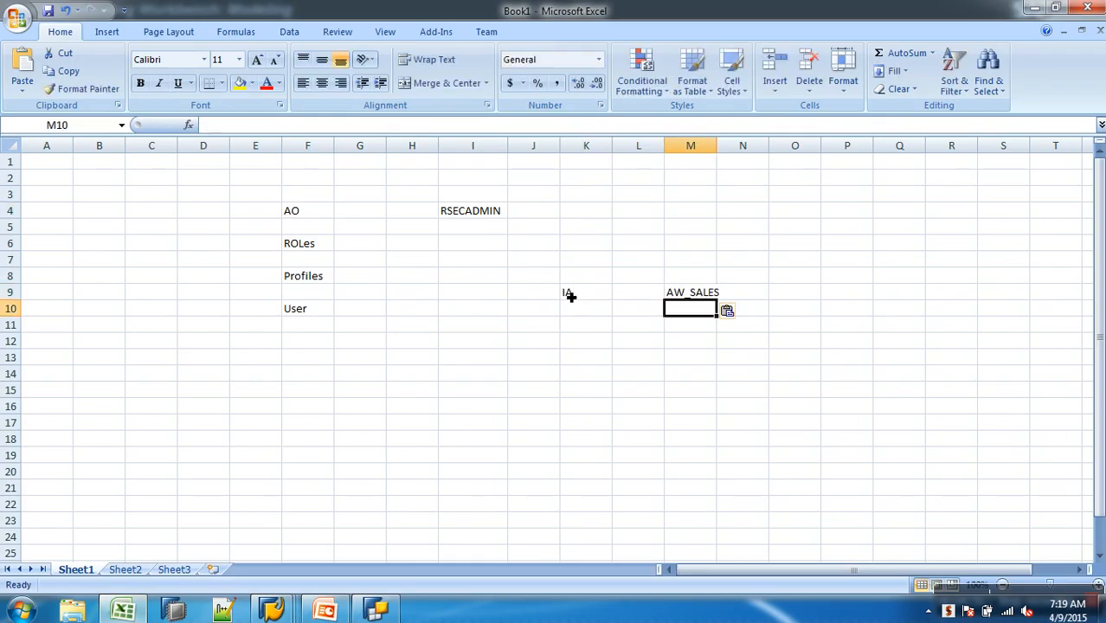
Add IP in K10 and copy the Demo Cube's technical name AWCSALES from the Data Warehousing Workbench into M10
{"action": "key", "text": "Left"}
{"action": "key", "text": "Left"}
{"action": "type", "text": "IP"}
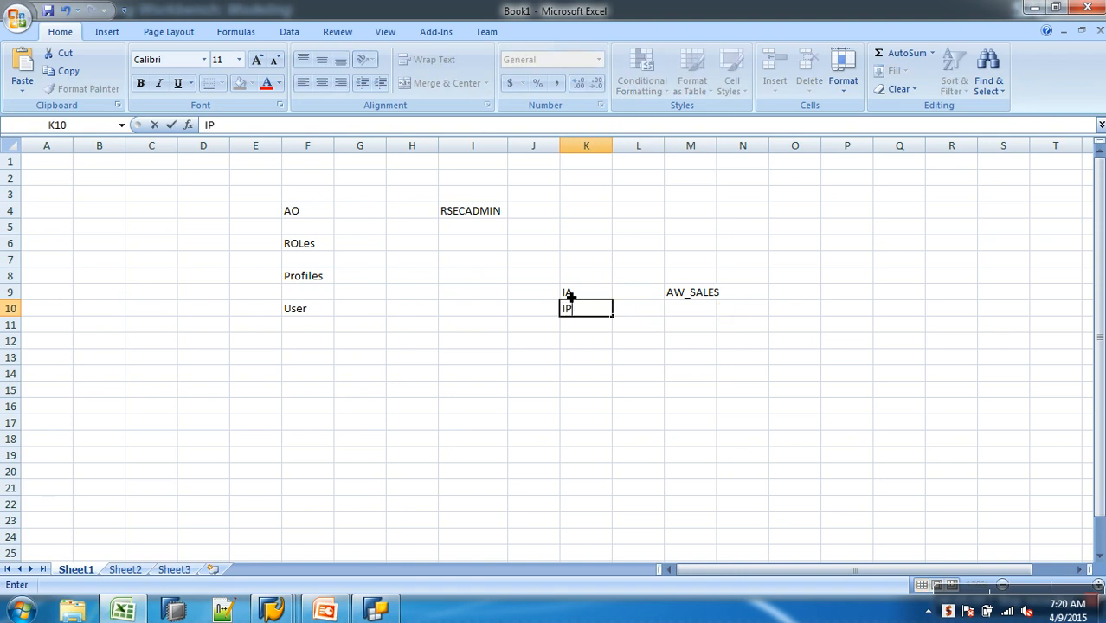
{"action": "key", "text": "alt+Tab"}
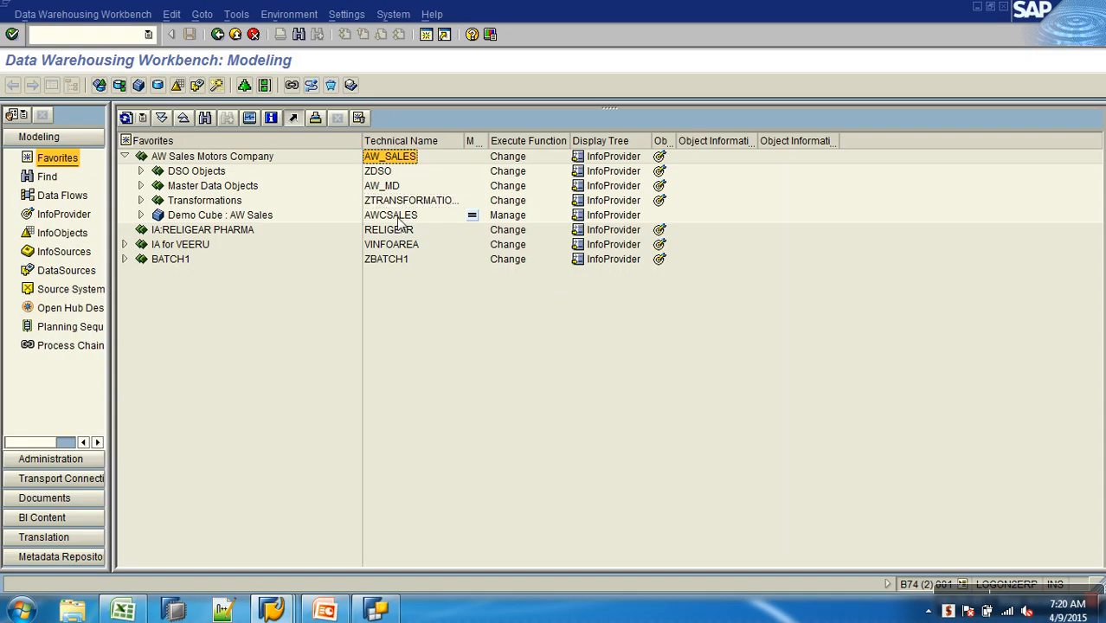
{"action": "left_click", "coordinate": [399, 220]}
{"action": "key", "text": "ctrl+c"}
{"action": "key", "text": "alt+Tab"}
{"action": "left_click", "coordinate": [678, 308]}
{"action": "key", "text": "ctrl+v"}
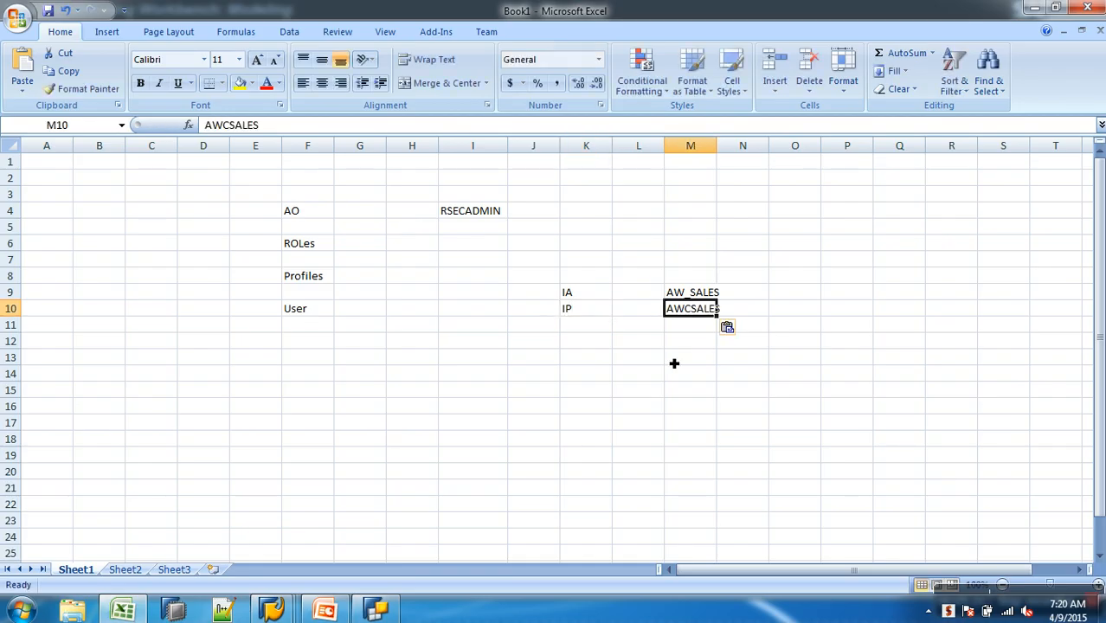
Add QUERY in K11 and copy the Sales Analysis query's technical name AWSALES_B_Q0006 from BEx Query Designer into M11
{"action": "left_click", "coordinate": [585, 331]}
{"action": "type", "text": "QUERY"}
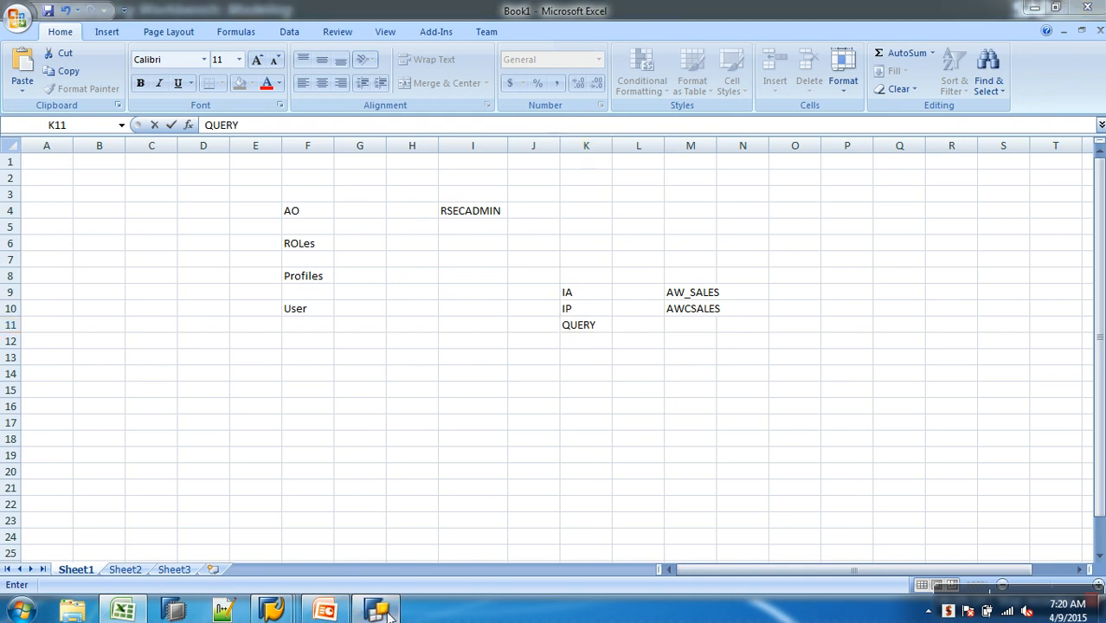
{"action": "left_click", "coordinate": [387, 615]}
{"action": "left_click", "coordinate": [861, 100]}
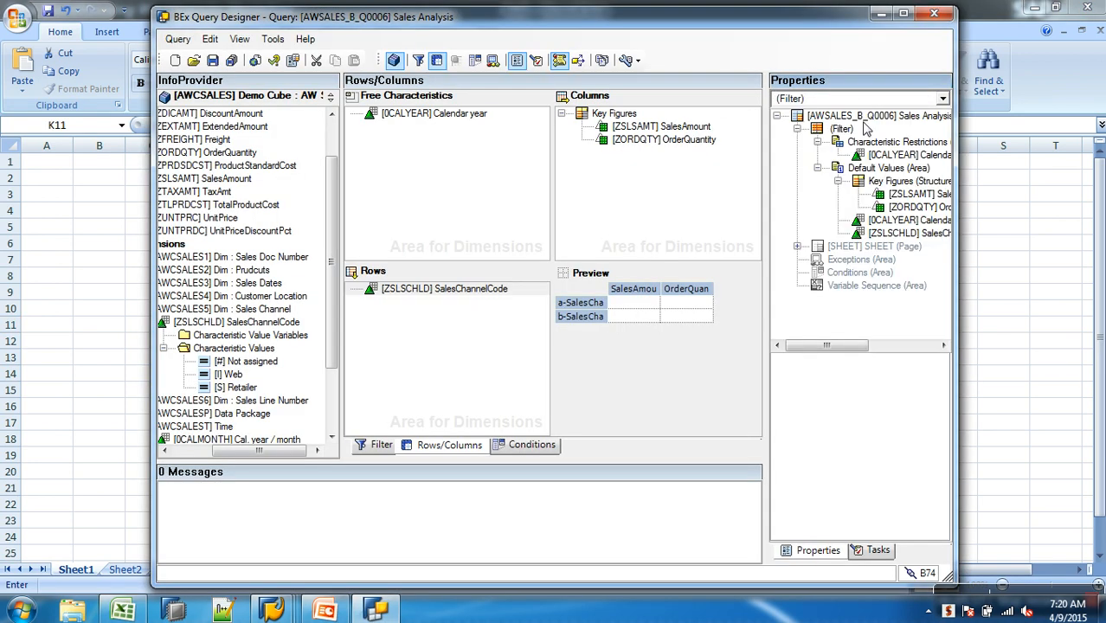
{"action": "left_click", "coordinate": [866, 116]}
{"action": "double_click", "coordinate": [876, 241]}
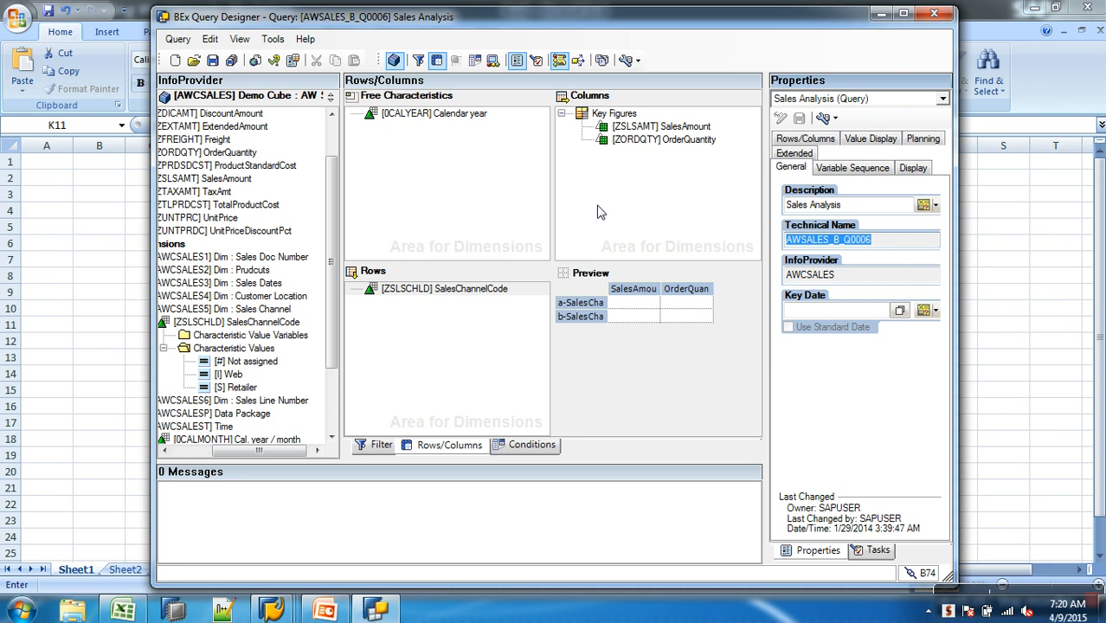
{"action": "left_click", "coordinate": [1033, 321]}
{"action": "left_click", "coordinate": [707, 329]}
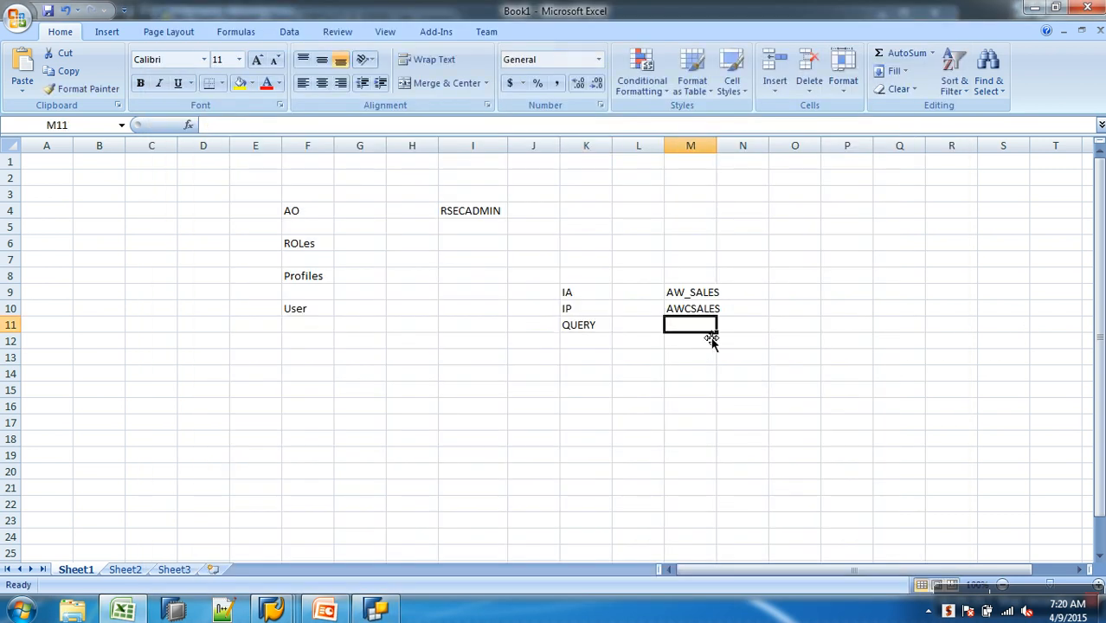
{"action": "key", "text": "ctrl+v"}
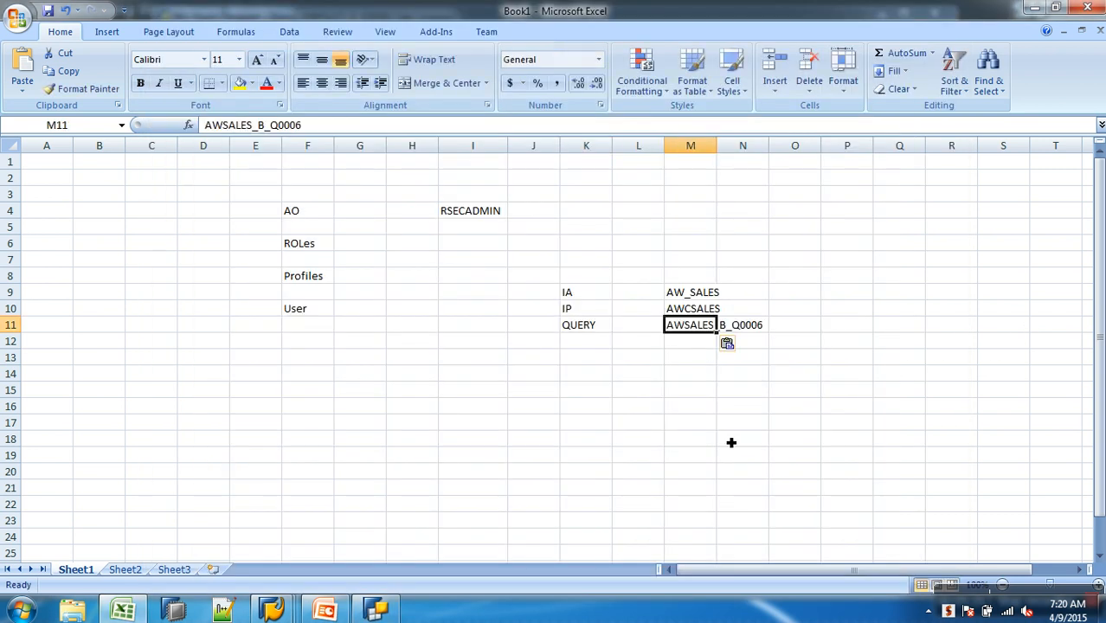
Enter ACTITY in K13 and the activities DISPLAY , EXECUTE in M13
{"action": "left_click", "coordinate": [593, 362]}
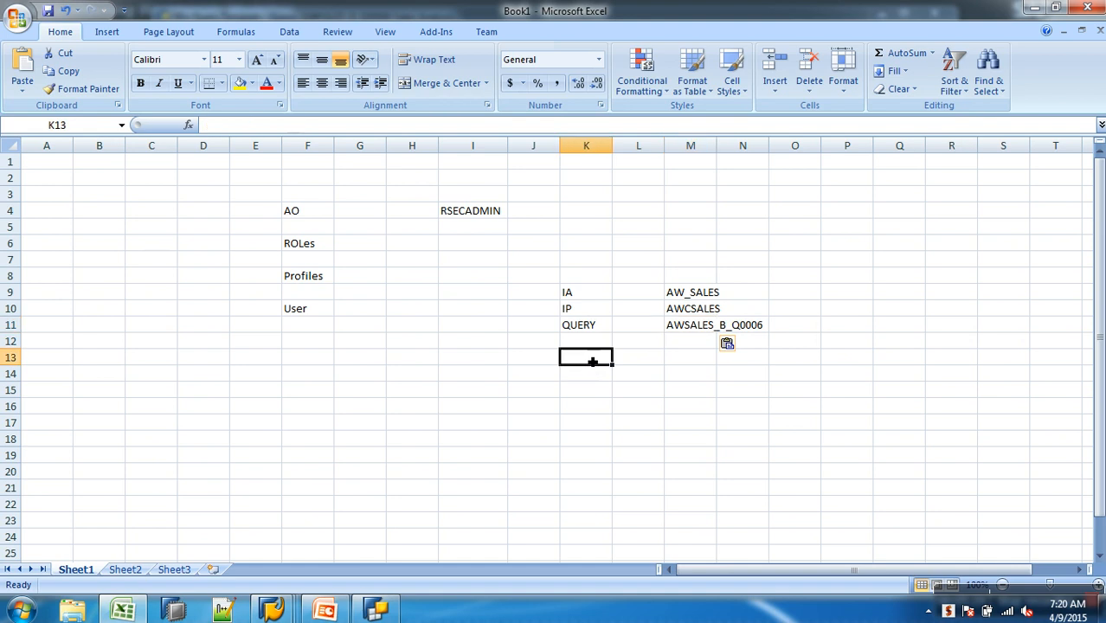
{"action": "type", "text": "ACTITY"}
{"action": "key", "text": "Tab"}
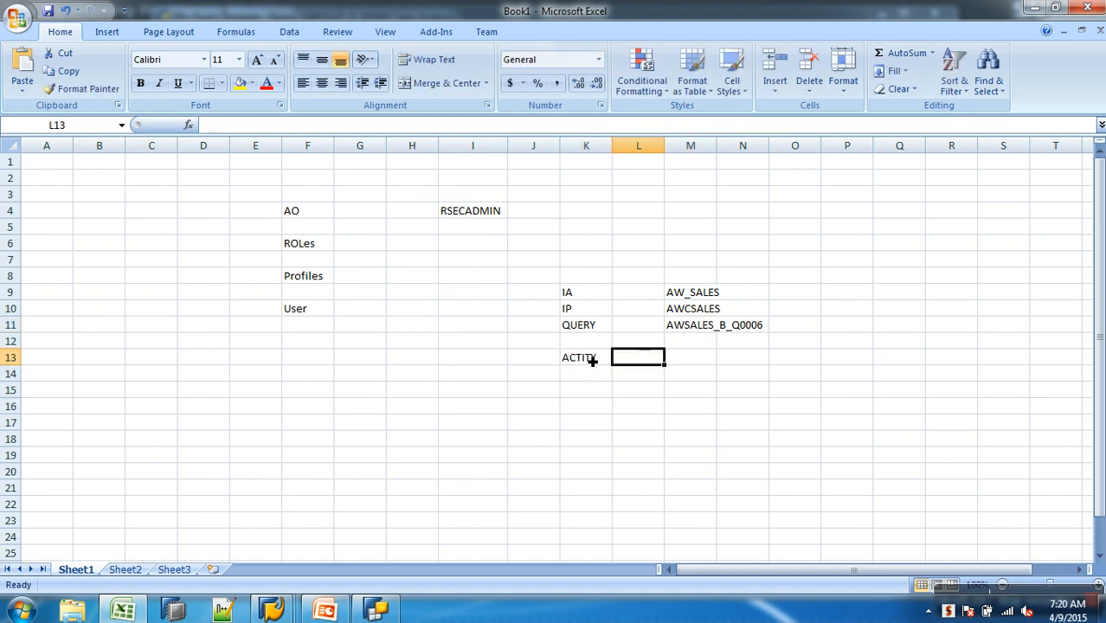
{"action": "key", "text": "Tab"}
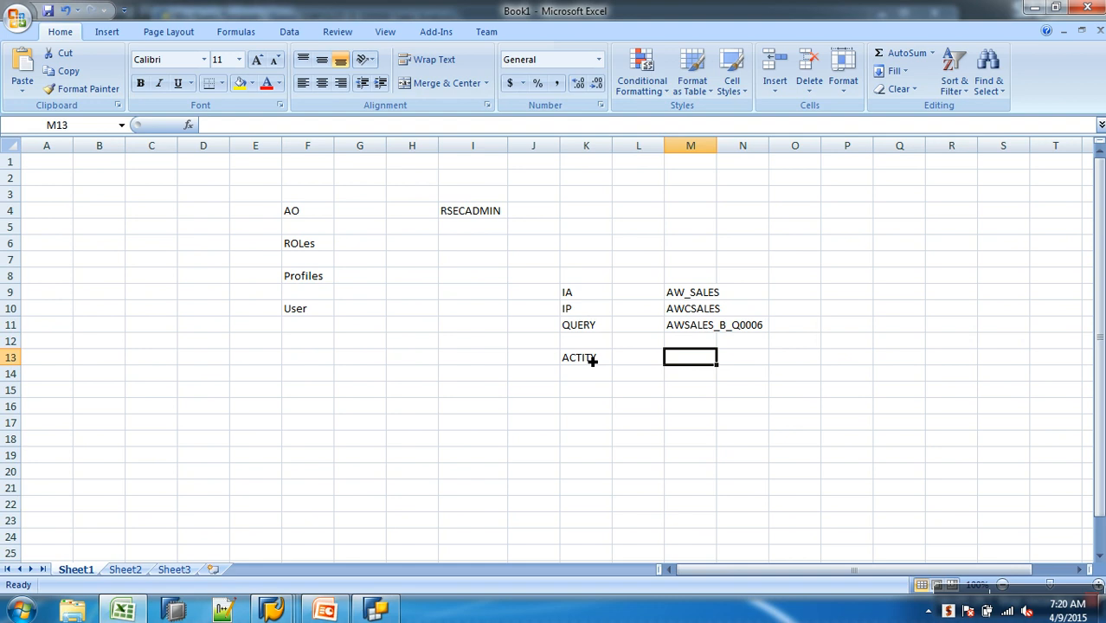
{"action": "type", "text": "DISPLA"}
{"action": "key", "text": "BackSpace"}
{"action": "key", "text": "BackSpace"}
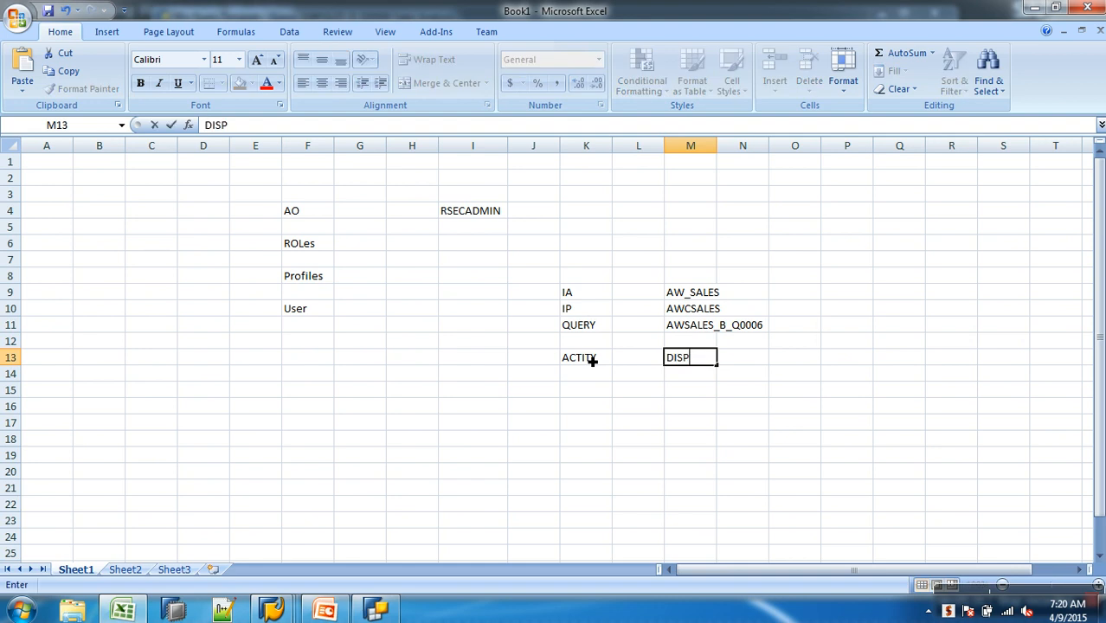
{"action": "type", "text": "LAY , EXECUTE"}
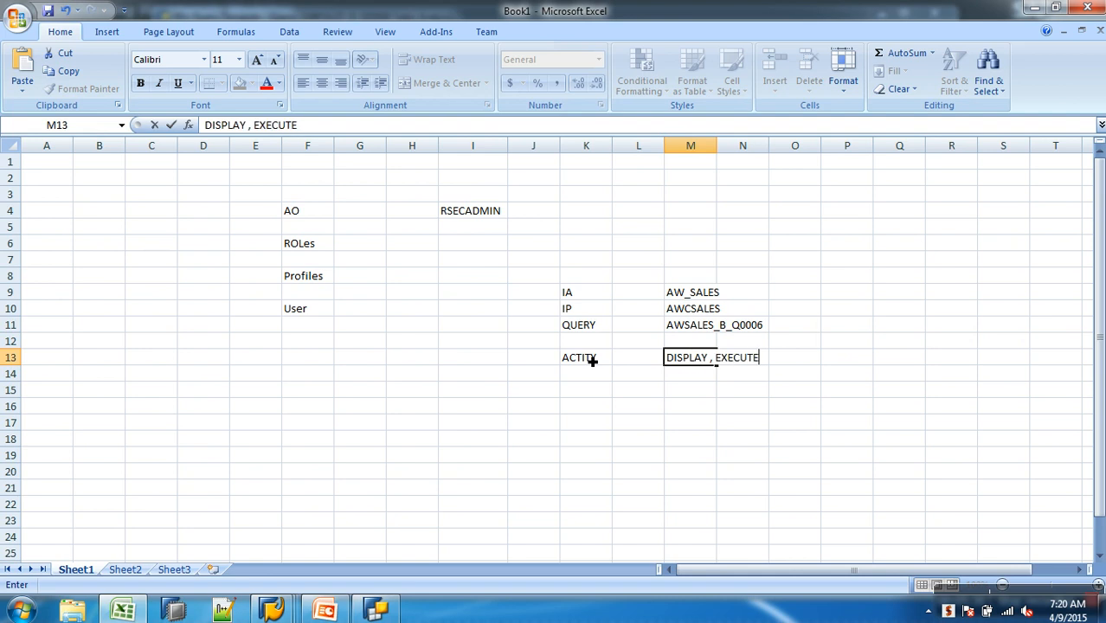
{"action": "left_click", "coordinate": [634, 412]}
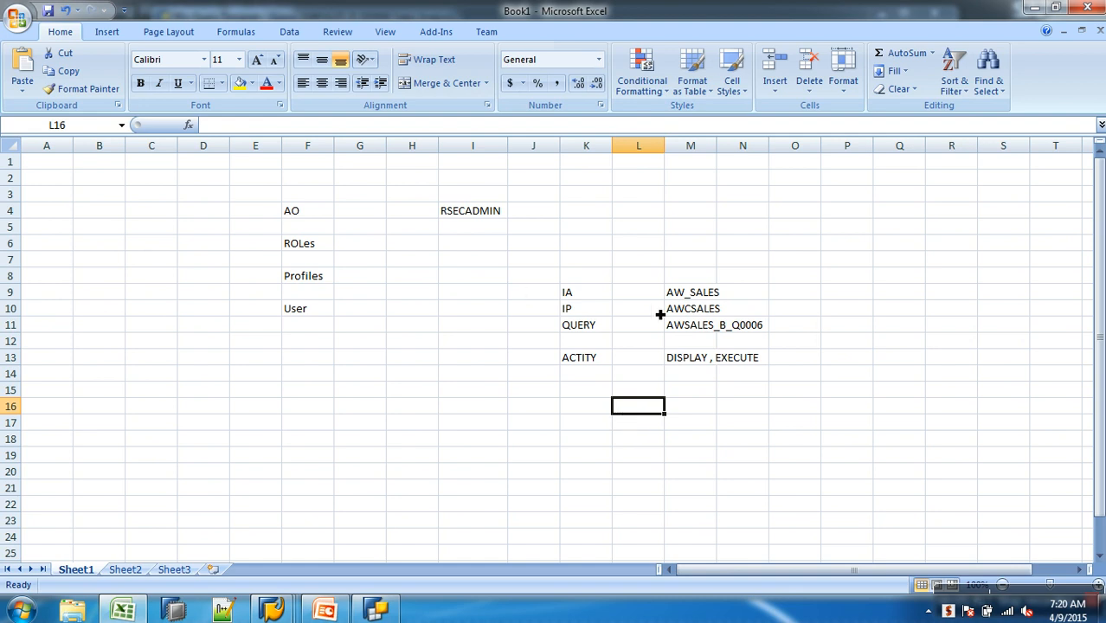
{"action": "left_click", "coordinate": [690, 395]}
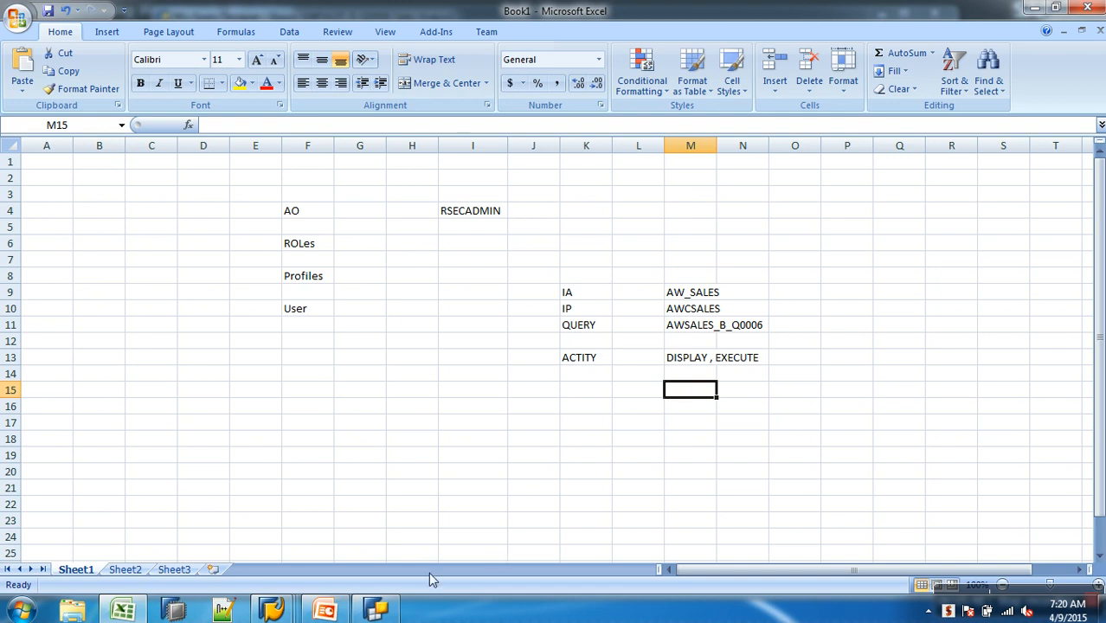
Switch to the SAP Management of Analysis Authorizations window and open individual authorization maintenance
{"action": "mouse_move", "coordinate": [307, 609]}
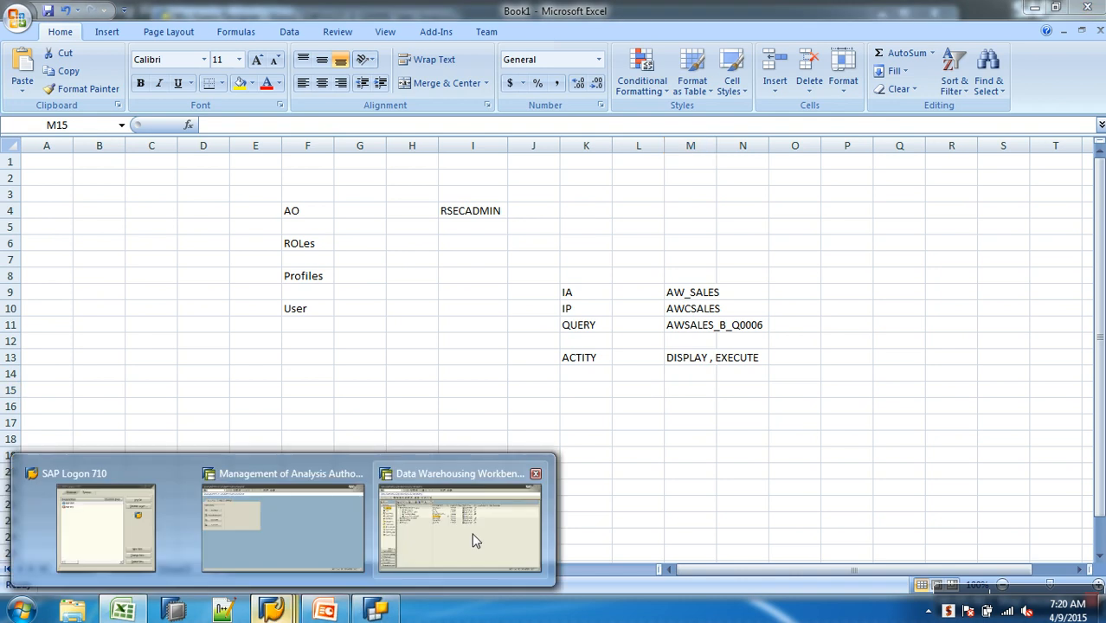
{"action": "left_click", "coordinate": [310, 541]}
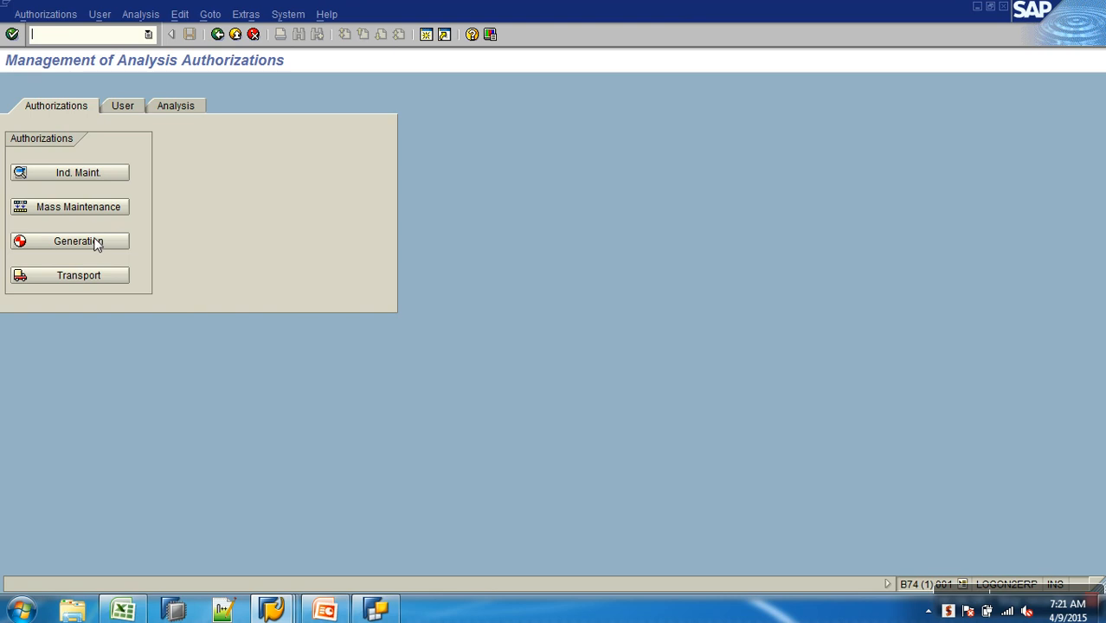
{"action": "left_click", "coordinate": [101, 174]}
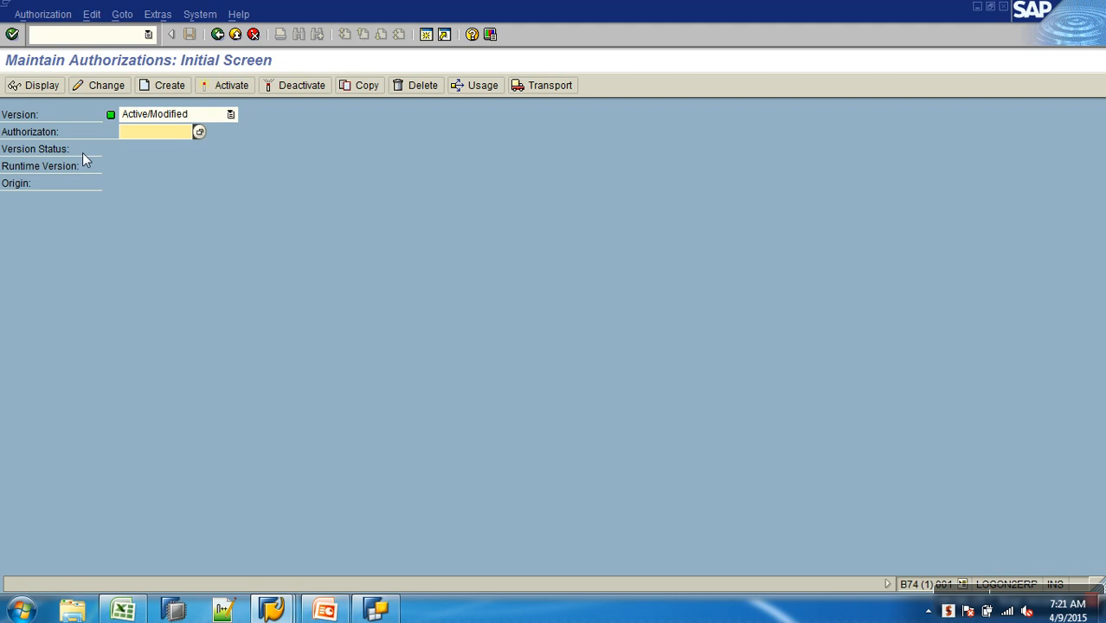
Create a new analysis authorization named ZA_S_SCHNL
{"action": "left_click", "coordinate": [161, 85]}
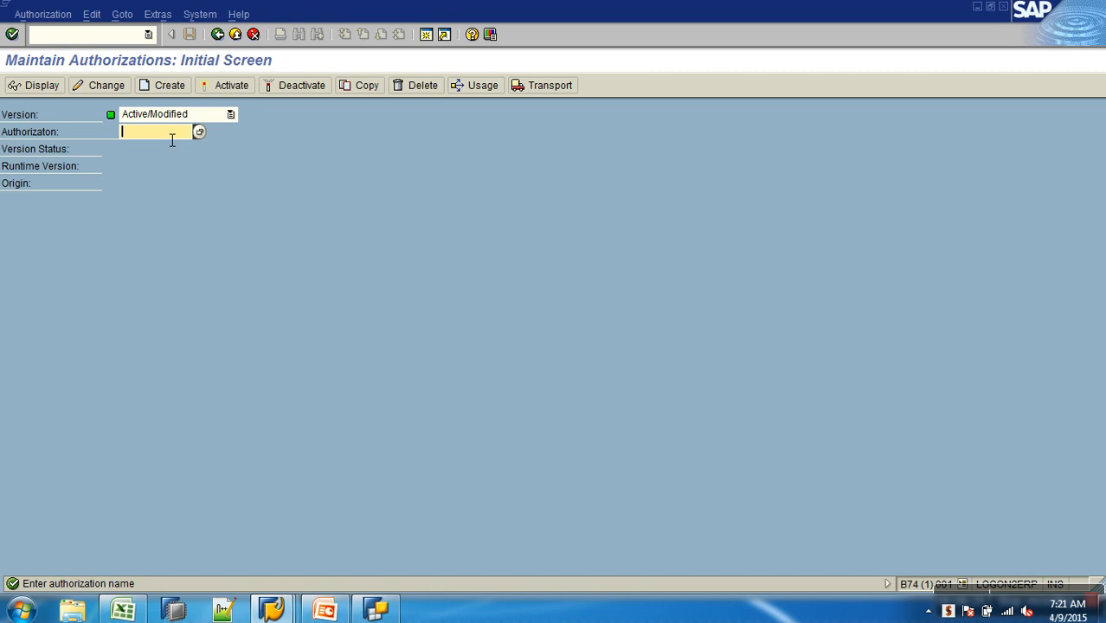
{"action": "type", "text": "ZB_SLS_"}
{"action": "key", "text": "BackSpace"}
{"action": "key", "text": "BackSpace"}
{"action": "key", "text": "BackSpace"}
{"action": "key", "text": "BackSpace"}
{"action": "type", "text": "S_S"}
{"action": "key", "text": "BackSpace"}
{"action": "type", "text": "SCHM"}
{"action": "left_click", "coordinate": [128, 133]}
{"action": "key", "text": "Delete"}
{"action": "type", "text": "A"}
{"action": "left_click_drag", "start_coordinate": [141, 135], "coordinate": [186, 140]}
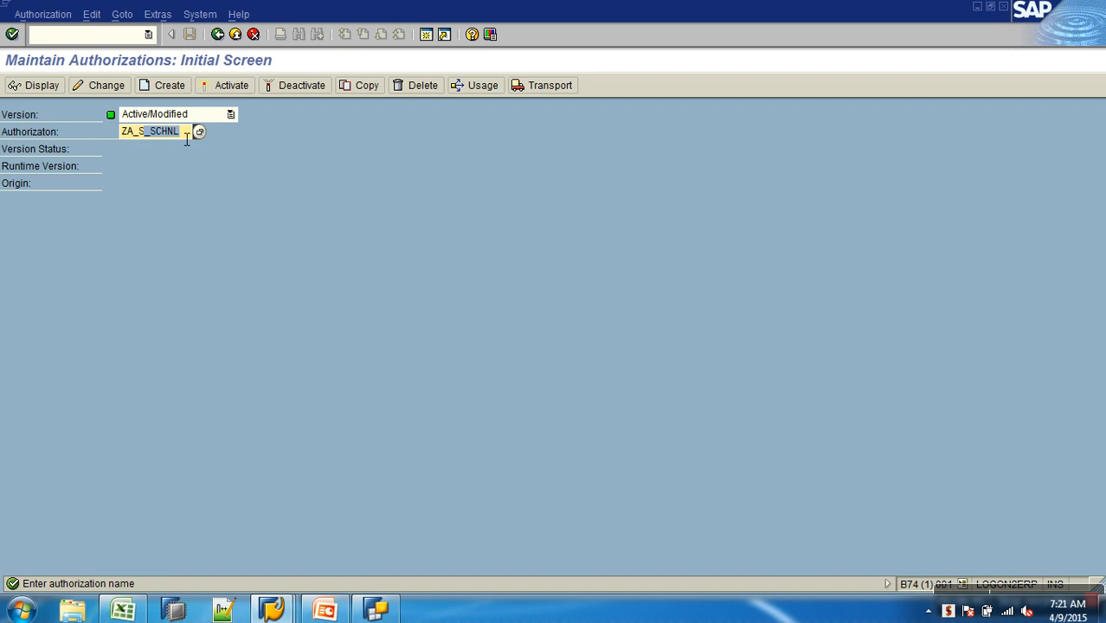
{"action": "left_click", "coordinate": [169, 86]}
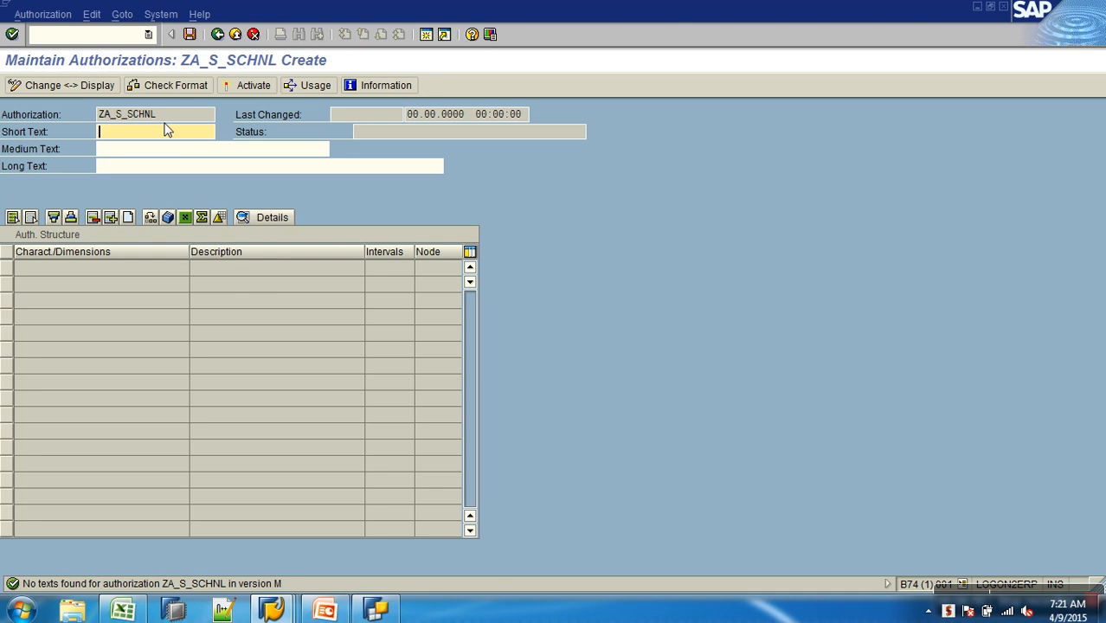
Set the authorization's short, medium and long texts to Sales Channel AO
{"action": "type", "text": "Sales Channe"}
{"action": "type", "text": "l Secu"}
{"action": "key", "text": "BackSpace"}
{"action": "key", "text": "BackSpace"}
{"action": "key", "text": "BackSpace"}
{"action": "key", "text": "BackSpace"}
{"action": "left_click_drag", "start_coordinate": [204, 141], "coordinate": [26, 132]}
{"action": "key", "text": "ctrl+c"}
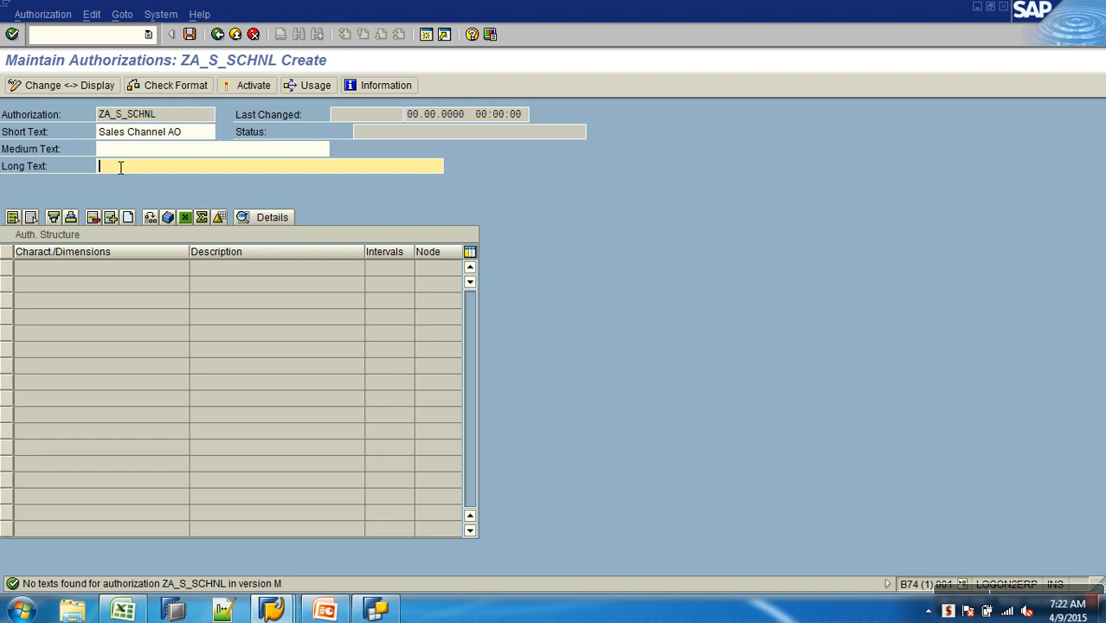
{"action": "key", "text": "Tab"}
{"action": "key", "text": "ctrl+v"}
{"action": "key", "text": "Tab"}
{"action": "key", "text": "ctrl+v"}
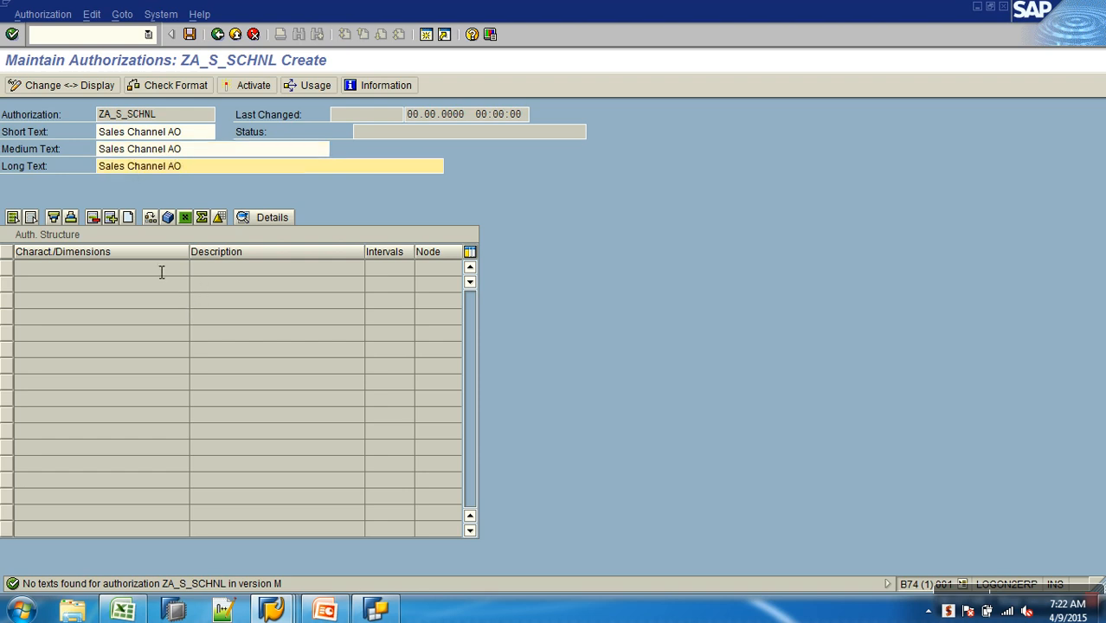
Insert a row in the authorization structure and add the characteristic 0TCAIPROV
{"action": "left_click", "coordinate": [112, 216]}
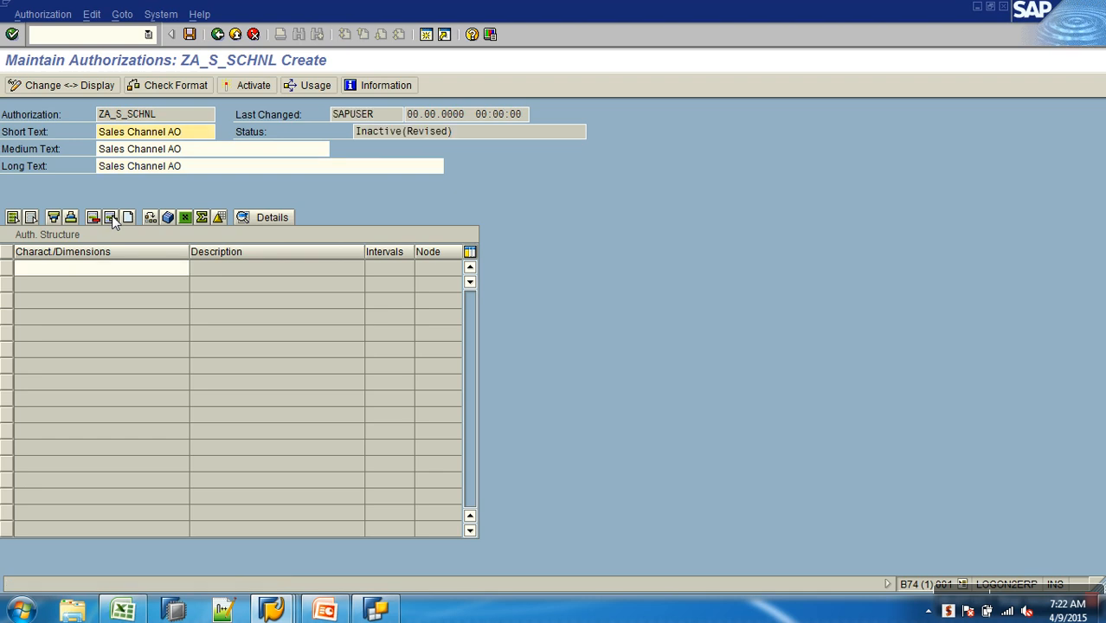
{"action": "left_click", "coordinate": [114, 275]}
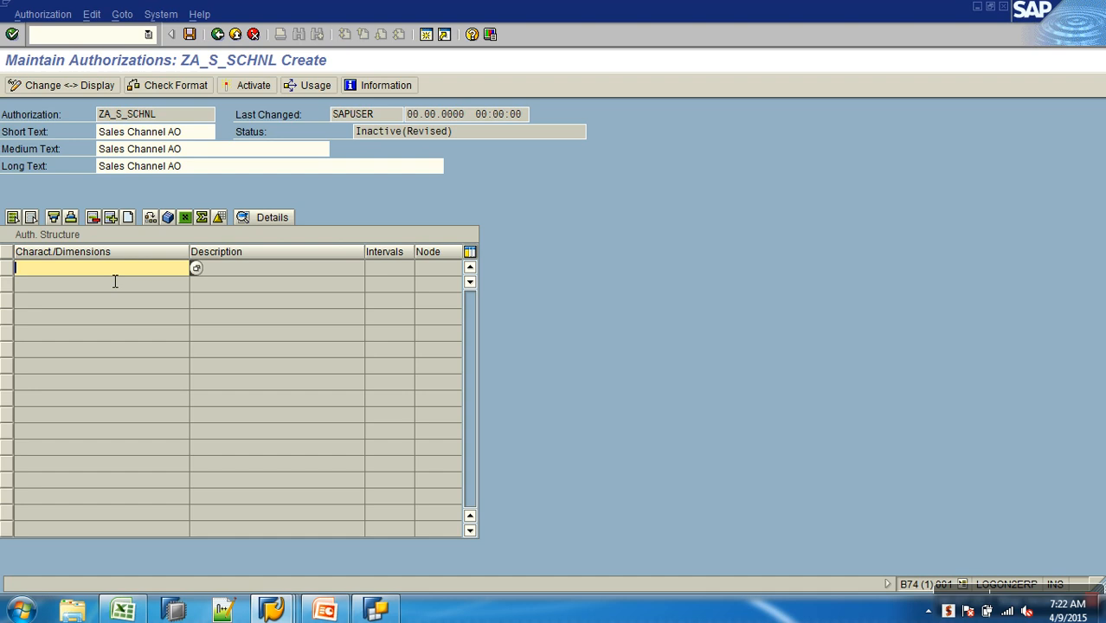
{"action": "type", "text": "0"}
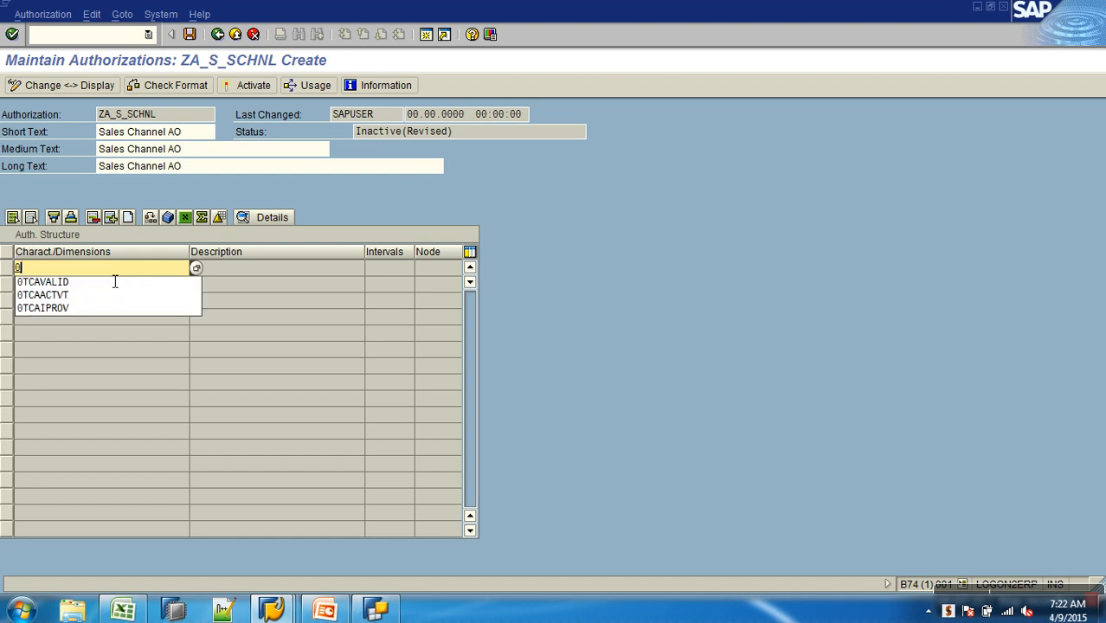
{"action": "left_click", "coordinate": [68, 309]}
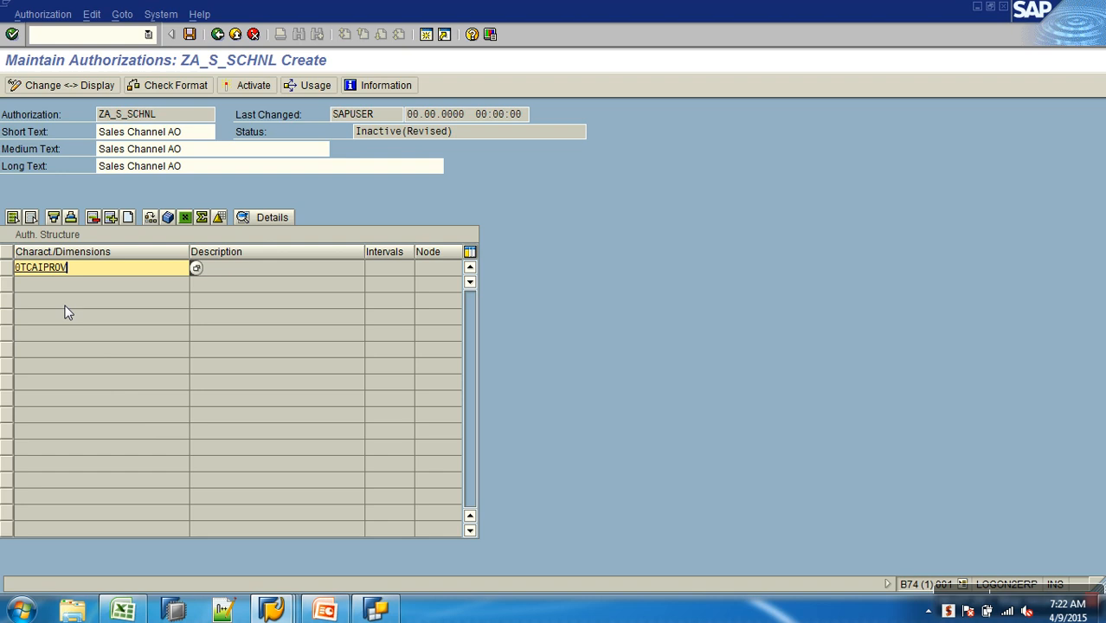
{"action": "key", "text": "Return"}
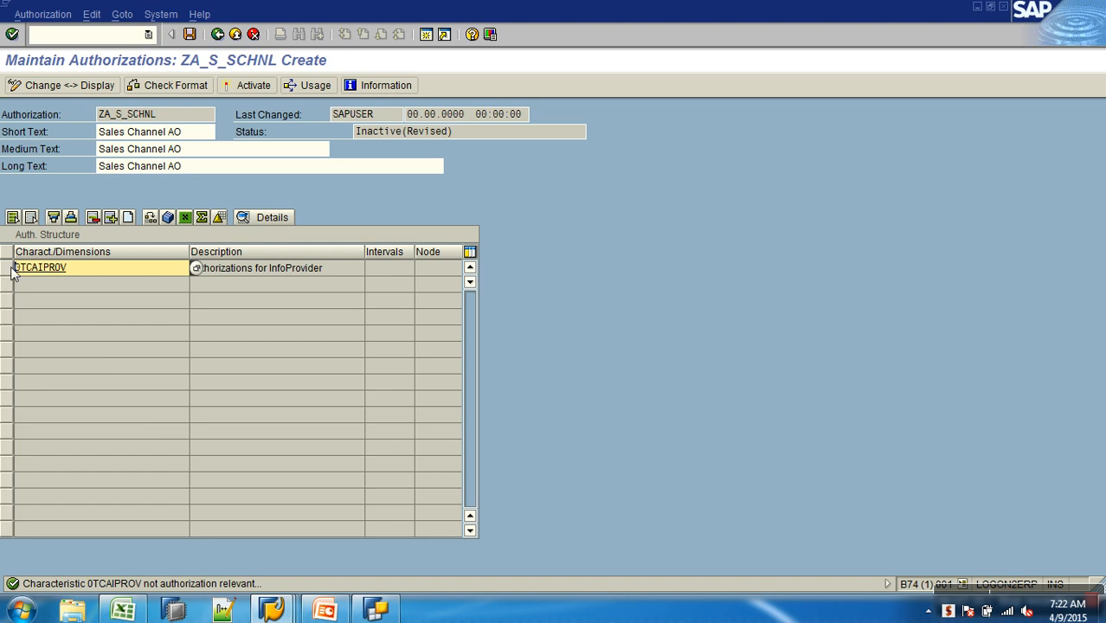
Try to open the details of 0TCAIPROV, and remove its row and add the characteristic again
{"action": "left_click", "coordinate": [12, 268]}
{"action": "left_click", "coordinate": [267, 219]}
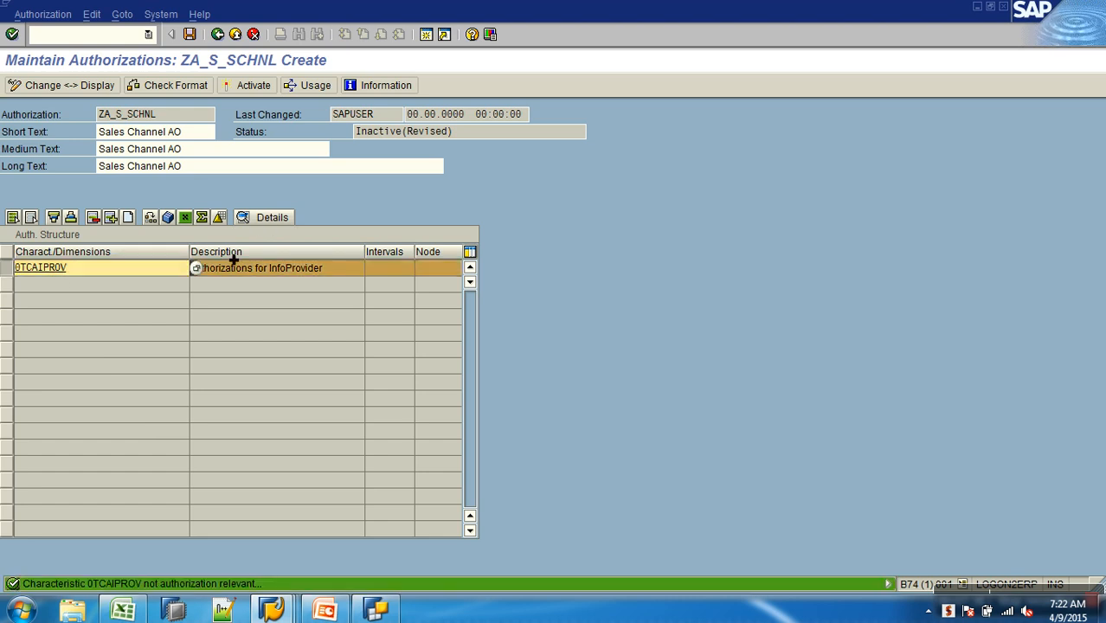
{"action": "double_click", "coordinate": [58, 271]}
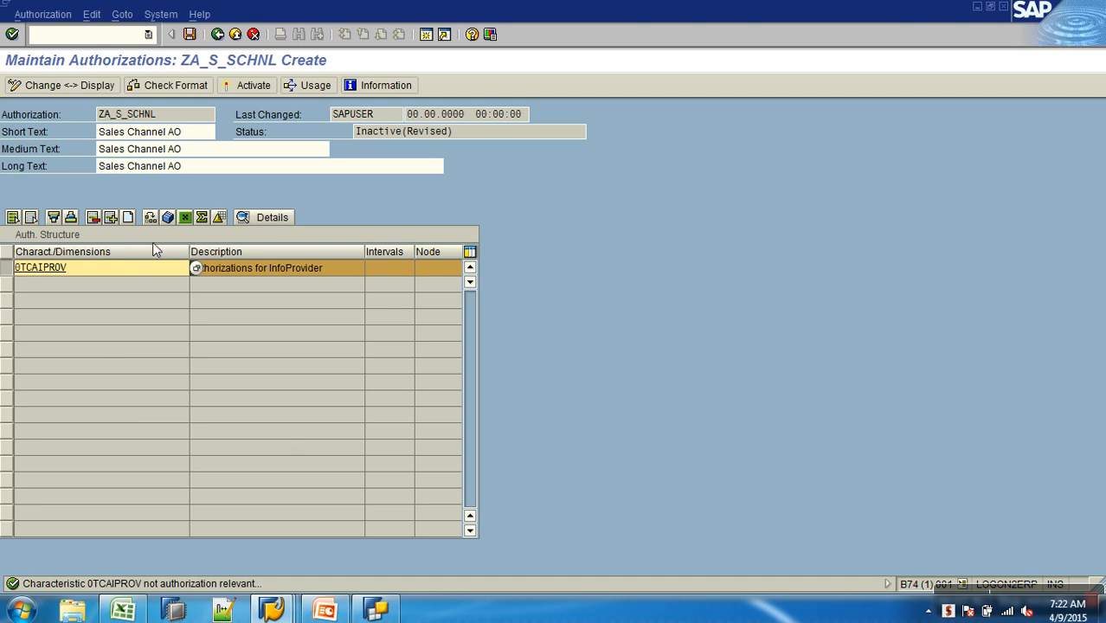
{"action": "left_click", "coordinate": [129, 218]}
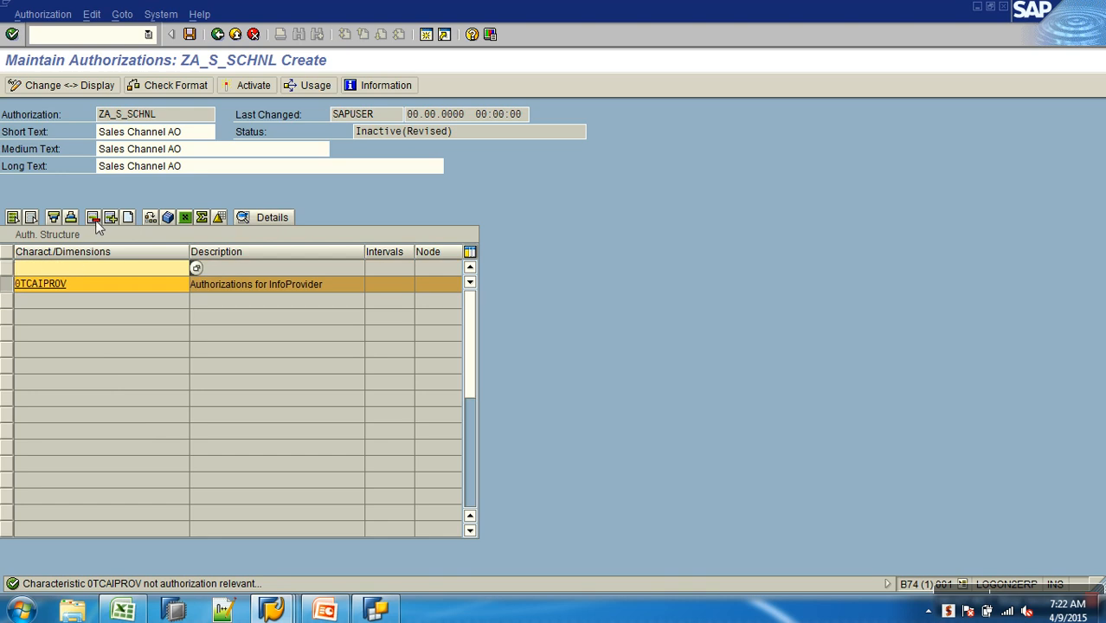
{"action": "left_click", "coordinate": [94, 218]}
{"action": "left_click", "coordinate": [81, 271]}
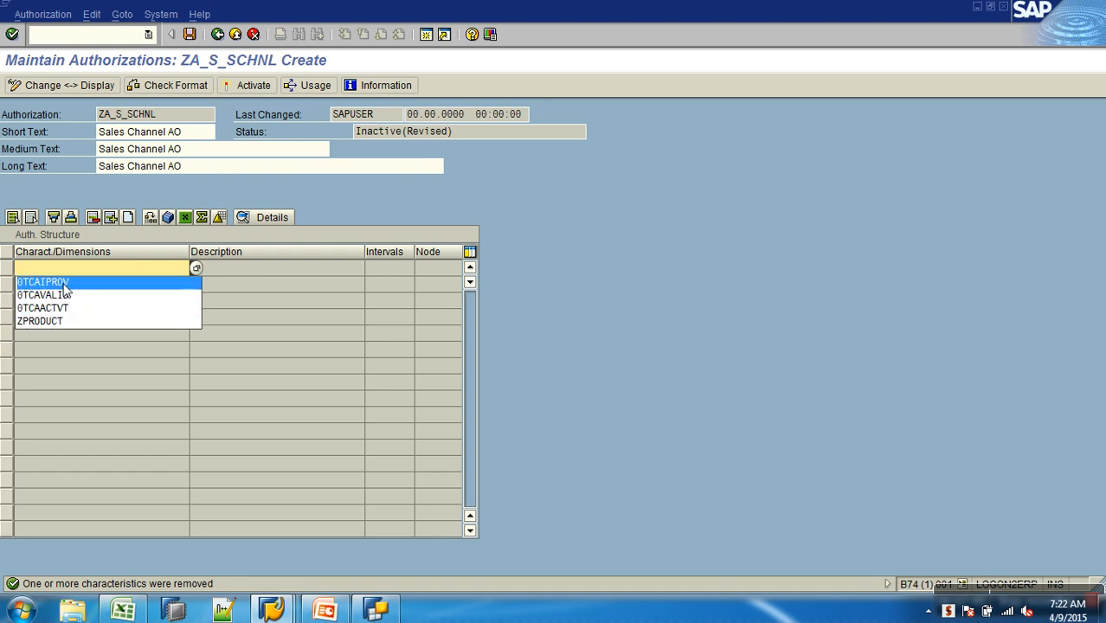
{"action": "left_click", "coordinate": [65, 284]}
{"action": "key", "text": "Return"}
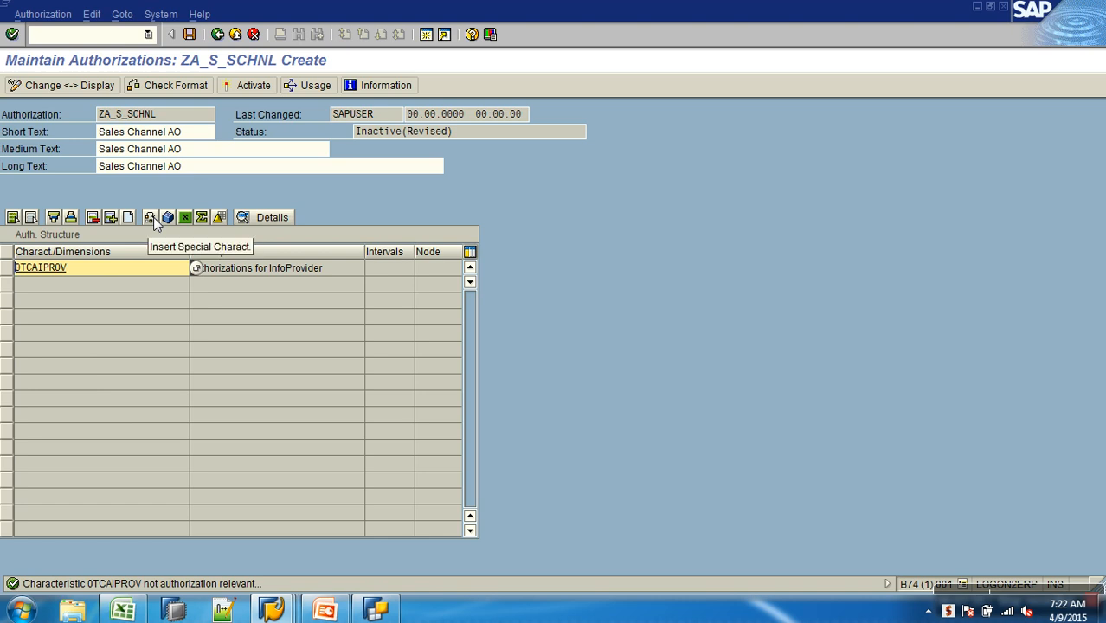
Select the 0TCAIPROV row, clear its characteristic and choose 0TCAIPROV again
{"action": "left_click", "coordinate": [7, 270]}
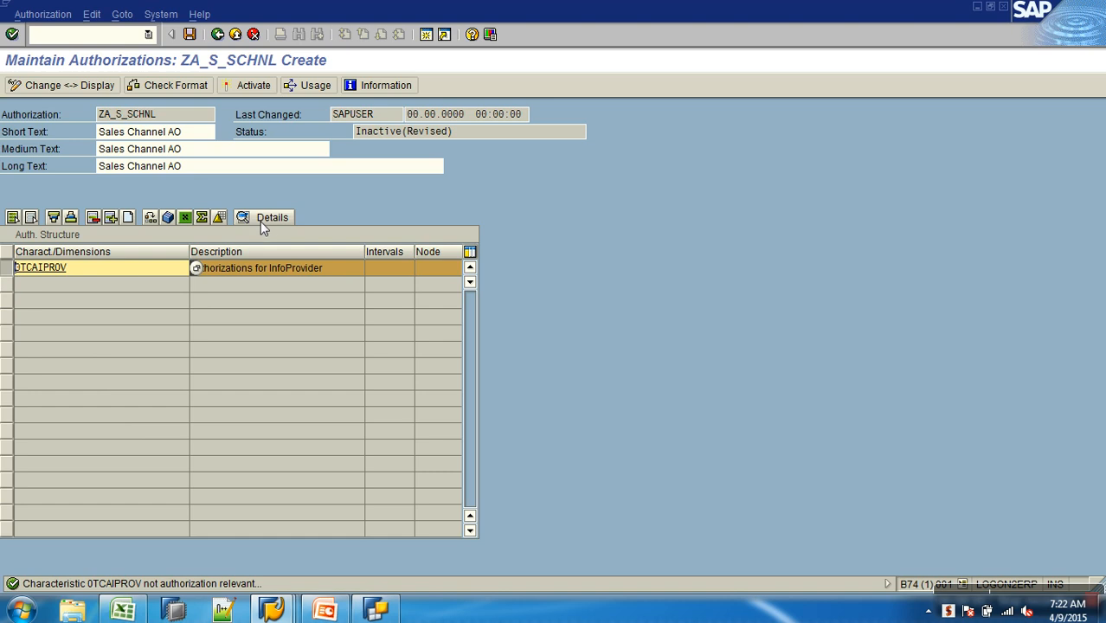
{"action": "double_click", "coordinate": [66, 275]}
{"action": "left_click_drag", "start_coordinate": [87, 274], "coordinate": [17, 275]}
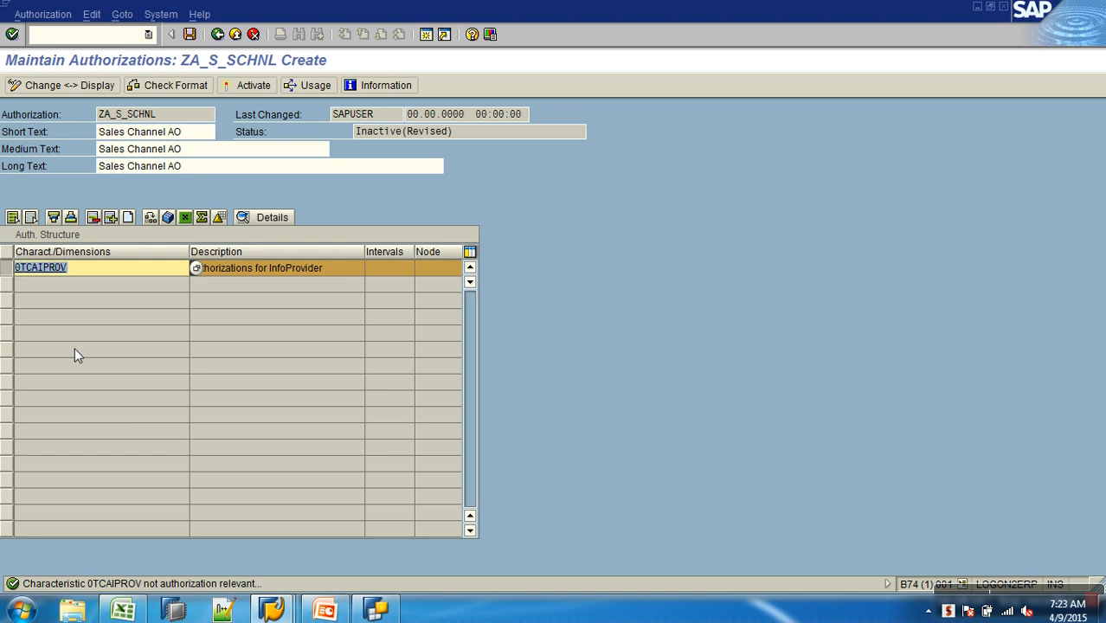
{"action": "key", "text": "BackSpace"}
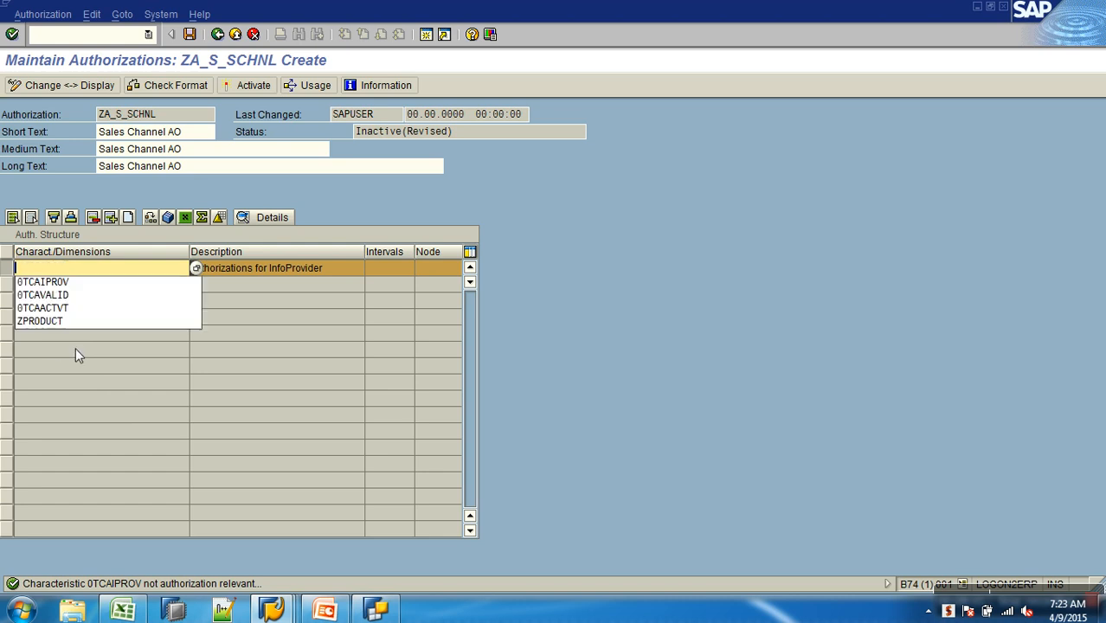
{"action": "left_click", "coordinate": [54, 281]}
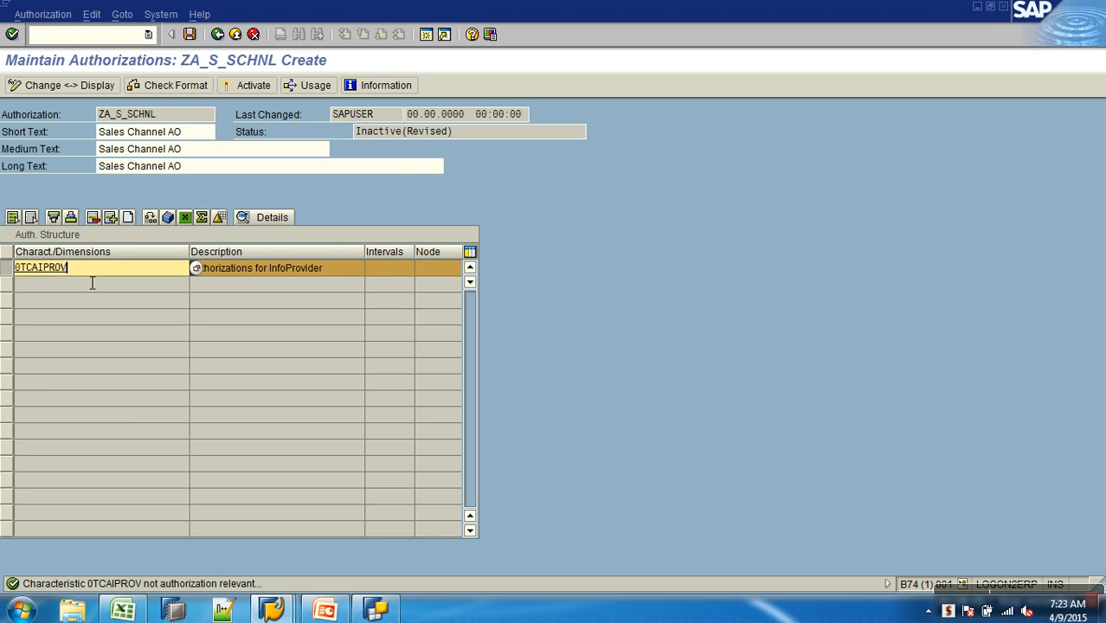
Copy the characteristic name 0TCAIPROV and open that InfoObject for maintenance with transaction rsd1 in a new session
{"action": "key", "text": "shift+Home"}
{"action": "key", "text": "ctrl+c"}
{"action": "key", "text": "Return"}
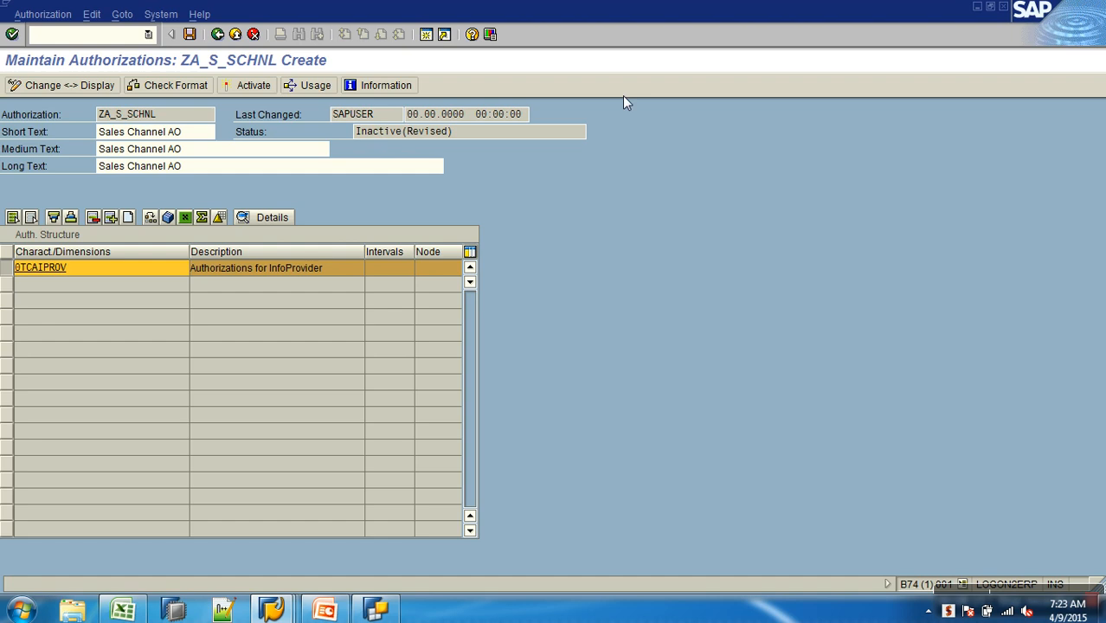
{"action": "key", "text": "ctrl+n"}
{"action": "type", "text": "rsd1"}
{"action": "key", "text": "Return"}
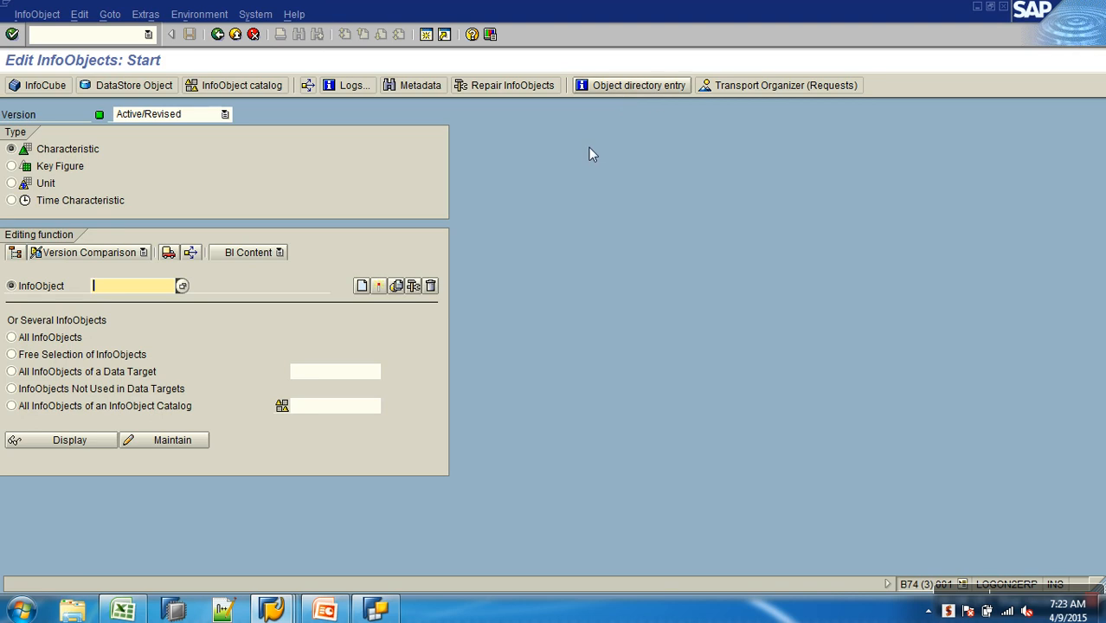
{"action": "key", "text": "ctrl+v"}
{"action": "left_click", "coordinate": [173, 441]}
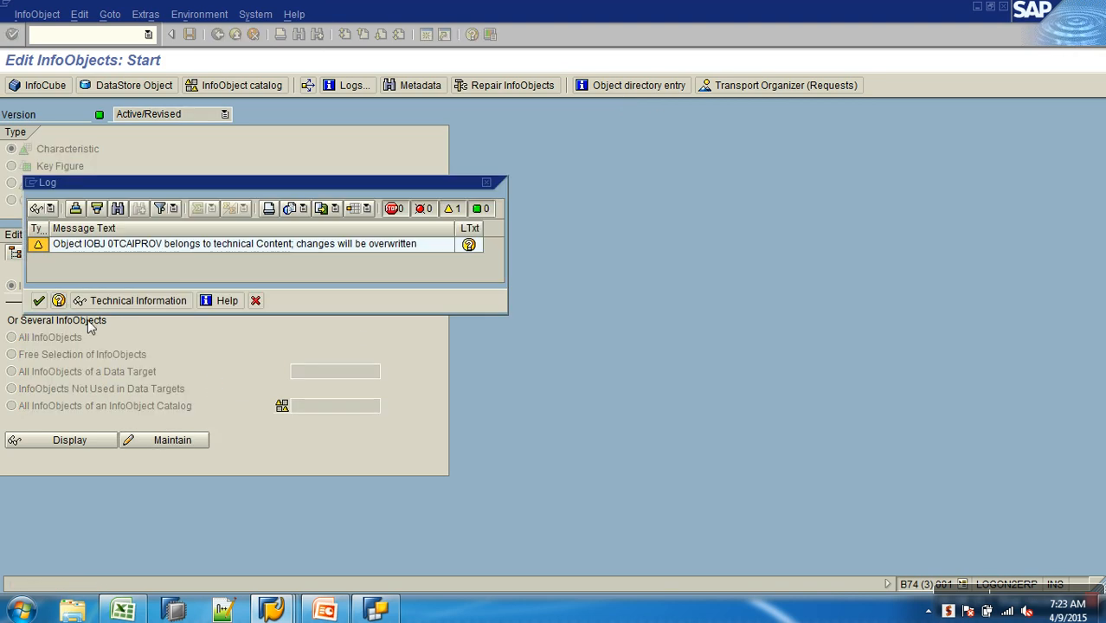
{"action": "left_click", "coordinate": [39, 300]}
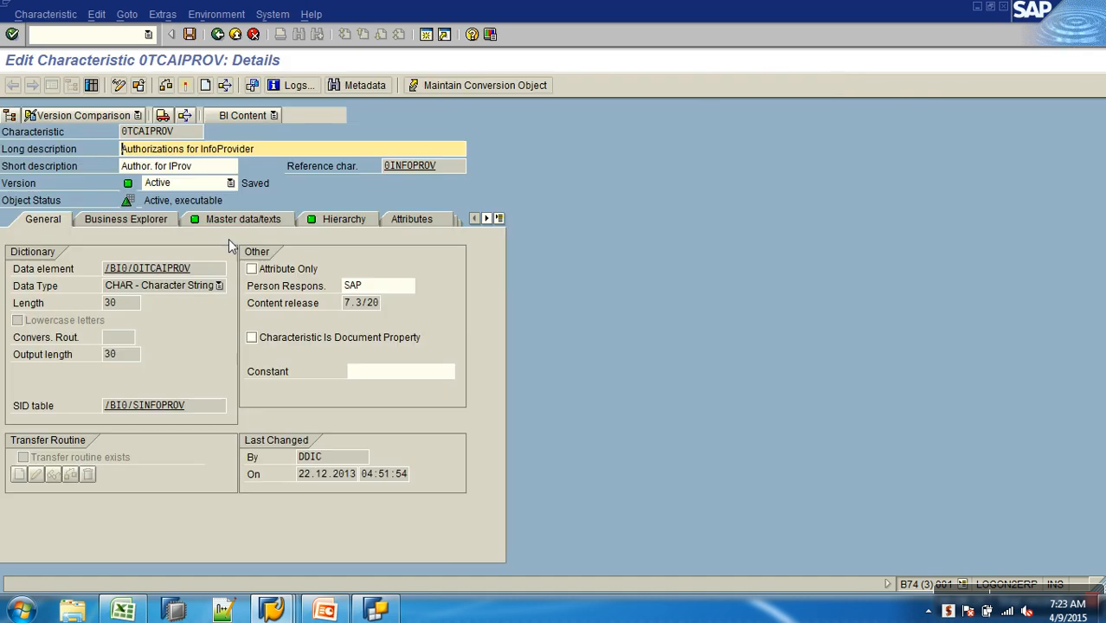
Mark 0TCAIPROV as AuthorizationRelevant in its Business Explorer settings and activate the InfoObject
{"action": "left_click", "coordinate": [138, 219]}
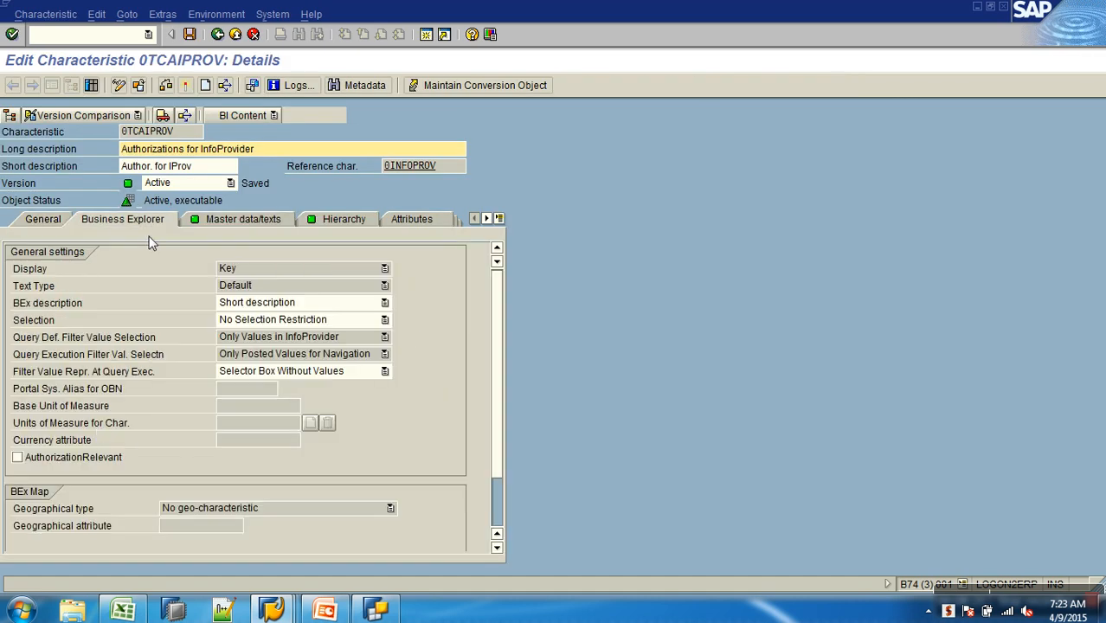
{"action": "left_click", "coordinate": [87, 457]}
{"action": "left_click", "coordinate": [207, 86]}
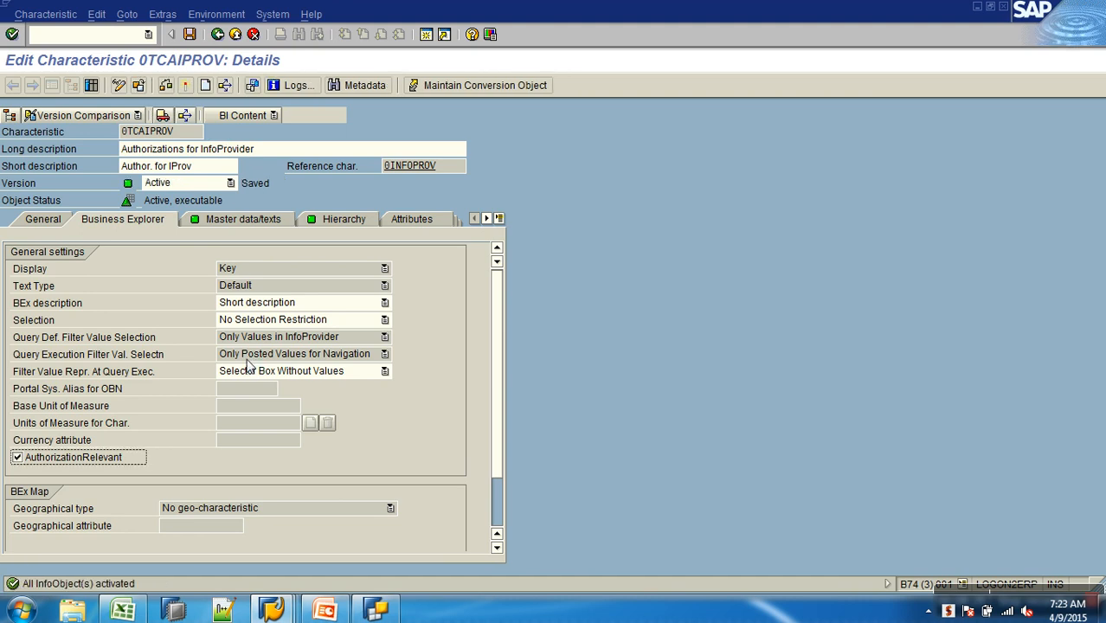
Return to the ZA_S_SCHNL authorization session and open the value authorizations of 0TCAIPROV
{"action": "key", "text": "alt+Tab"}
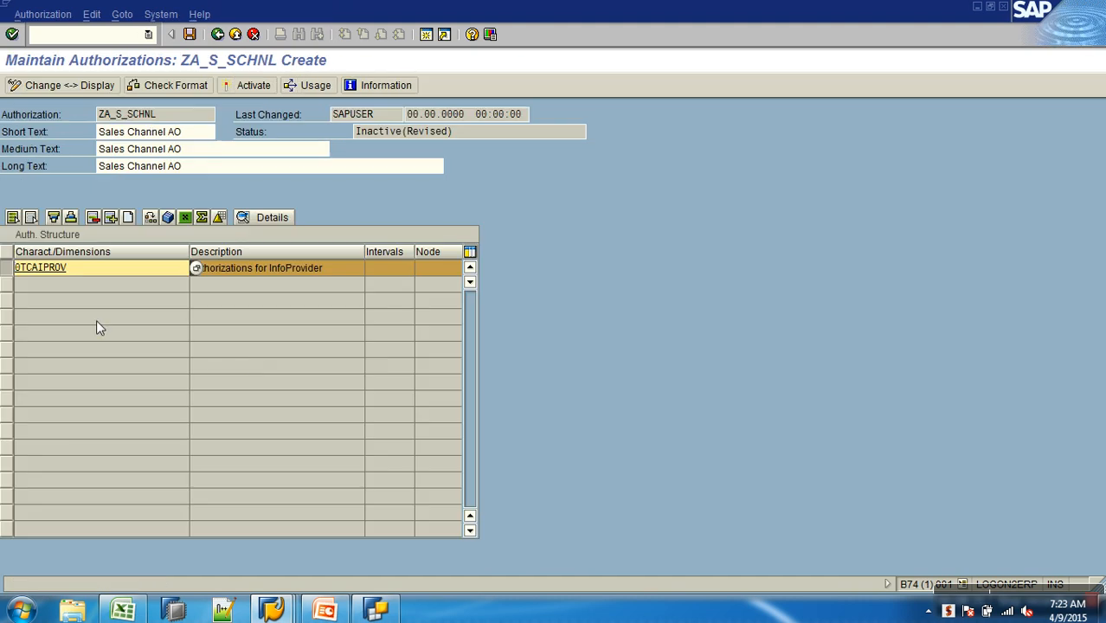
{"action": "left_click", "coordinate": [49, 270]}
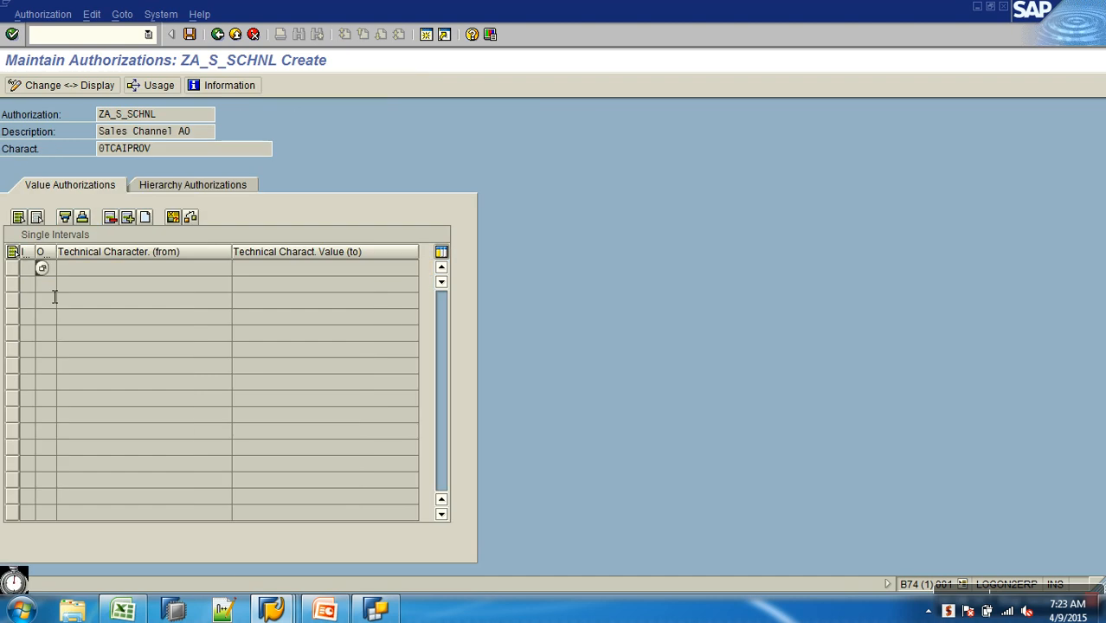
{"action": "left_click", "coordinate": [122, 275]}
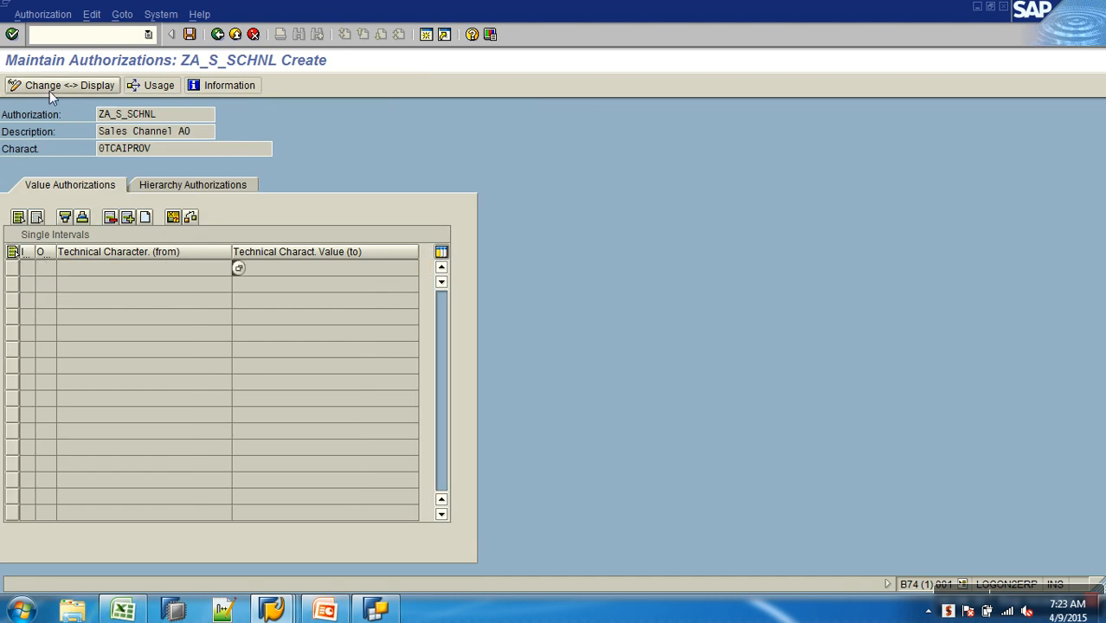
Add an including single-interval row with the comparison operator EQ to the value authorizations of 0TCAIPROV
{"action": "left_click", "coordinate": [145, 218]}
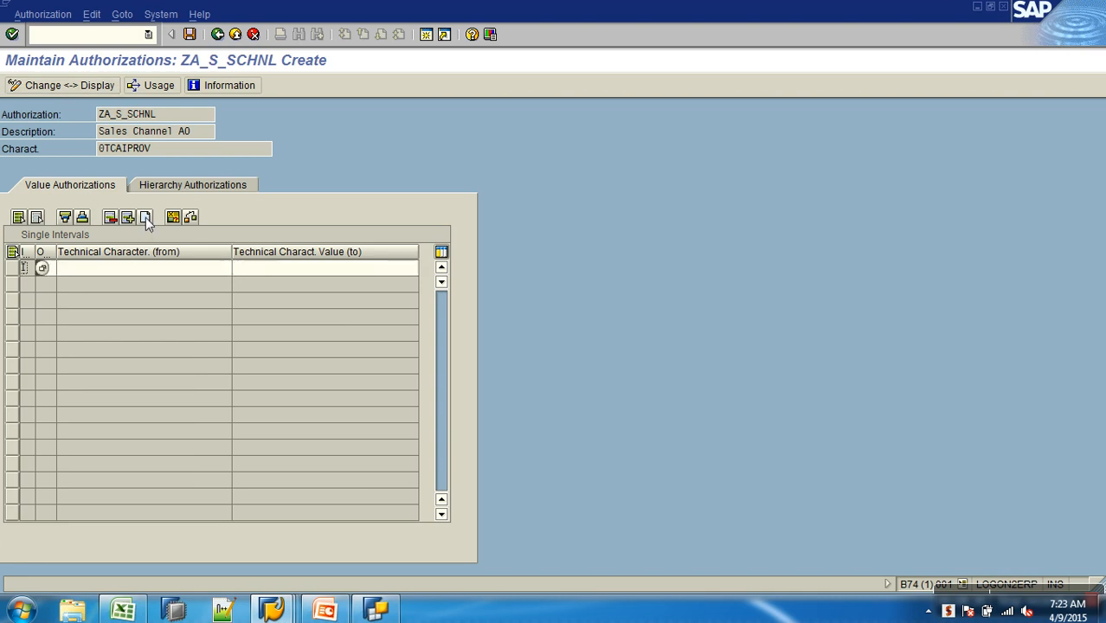
{"action": "left_click", "coordinate": [52, 269]}
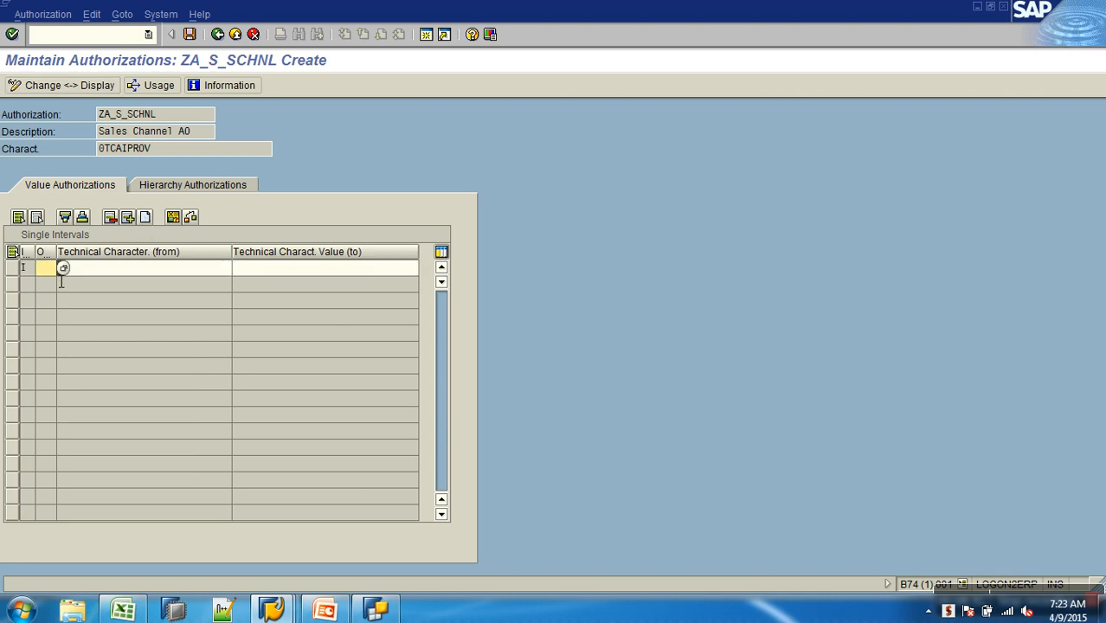
{"action": "left_click", "coordinate": [60, 270]}
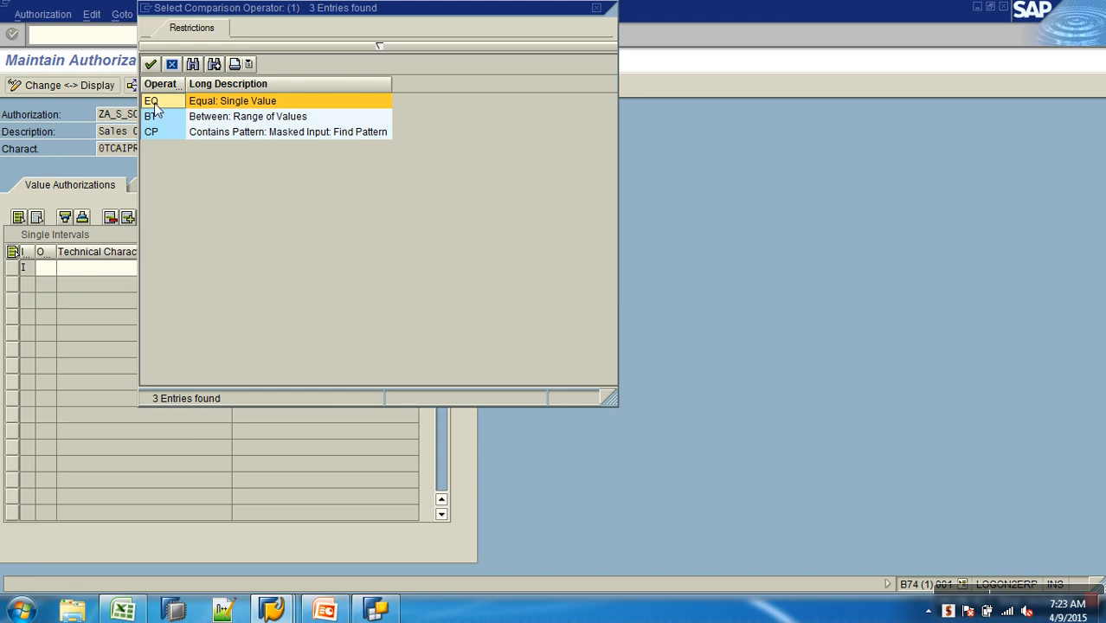
{"action": "double_click", "coordinate": [155, 103]}
{"action": "left_click", "coordinate": [144, 266]}
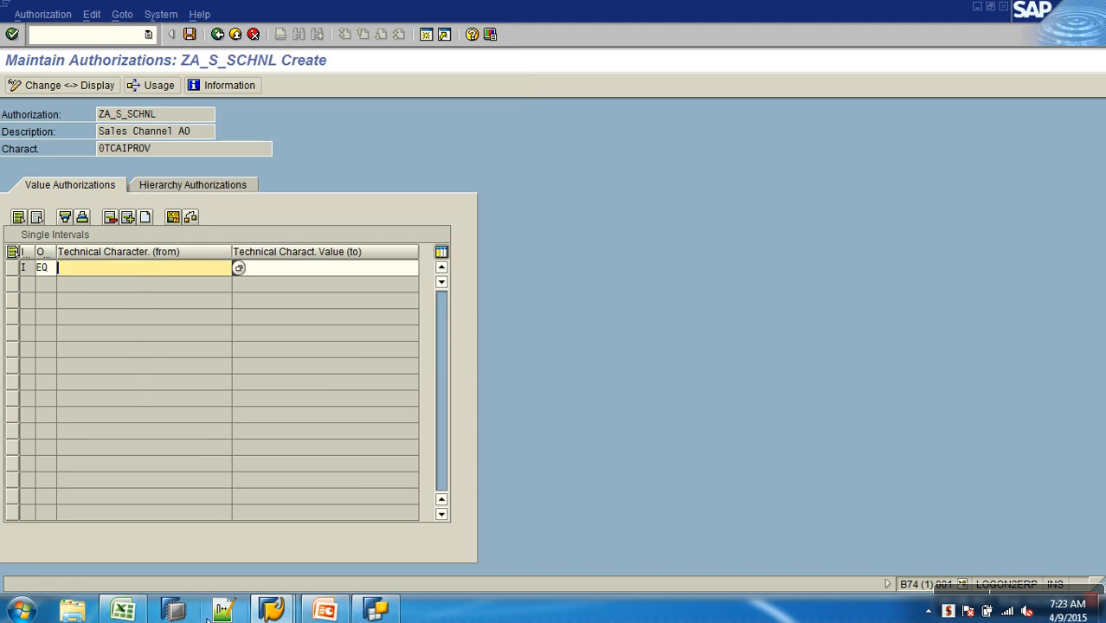
Copy the InfoProvider name AWCSALES from the Excel notes into the interval's from value, save the authorization and return to its structure
{"action": "left_click", "coordinate": [122, 612]}
{"action": "left_click", "coordinate": [700, 309]}
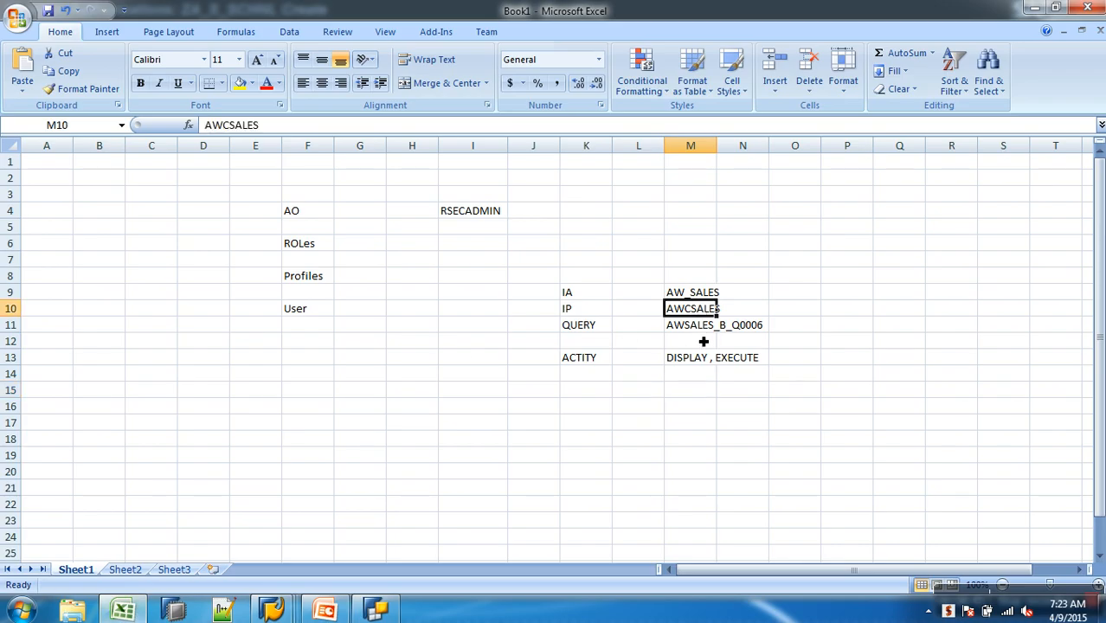
{"action": "key", "text": "ctrl+c"}
{"action": "key", "text": "alt+Tab"}
{"action": "key", "text": "ctrl+v"}
{"action": "left_click", "coordinate": [190, 33]}
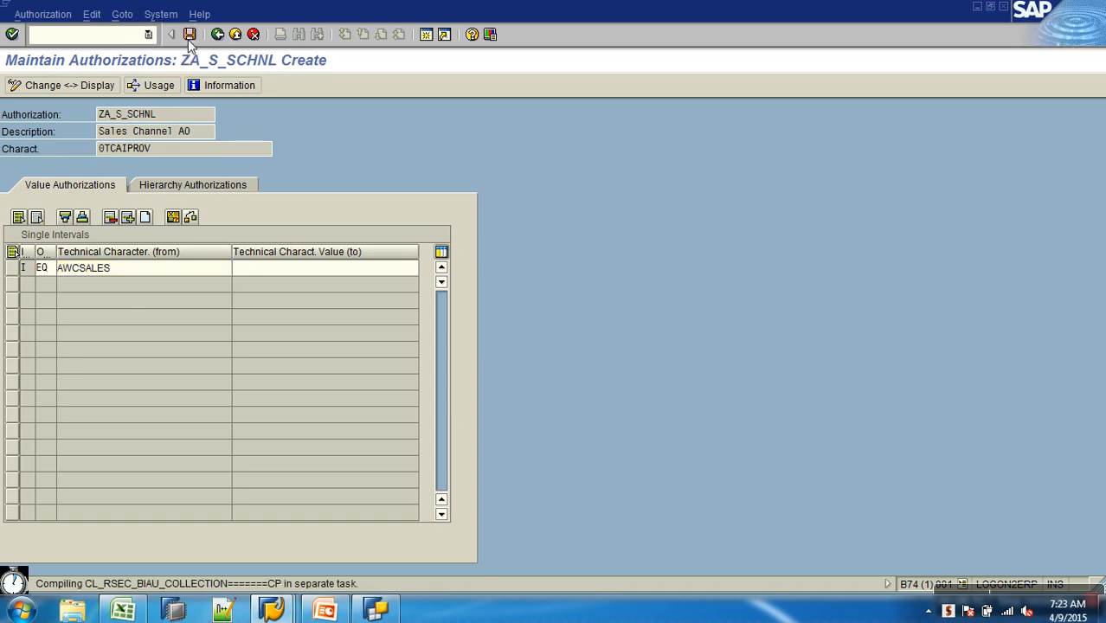
{"action": "left_click", "coordinate": [217, 34]}
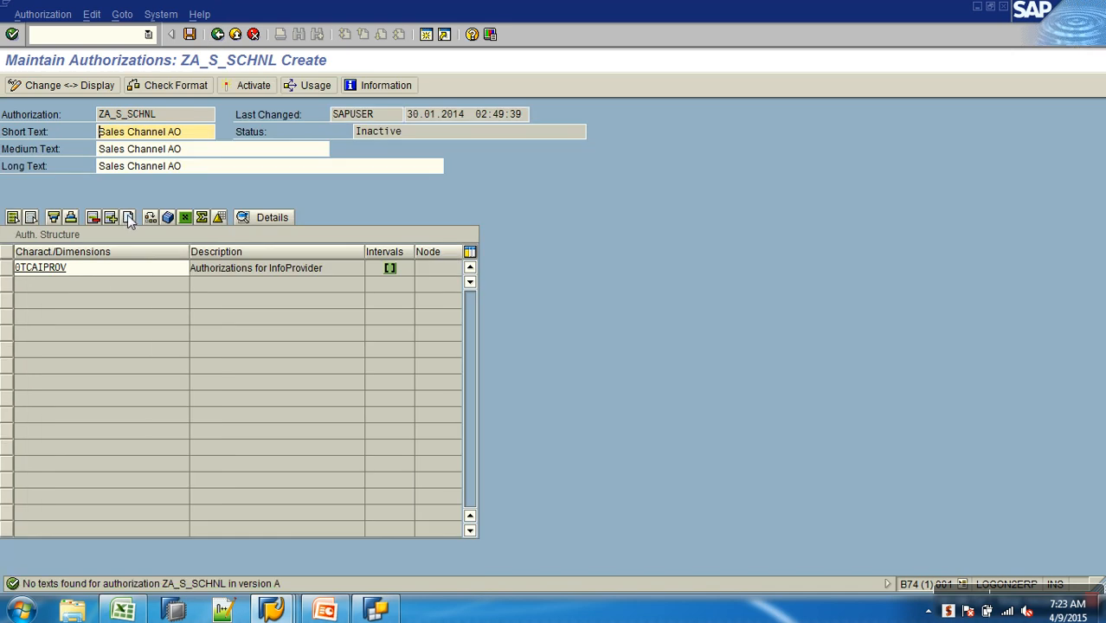
Add a new row to the authorization structure with the characteristic 0TCAVALID
{"action": "left_click", "coordinate": [128, 218]}
{"action": "left_click", "coordinate": [93, 289]}
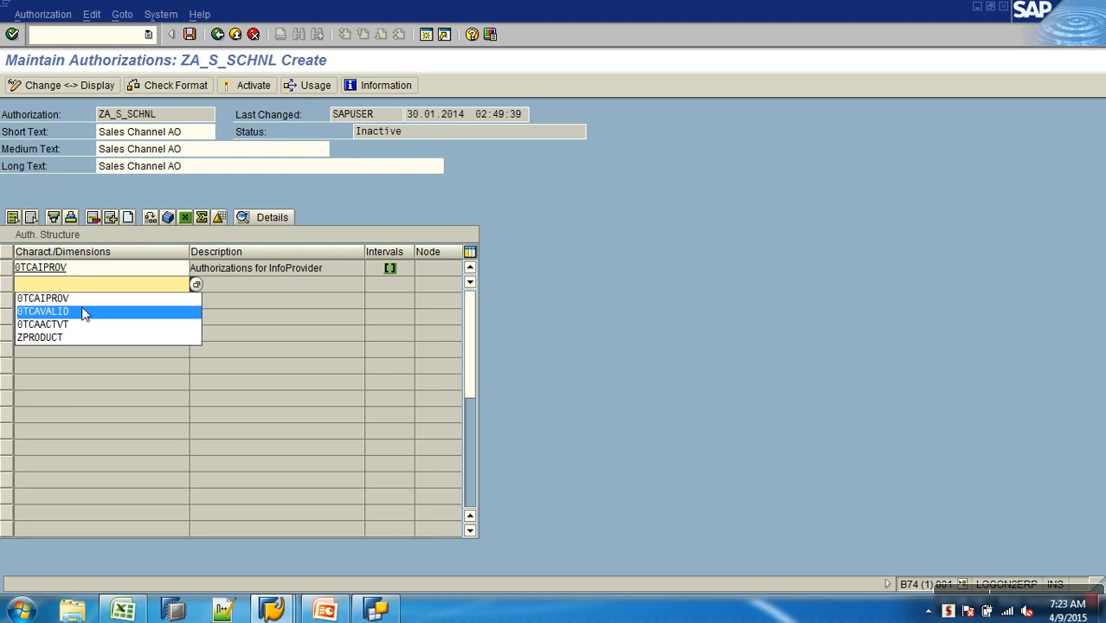
{"action": "left_click", "coordinate": [84, 312]}
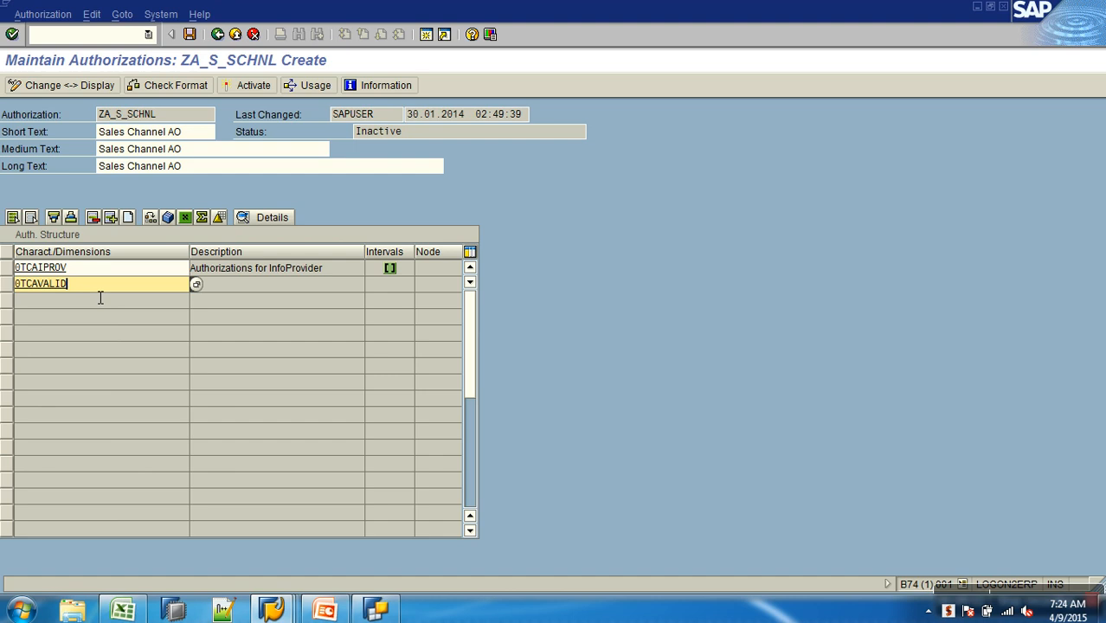
{"action": "key", "text": "Return"}
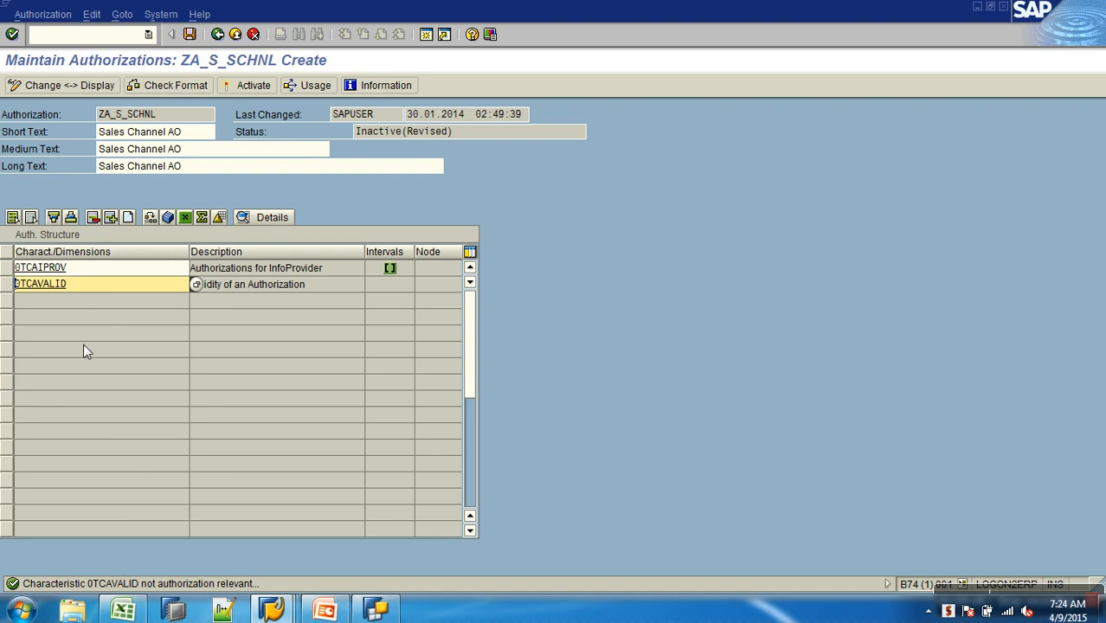
Copy the characteristic name 0TCAVALID and open that InfoObject for maintenance in the existing InfoObject editing session
{"action": "double_click", "coordinate": [91, 288]}
{"action": "left_click", "coordinate": [15, 284]}
{"action": "key", "text": "alt+Tab"}
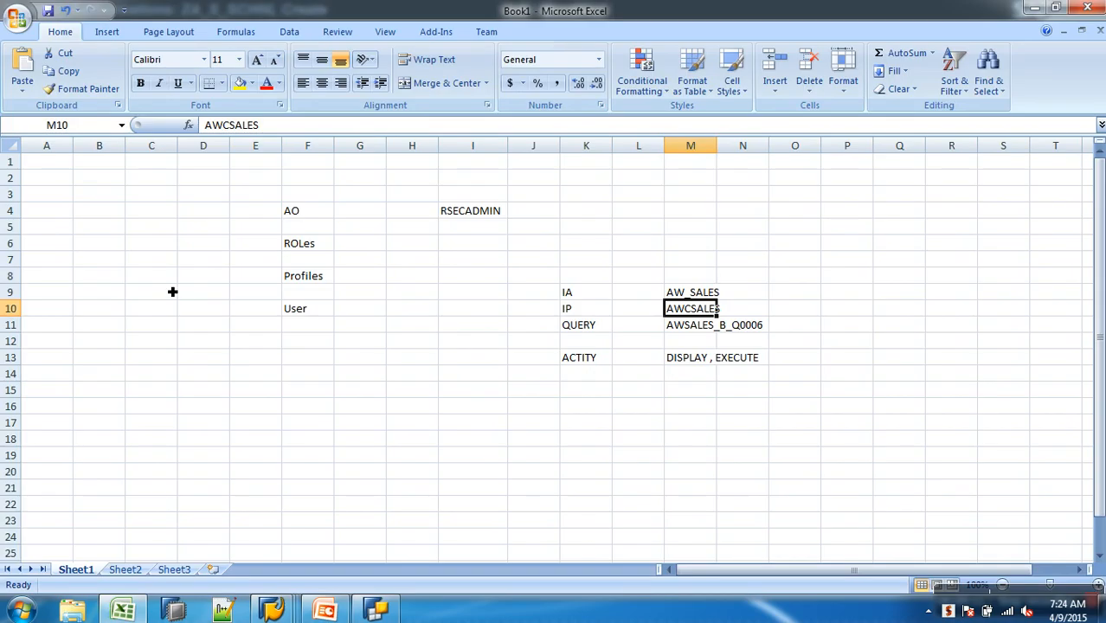
{"action": "mouse_move", "coordinate": [336, 610]}
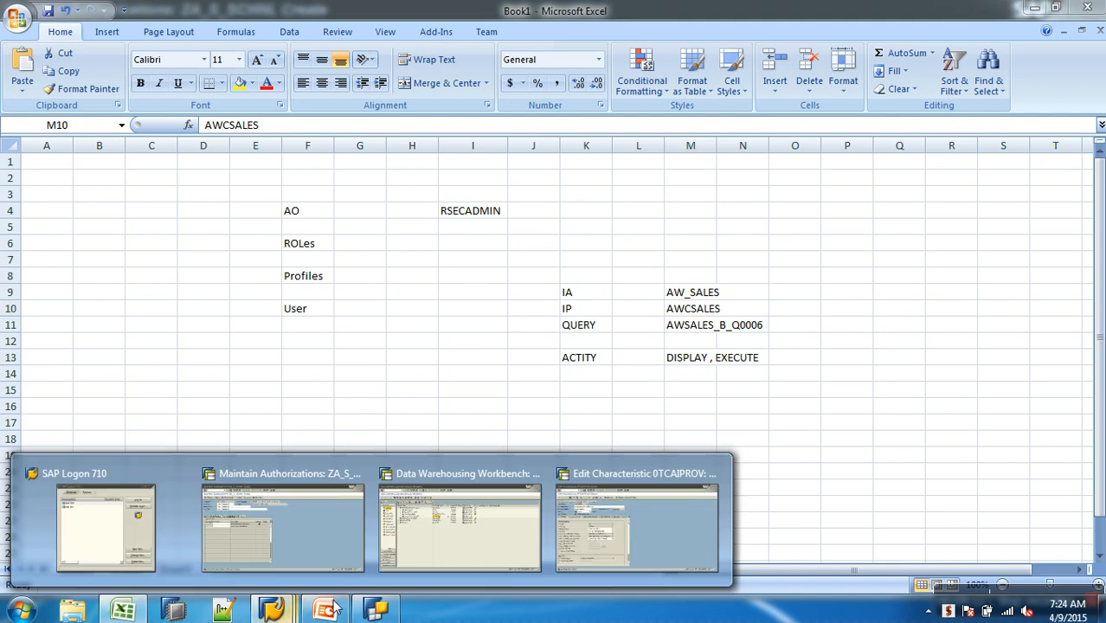
{"action": "left_click", "coordinate": [574, 545]}
{"action": "left_click", "coordinate": [218, 34]}
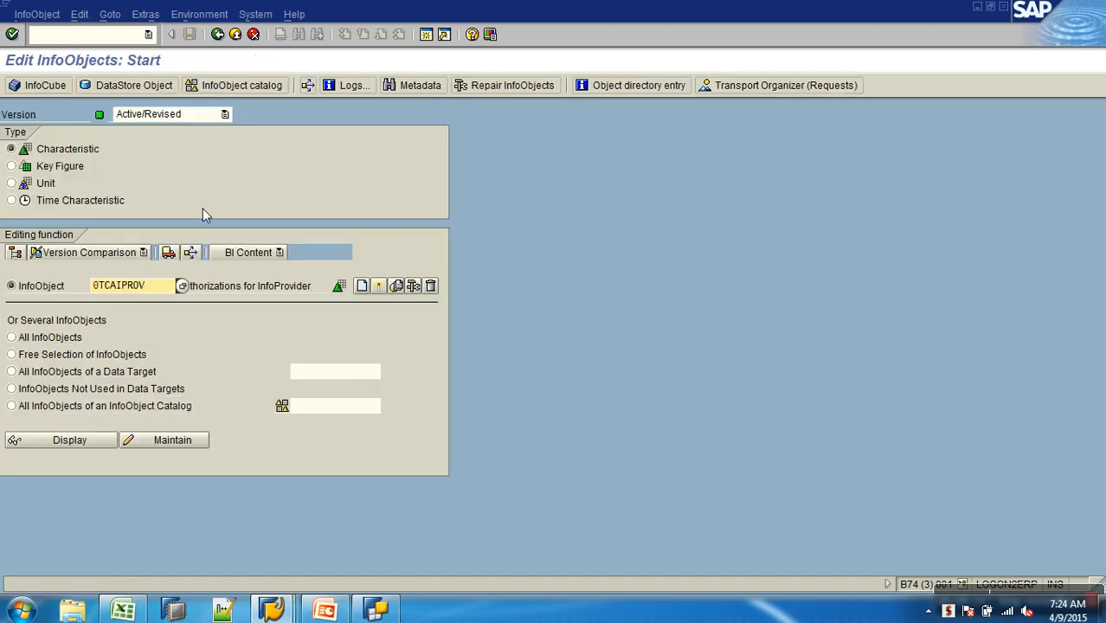
{"action": "left_click", "coordinate": [184, 440]}
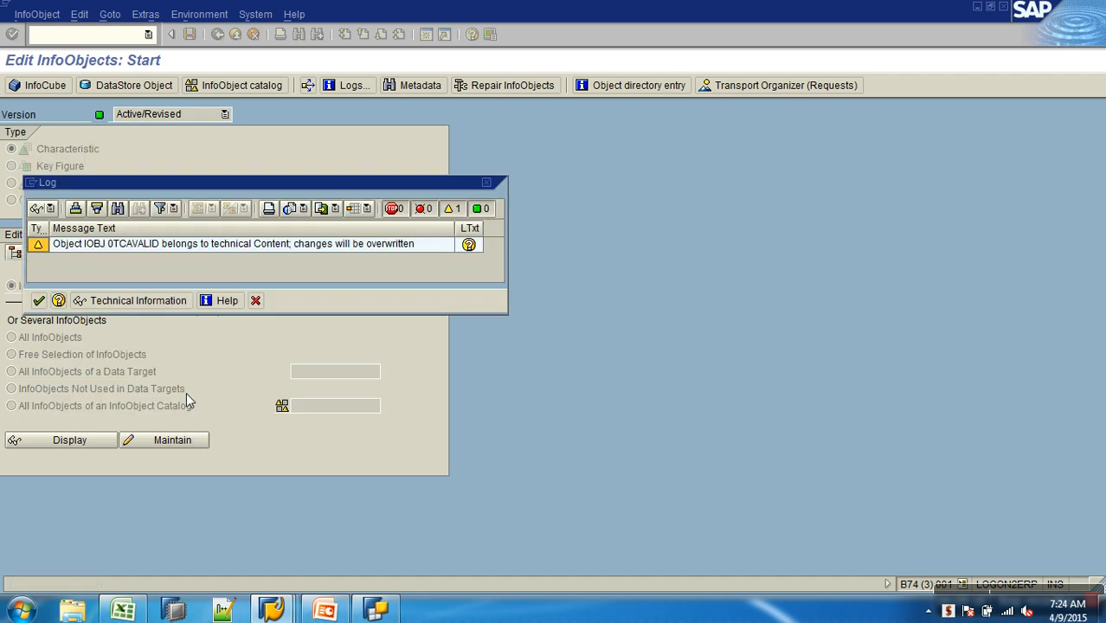
Mark 0TCAVALID as AuthorizationRelevant in its Business Explorer settings and activate the InfoObject
{"action": "left_click", "coordinate": [39, 300]}
{"action": "left_click", "coordinate": [84, 462]}
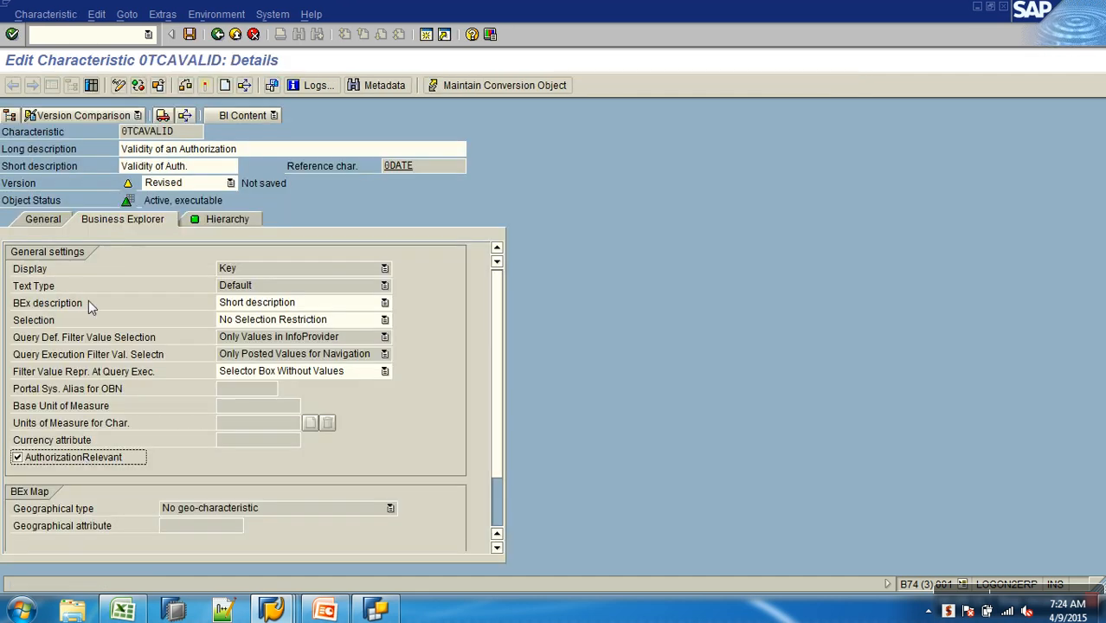
{"action": "left_click", "coordinate": [206, 87]}
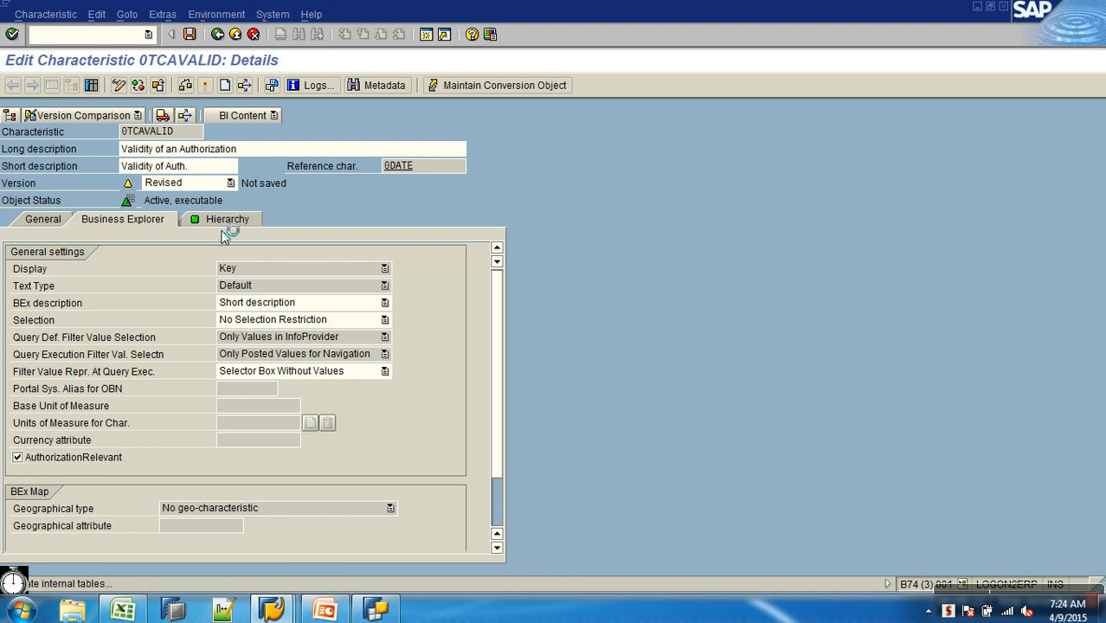
Return to the ZA_S_SCHNL authorization session and open the value authorizations of 0TCAVALID
{"action": "key", "text": "alt+Tab"}
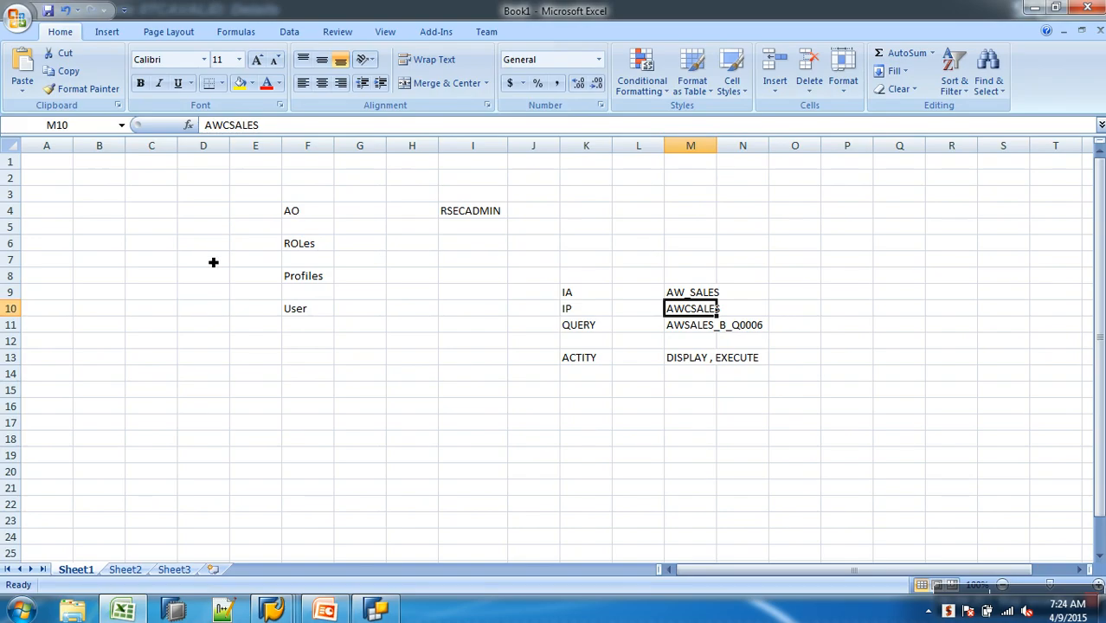
{"action": "left_click", "coordinate": [279, 608]}
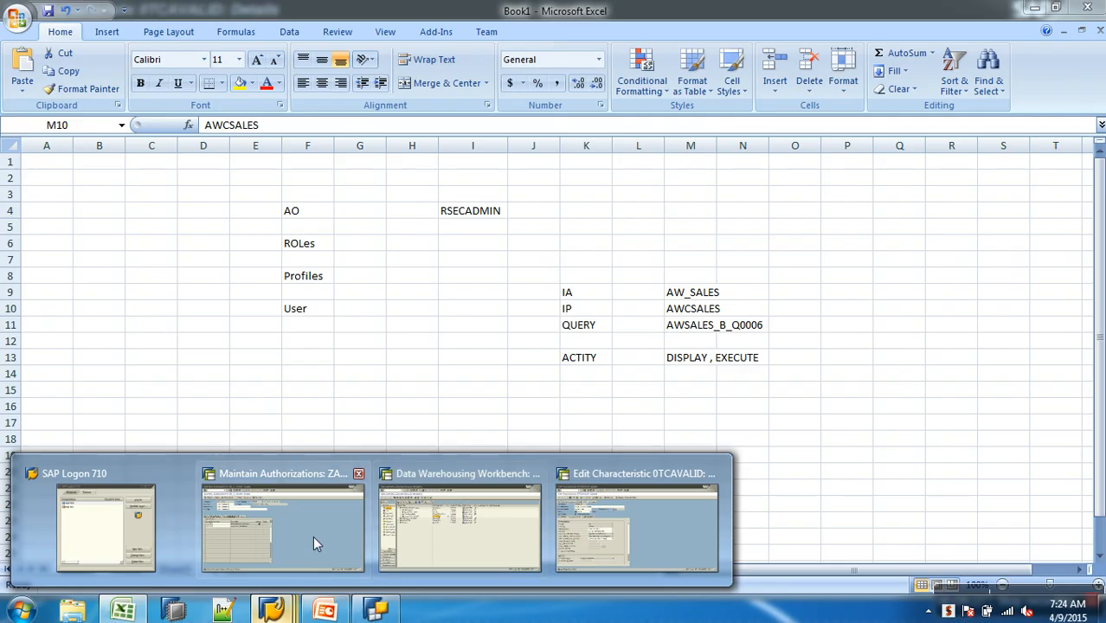
{"action": "left_click", "coordinate": [313, 536]}
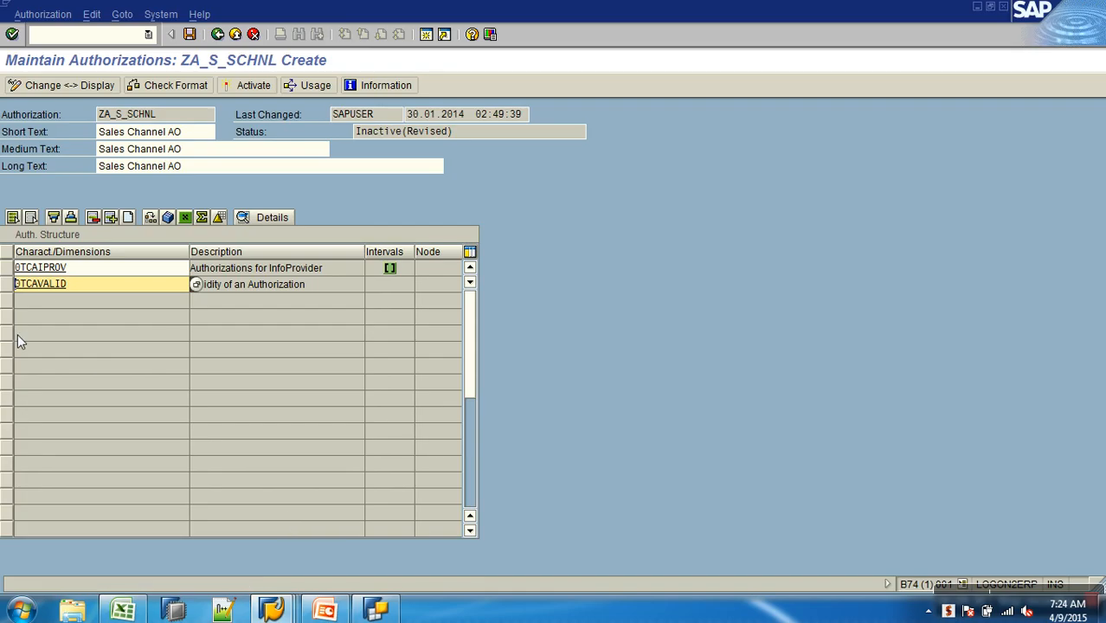
{"action": "double_click", "coordinate": [54, 284]}
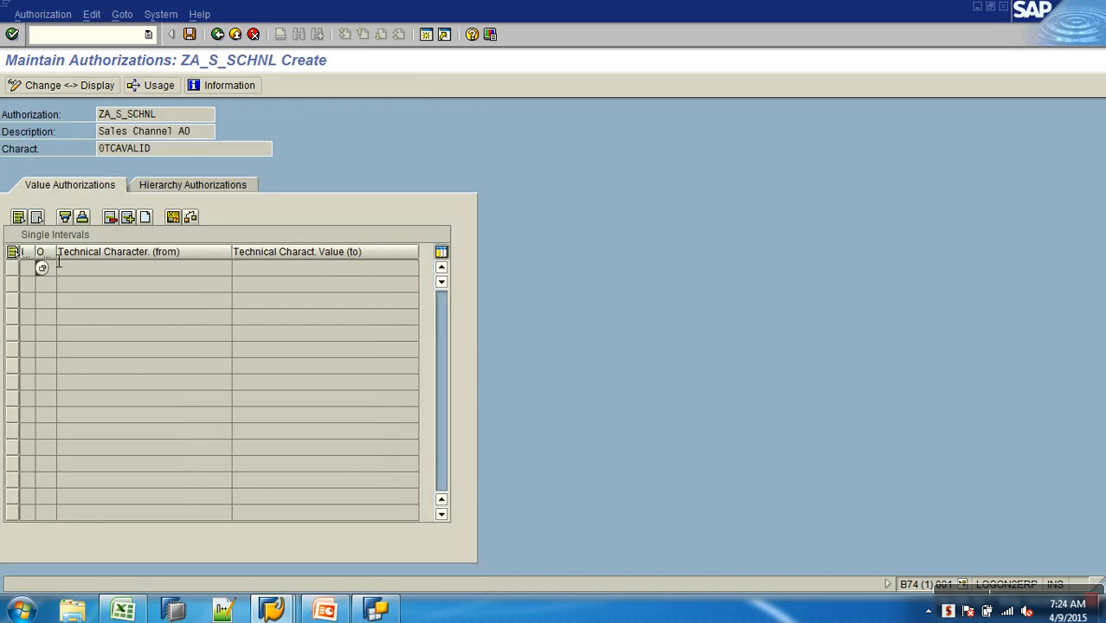
Add an including (I) single-interval row with the comparison operator BT for 0TCAVALID
{"action": "left_click", "coordinate": [144, 218]}
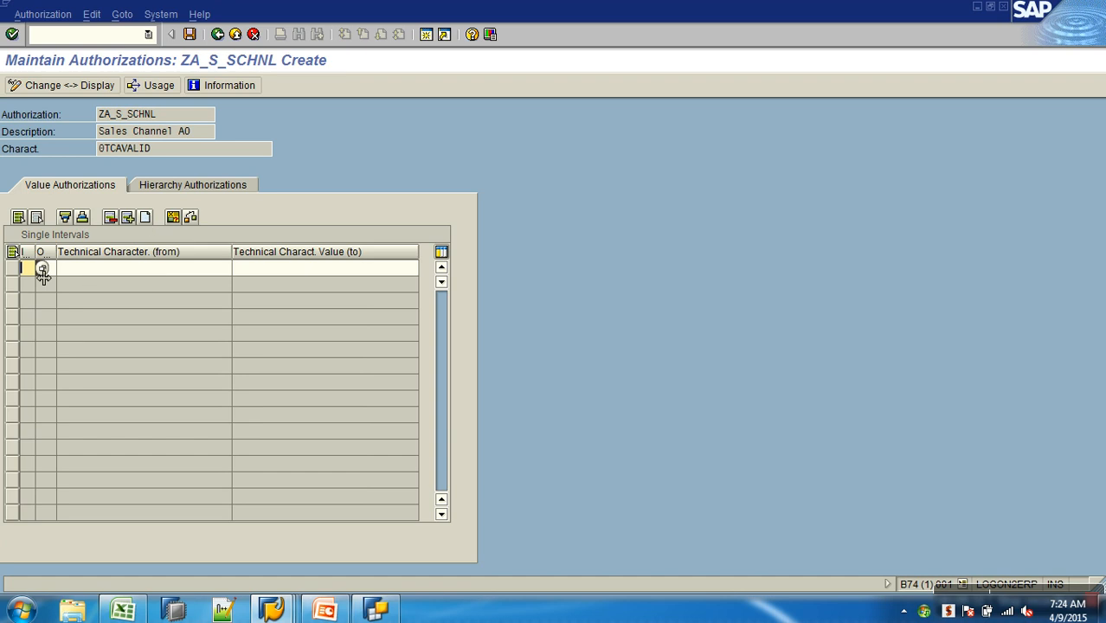
{"action": "key", "text": "F4"}
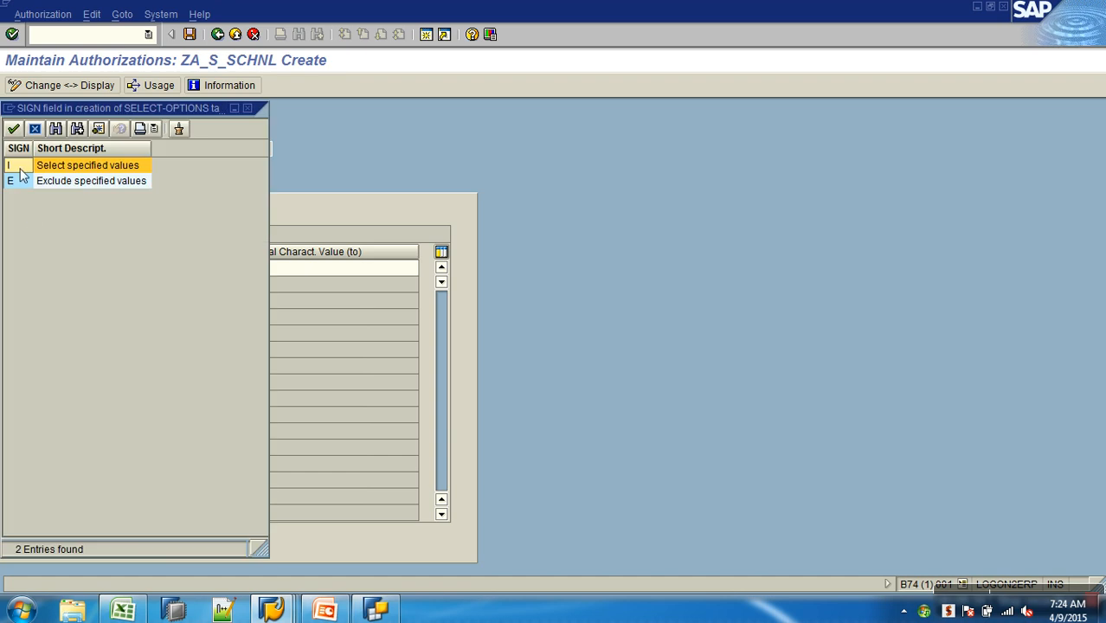
{"action": "double_click", "coordinate": [26, 163]}
{"action": "left_click", "coordinate": [54, 267]}
{"action": "left_click", "coordinate": [65, 266]}
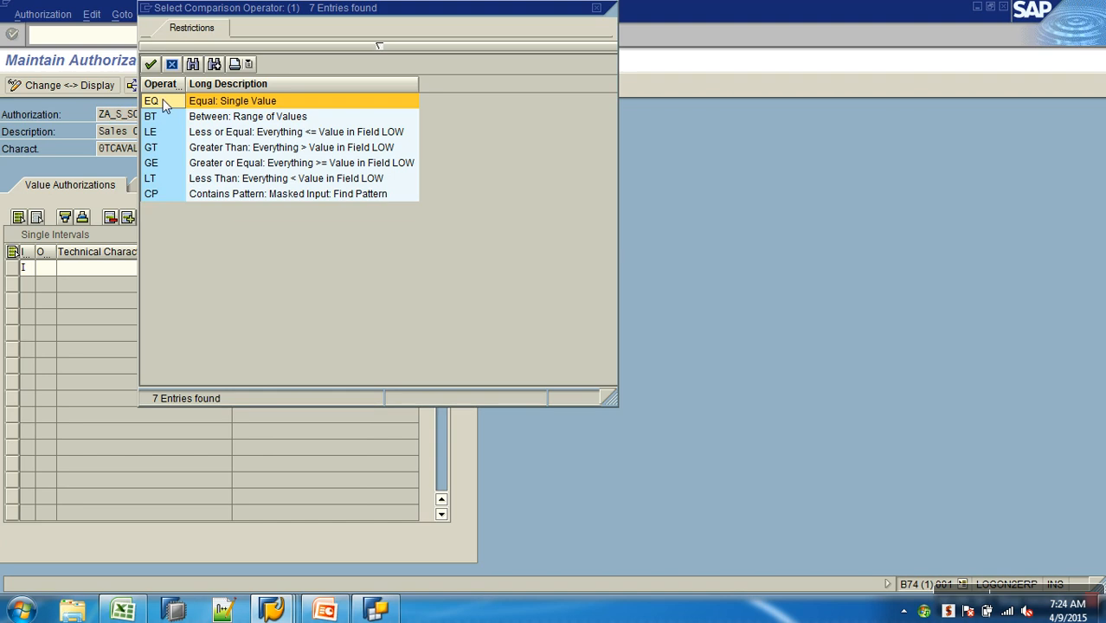
{"action": "double_click", "coordinate": [162, 116]}
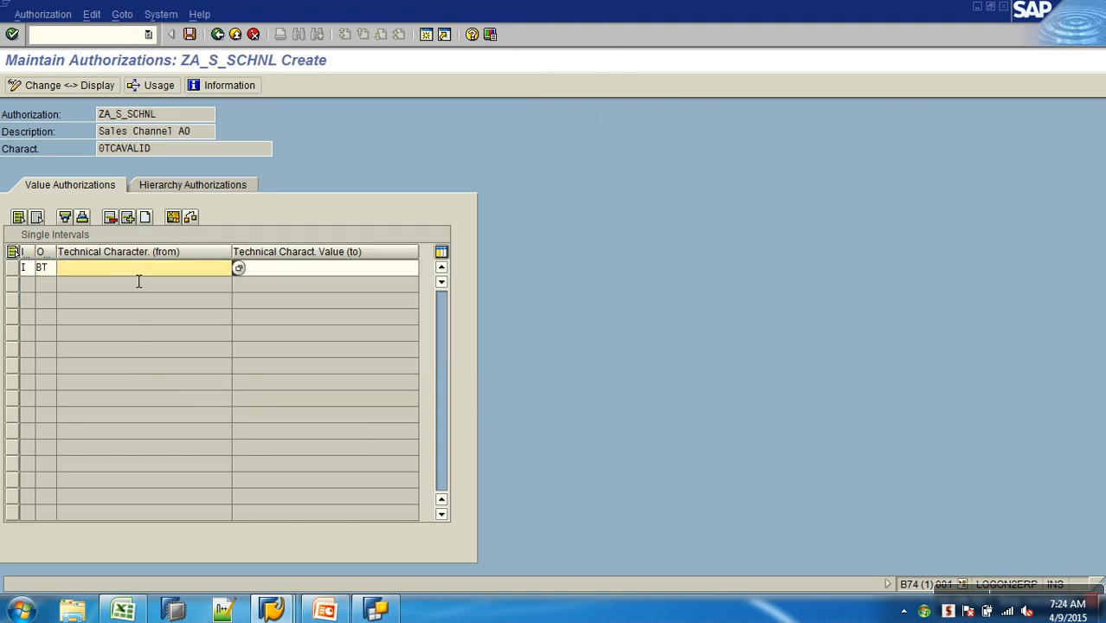
Set the validity interval from 24.12.2000 to 30.01.2020, save the authorization and return to its structure
{"action": "left_click", "coordinate": [239, 268]}
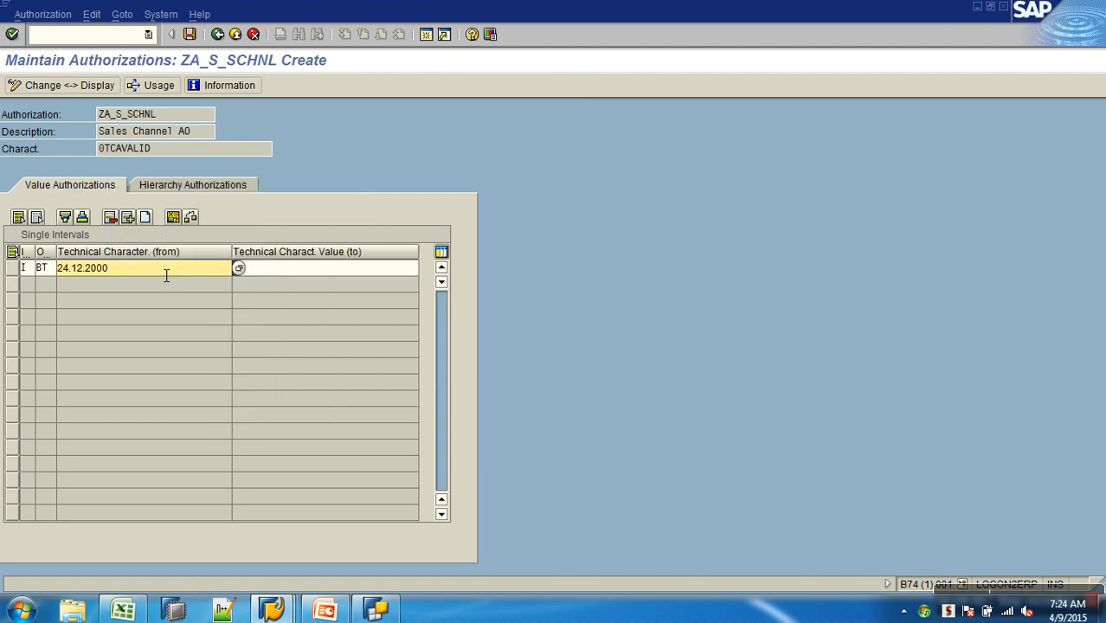
{"action": "left_click", "coordinate": [310, 273]}
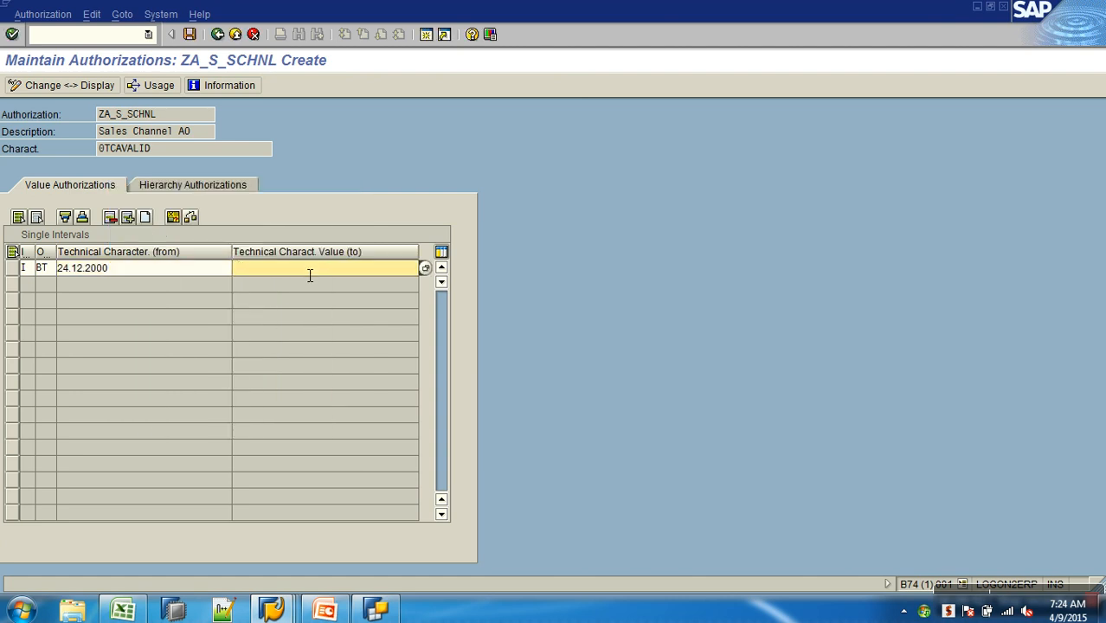
{"action": "left_click", "coordinate": [425, 268]}
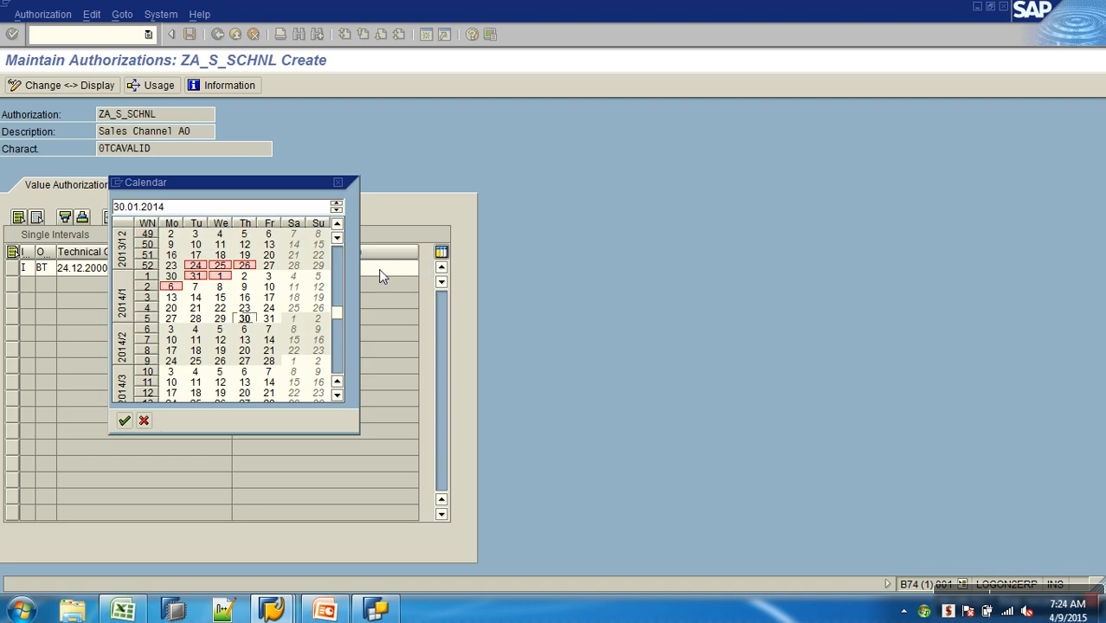
{"action": "double_click", "coordinate": [243, 319]}
{"action": "left_click", "coordinate": [317, 275]}
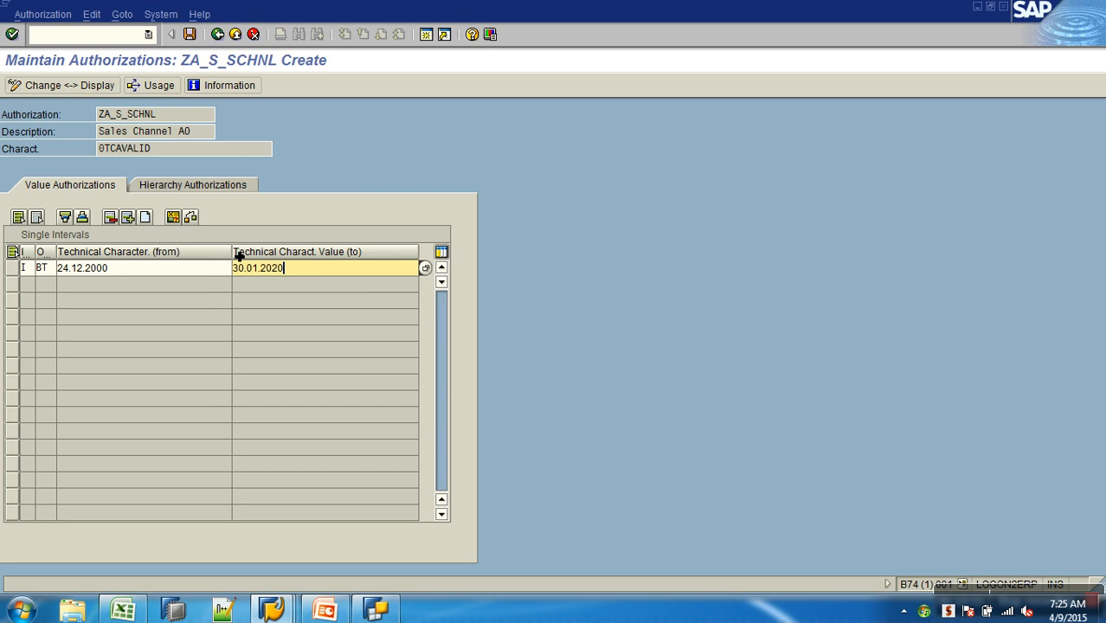
{"action": "left_click", "coordinate": [190, 34]}
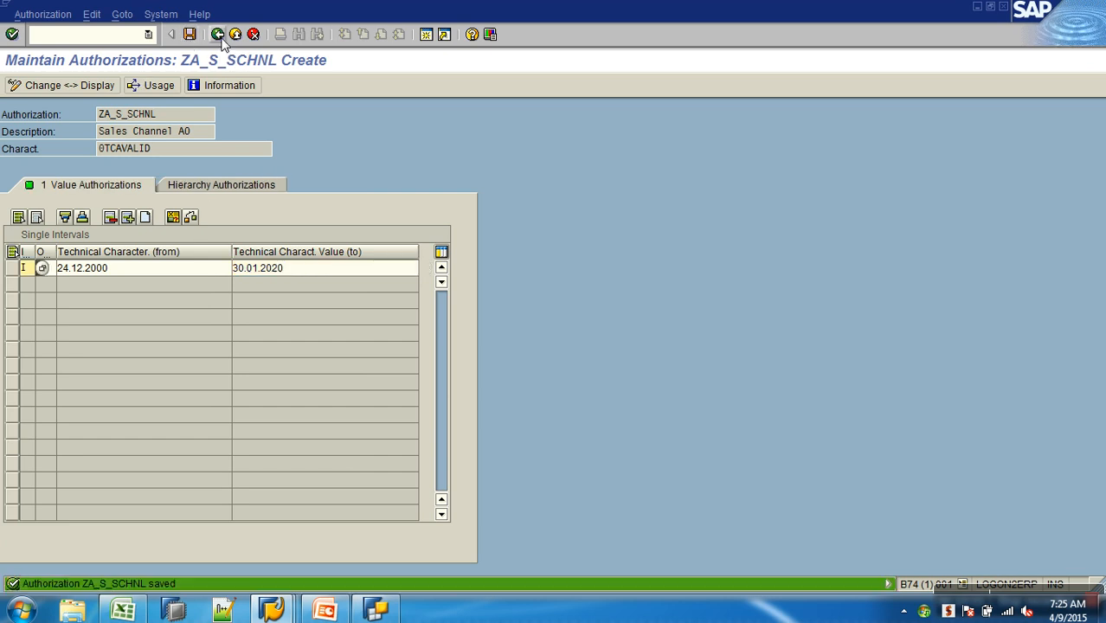
{"action": "left_click", "coordinate": [218, 34]}
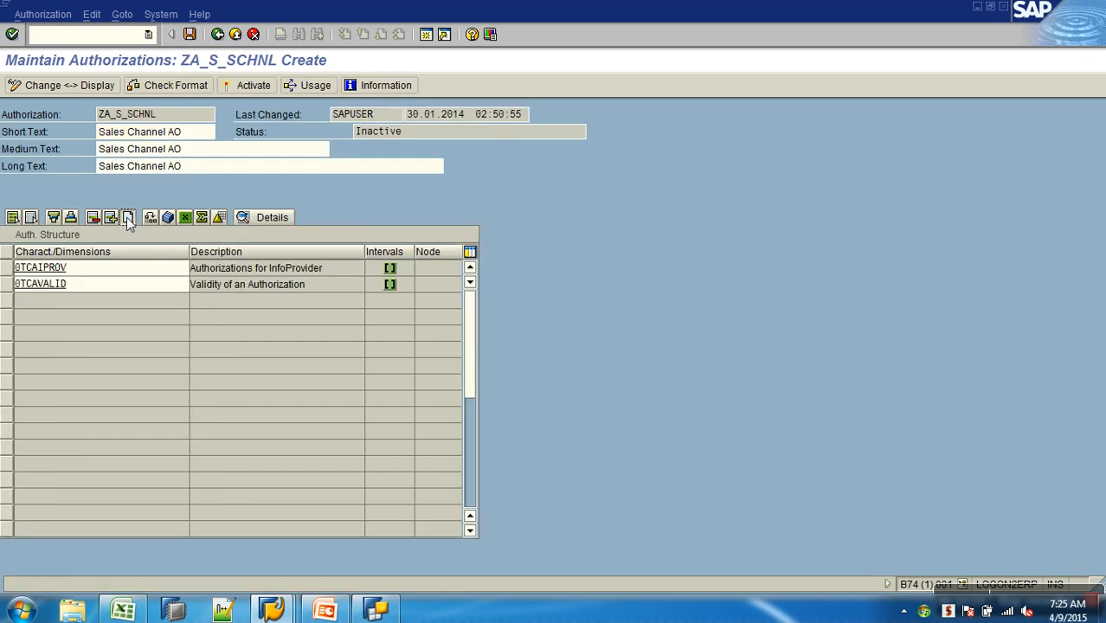
Add a third row to the authorization structure with the characteristic 0TCAACTVT
{"action": "left_click", "coordinate": [114, 303]}
{"action": "left_click", "coordinate": [104, 309]}
{"action": "left_click", "coordinate": [104, 309]}
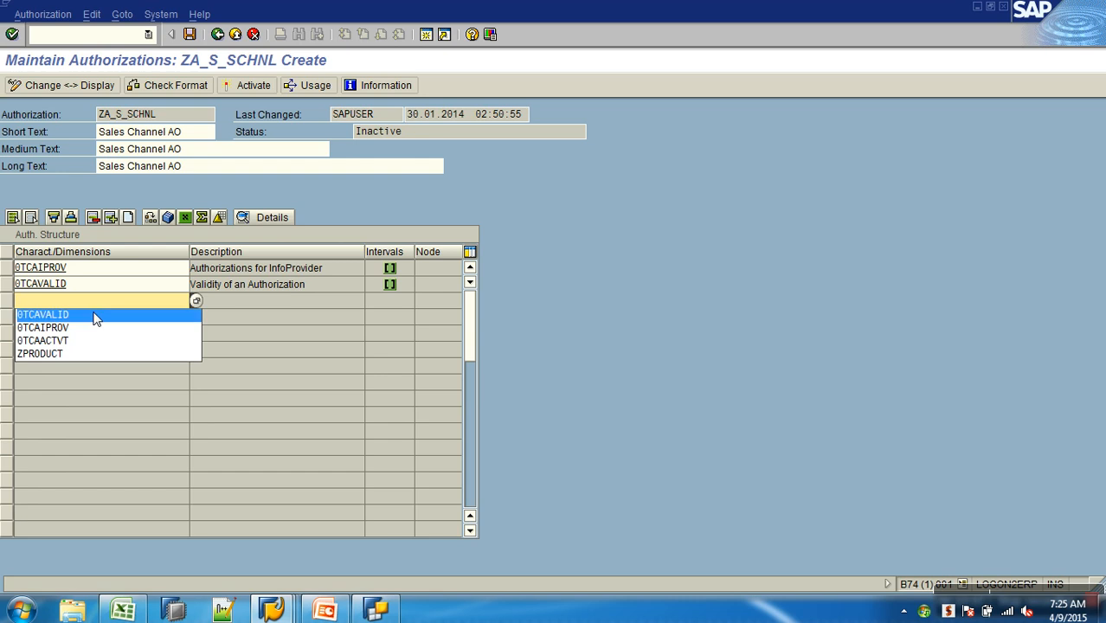
{"action": "left_click", "coordinate": [52, 342]}
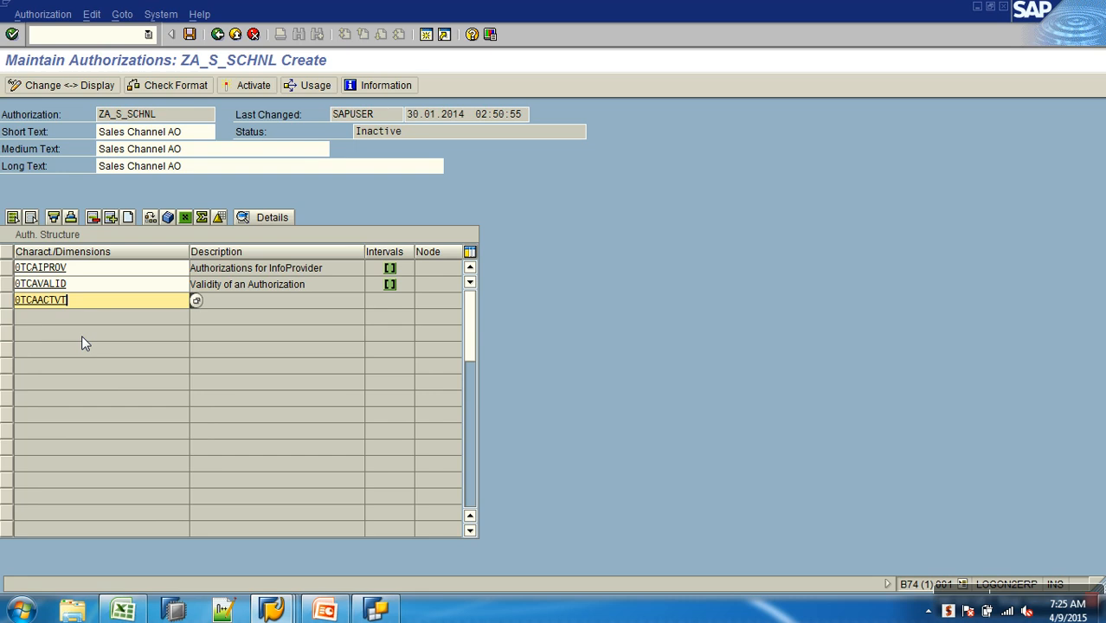
{"action": "key", "text": "Return"}
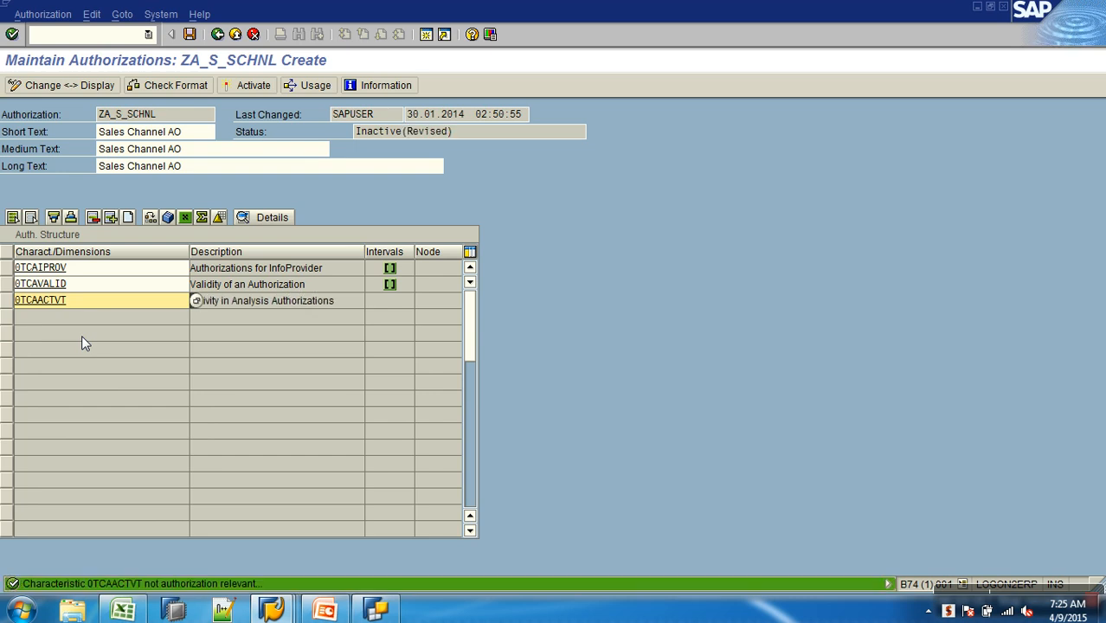
Copy the characteristic name 0TCAACTVT and return to the start screen of the Edit InfoObjects session
{"action": "double_click", "coordinate": [15, 305]}
{"action": "key", "text": "ctrl+c"}
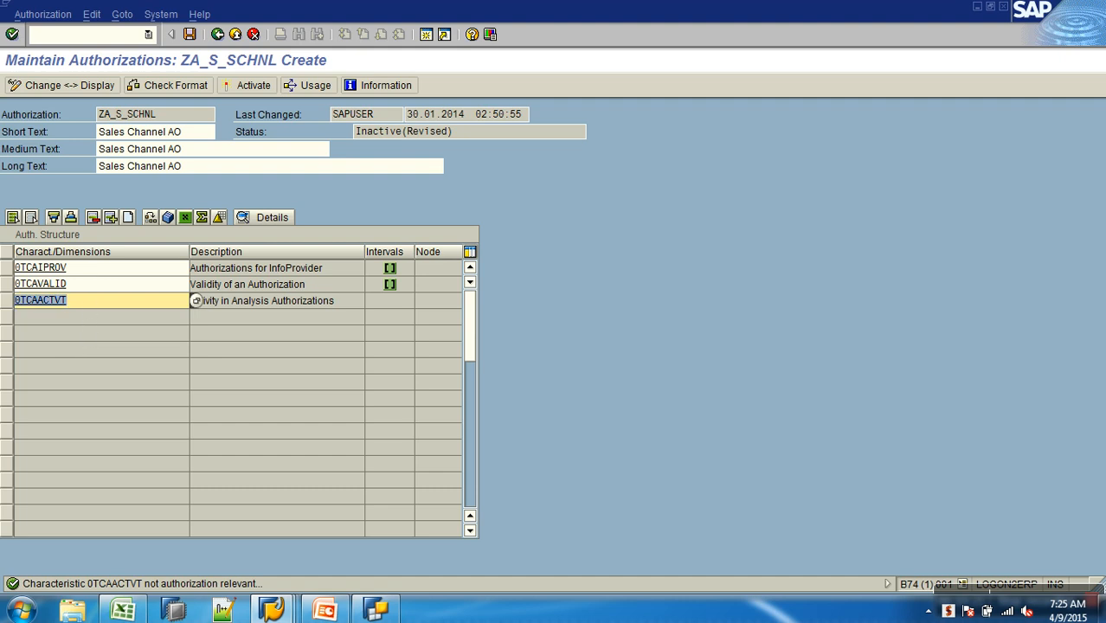
{"action": "left_click", "coordinate": [15, 301]}
{"action": "key", "text": "alt+Tab"}
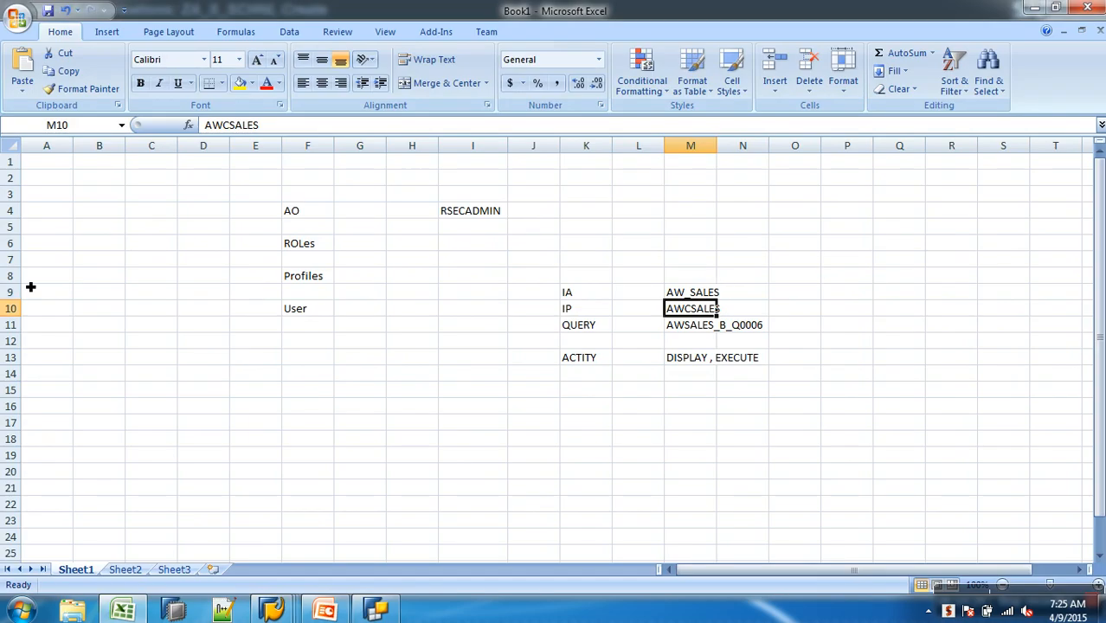
{"action": "left_click", "coordinate": [284, 615]}
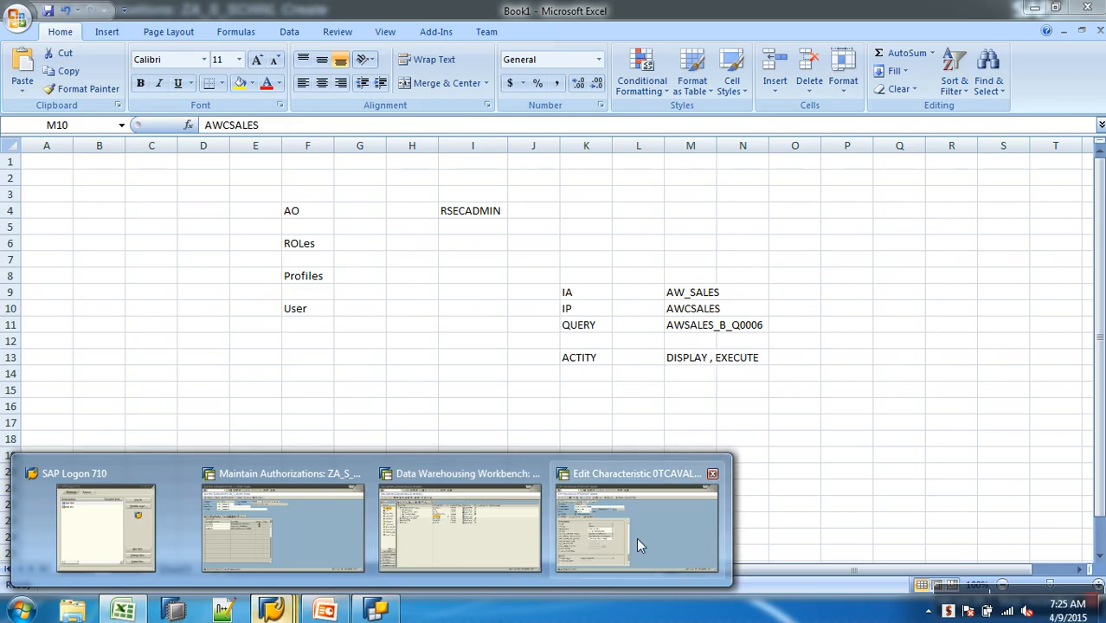
{"action": "left_click", "coordinate": [636, 537]}
{"action": "left_click", "coordinate": [218, 34]}
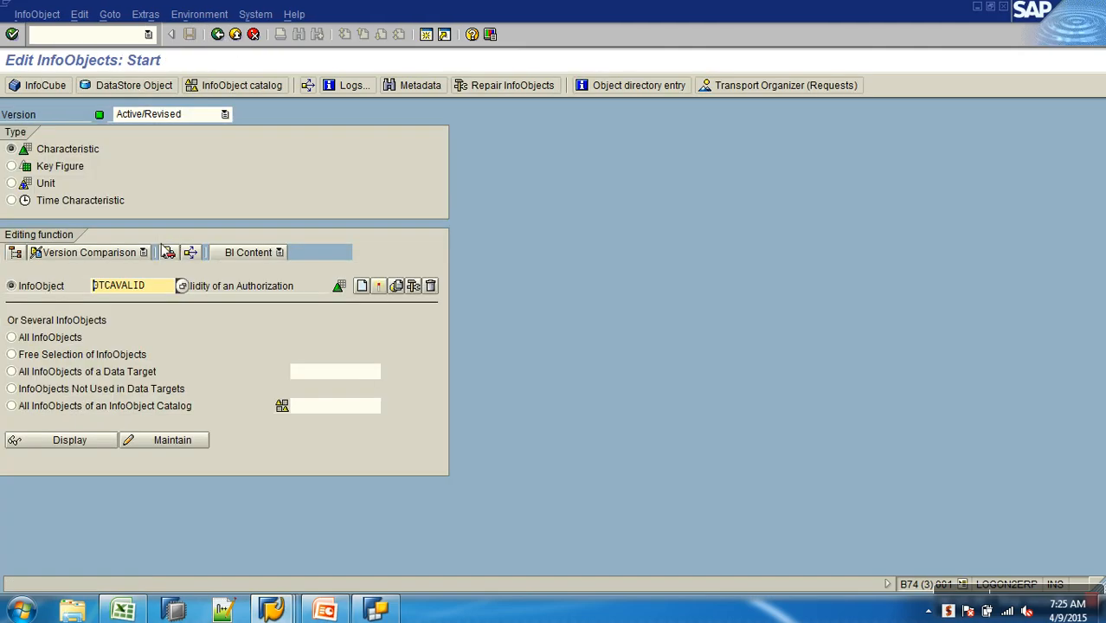
Open InfoObject 0TCAACTVT for maintenance, mark it as AuthorizationRelevant and activate it
{"action": "double_click", "coordinate": [144, 286]}
{"action": "key", "text": "ctrl+v"}
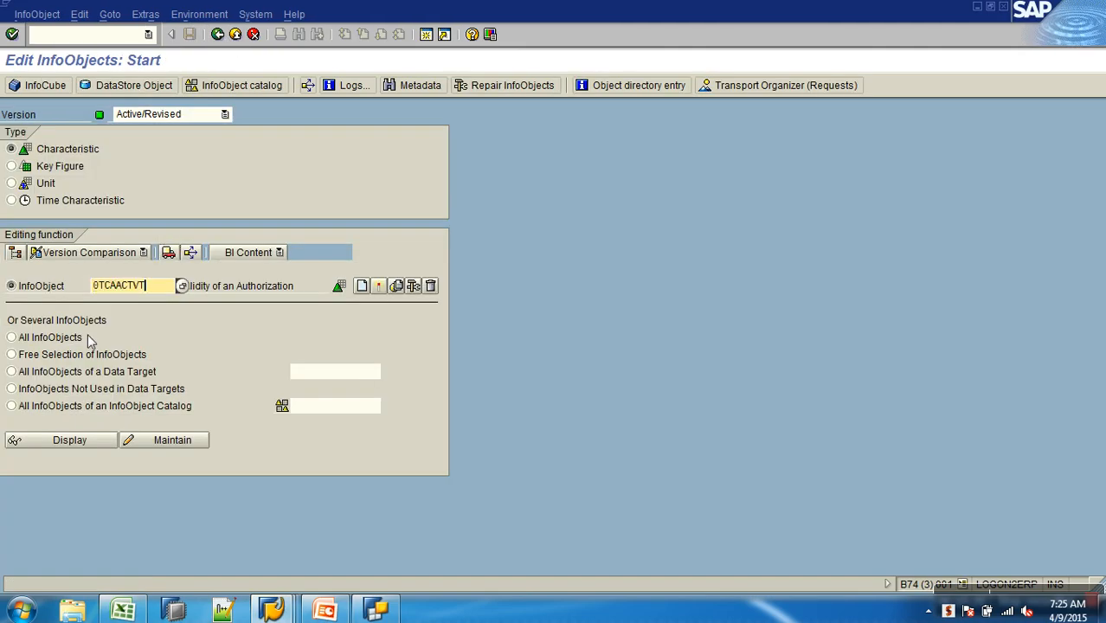
{"action": "left_click", "coordinate": [174, 440]}
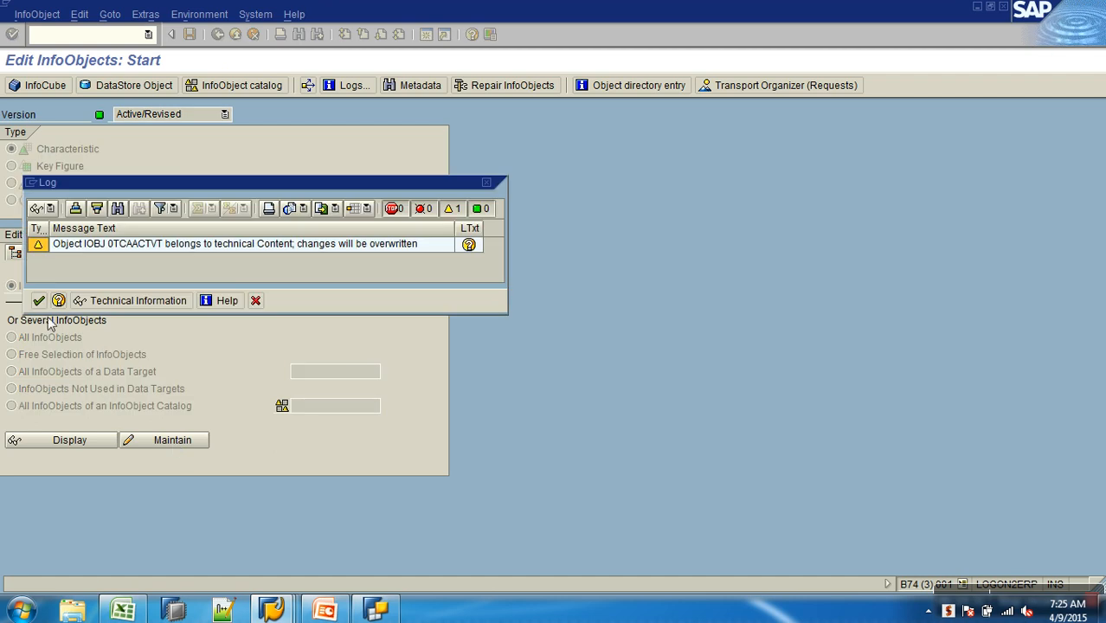
{"action": "left_click", "coordinate": [35, 298]}
{"action": "left_click", "coordinate": [82, 462]}
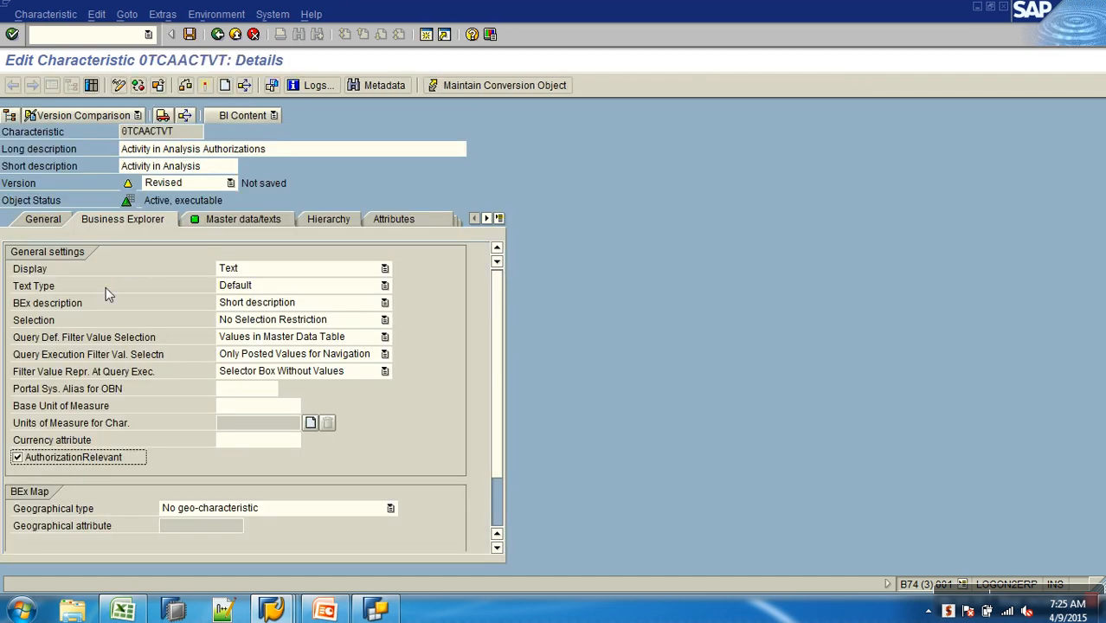
{"action": "left_click", "coordinate": [205, 86]}
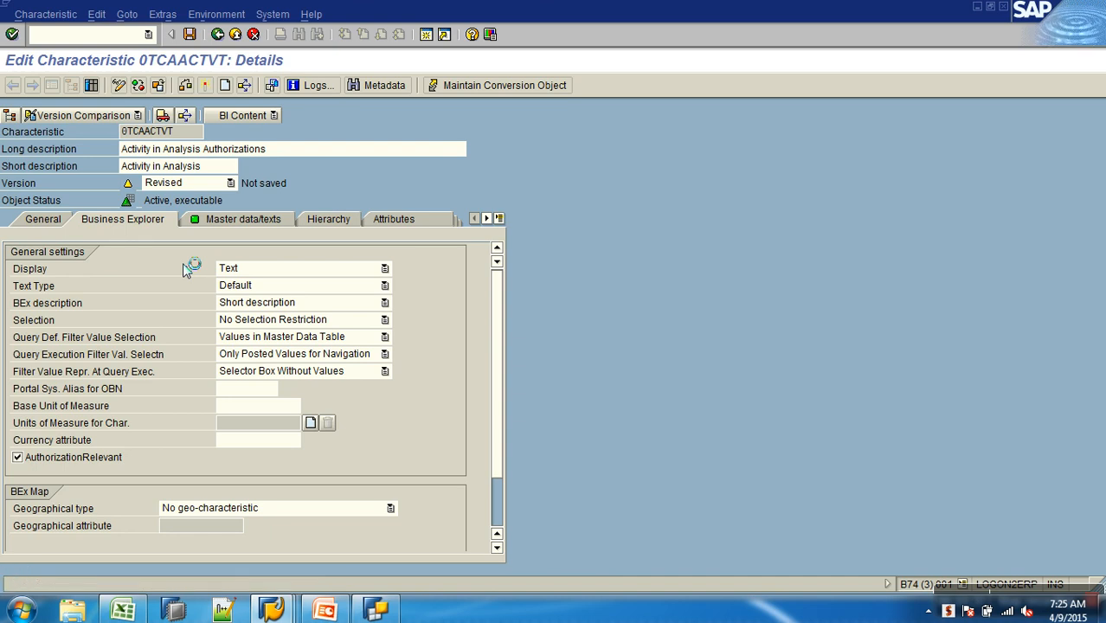
Return to the ZA_S_SCHNL authorization session and open the value authorizations of 0TCAACTVT
{"action": "key", "text": "alt+Tab"}
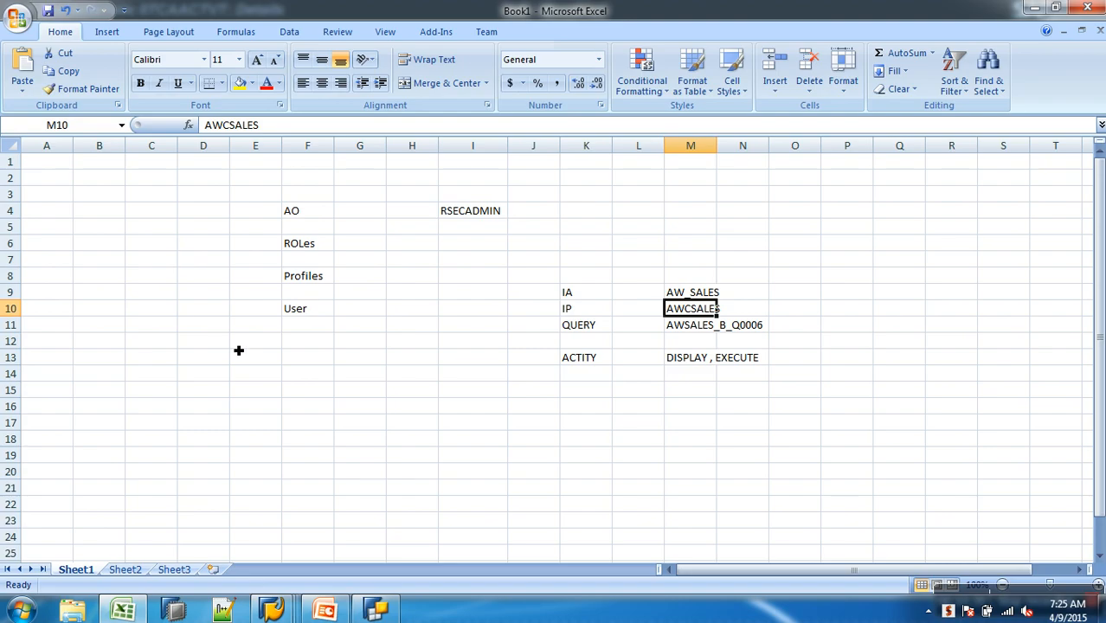
{"action": "mouse_move", "coordinate": [277, 611]}
{"action": "left_click", "coordinate": [342, 528]}
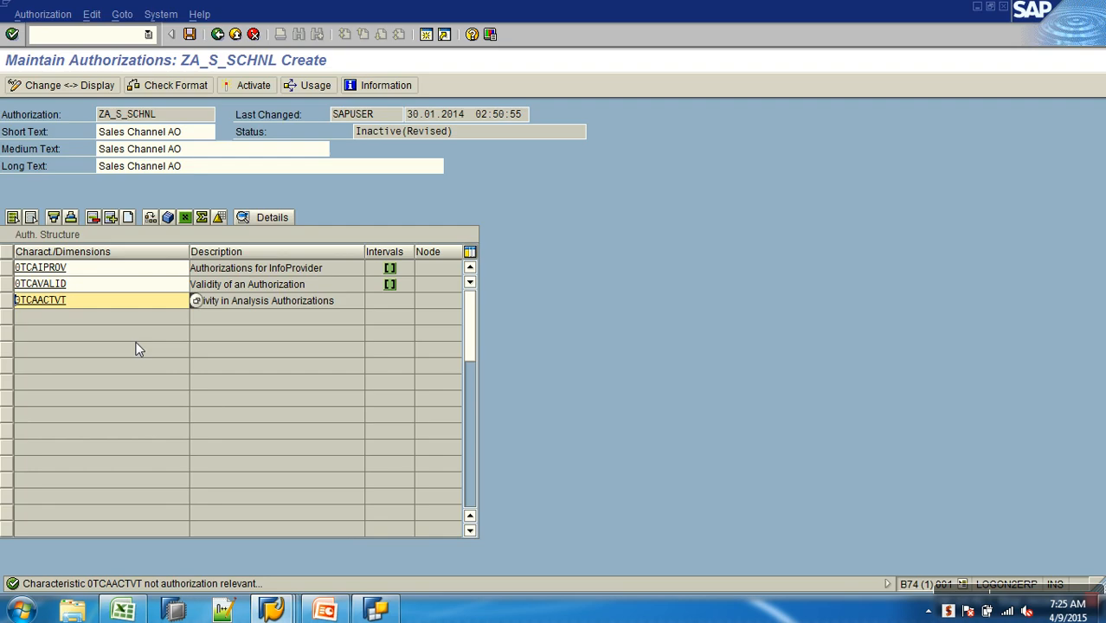
{"action": "double_click", "coordinate": [73, 306]}
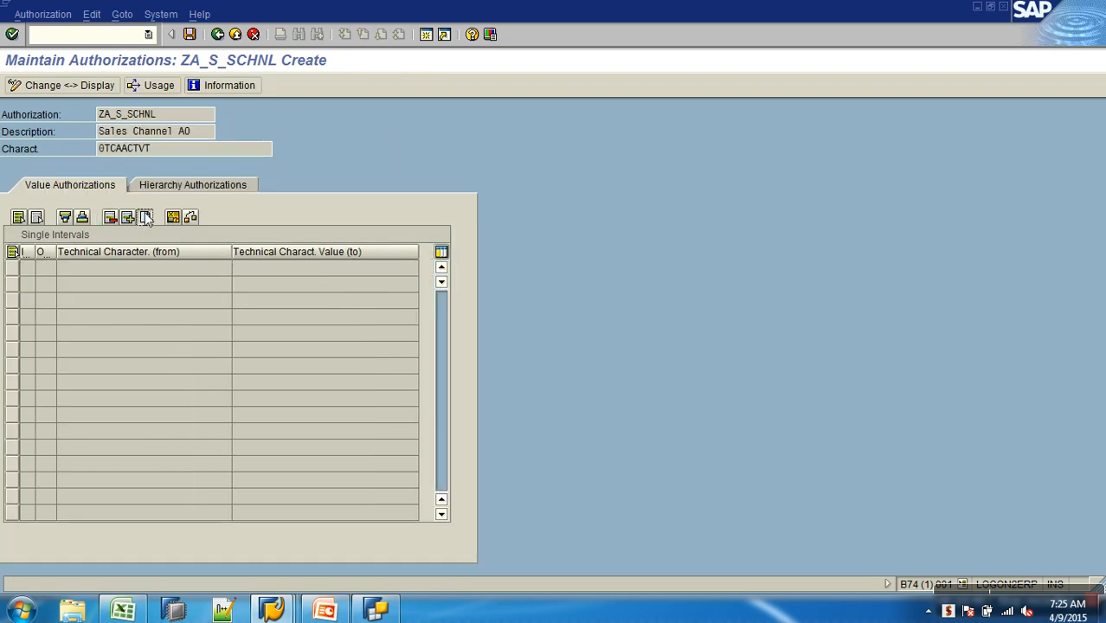
Add an including (I) single-interval row for 0TCAACTVT with the operator EQ and the activity 03 (Display)
{"action": "left_click", "coordinate": [147, 218]}
{"action": "left_click", "coordinate": [63, 269]}
{"action": "double_click", "coordinate": [167, 102]}
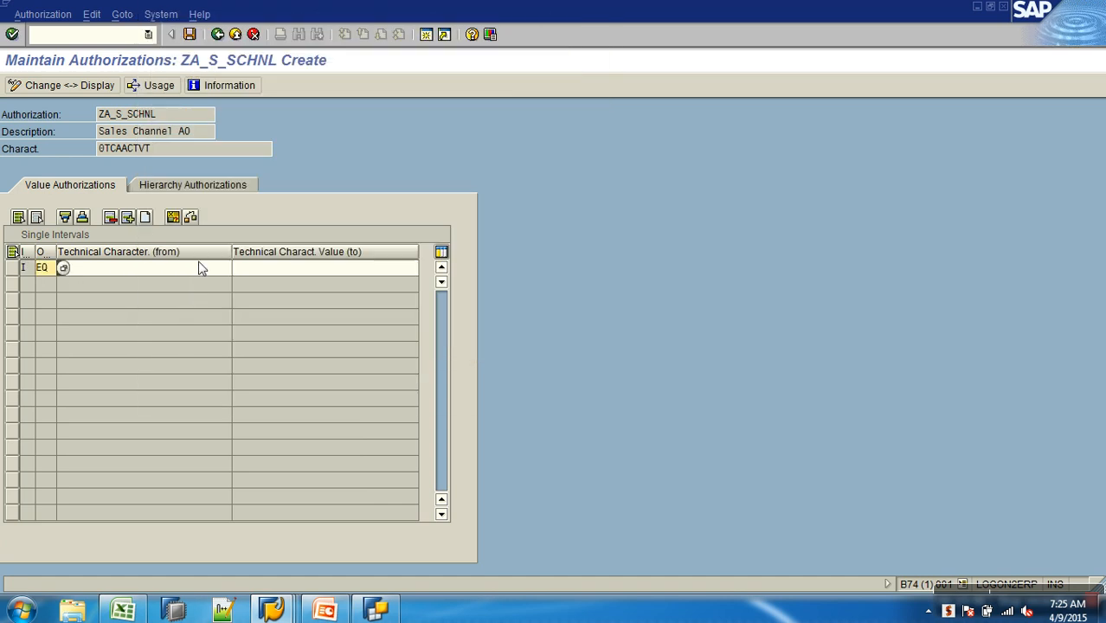
{"action": "left_click", "coordinate": [248, 273]}
{"action": "left_click", "coordinate": [231, 269]}
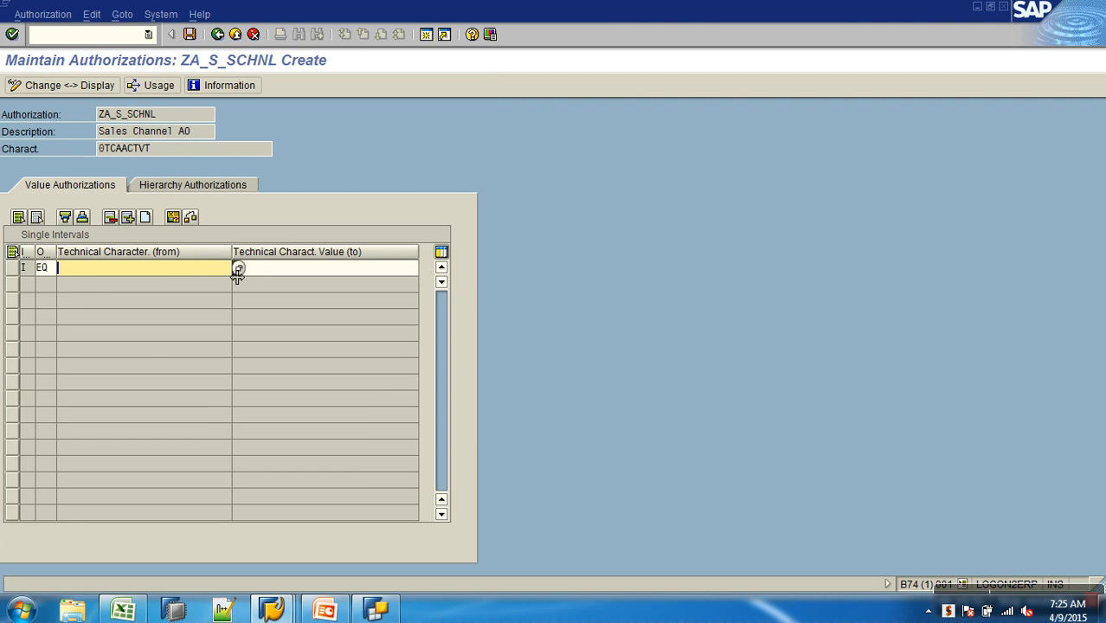
{"action": "left_click", "coordinate": [232, 268]}
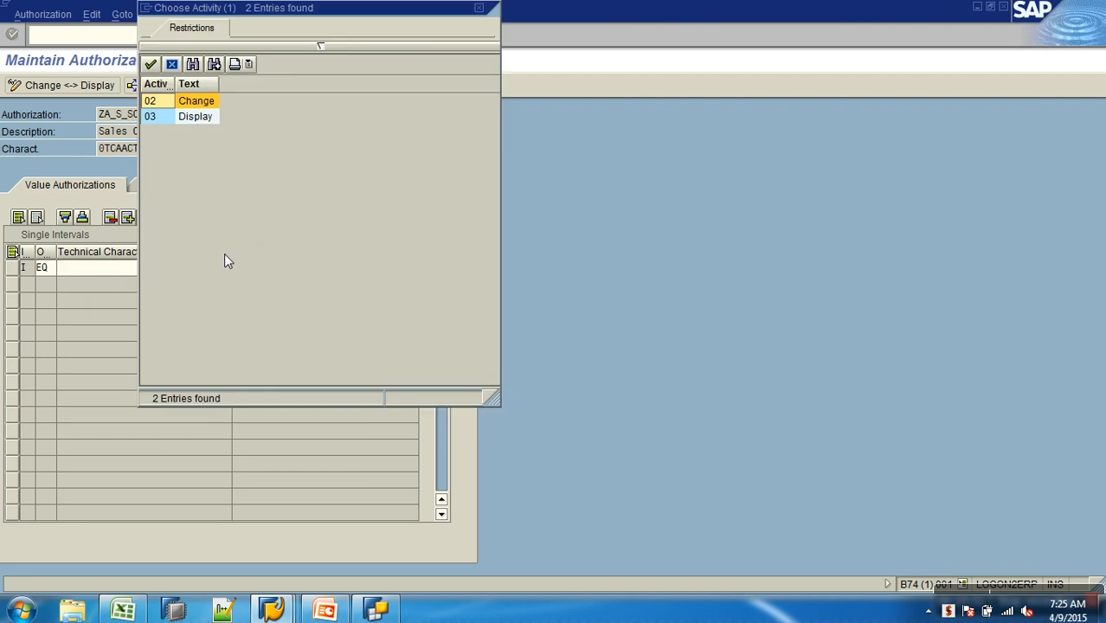
{"action": "double_click", "coordinate": [158, 118]}
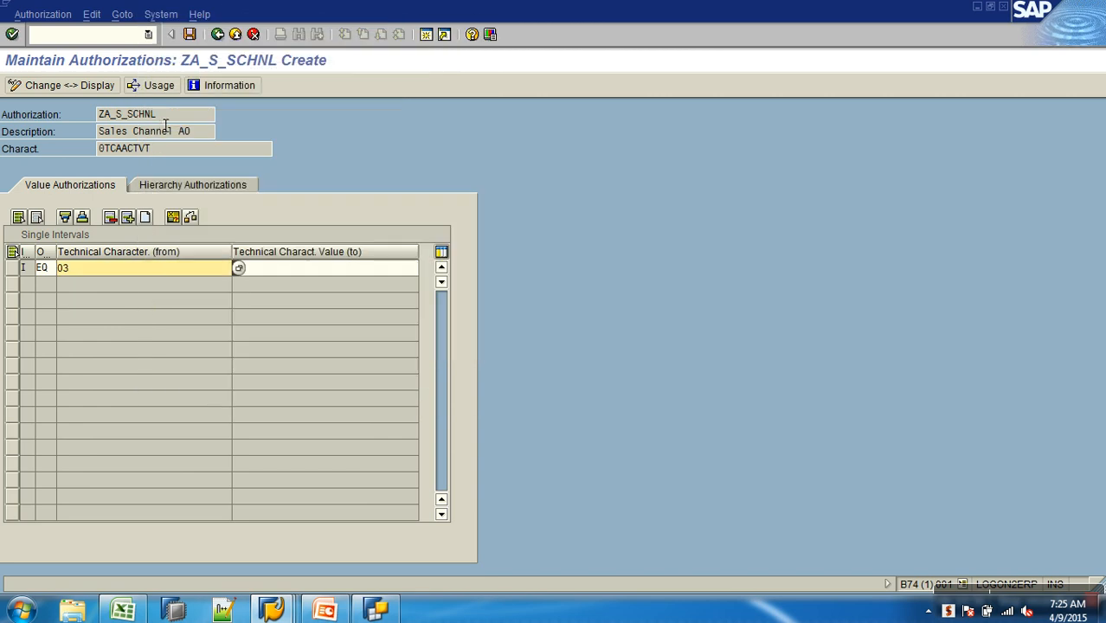
Add a second including EQ row with the value 16 for 0TCAACTVT, save and return to the authorization structure
{"action": "left_click", "coordinate": [145, 216]}
{"action": "left_click", "coordinate": [48, 285]}
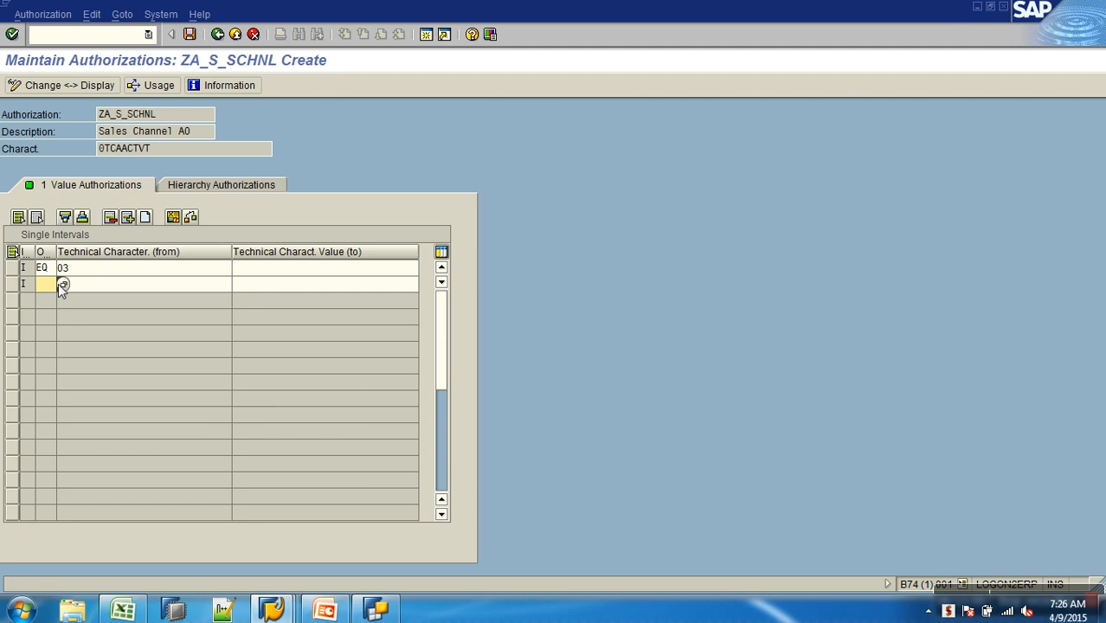
{"action": "left_click", "coordinate": [62, 287]}
{"action": "double_click", "coordinate": [151, 101]}
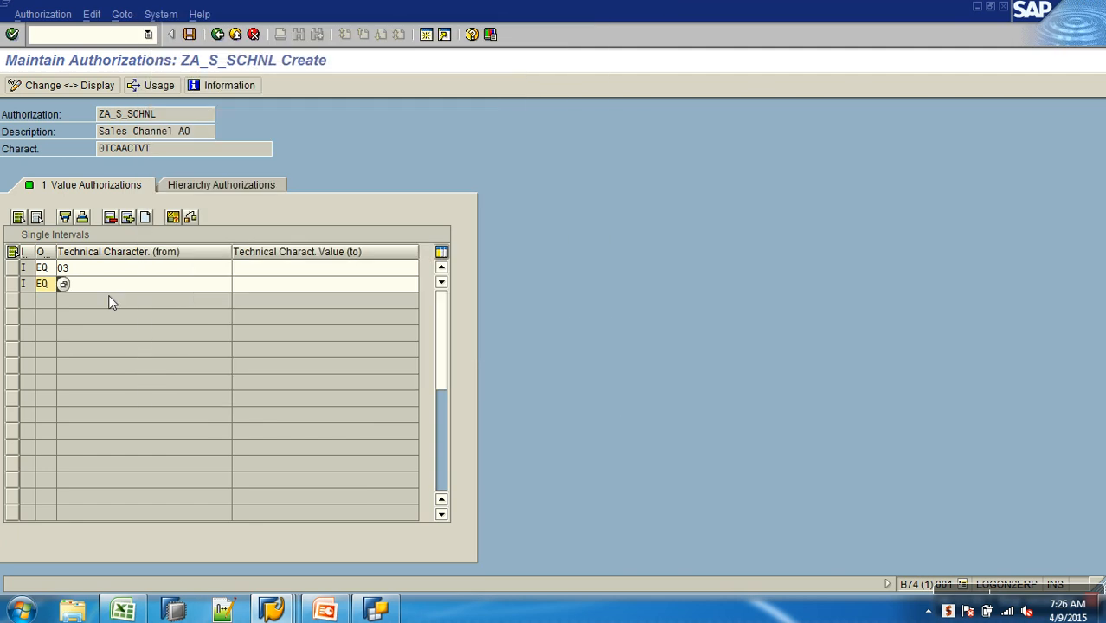
{"action": "left_click", "coordinate": [119, 288]}
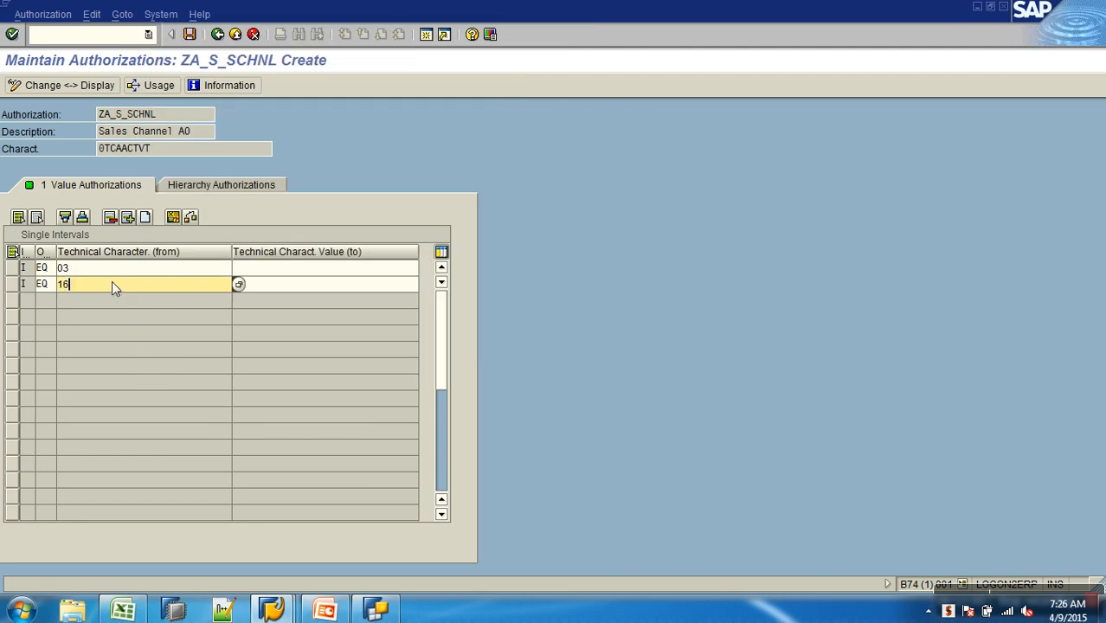
{"action": "key", "text": "Return"}
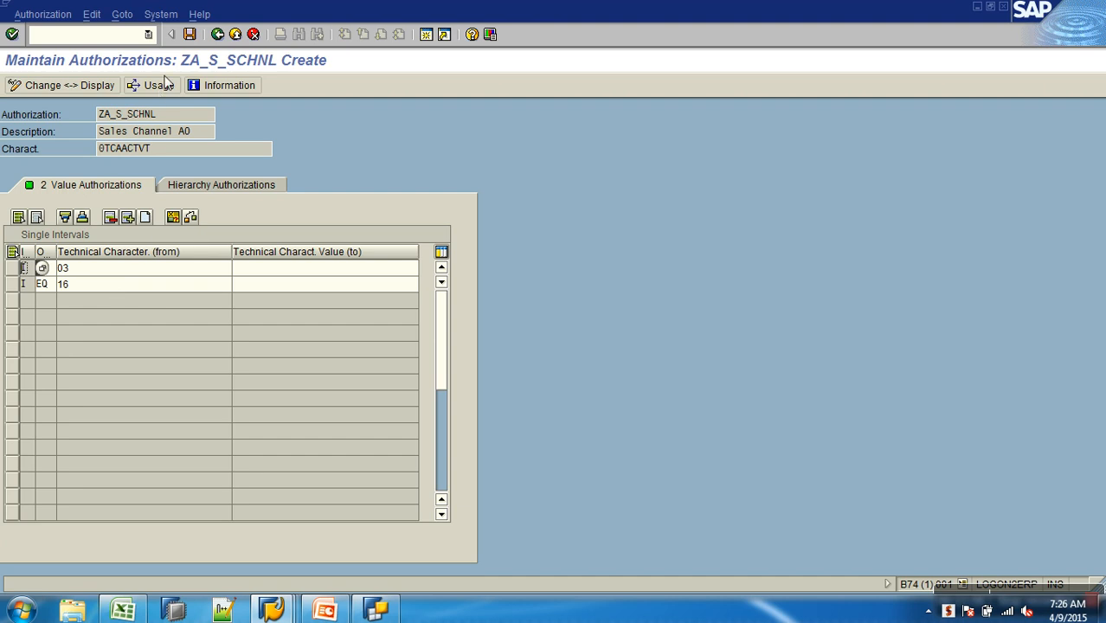
{"action": "left_click", "coordinate": [190, 33]}
{"action": "left_click", "coordinate": [218, 34]}
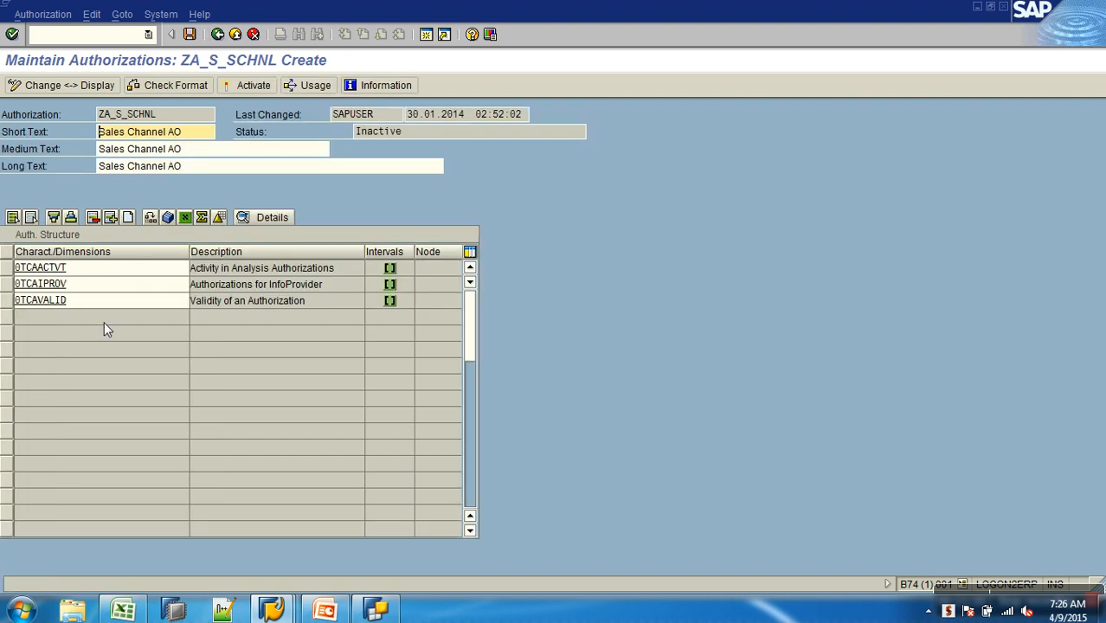
Add an empty fourth row to the authorization structure
{"action": "left_click", "coordinate": [130, 217]}
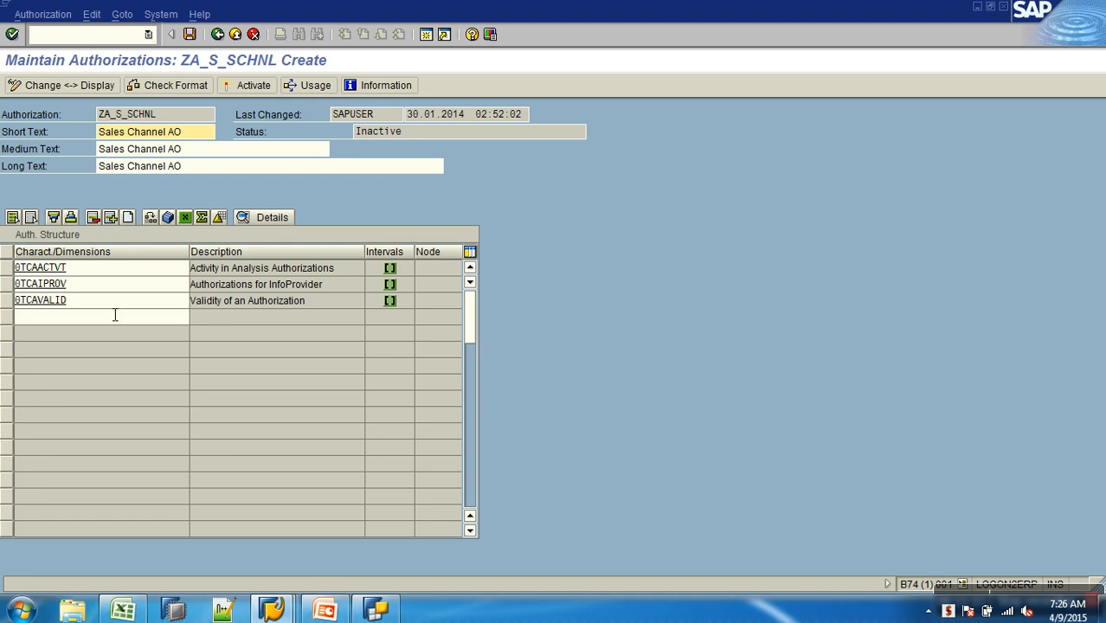
{"action": "left_click", "coordinate": [106, 317]}
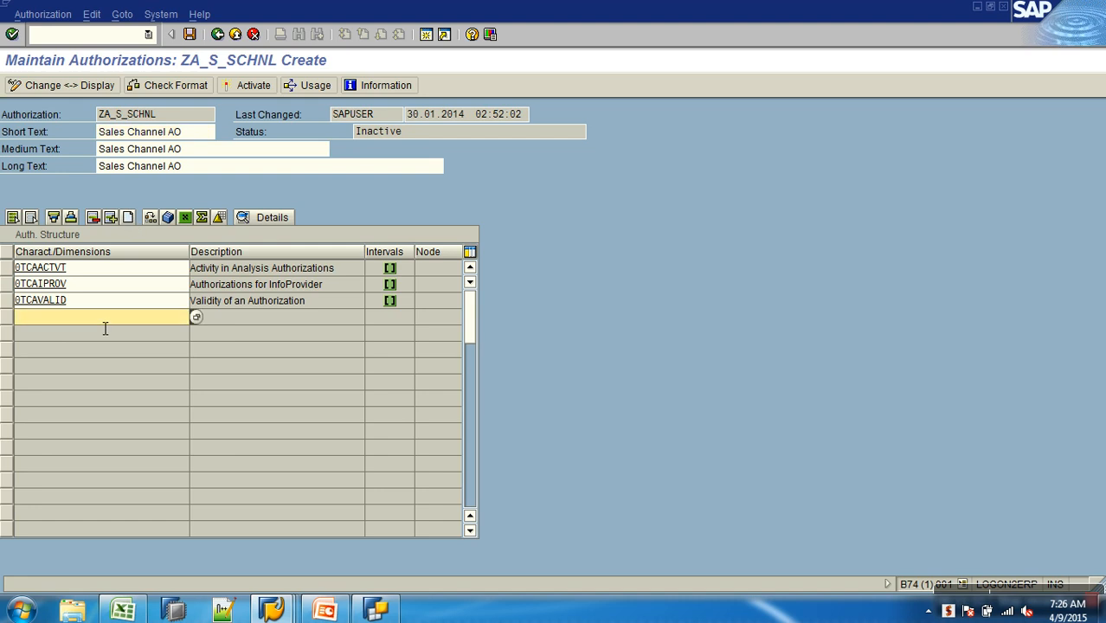
{"action": "type", "text": "0TCAACTVT"}
{"action": "key", "text": "BackSpace"}
{"action": "key", "text": "BackSpace"}
{"action": "key", "text": "BackSpace"}
{"action": "key", "text": "BackSpace"}
{"action": "key", "text": "BackSpace"}
{"action": "key", "text": "BackSpace"}
{"action": "key", "text": "BackSpace"}
{"action": "key", "text": "BackSpace"}
{"action": "key", "text": "BackSpace"}
{"action": "key", "text": "BackSpace"}
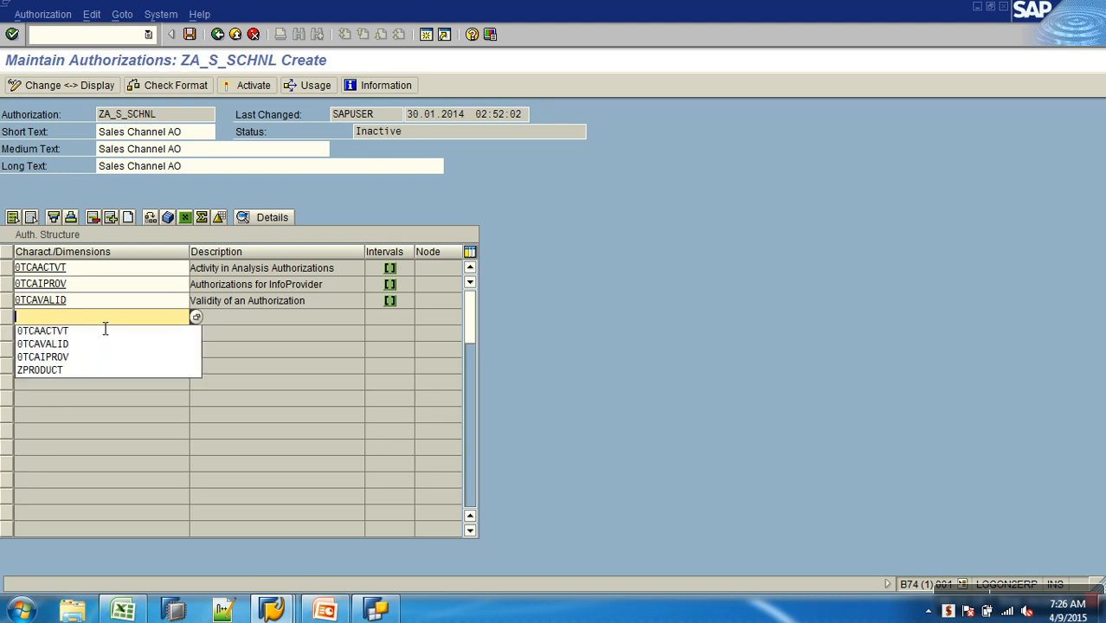
Copy SalesChannelCode's technical name ZSLSCHLD from the query in BEx Query Designer and enter it in the empty row of the authorization structure
{"action": "left_click", "coordinate": [344, 611]}
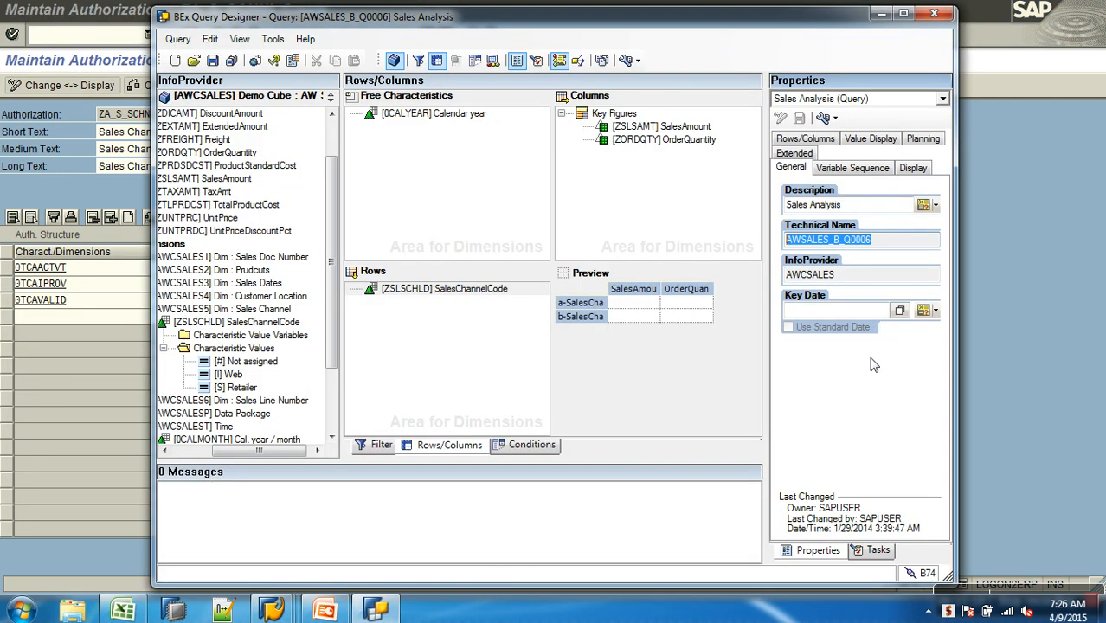
{"action": "left_click", "coordinate": [476, 291]}
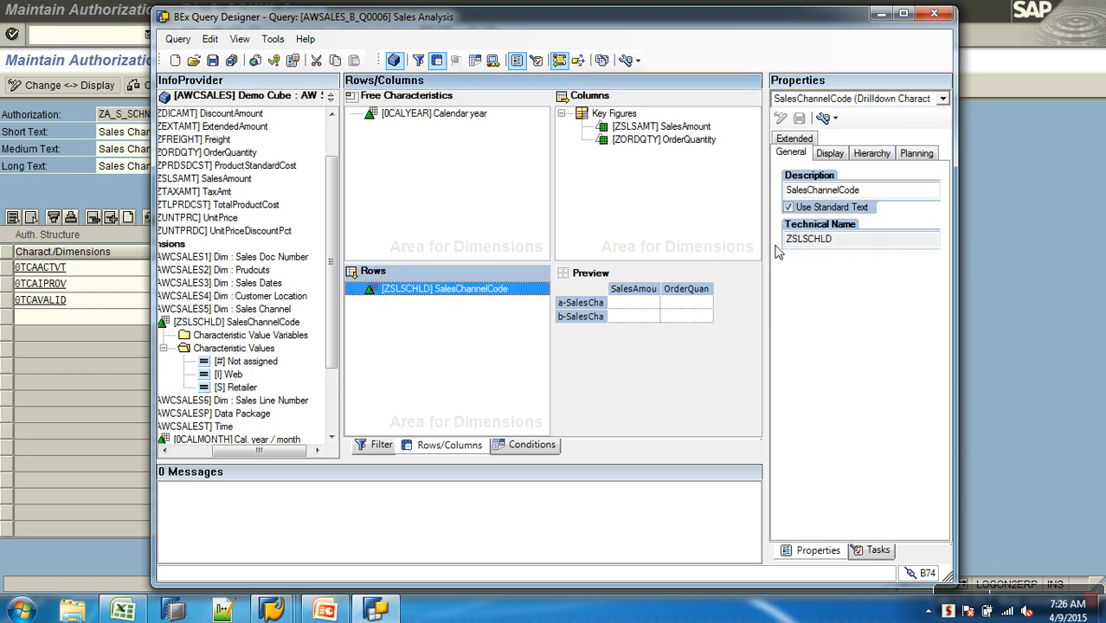
{"action": "left_click", "coordinate": [854, 245]}
{"action": "key", "text": "ctrl+c"}
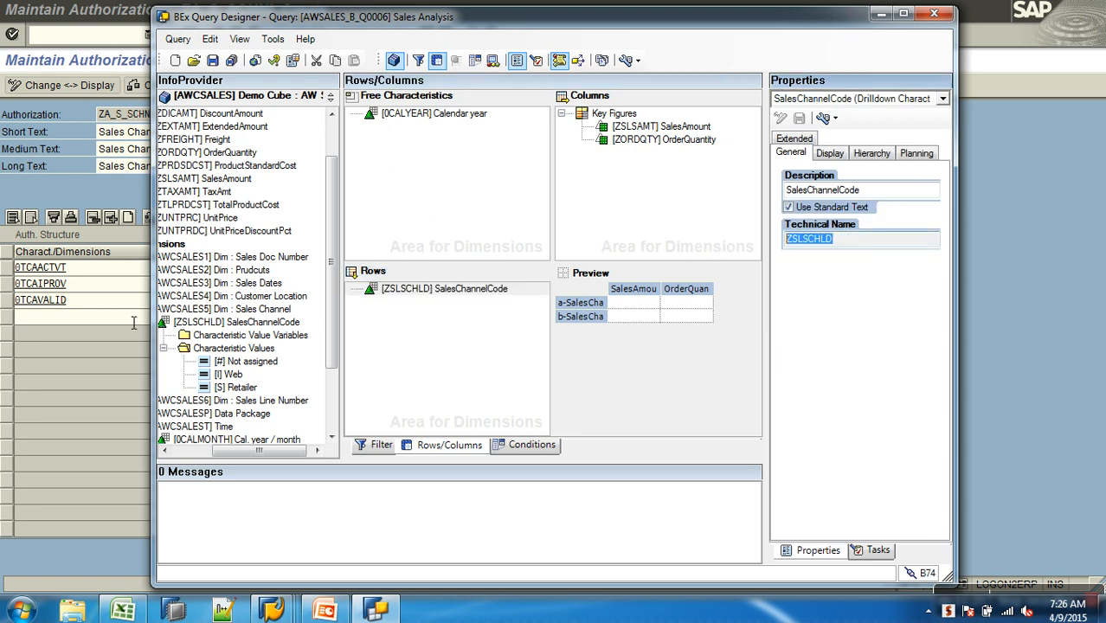
{"action": "left_click", "coordinate": [132, 320]}
{"action": "key", "text": "ctrl+v"}
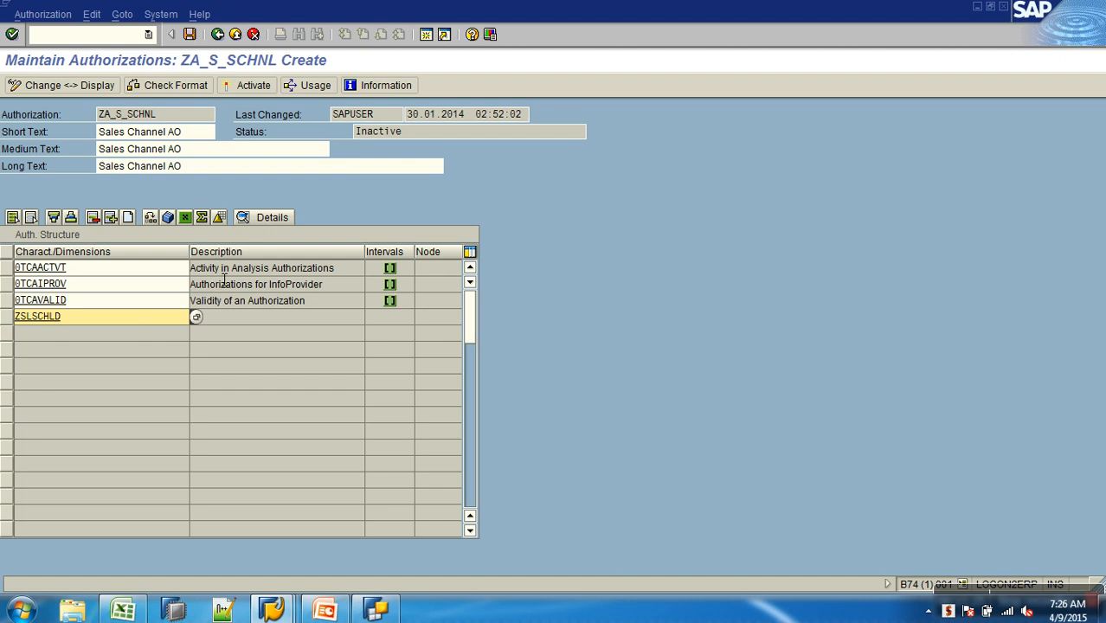
{"action": "key", "text": "Return"}
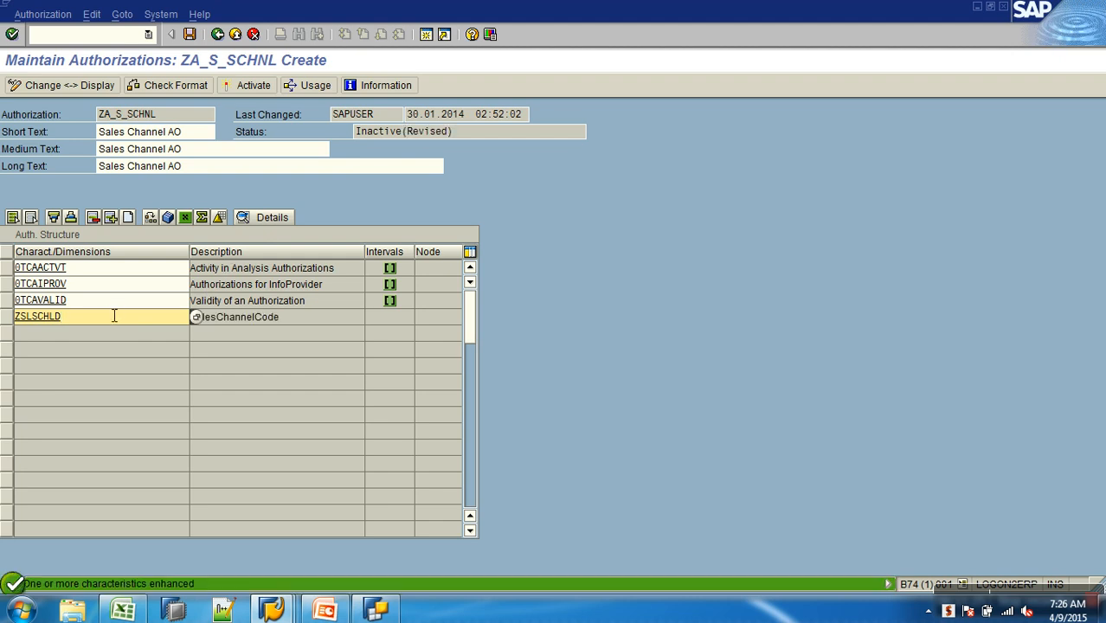
Open the value authorizations of ZSLSCHLD and add an including (I) row with the comparison operator EQ
{"action": "left_click", "coordinate": [44, 317]}
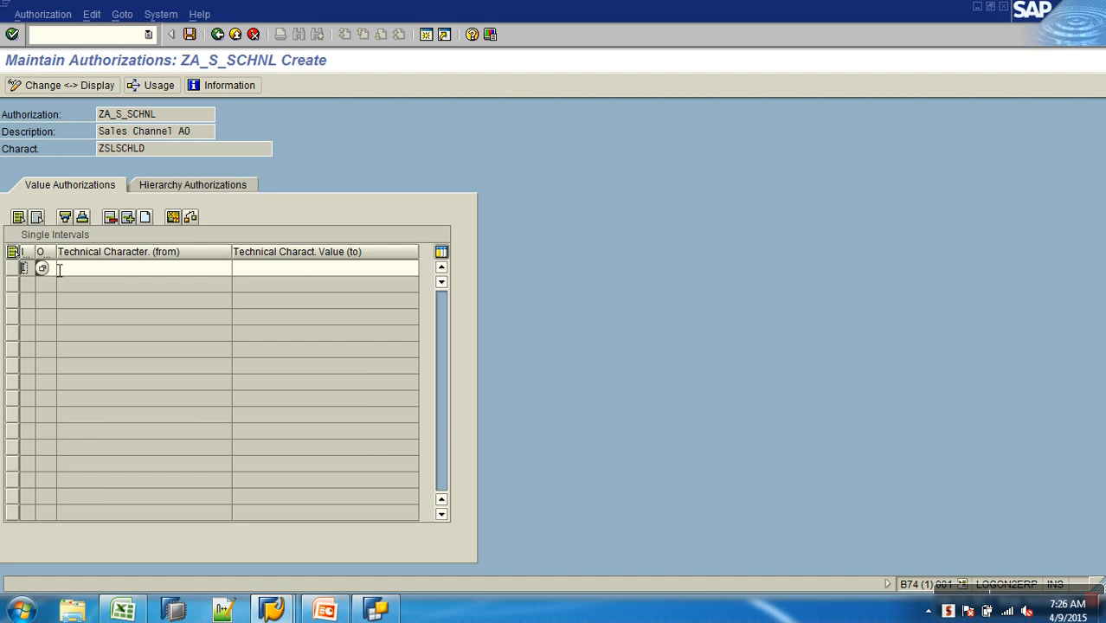
{"action": "key", "text": "Tab"}
{"action": "left_click", "coordinate": [63, 270]}
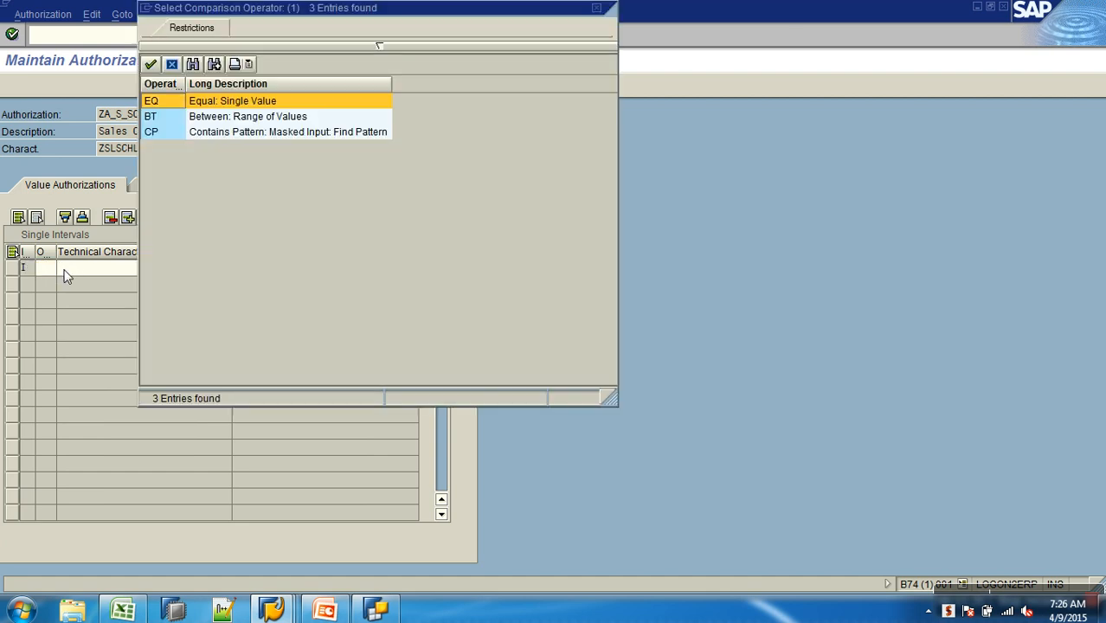
{"action": "double_click", "coordinate": [163, 103]}
Set the from value of the ZSLSCHLD row to S (Store) from the list of sales channel codes
{"action": "left_click", "coordinate": [162, 269]}
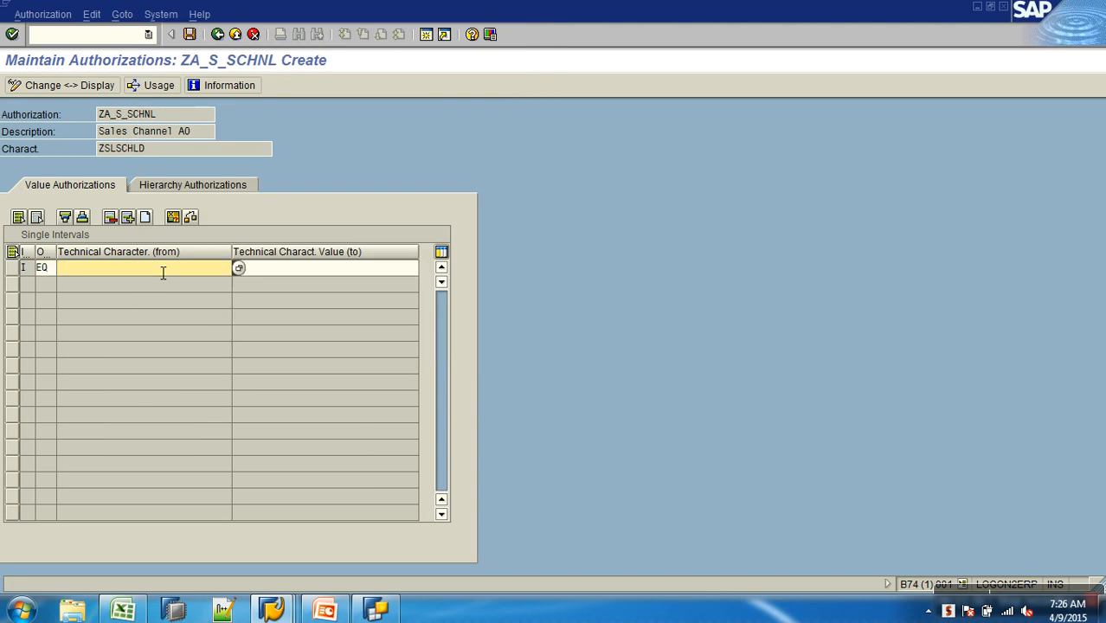
{"action": "left_click", "coordinate": [238, 269]}
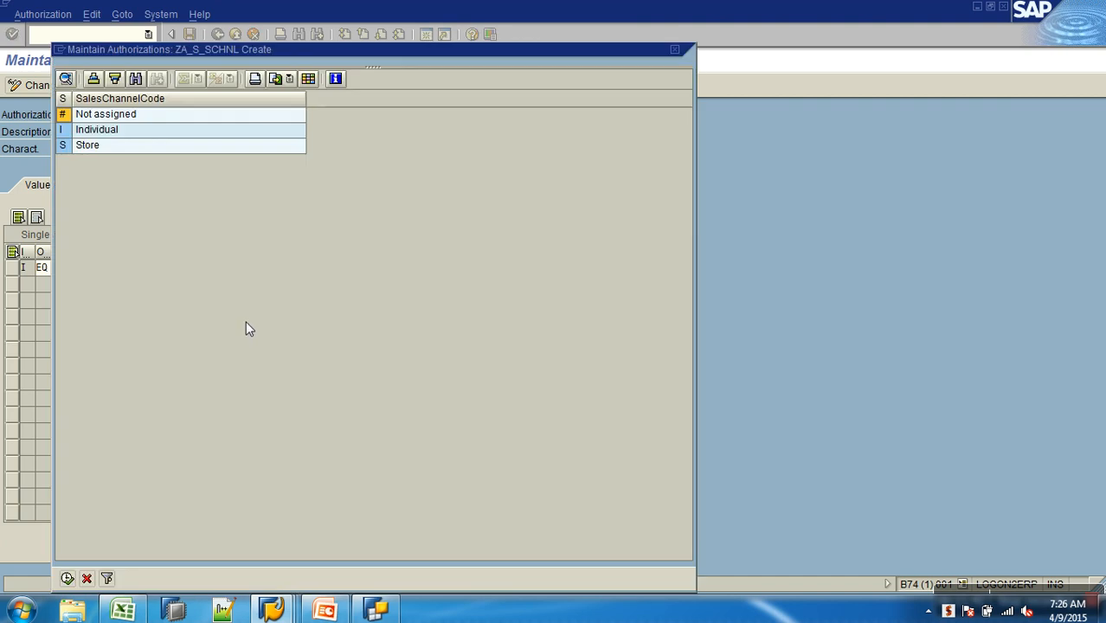
{"action": "double_click", "coordinate": [64, 130]}
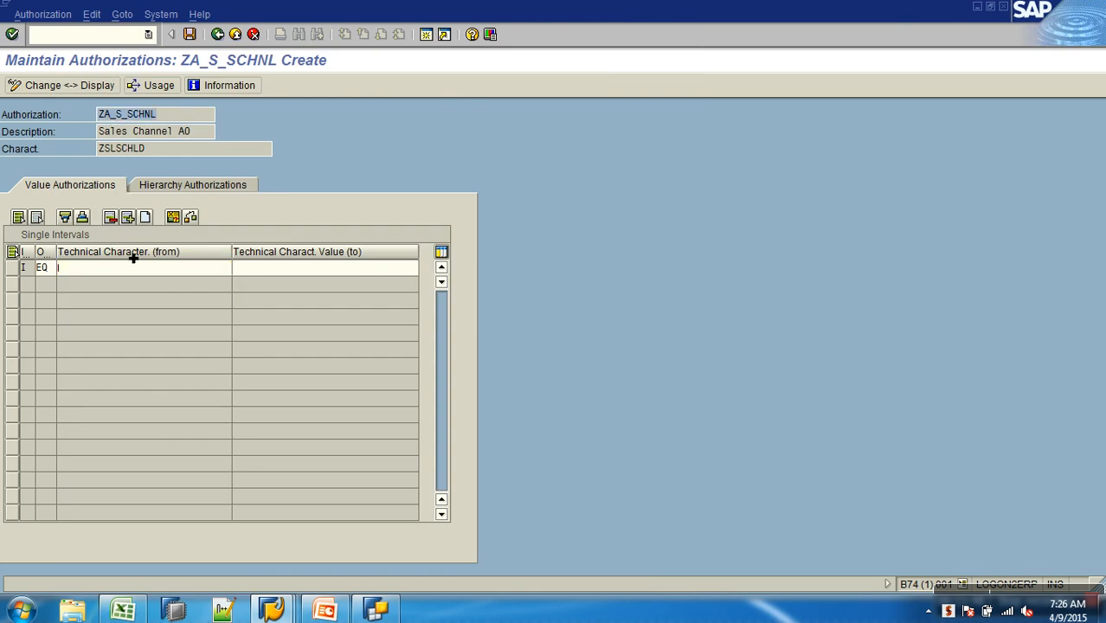
{"action": "left_click", "coordinate": [236, 268]}
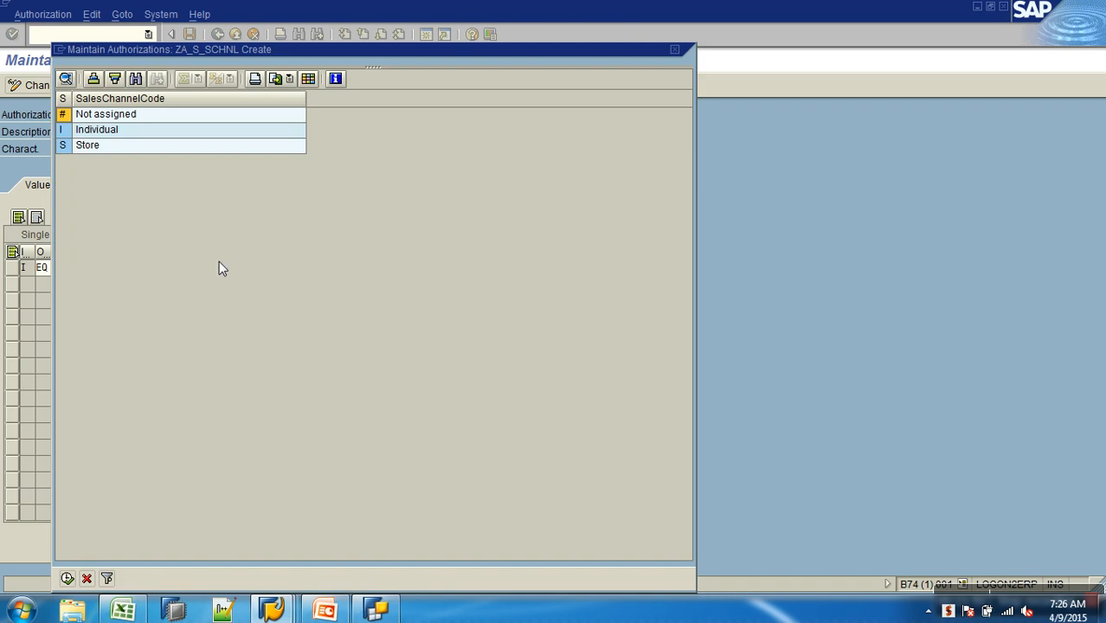
{"action": "double_click", "coordinate": [69, 146]}
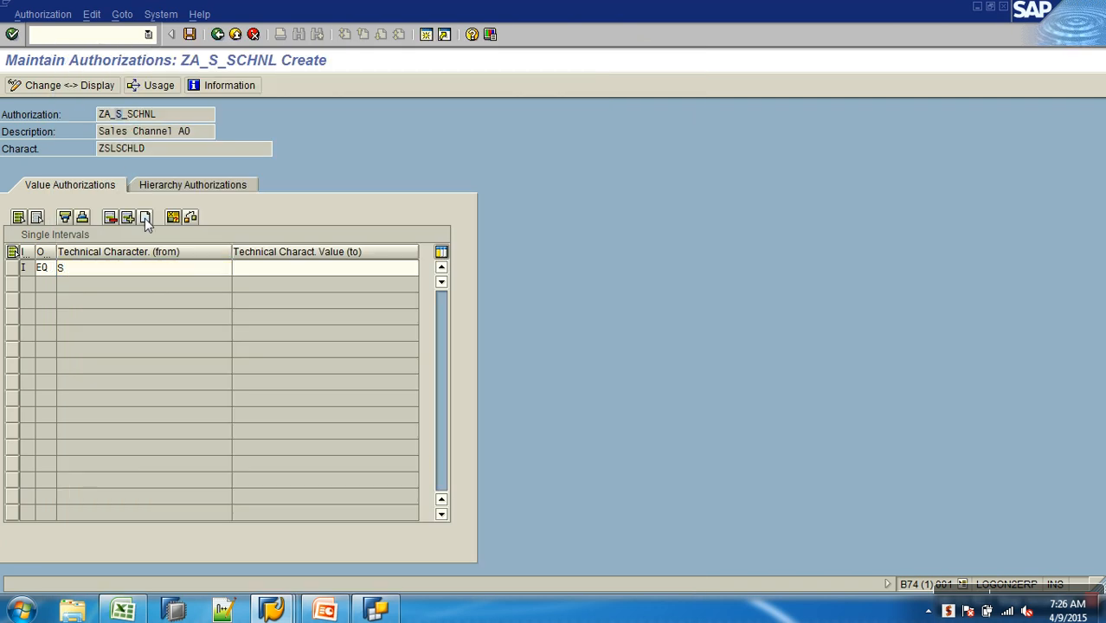
Save the ZSLSCHLD value authorization, activate authorization ZA_S_SCHNL and return to the authorization maintenance initial screen
{"action": "left_click", "coordinate": [190, 33]}
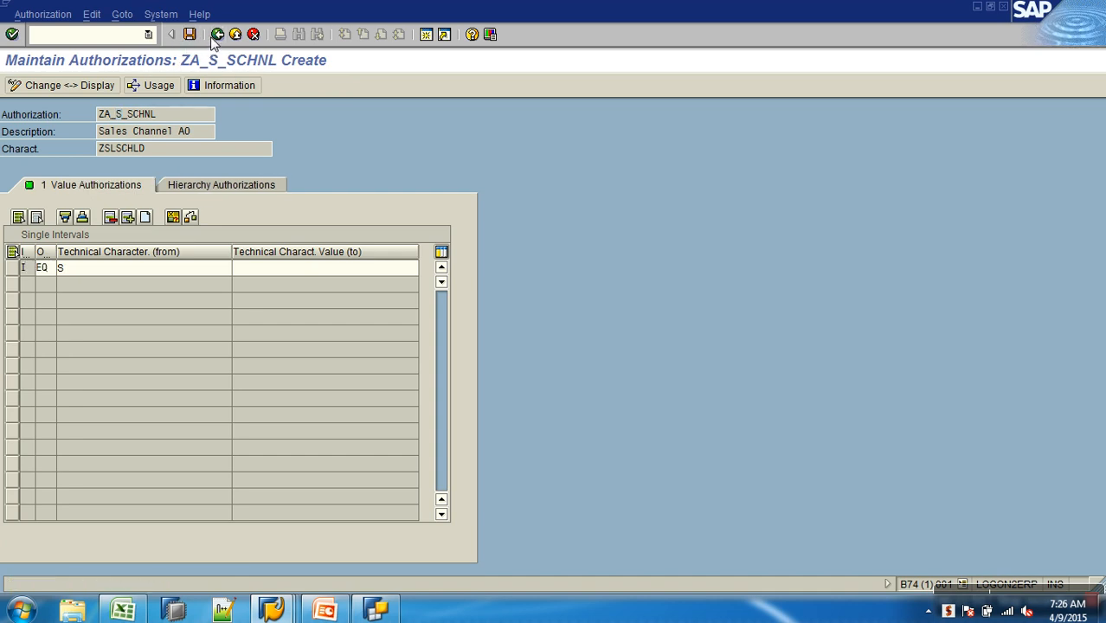
{"action": "left_click", "coordinate": [218, 34]}
{"action": "left_click", "coordinate": [253, 85]}
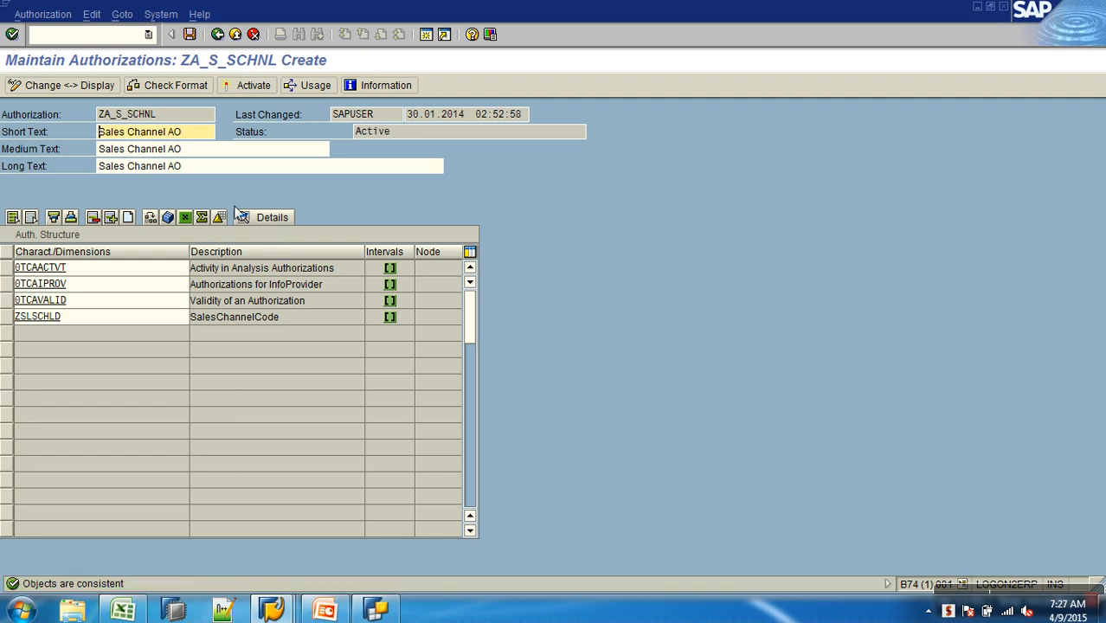
{"action": "left_click", "coordinate": [119, 113]}
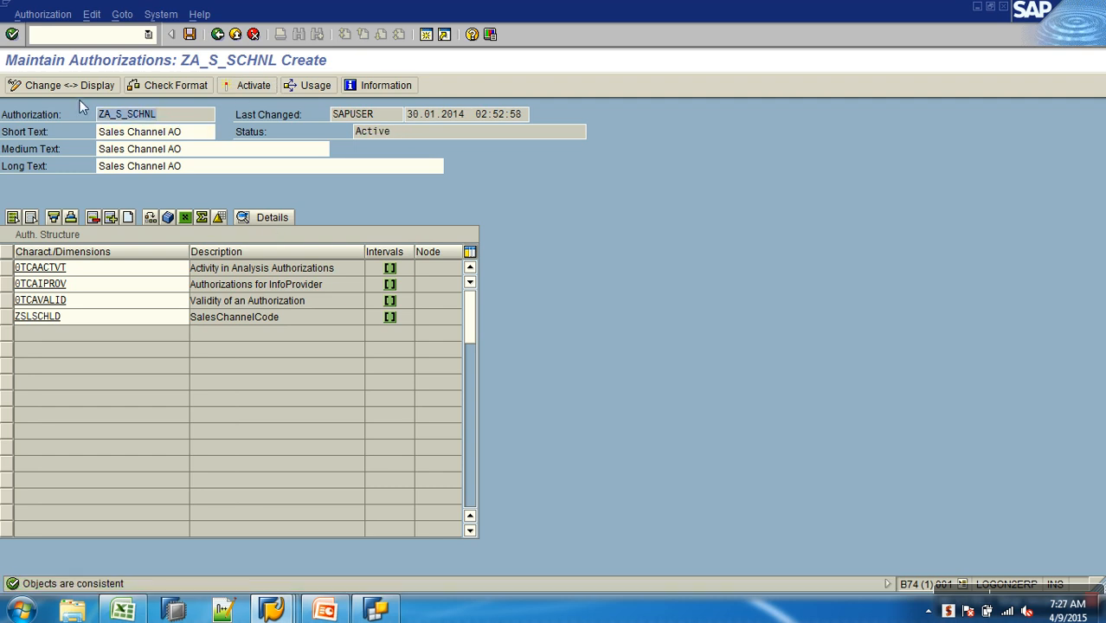
{"action": "left_click", "coordinate": [218, 34]}
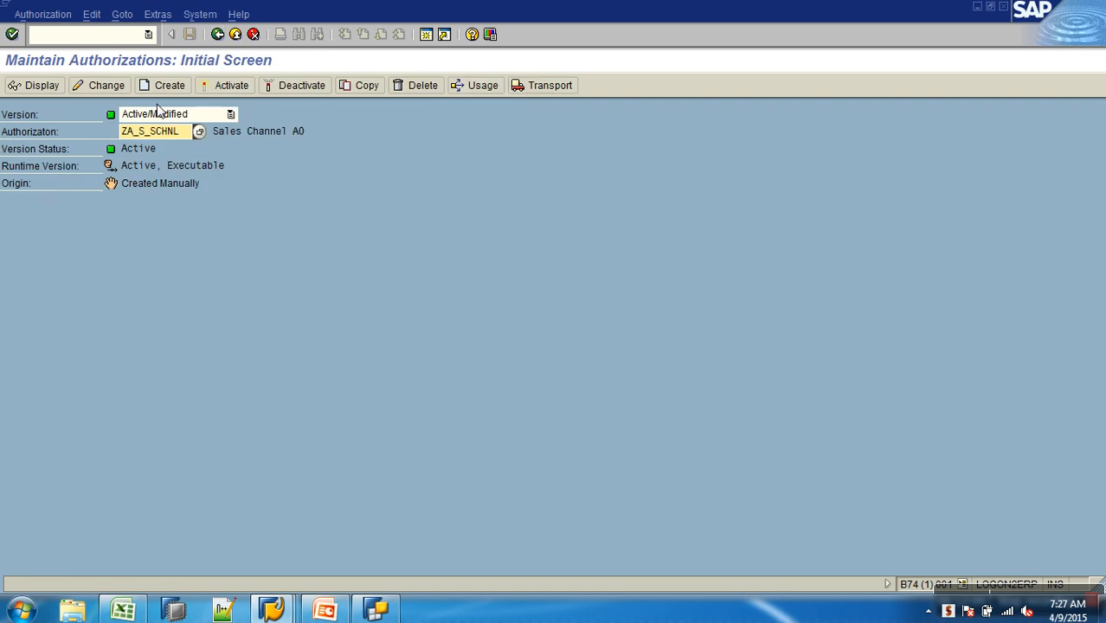
{"action": "key", "text": "BackSpace"}
{"action": "type", "text": "i"}
{"action": "key", "text": "Return"}
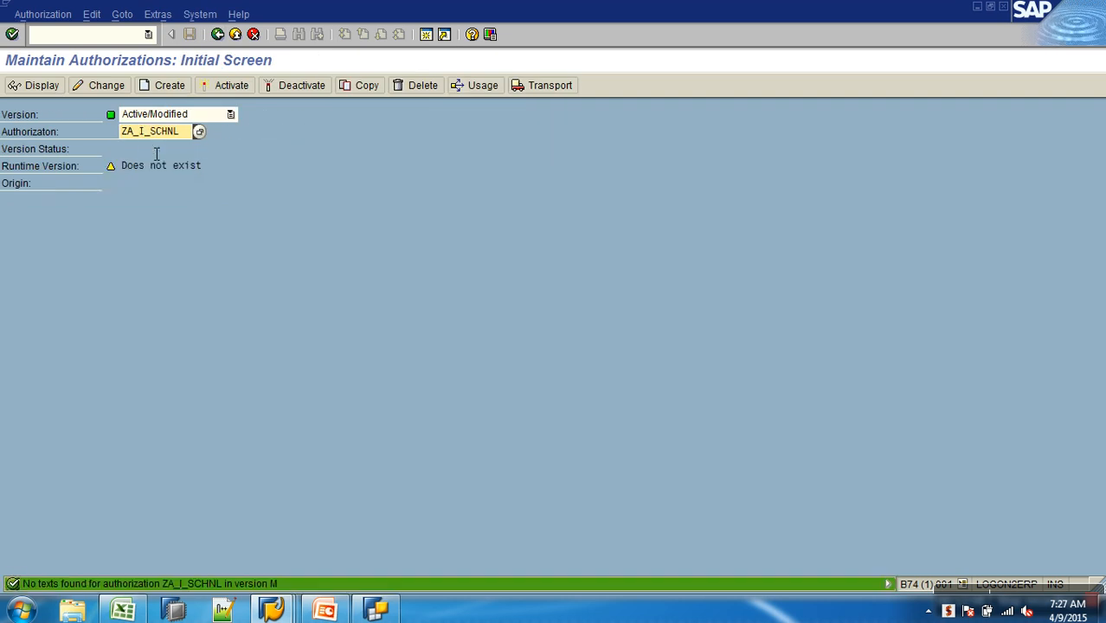
{"action": "left_click", "coordinate": [158, 86]}
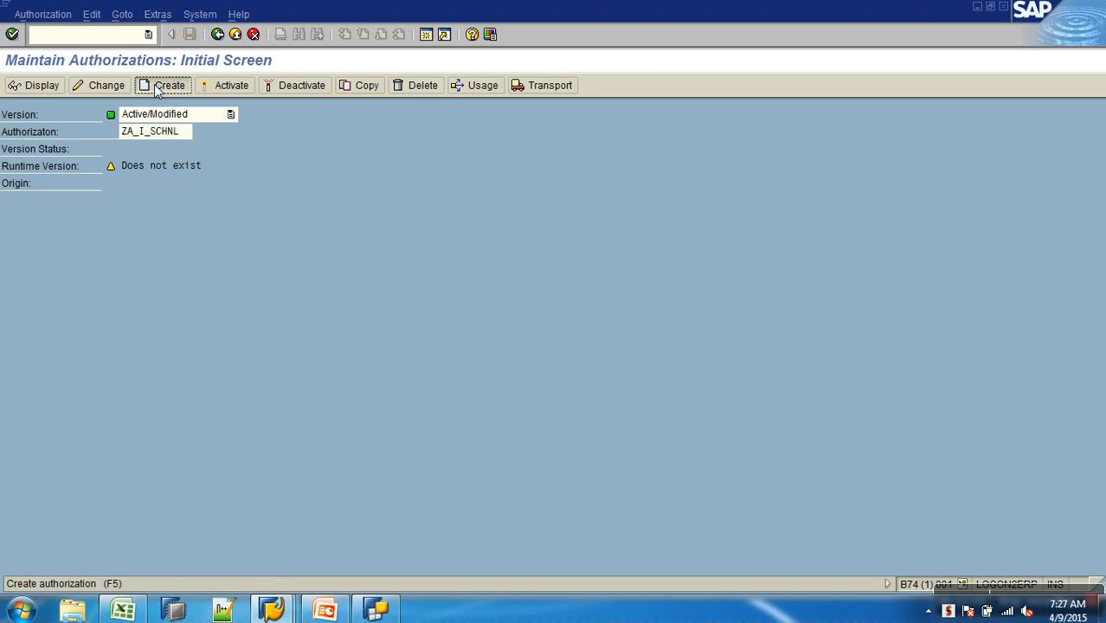
{"action": "left_click", "coordinate": [219, 39]}
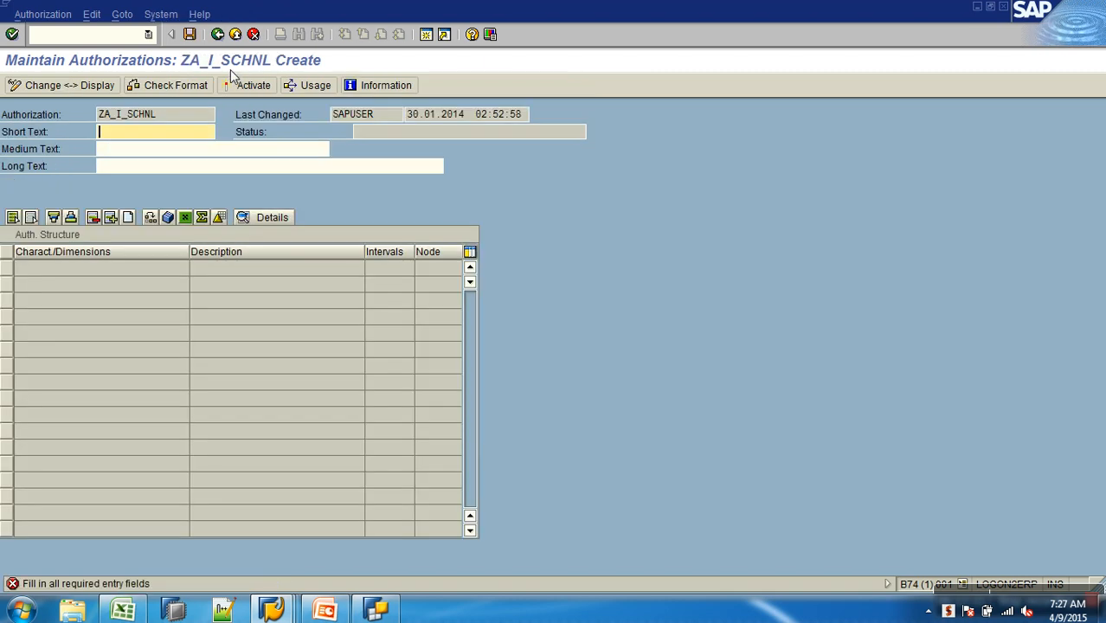
{"action": "left_click", "coordinate": [237, 37]}
{"action": "left_click", "coordinate": [253, 35]}
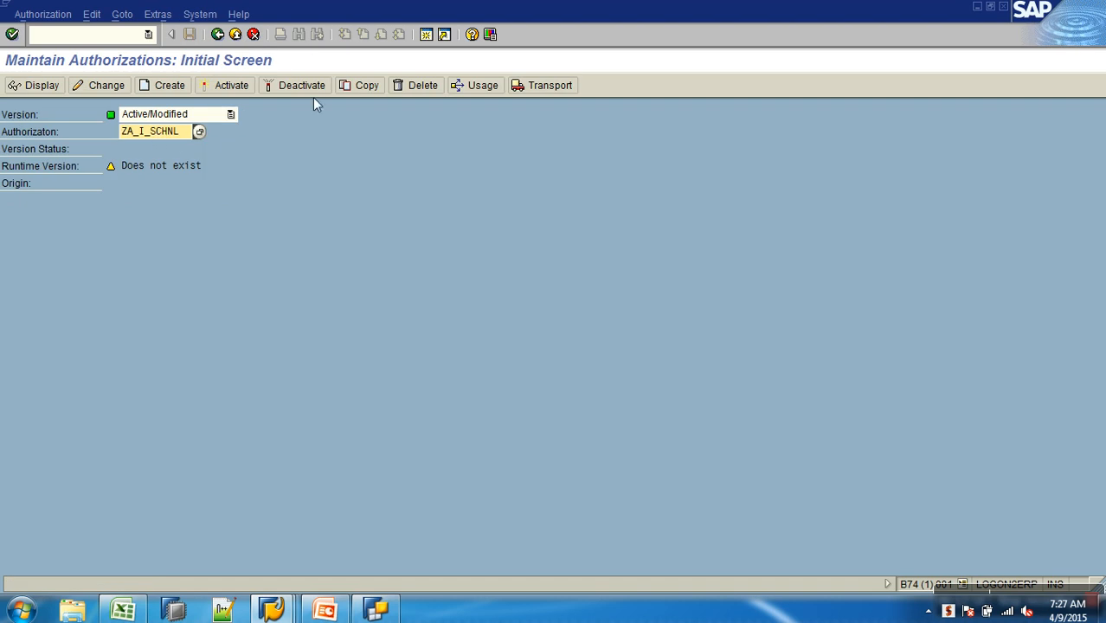
{"action": "left_click", "coordinate": [358, 85]}
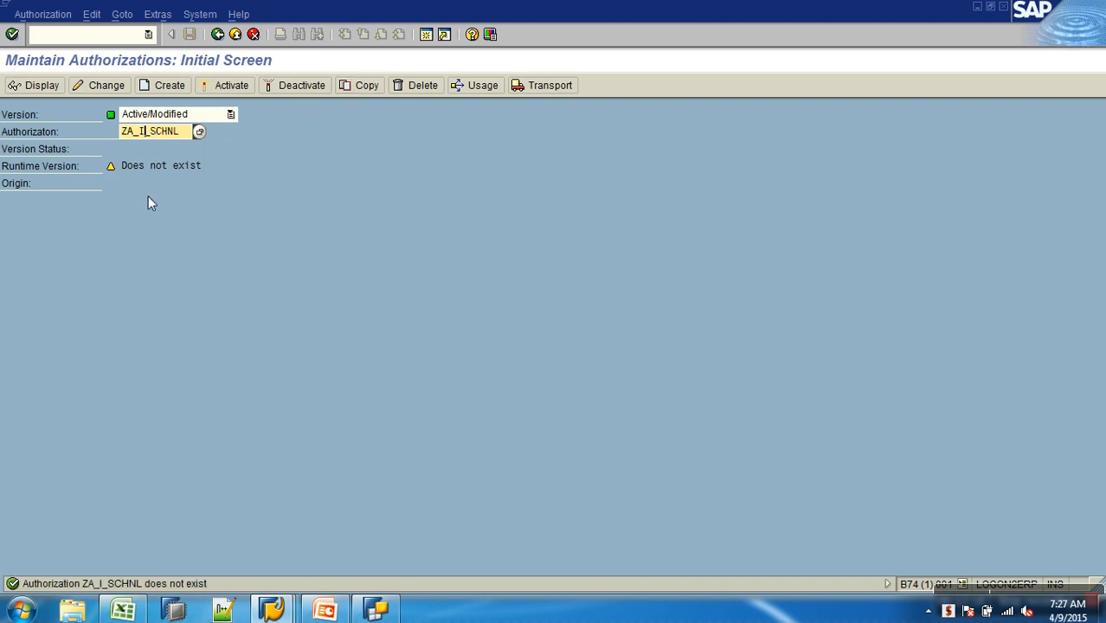
Copy authorization ZA_S_SCHNL to a new authorization named ZA_I_SCHNL
{"action": "key", "text": "BackSpace"}
{"action": "type", "text": "s"}
{"action": "key", "text": "Tab"}
{"action": "left_click", "coordinate": [357, 85]}
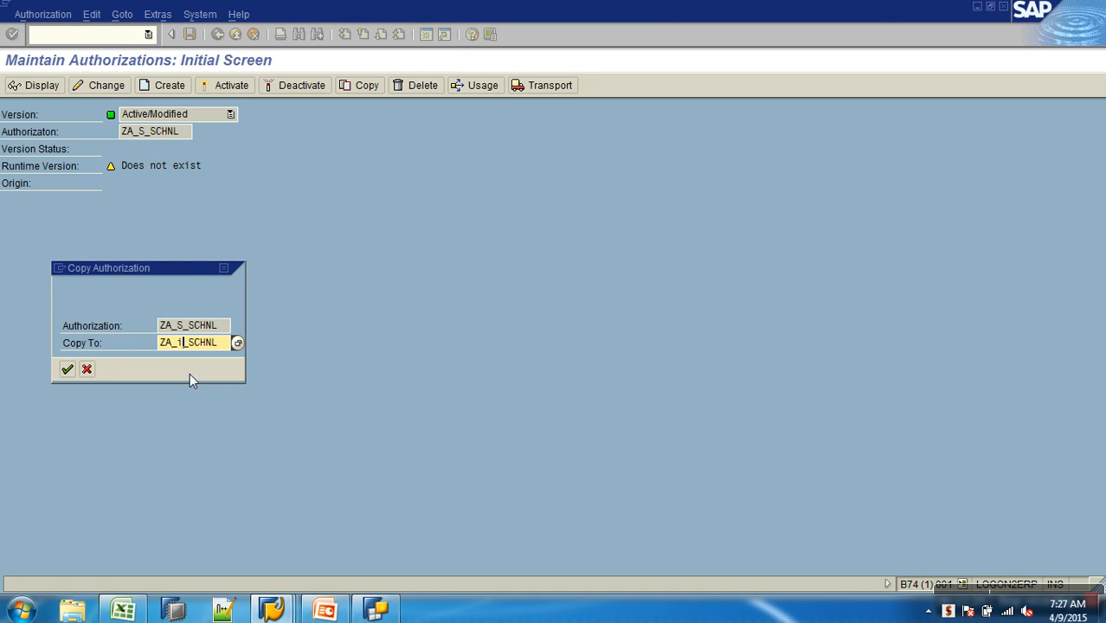
{"action": "type", "text": "i"}
{"action": "key", "text": "Return"}
Set the from value of ZSLSCHLD in ZA_I_SCHNL to I (Individual) from the list of sales channel codes
{"action": "double_click", "coordinate": [50, 319]}
{"action": "left_click", "coordinate": [207, 271]}
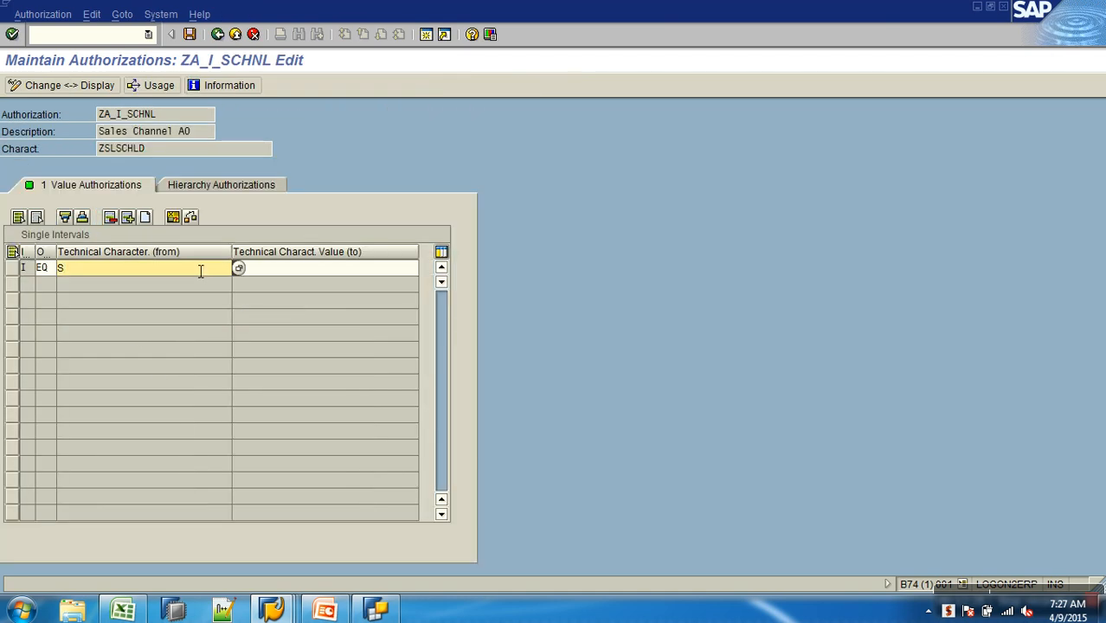
{"action": "right_click", "coordinate": [200, 271]}
{"action": "left_click", "coordinate": [178, 277]}
{"action": "key", "text": "F4"}
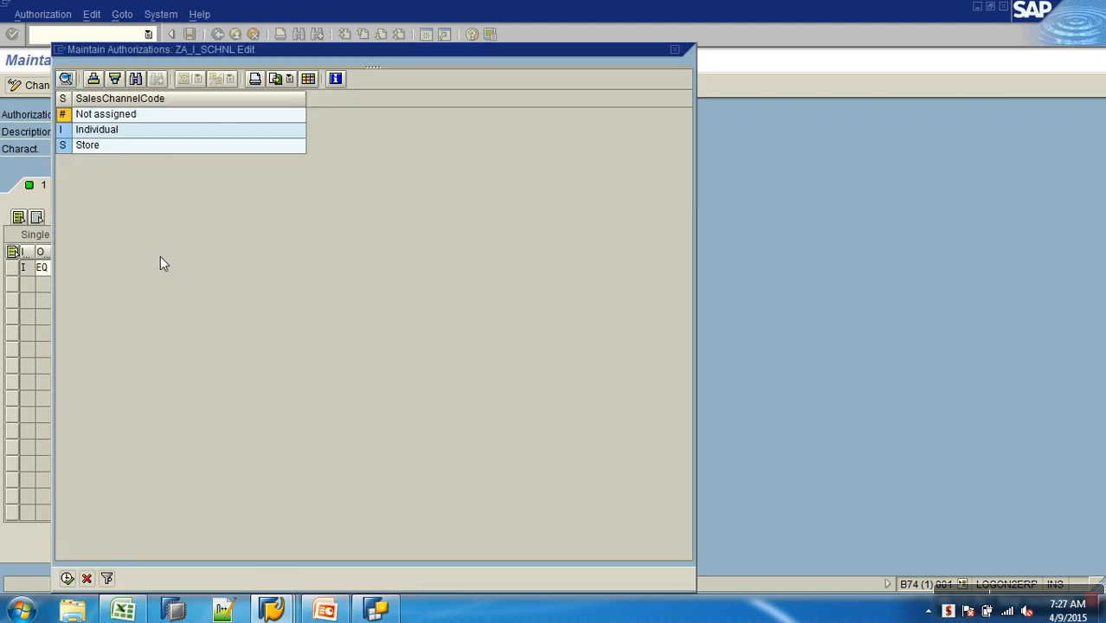
{"action": "double_click", "coordinate": [96, 136]}
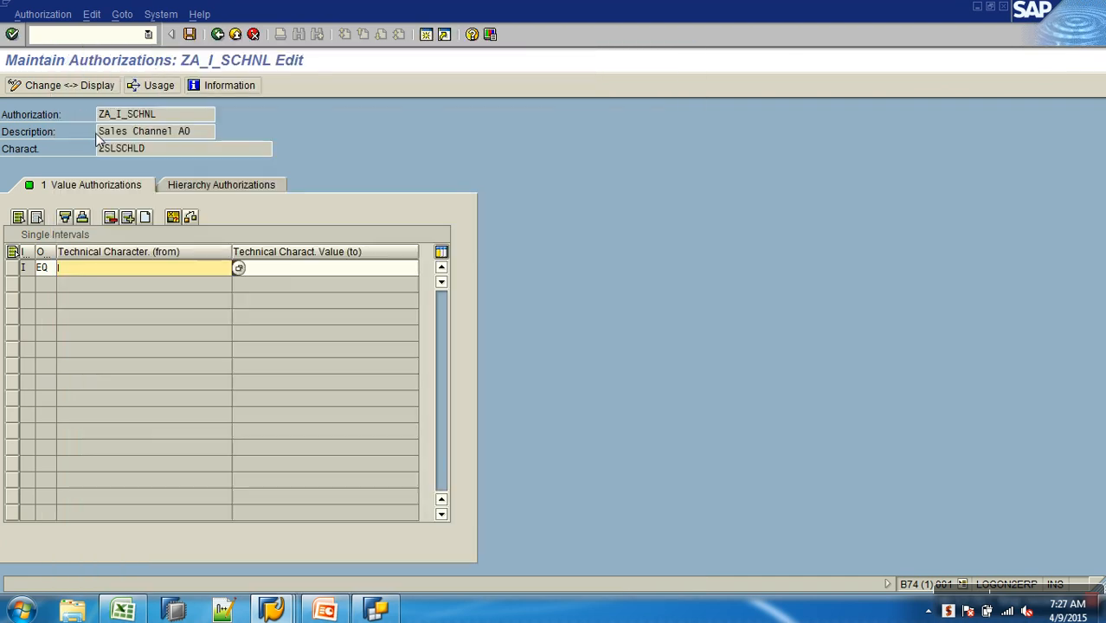
Save the changed value authorization and activate authorization ZA_I_SCHNL
{"action": "left_click", "coordinate": [190, 33]}
{"action": "left_click", "coordinate": [218, 35]}
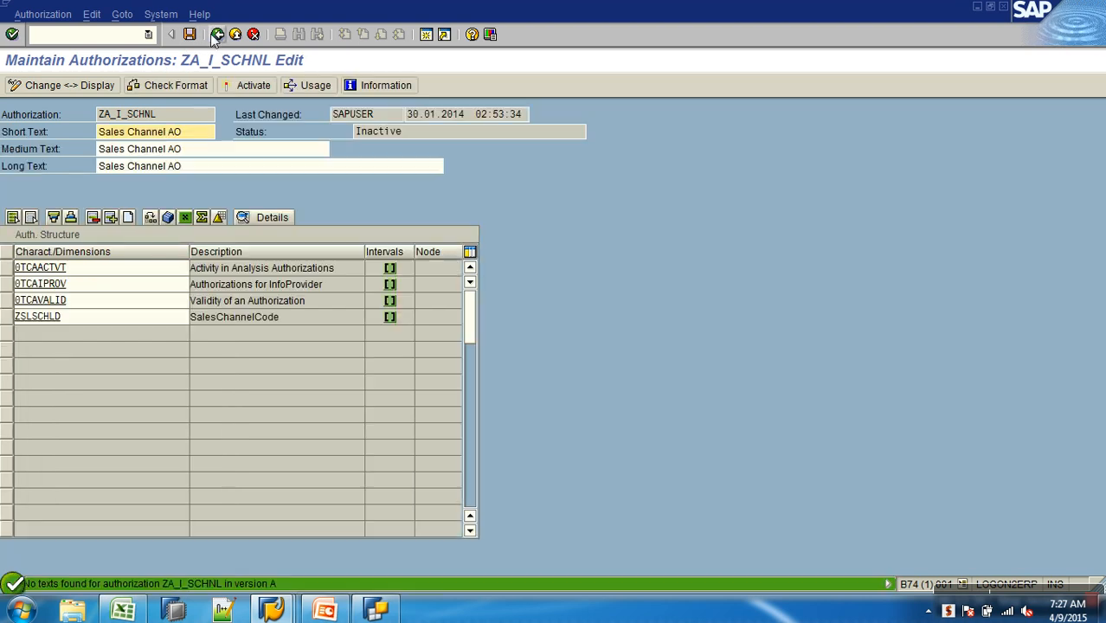
{"action": "left_click", "coordinate": [242, 86]}
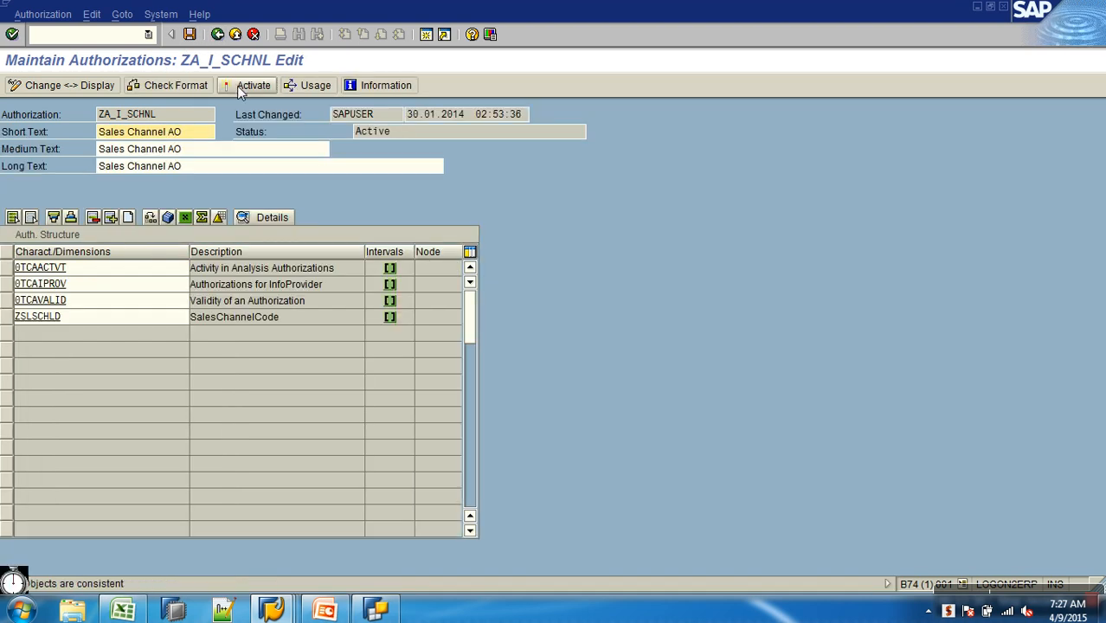
{"action": "left_click", "coordinate": [217, 34]}
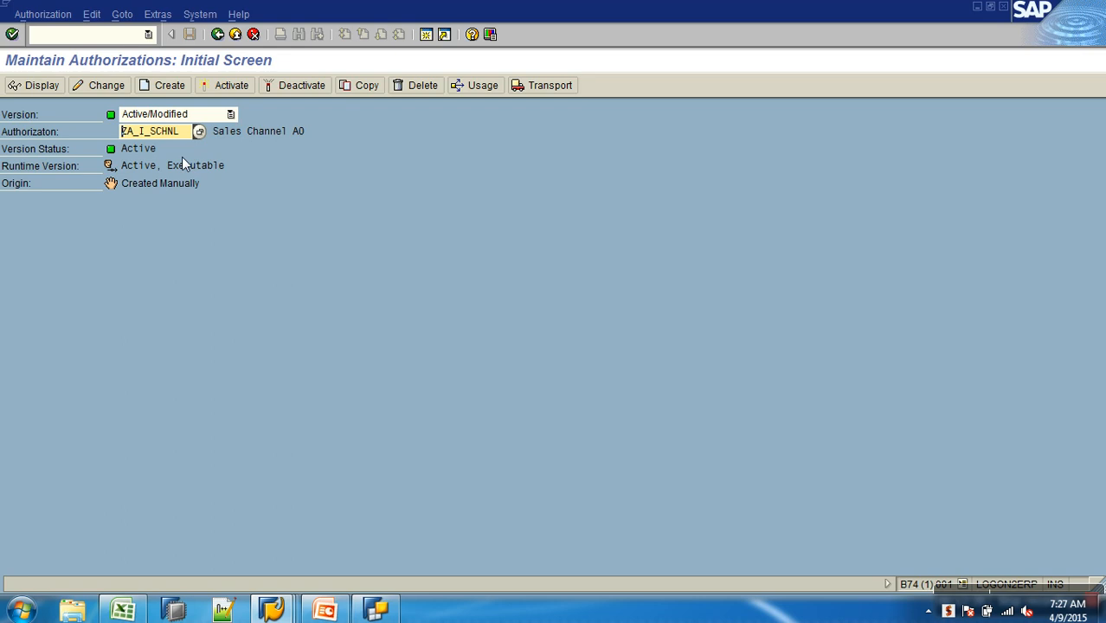
Open Role Maintenance from the user functions of Management of Analysis Authorizations and check its transaction code
{"action": "left_click", "coordinate": [217, 35]}
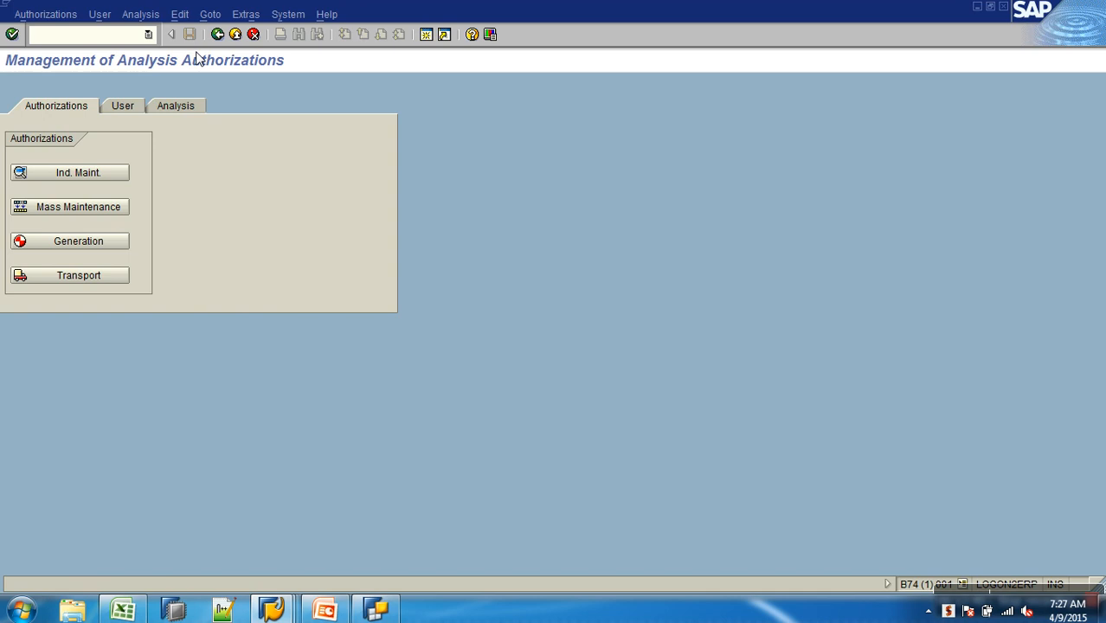
{"action": "left_click", "coordinate": [126, 107]}
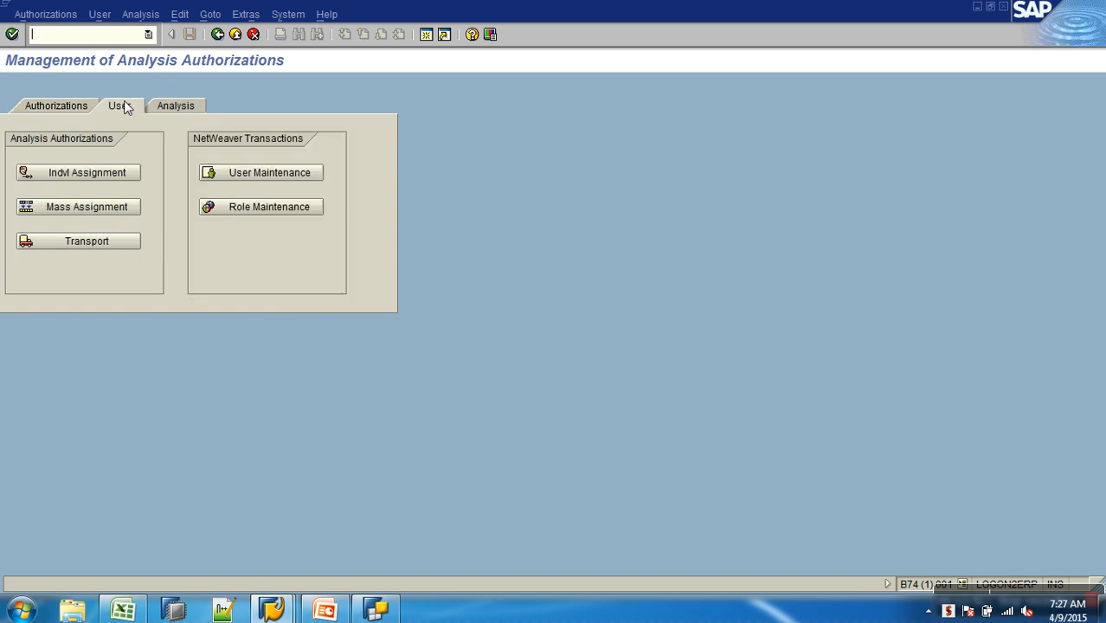
{"action": "left_click", "coordinate": [294, 207]}
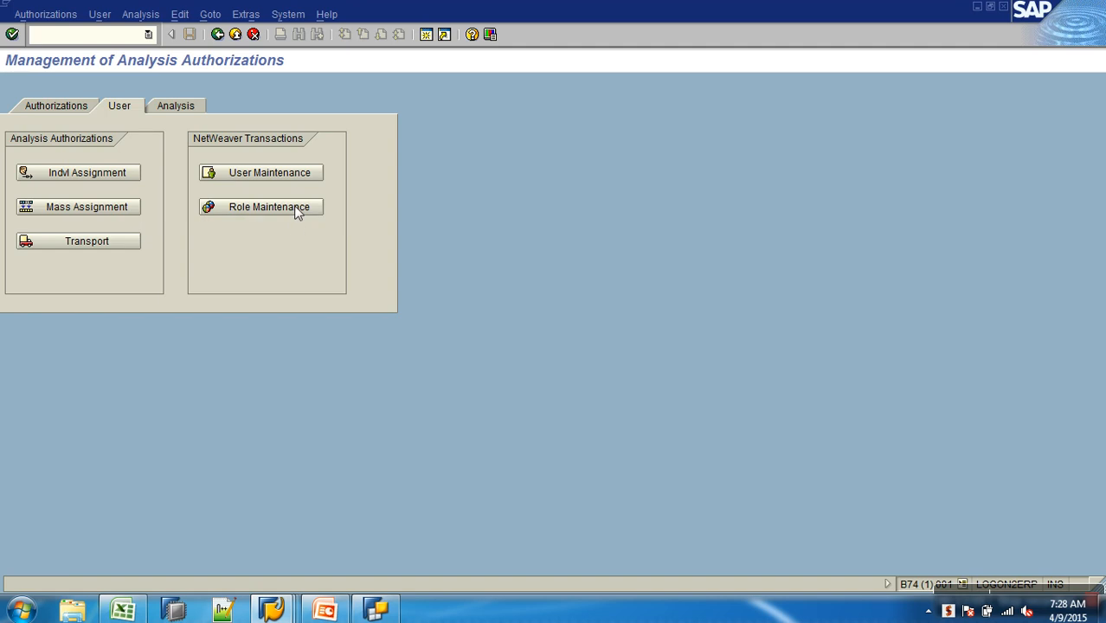
{"action": "left_click", "coordinate": [964, 586]}
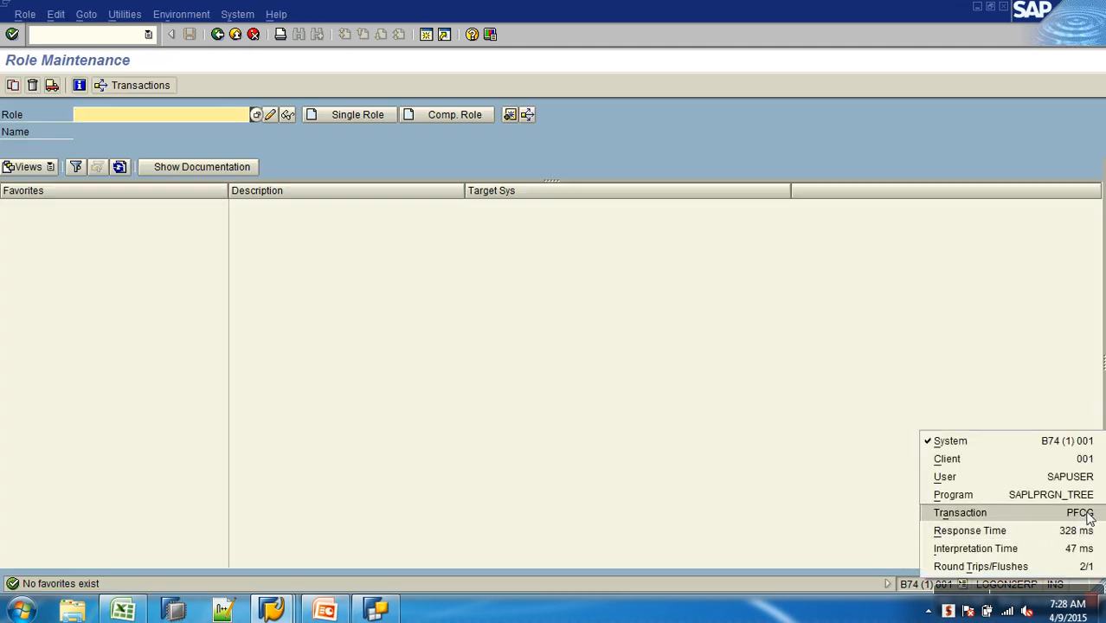
{"action": "left_click", "coordinate": [757, 336]}
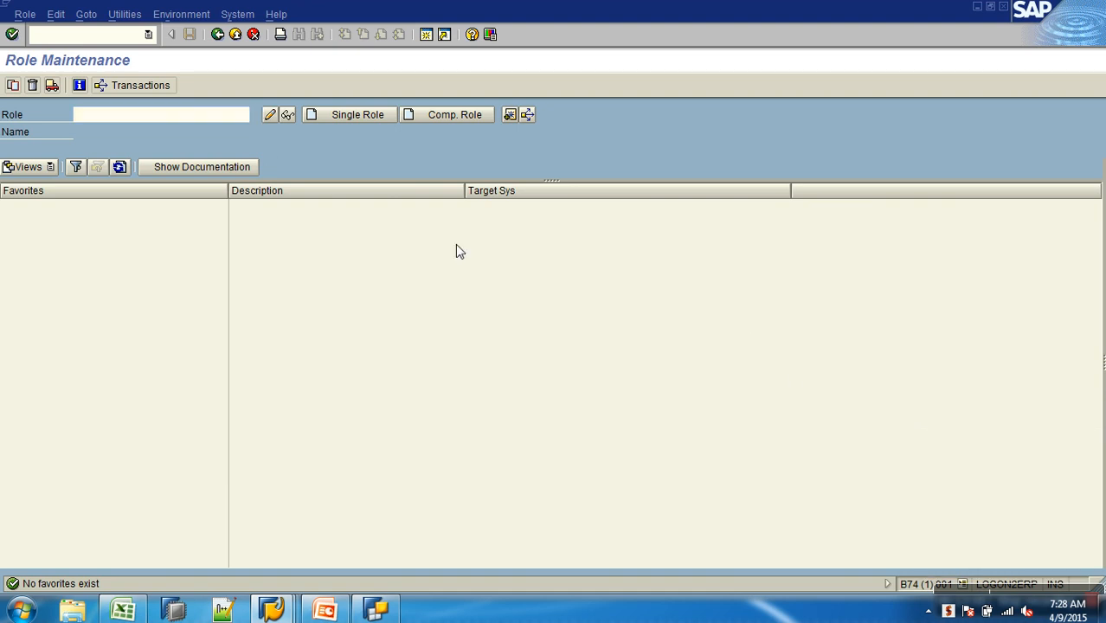
Create the single role YROLE_S_SALES with the description Store Sales and save it
{"action": "left_click", "coordinate": [210, 119]}
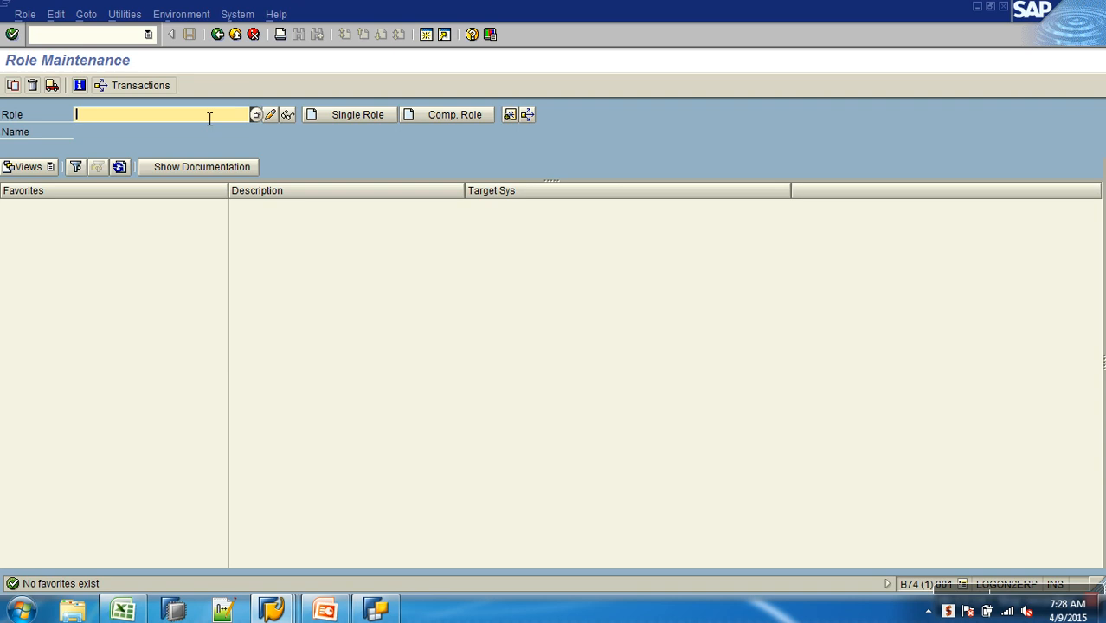
{"action": "type", "text": "yrole_"}
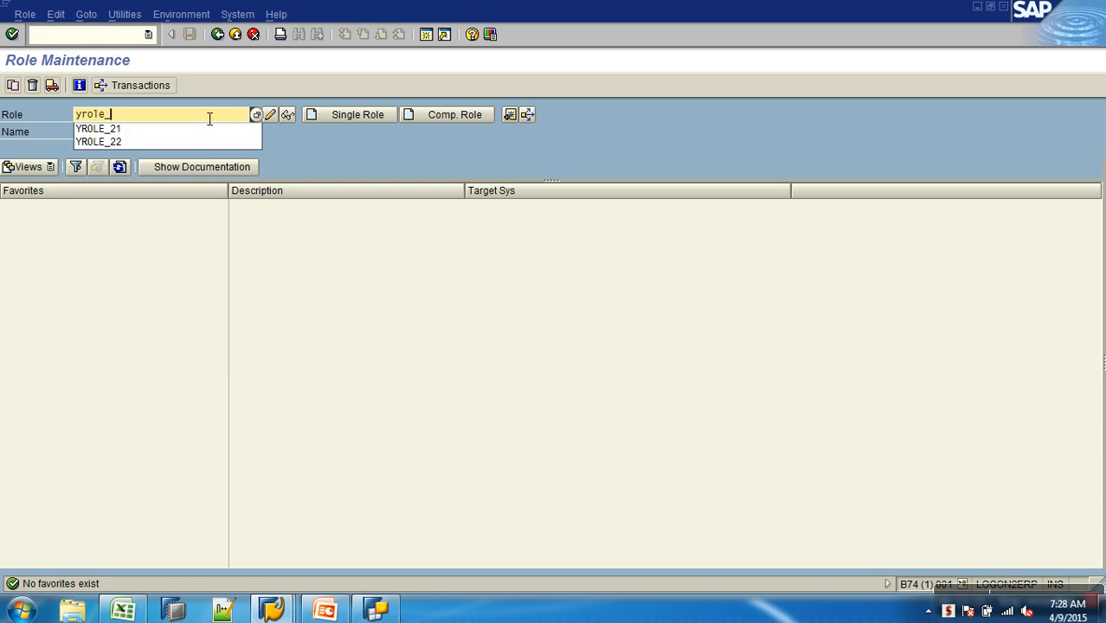
{"action": "type", "text": "s_sales"}
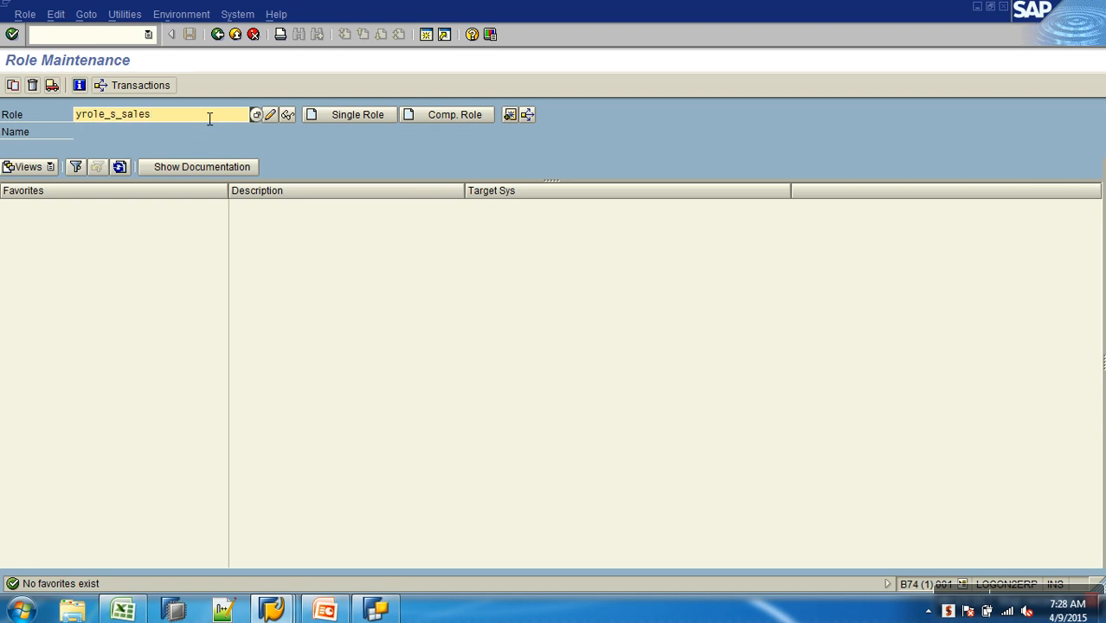
{"action": "key", "text": "Return"}
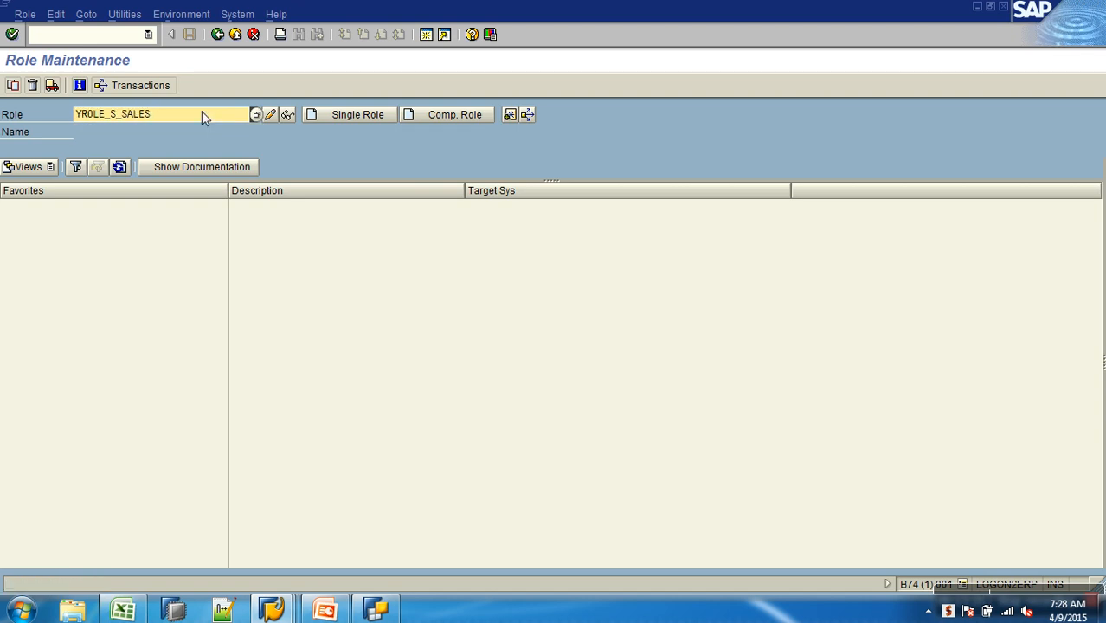
{"action": "left_click", "coordinate": [379, 114]}
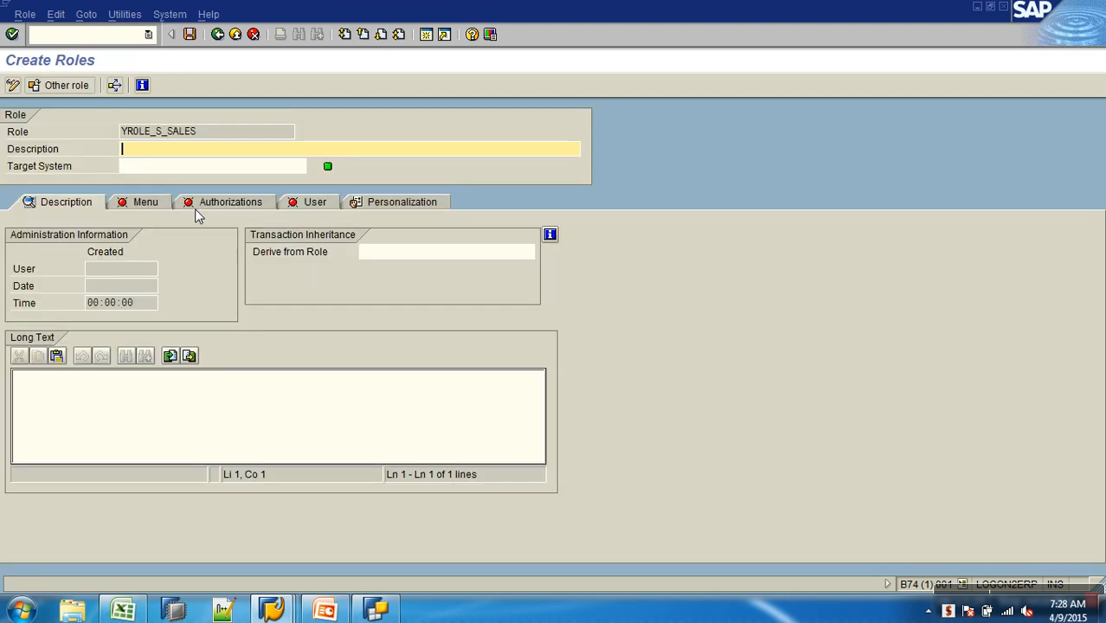
{"action": "type", "text": "Store Sales"}
{"action": "key", "text": "Return"}
{"action": "left_click", "coordinate": [216, 288]}
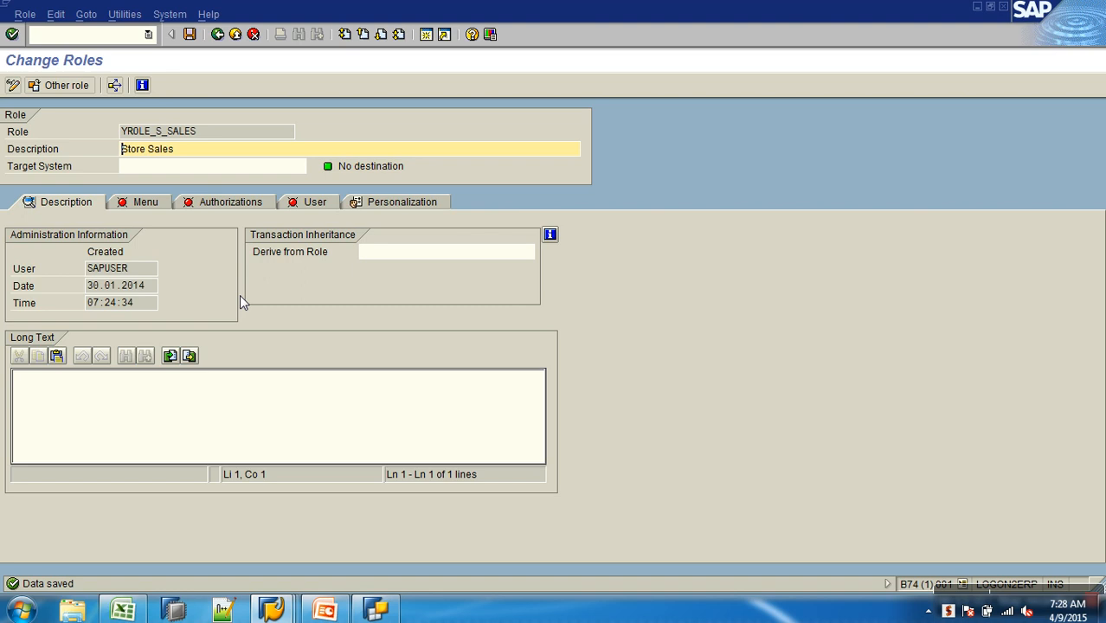
Assign transaction RSRT to the role menu of YROLE_S_SALES and save the role
{"action": "left_click", "coordinate": [138, 205]}
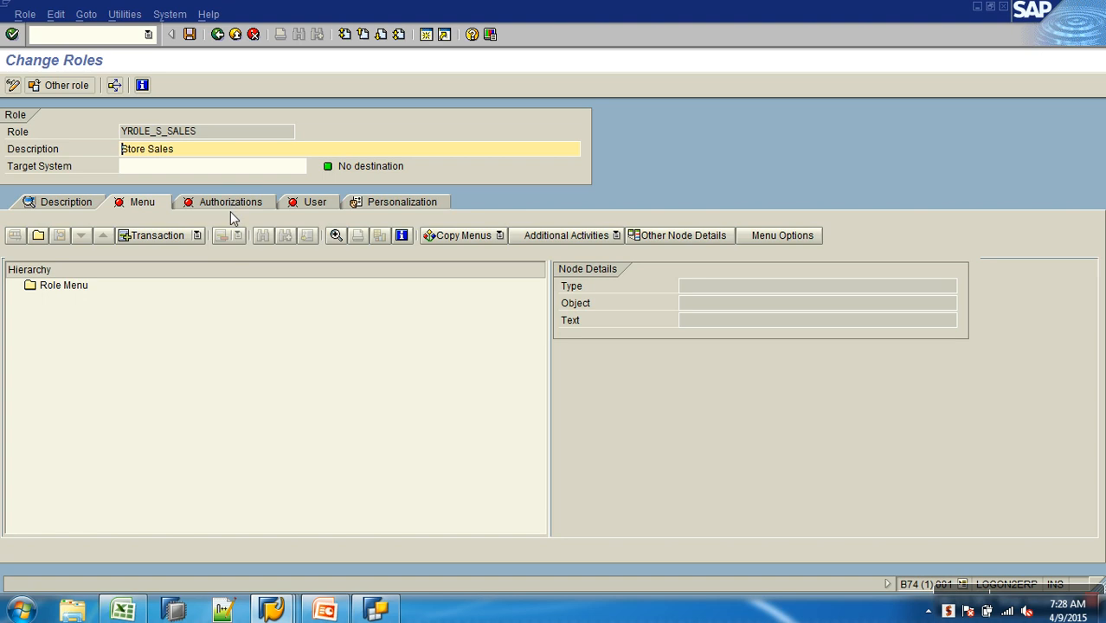
{"action": "left_click", "coordinate": [63, 290]}
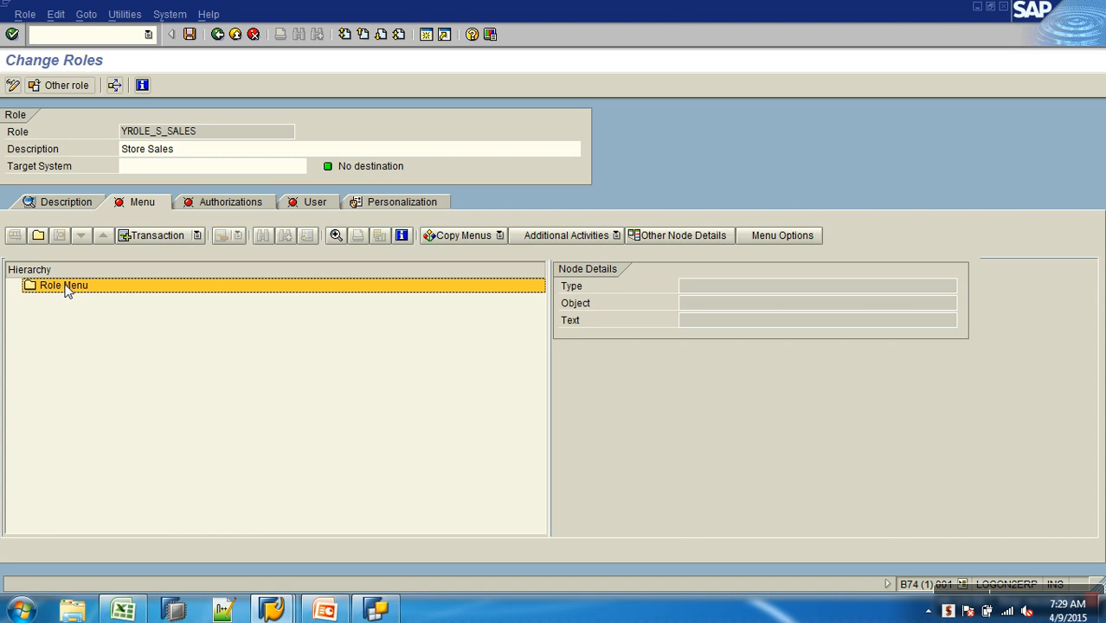
{"action": "left_click", "coordinate": [154, 203]}
{"action": "left_click", "coordinate": [175, 237]}
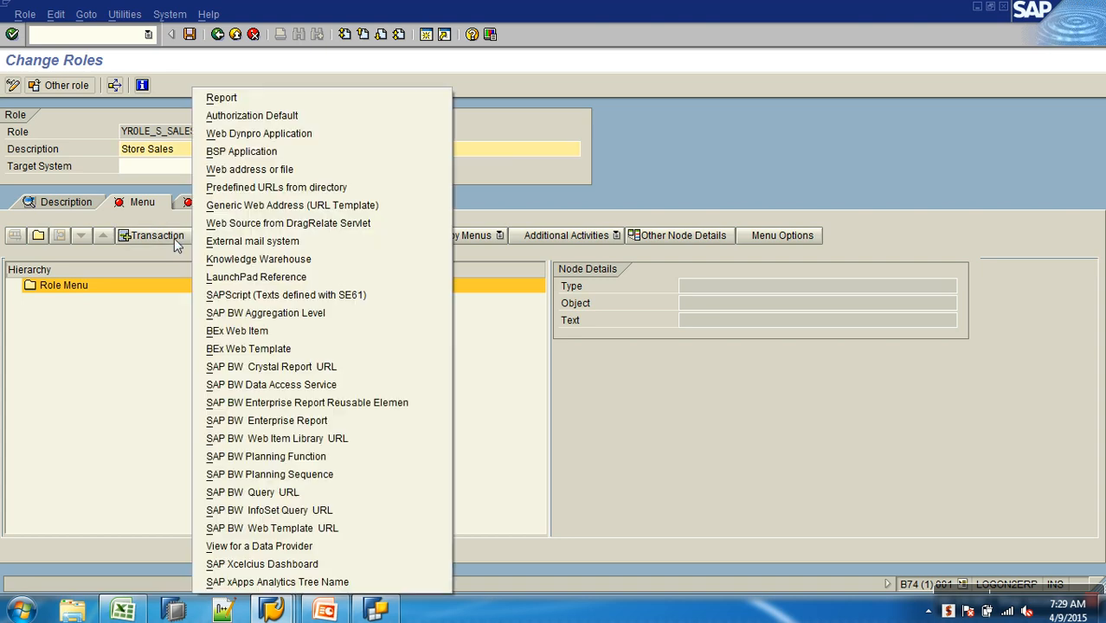
{"action": "left_click", "coordinate": [145, 238]}
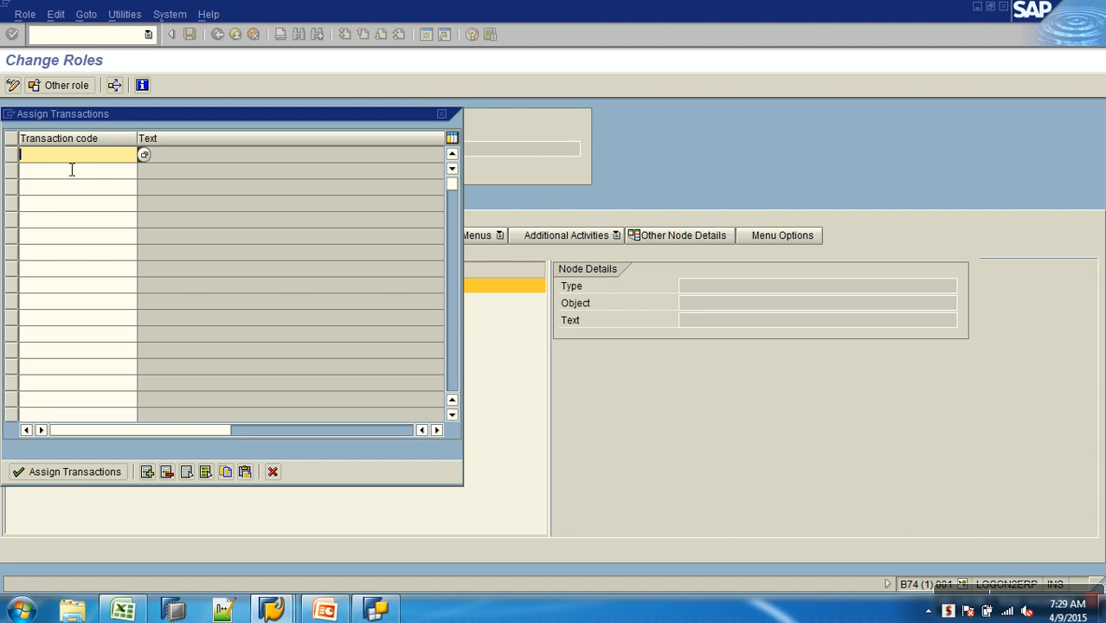
{"action": "type", "text": "RSRT"}
{"action": "key", "text": "Return"}
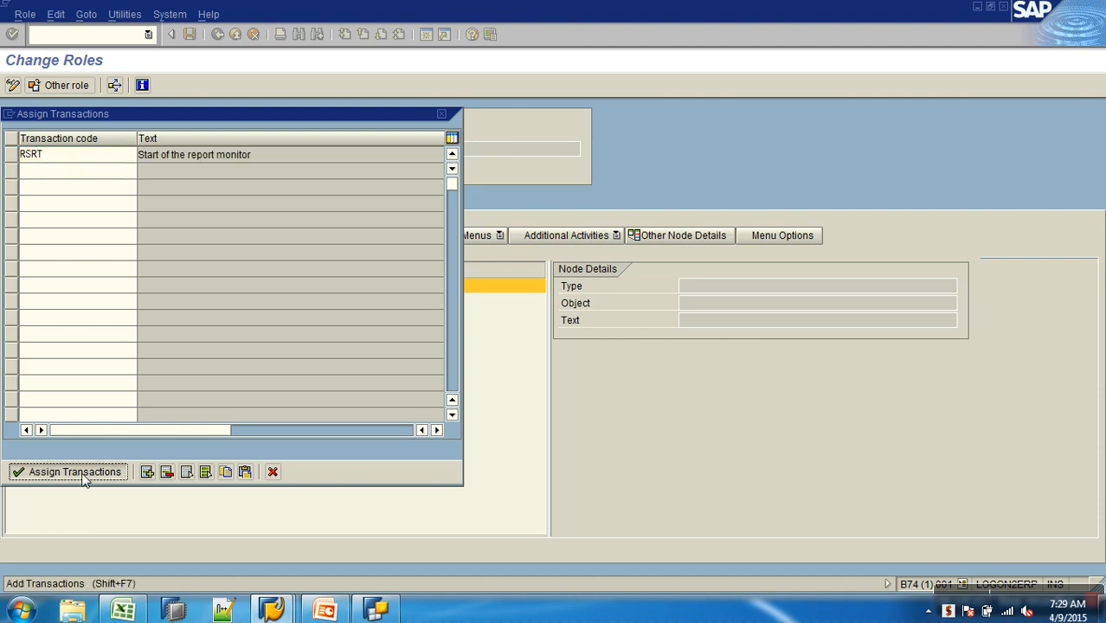
{"action": "left_click", "coordinate": [84, 474]}
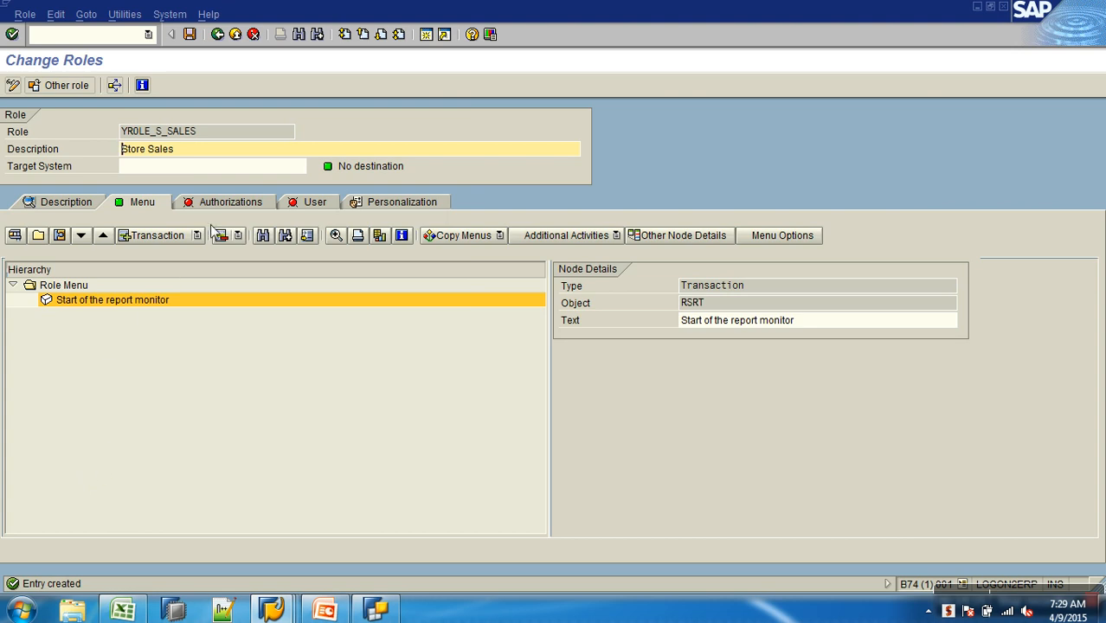
{"action": "left_click", "coordinate": [190, 33]}
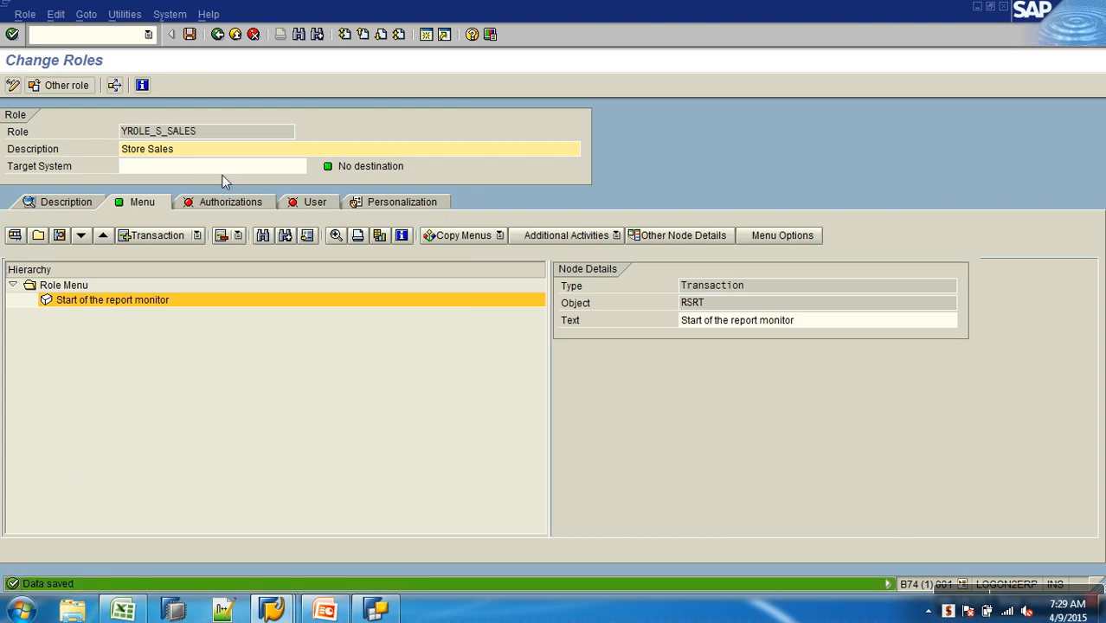
{"action": "left_click", "coordinate": [227, 205]}
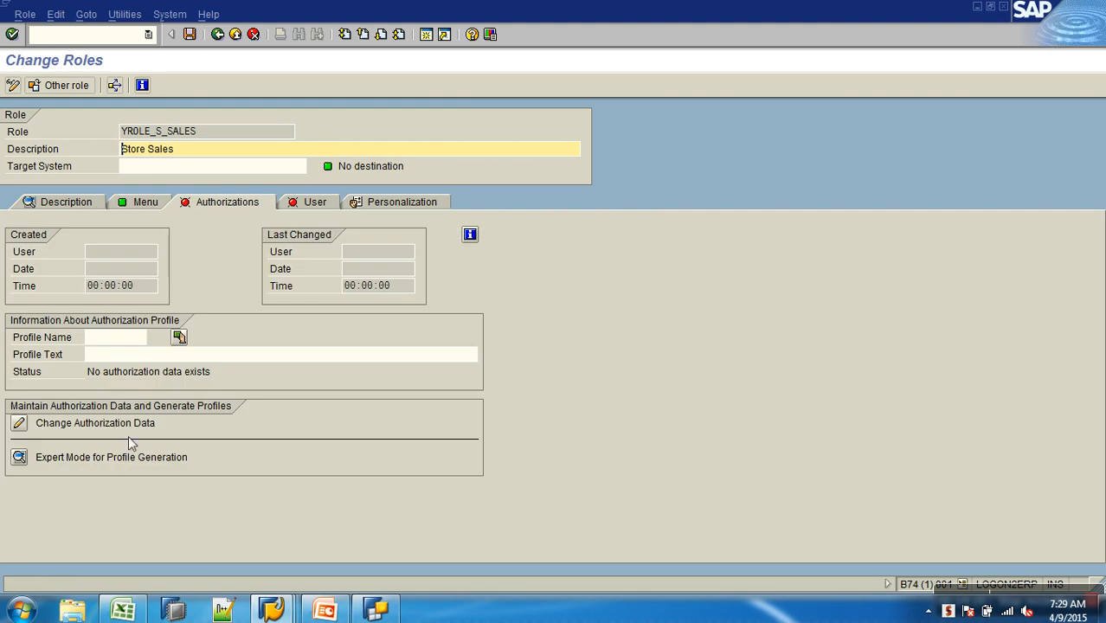
{"action": "left_click", "coordinate": [19, 423]}
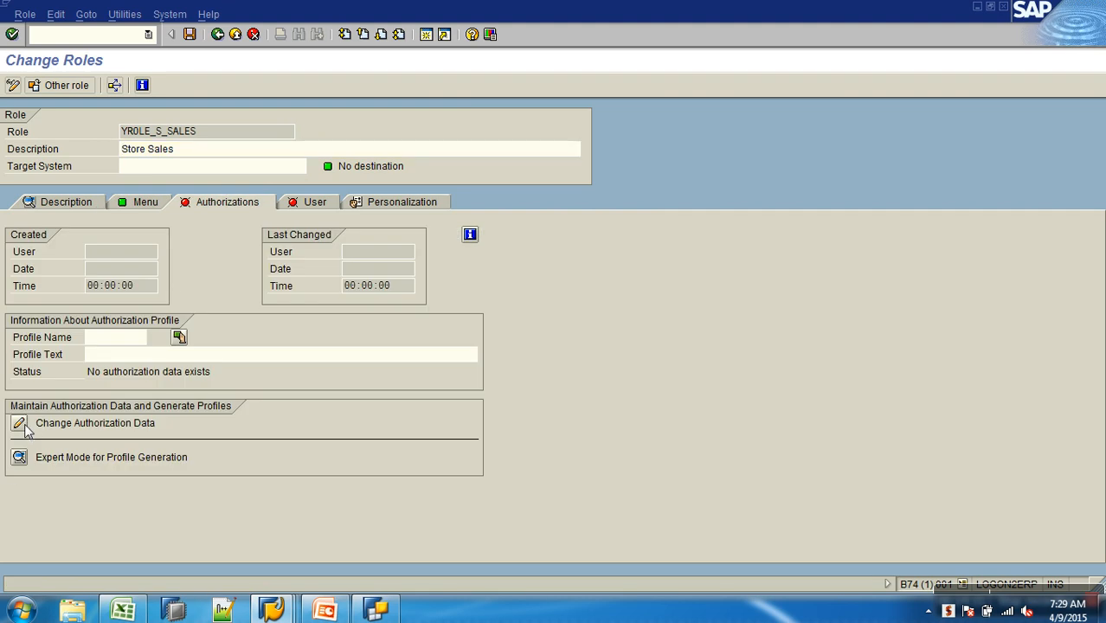
{"action": "left_click", "coordinate": [67, 455]}
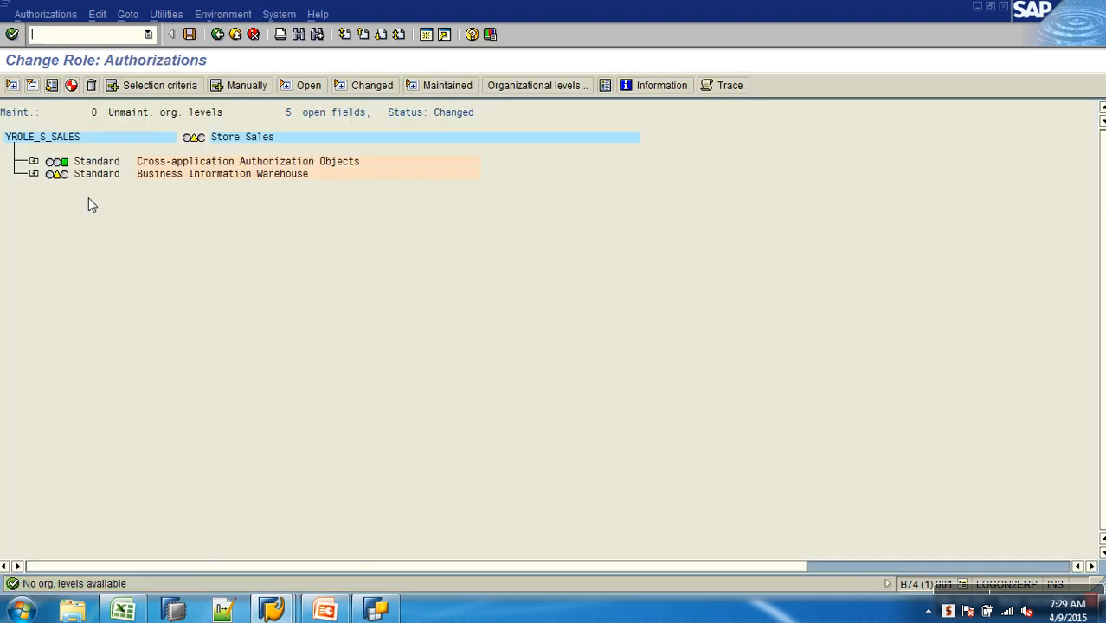
{"action": "left_click", "coordinate": [33, 174]}
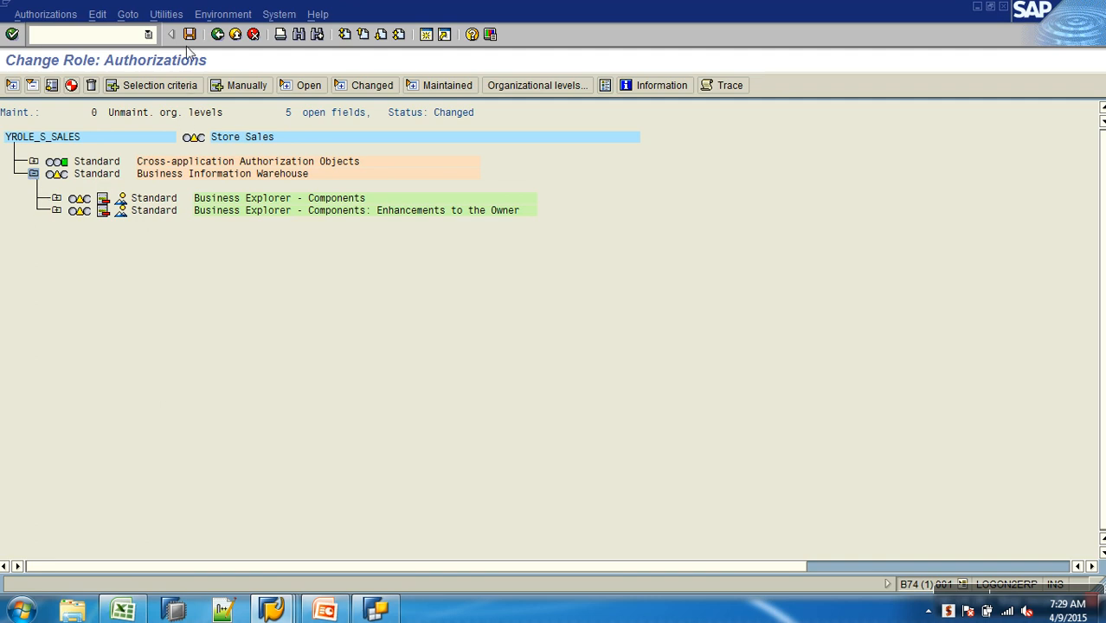
{"action": "left_click", "coordinate": [166, 14]}
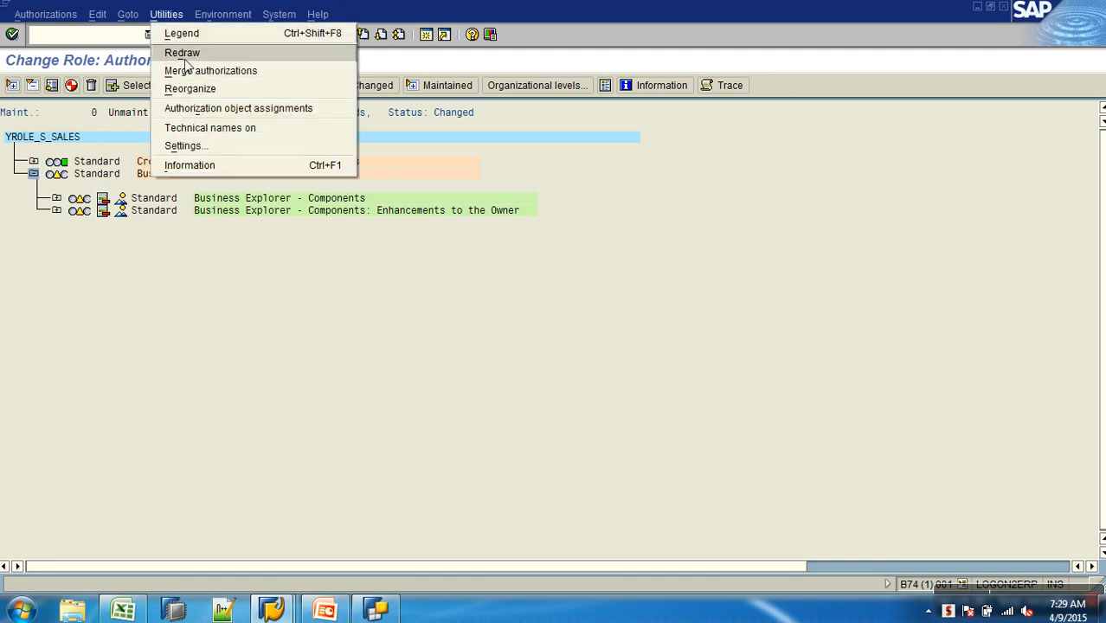
{"action": "left_click", "coordinate": [223, 130]}
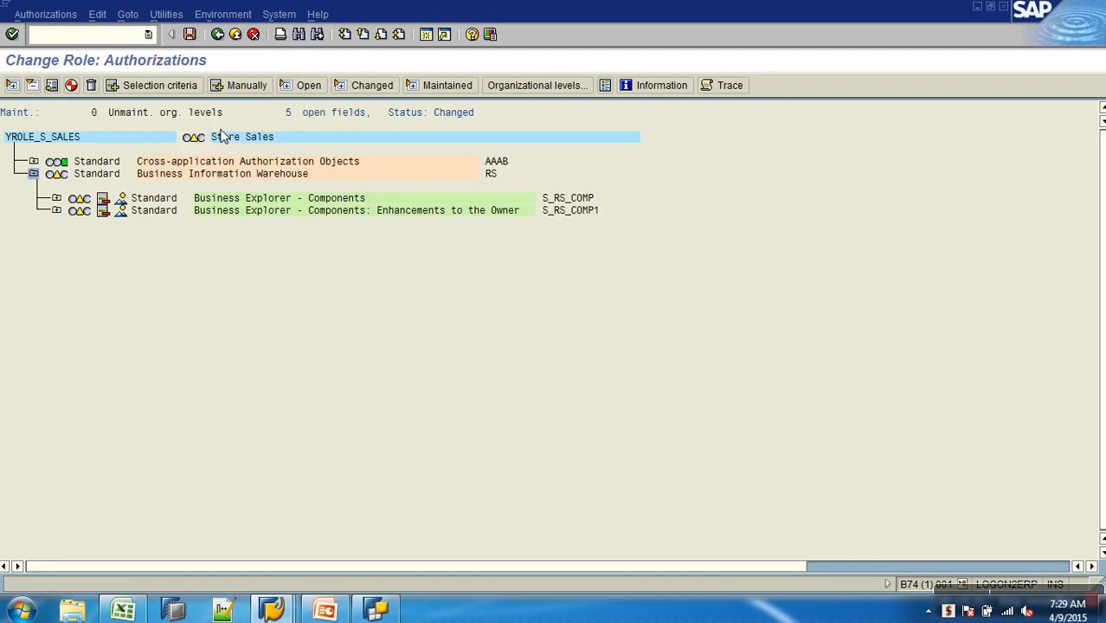
{"action": "left_click", "coordinate": [56, 198]}
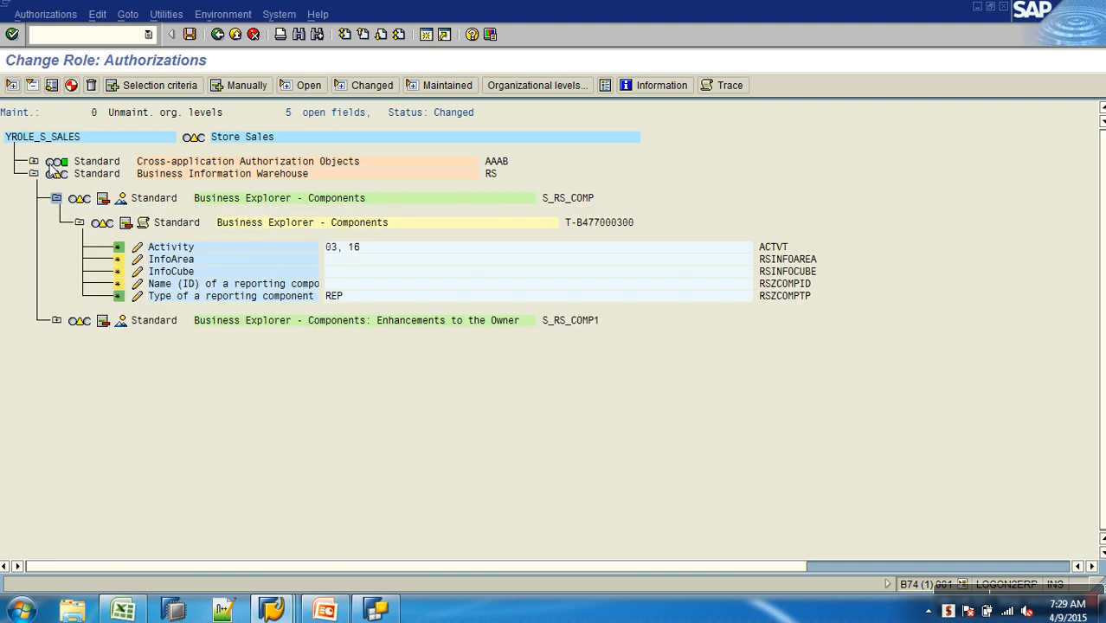
{"action": "left_click", "coordinate": [34, 162]}
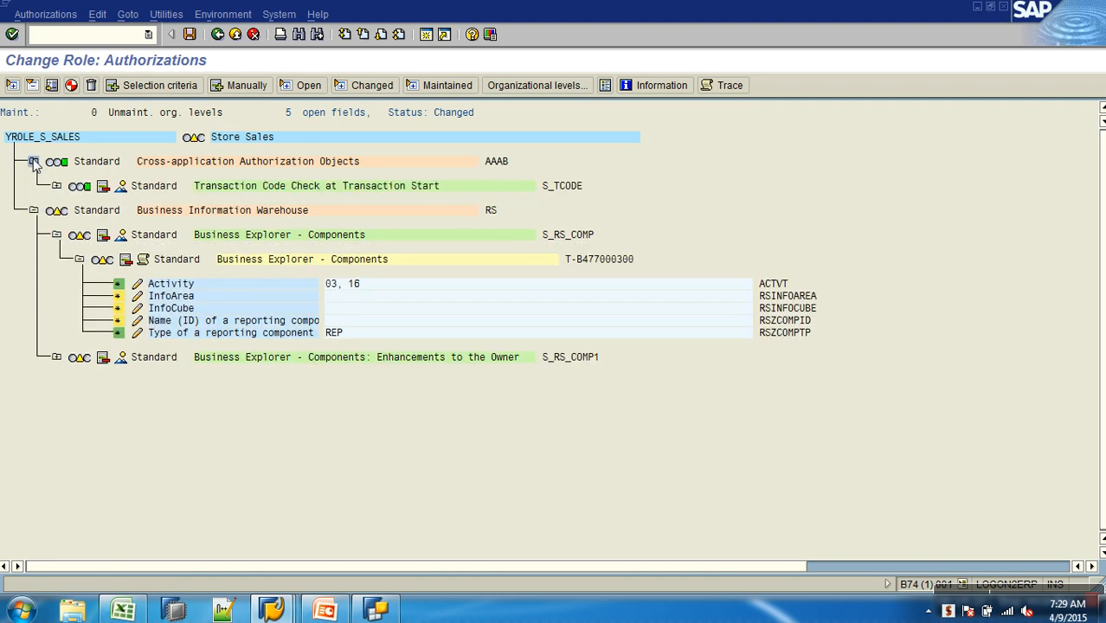
{"action": "left_click", "coordinate": [235, 34]}
{"action": "left_click", "coordinate": [86, 205]}
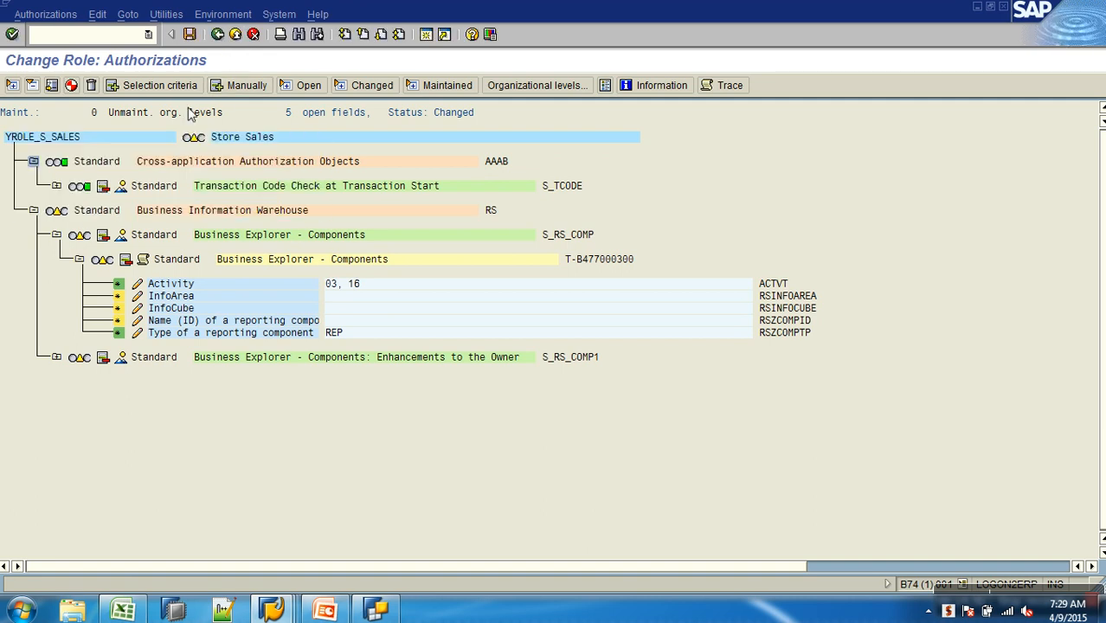
{"action": "left_click", "coordinate": [253, 36]}
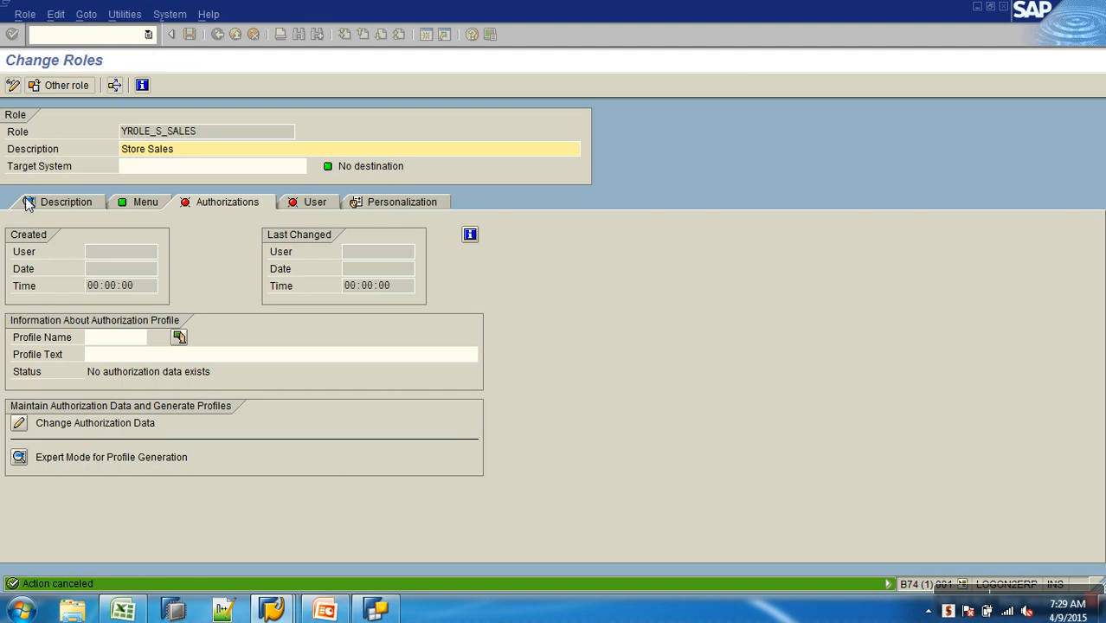
{"action": "left_click", "coordinate": [26, 205]}
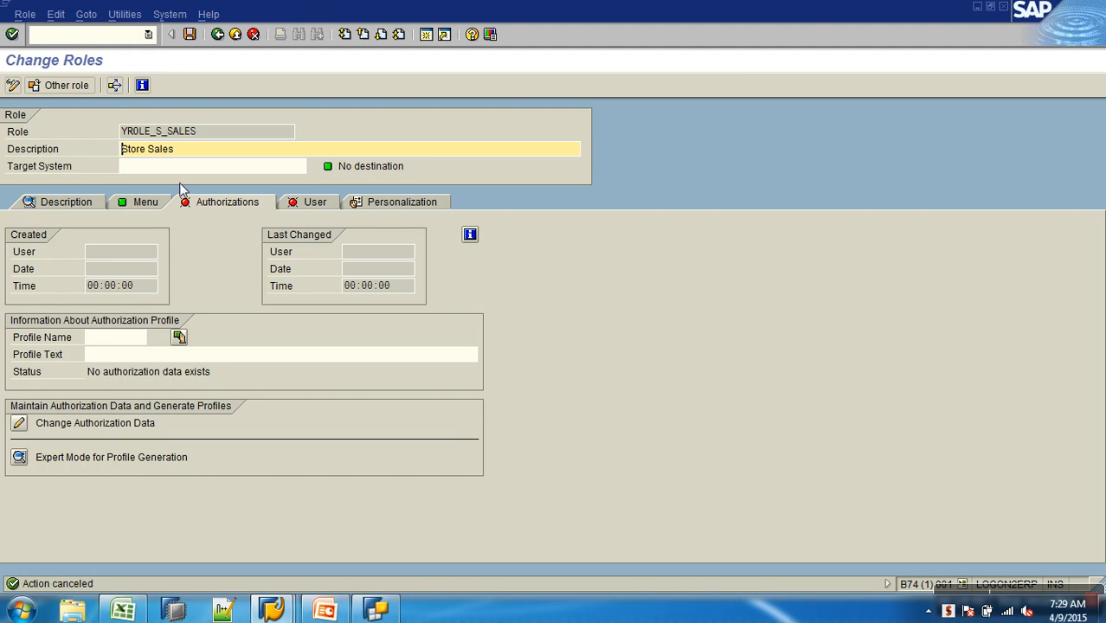
Delete the report monitor transaction RSRT from the role menu of YROLE_S_SALES and save the role
{"action": "left_click", "coordinate": [143, 205]}
{"action": "left_click", "coordinate": [85, 300]}
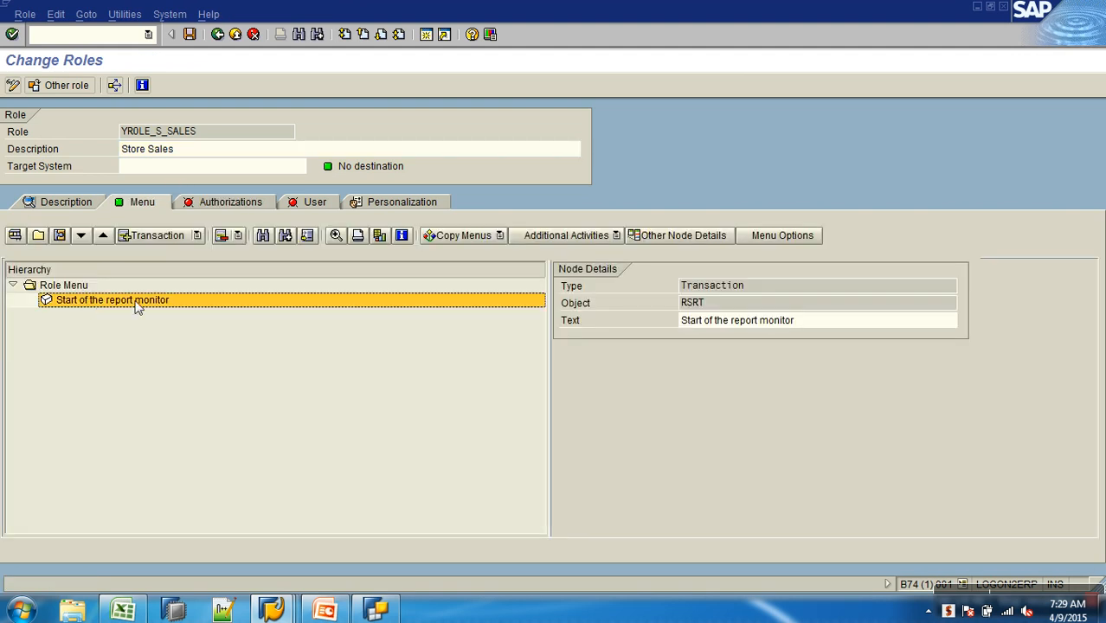
{"action": "left_click", "coordinate": [221, 237]}
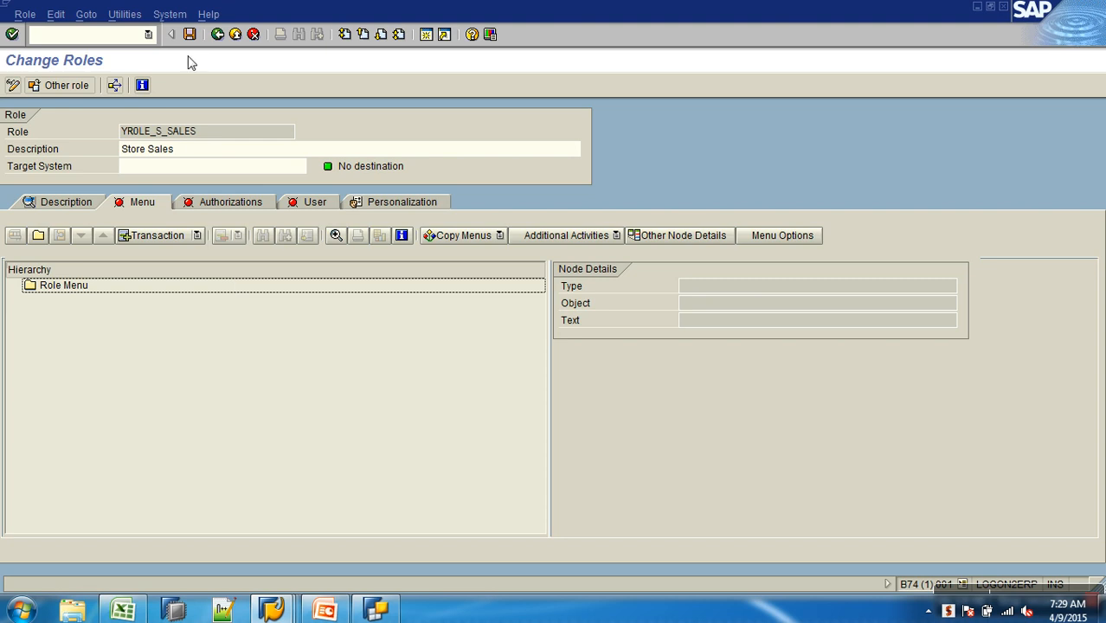
{"action": "left_click", "coordinate": [190, 34]}
Open the role's authorization data for changing and adopt the template S_RS_RREPU (BW Role: Reporting User)
{"action": "left_click", "coordinate": [229, 203]}
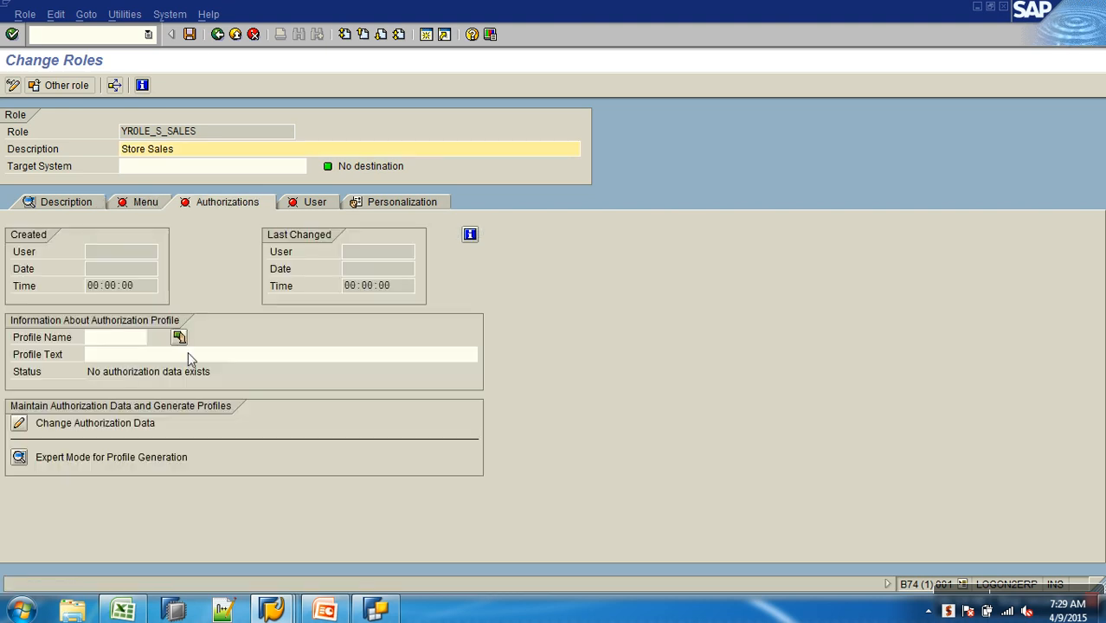
{"action": "left_click", "coordinate": [18, 425]}
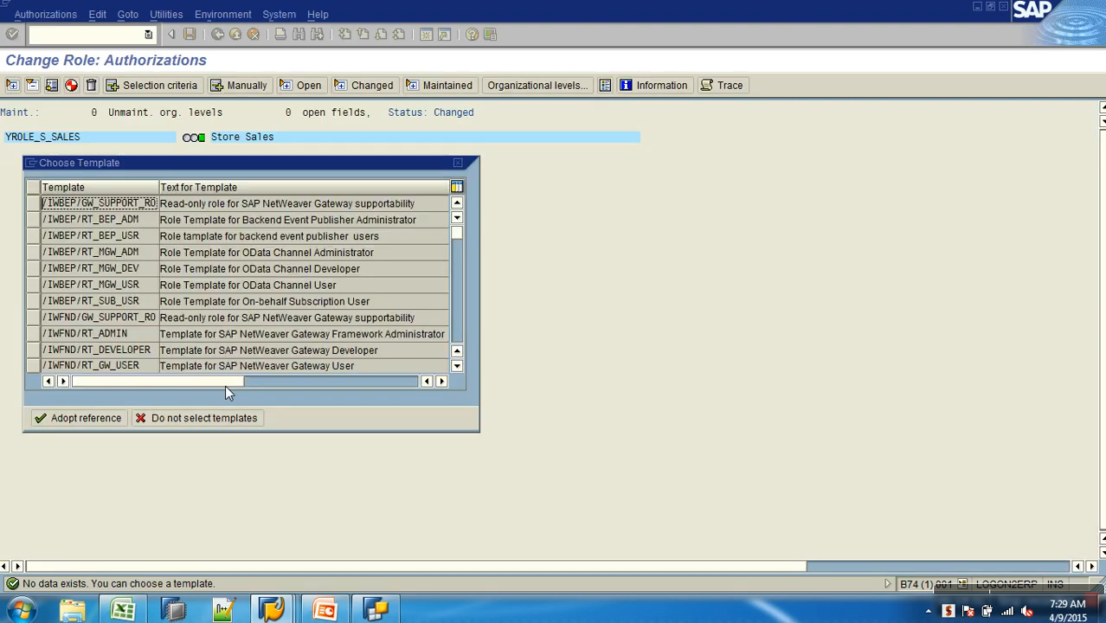
{"action": "left_click_drag", "start_coordinate": [251, 162], "coordinate": [486, 154]}
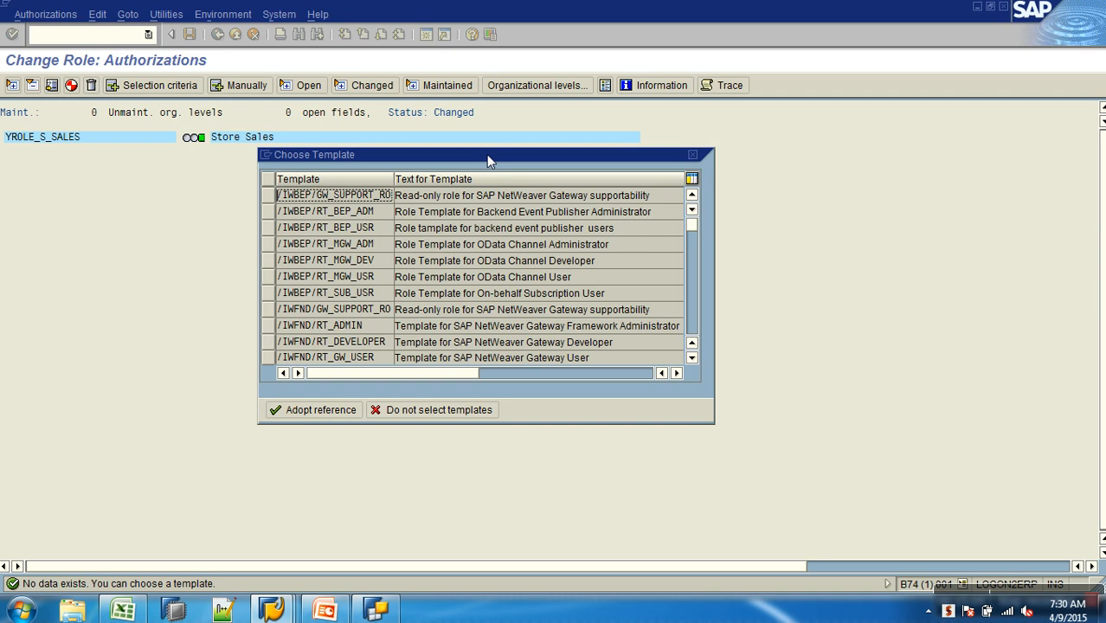
{"action": "left_click", "coordinate": [694, 316]}
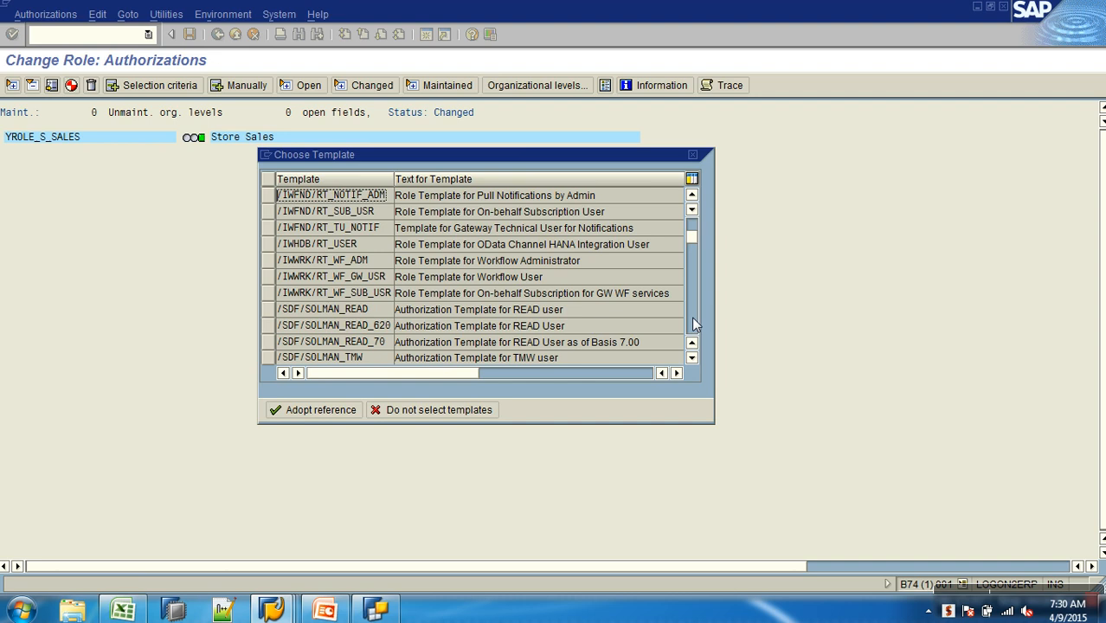
{"action": "left_click", "coordinate": [692, 318]}
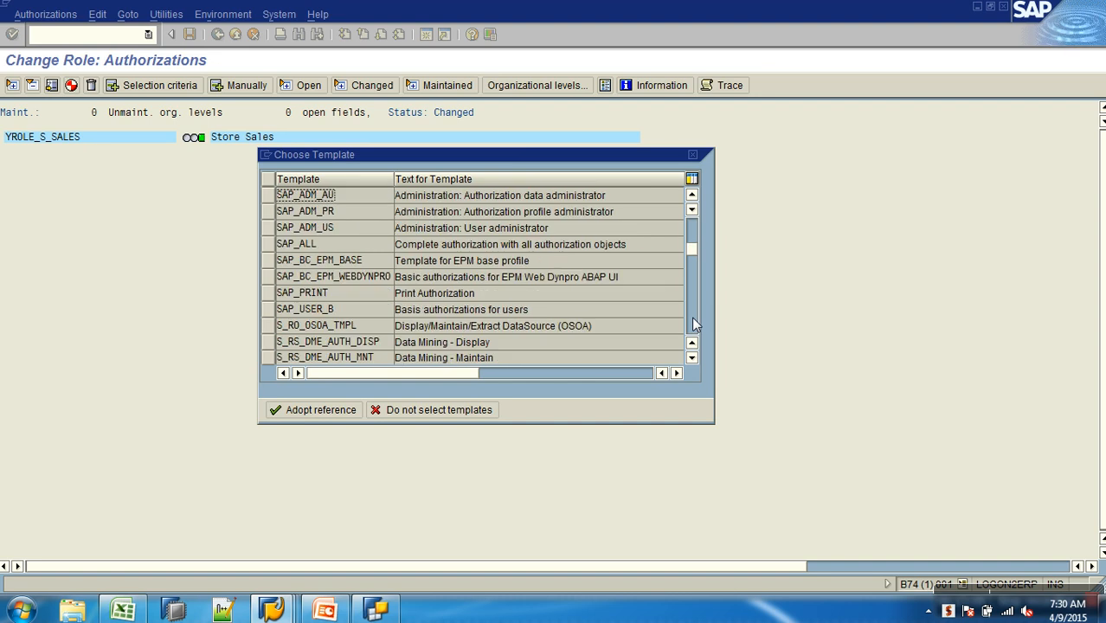
{"action": "left_click", "coordinate": [693, 318]}
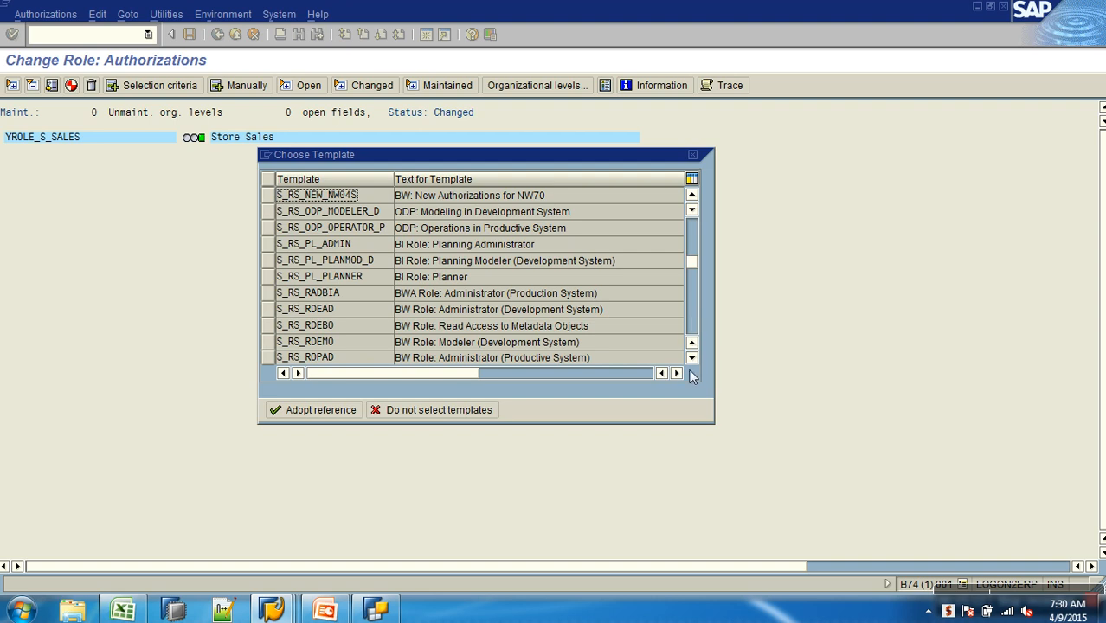
{"action": "left_click", "coordinate": [692, 359]}
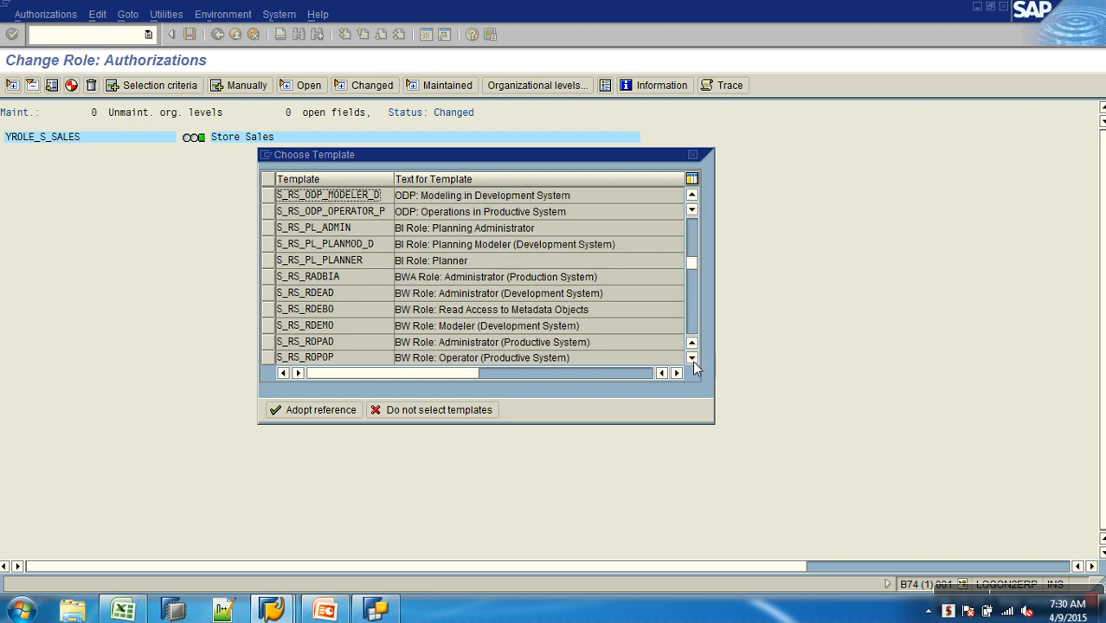
{"action": "left_click", "coordinate": [692, 326]}
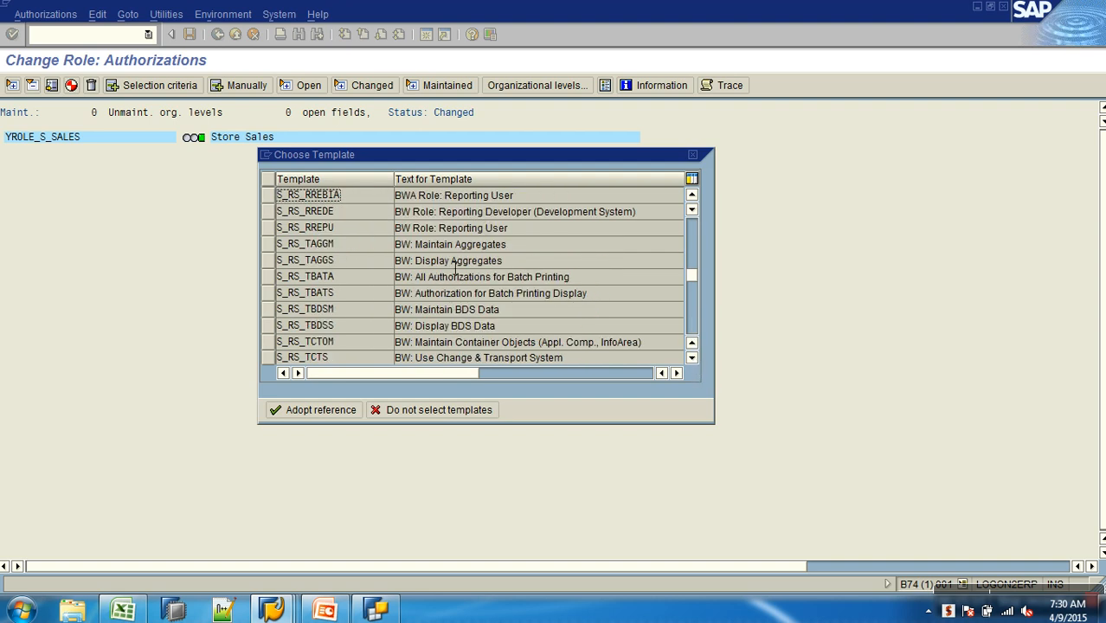
{"action": "left_click", "coordinate": [395, 227]}
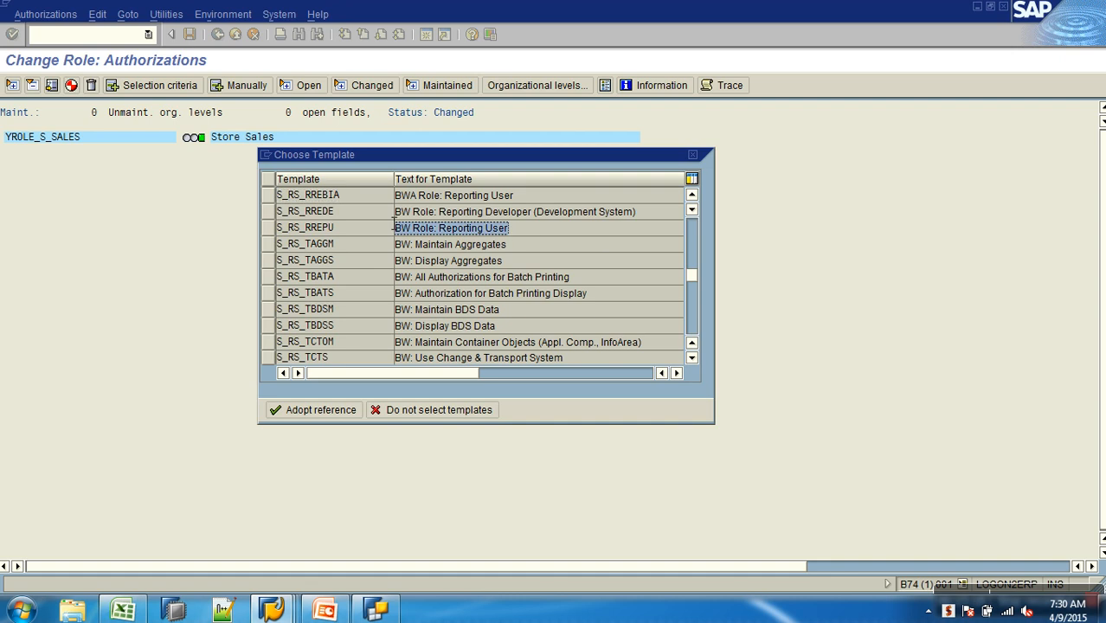
{"action": "left_click", "coordinate": [268, 228]}
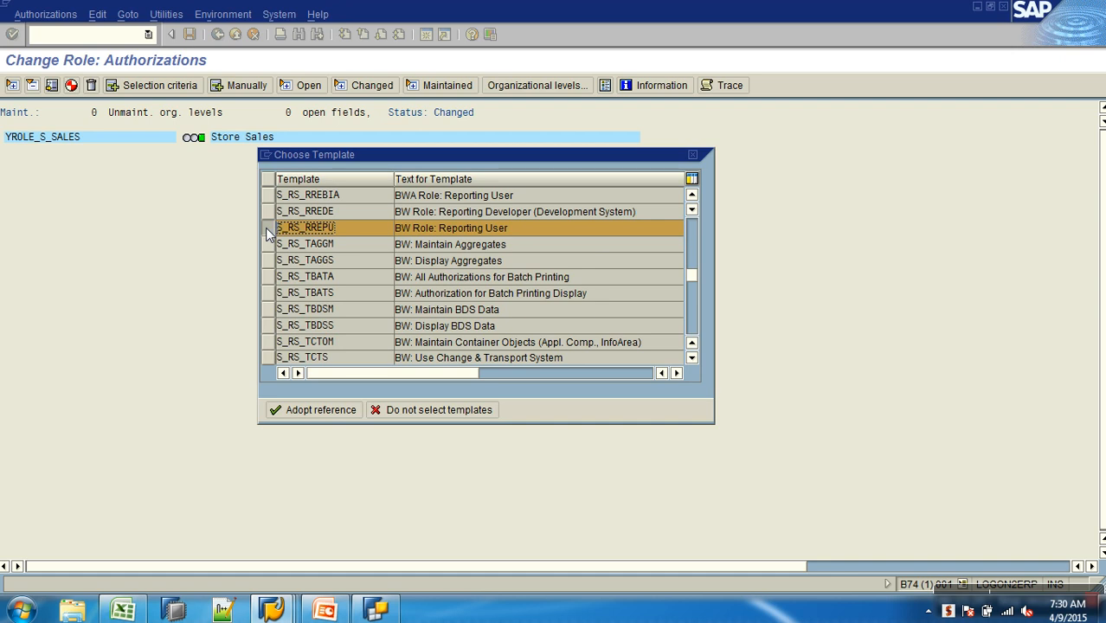
{"action": "left_click", "coordinate": [292, 413]}
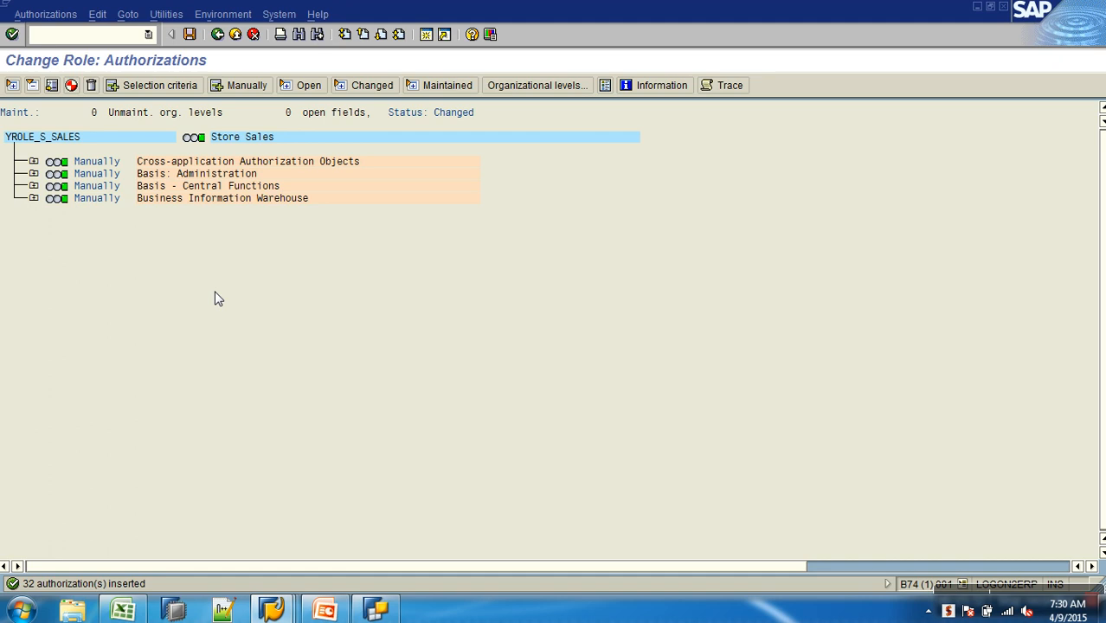
Turn on technical names and expand Business Information Warehouse to examine its authorization objects, especially S_RS_COMP and S_RS_COMP1
{"action": "left_click", "coordinate": [166, 13]}
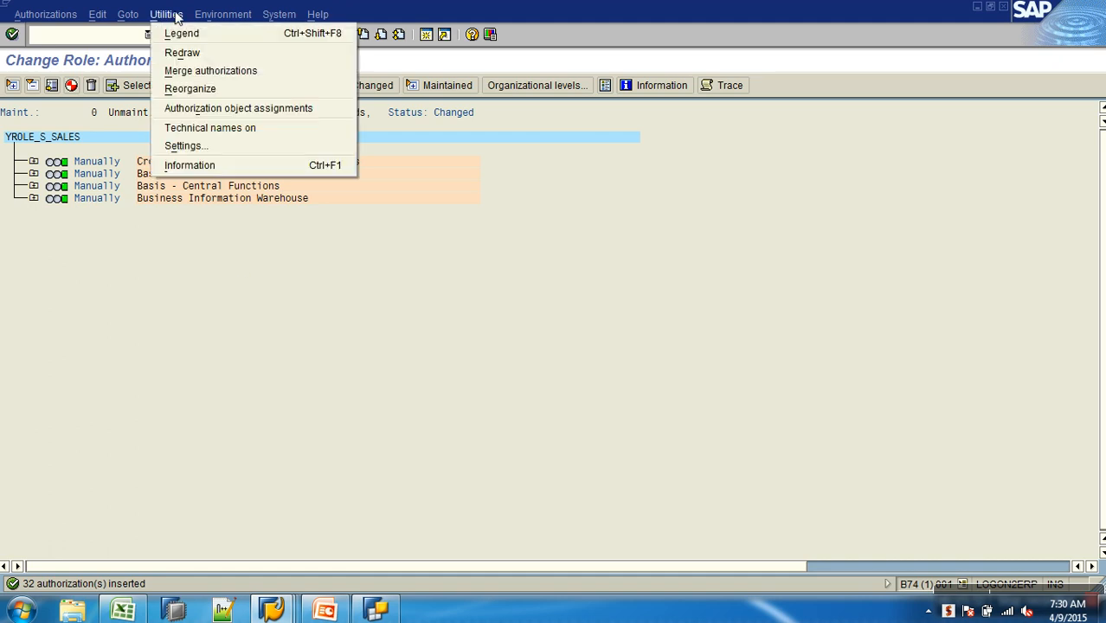
{"action": "left_click", "coordinate": [225, 128]}
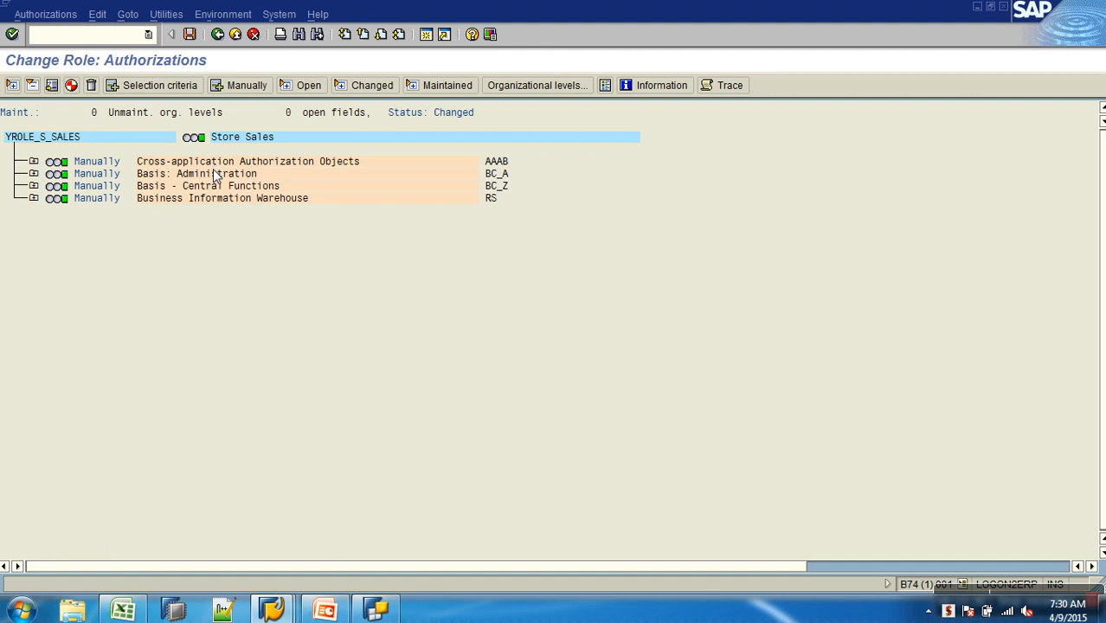
{"action": "left_click", "coordinate": [33, 199]}
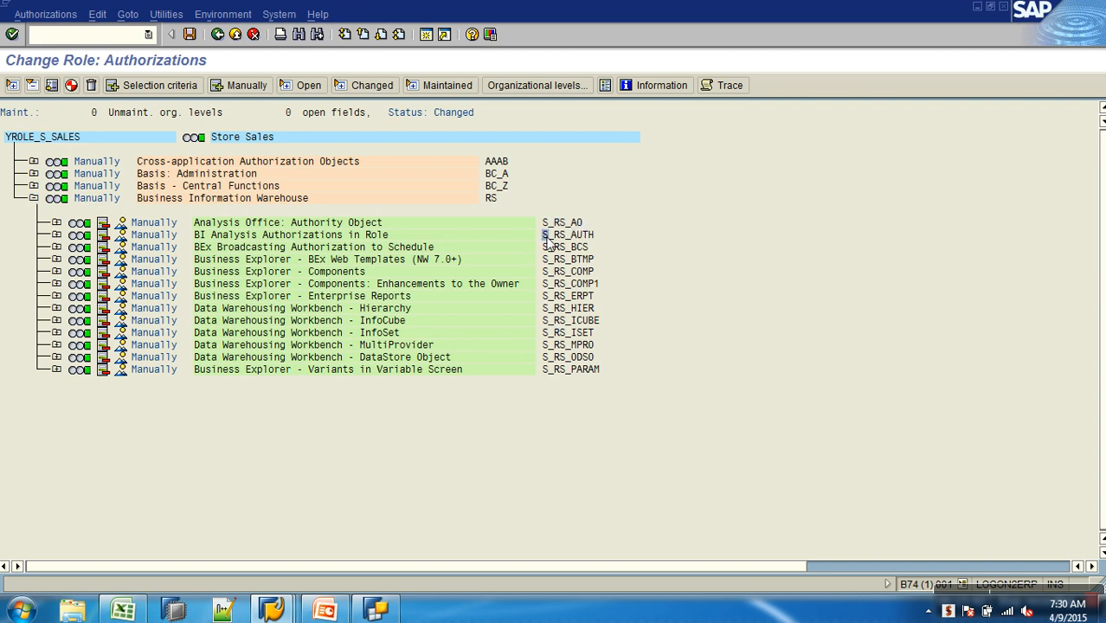
{"action": "left_click", "coordinate": [579, 272]}
{"action": "left_click", "coordinate": [586, 284]}
{"action": "left_click", "coordinate": [569, 284]}
{"action": "left_click", "coordinate": [579, 283]}
{"action": "left_click", "coordinate": [585, 271]}
{"action": "left_click", "coordinate": [584, 281]}
Expand S_RS_COMP and review the activities allowed in its first authorization
{"action": "left_click", "coordinate": [56, 271]}
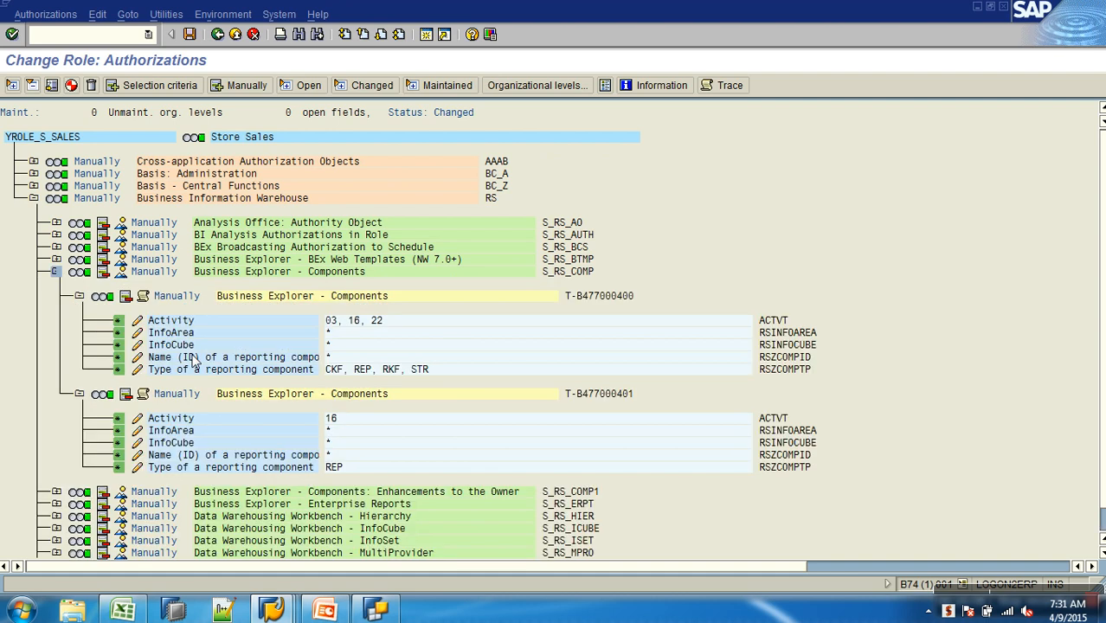
{"action": "scroll", "coordinate": [192, 361], "scroll_direction": "down", "scroll_amount": 1}
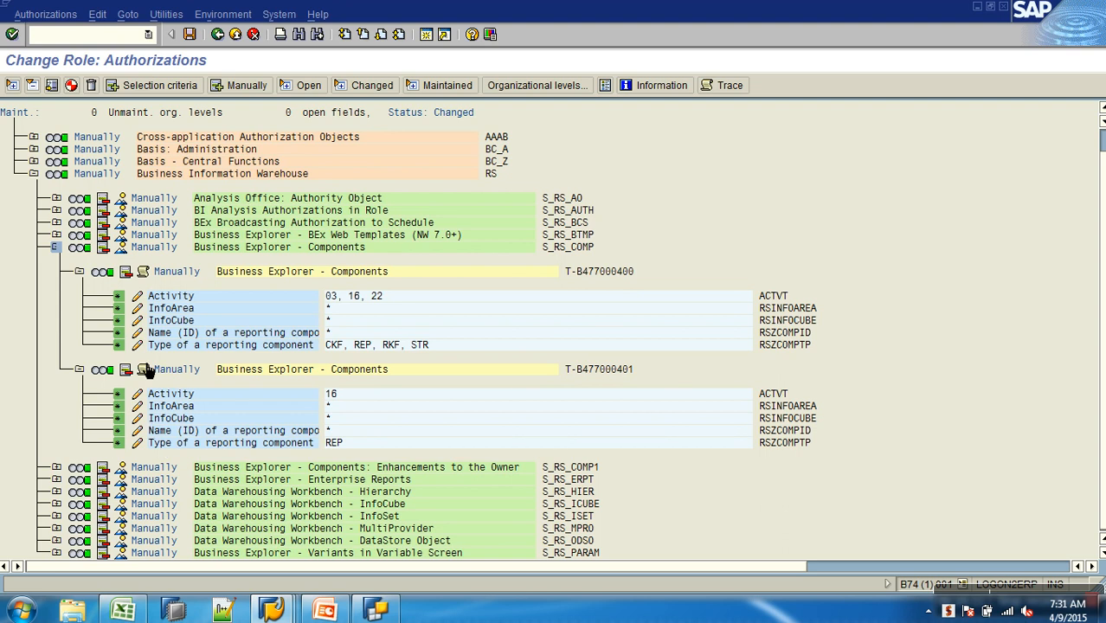
{"action": "left_click", "coordinate": [139, 297]}
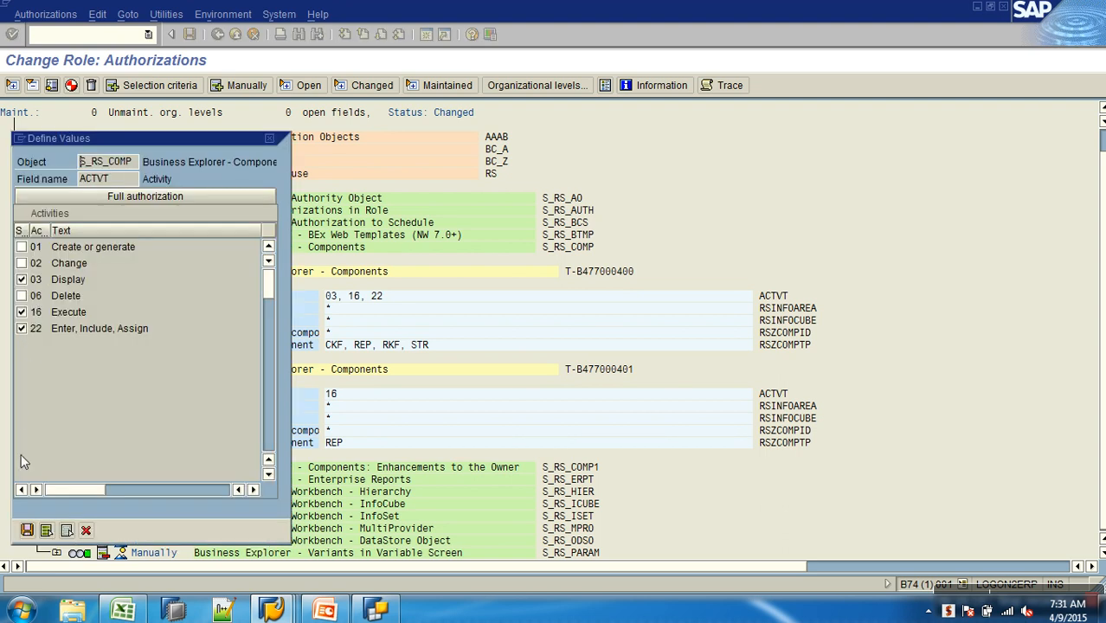
{"action": "left_click", "coordinate": [27, 530]}
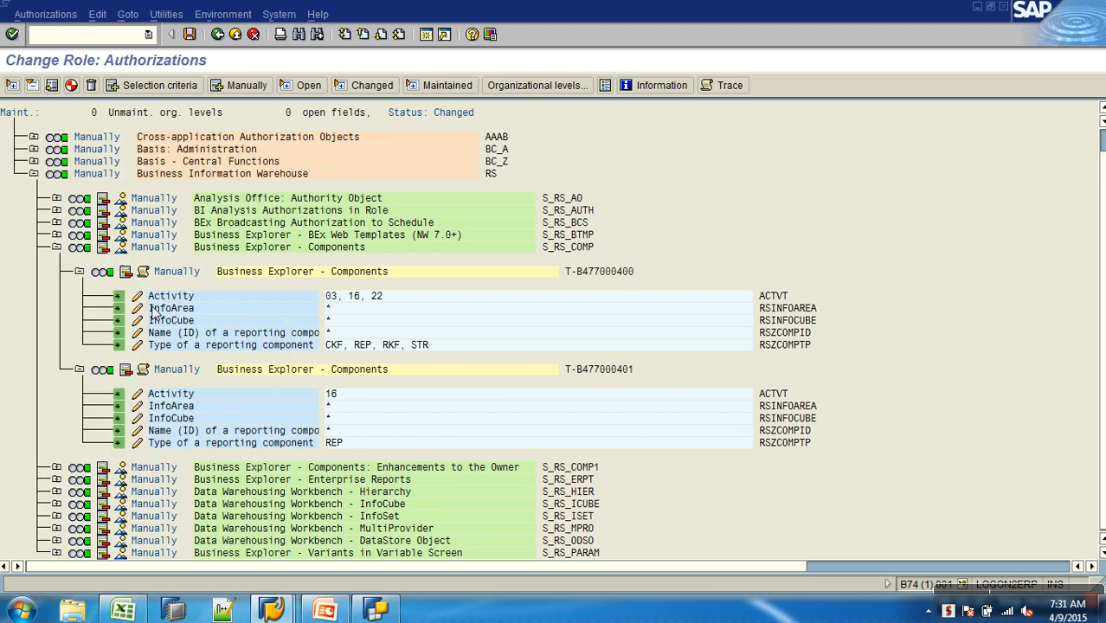
Set the InfoArea of the first S_RS_COMP authorization to AW_SALES, copied from the Excel workbook, and save the field values
{"action": "left_click", "coordinate": [140, 312]}
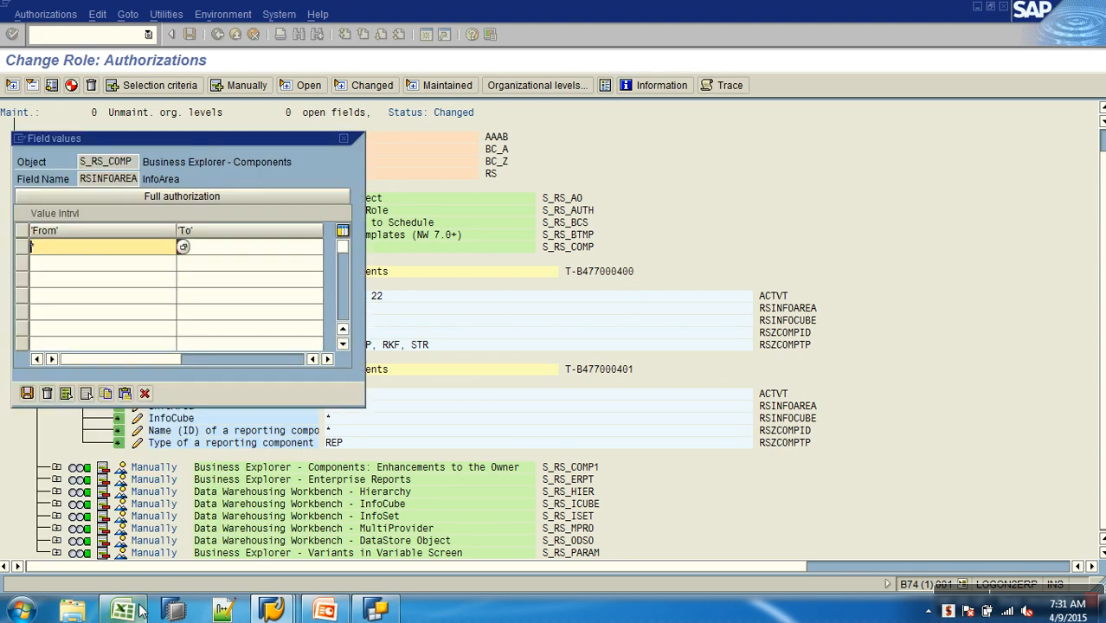
{"action": "left_click", "coordinate": [141, 608]}
{"action": "left_click", "coordinate": [682, 294]}
{"action": "key", "text": "ctrl+c"}
{"action": "key", "text": "alt+Tab"}
{"action": "key", "text": "ctrl+v"}
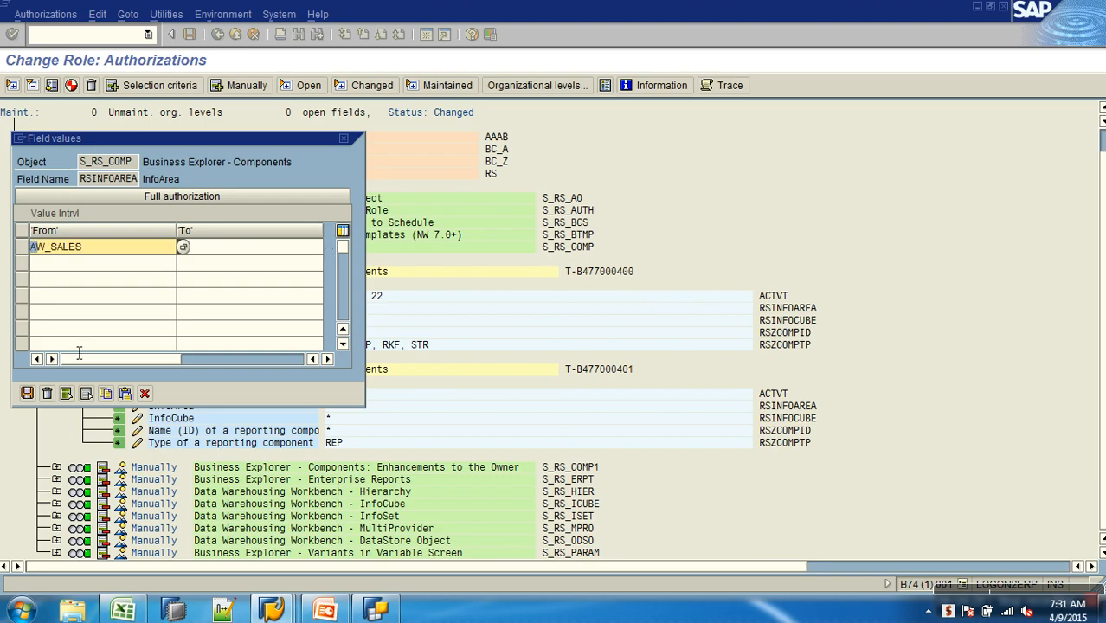
{"action": "left_click", "coordinate": [27, 393]}
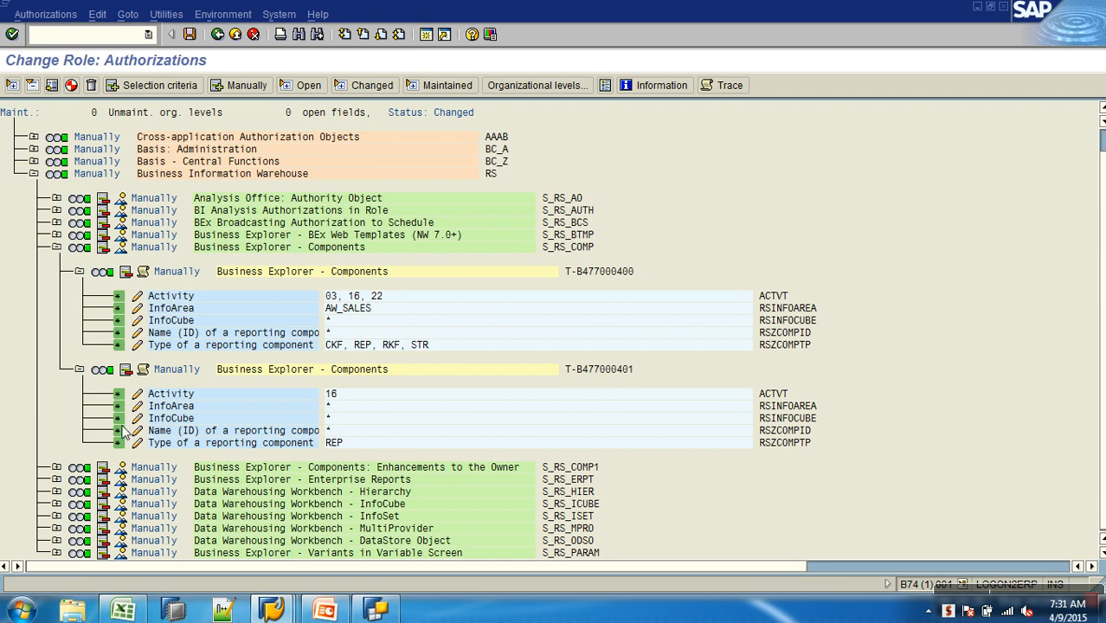
Set the InfoCube of the first S_RS_COMP authorization to AWCSALES, copied from the Excel workbook, and save the field values
{"action": "left_click", "coordinate": [139, 321]}
{"action": "key", "text": "alt+Tab"}
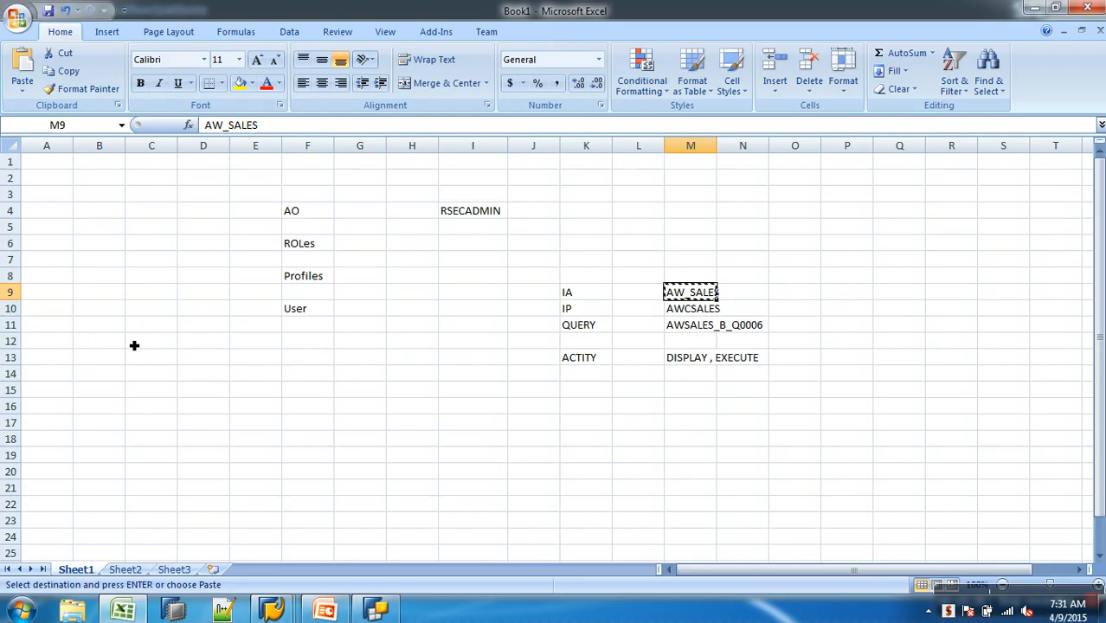
{"action": "left_click", "coordinate": [684, 311]}
{"action": "key", "text": "ctrl+c"}
{"action": "key", "text": "alt+Tab"}
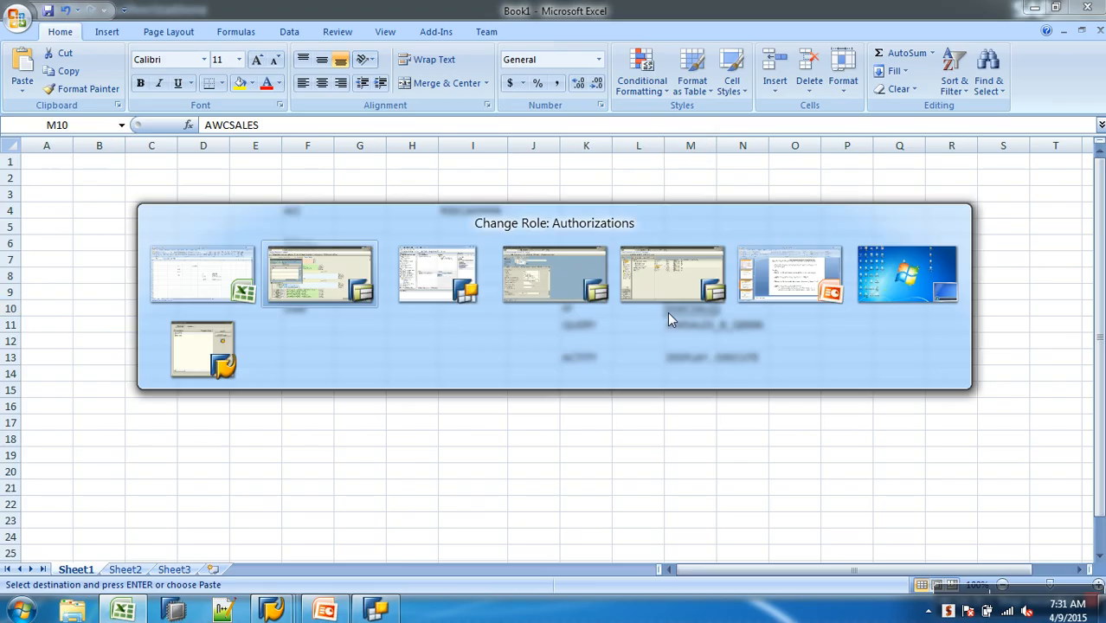
{"action": "key", "text": "ctrl+v"}
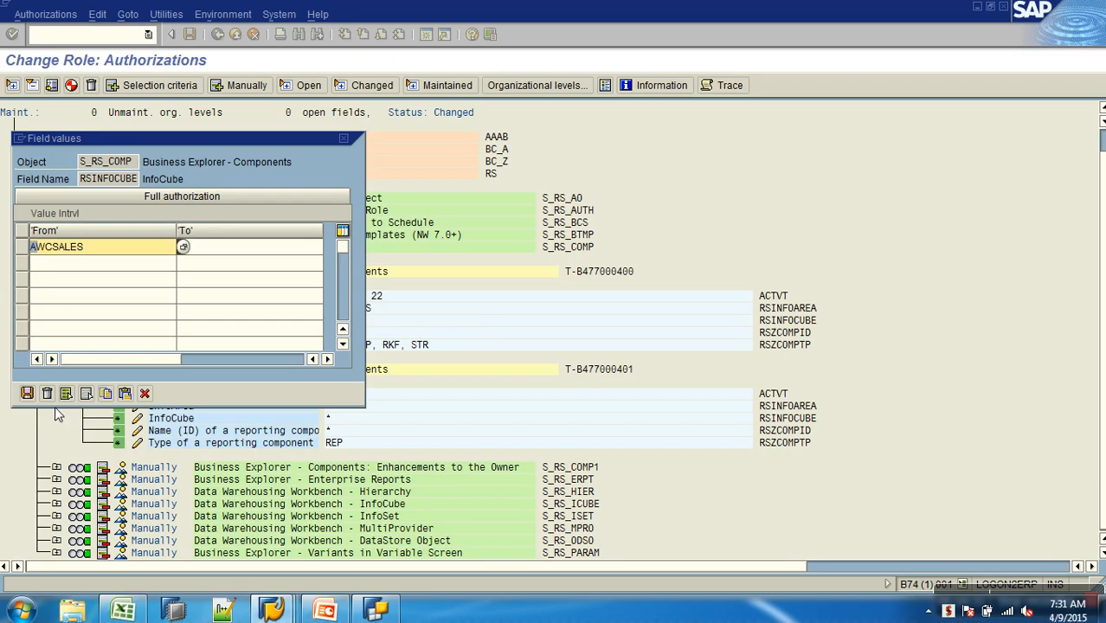
{"action": "left_click", "coordinate": [27, 394]}
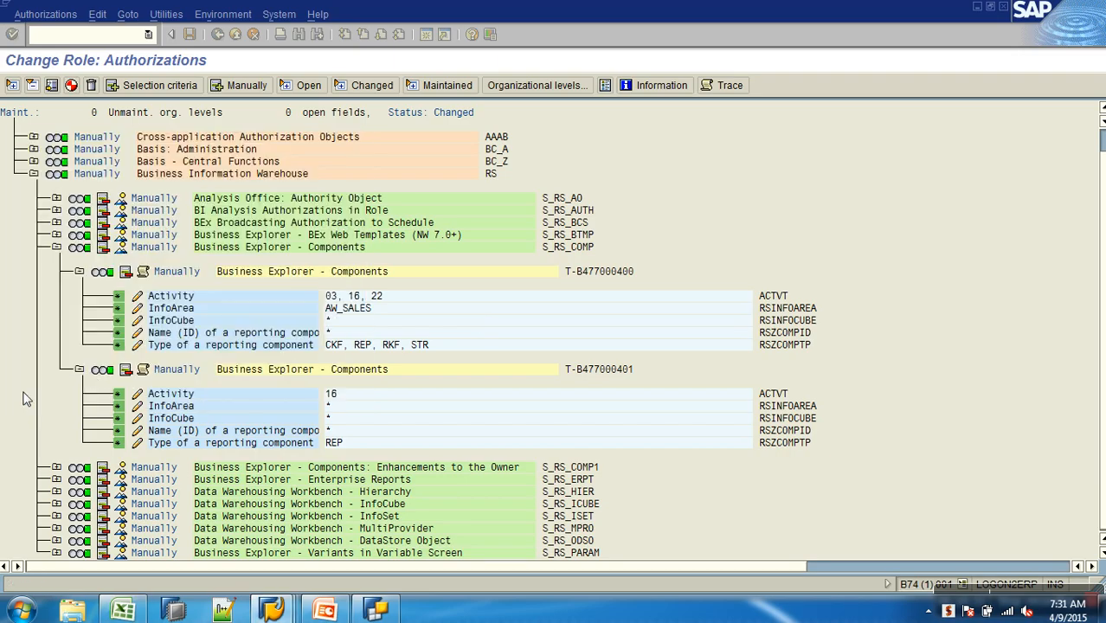
Set the reporting component name of the first S_RS_COMP authorization to AWSALES_B_Q0006, copied from the Excel workbook, and save it
{"action": "left_click", "coordinate": [138, 334]}
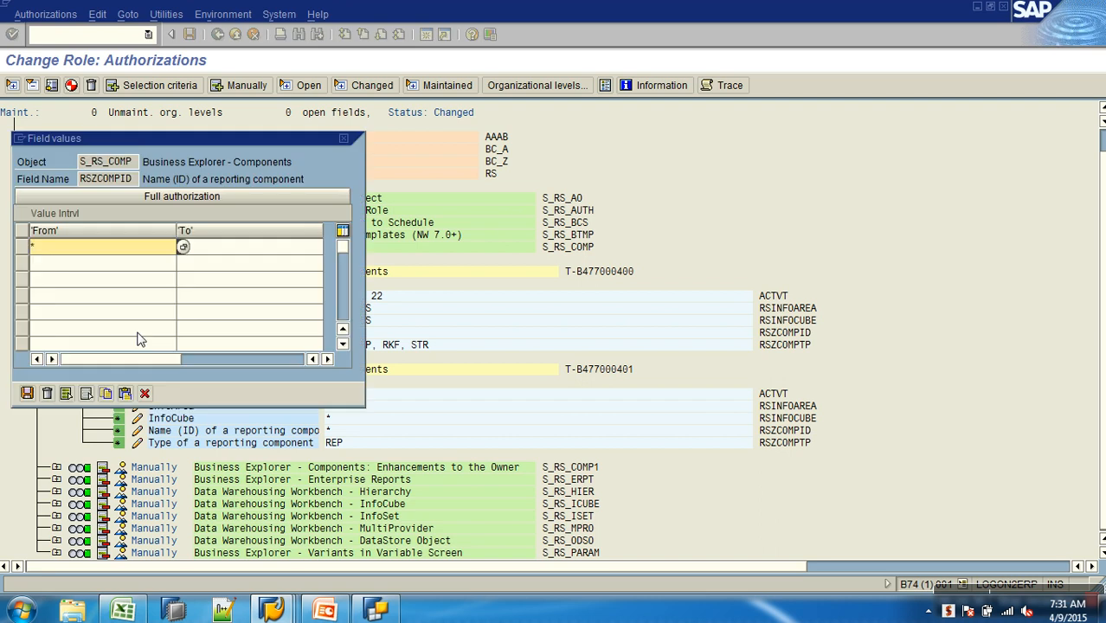
{"action": "left_click", "coordinate": [123, 610]}
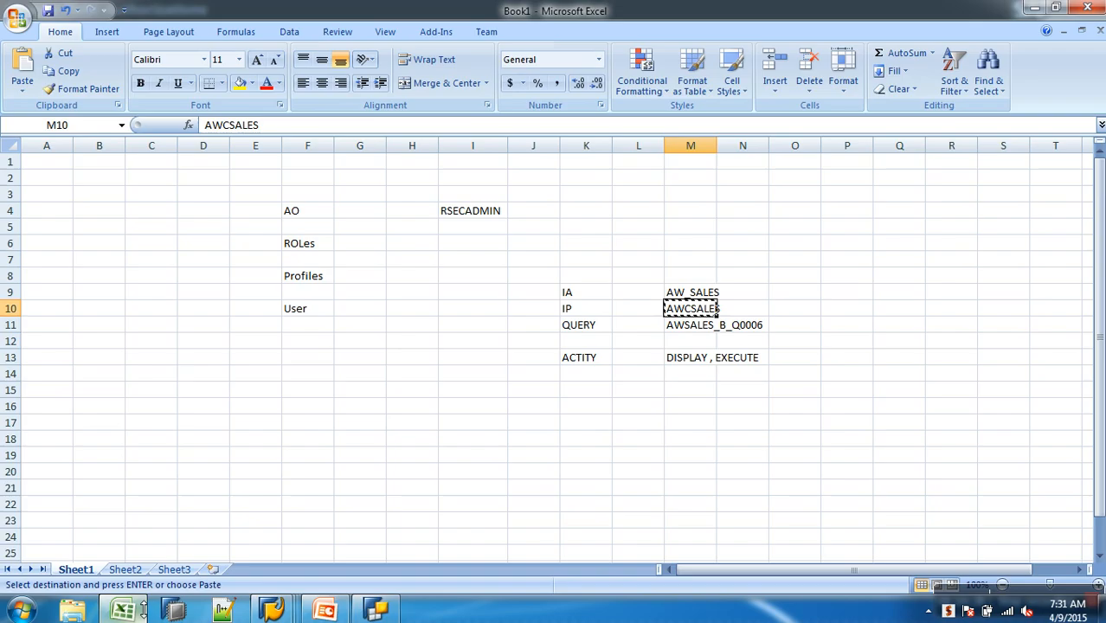
{"action": "left_click", "coordinate": [697, 325]}
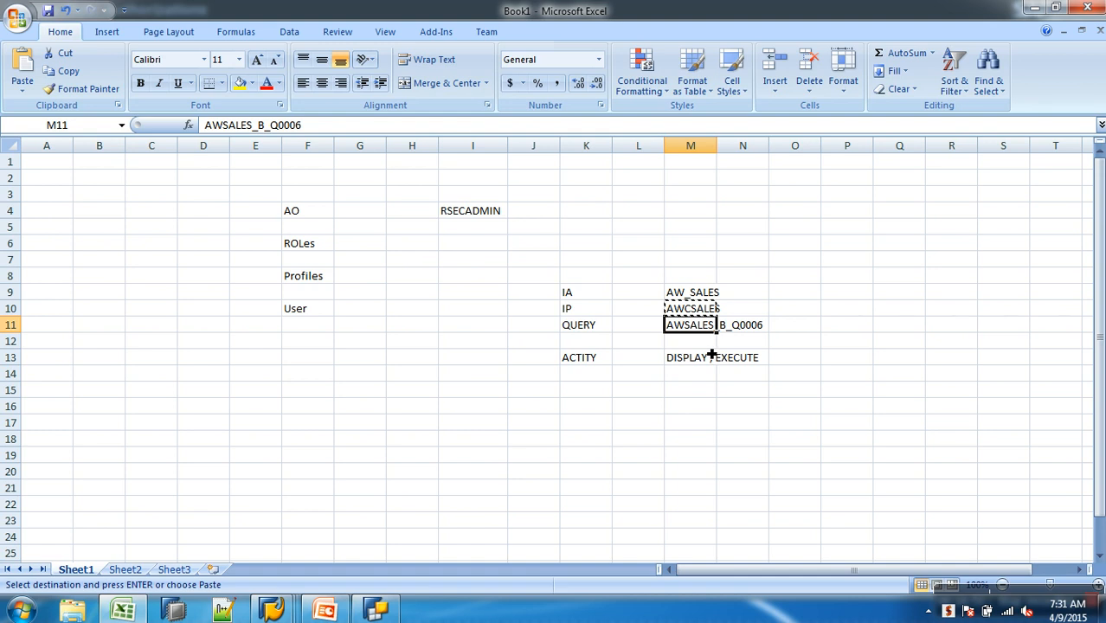
{"action": "key", "text": "ctrl+c"}
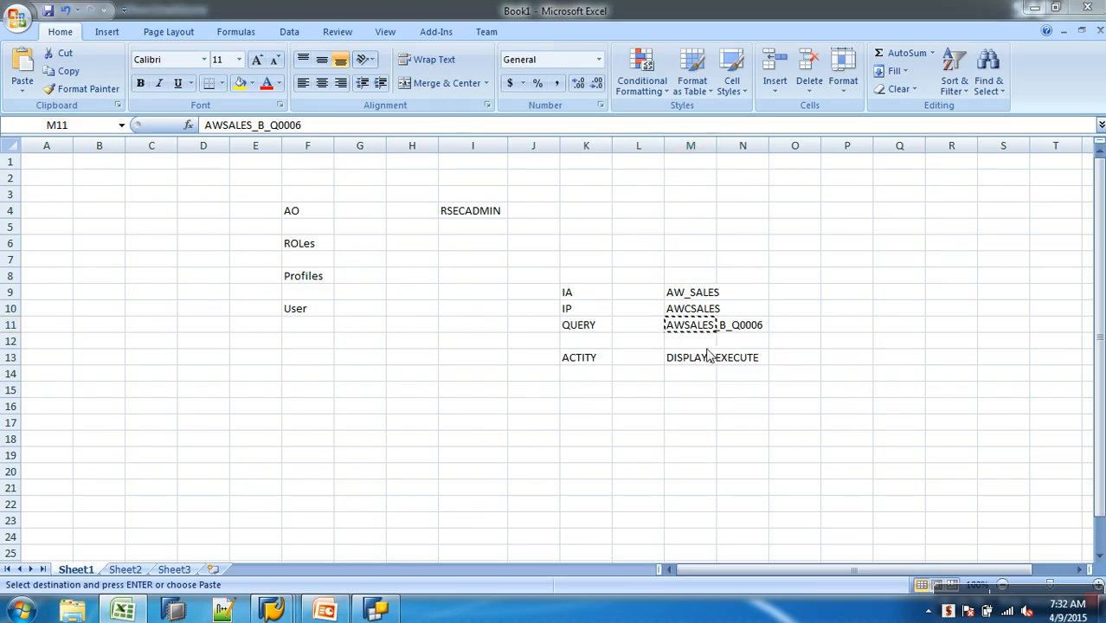
{"action": "key", "text": "alt+Tab"}
{"action": "key", "text": "ctrl+v"}
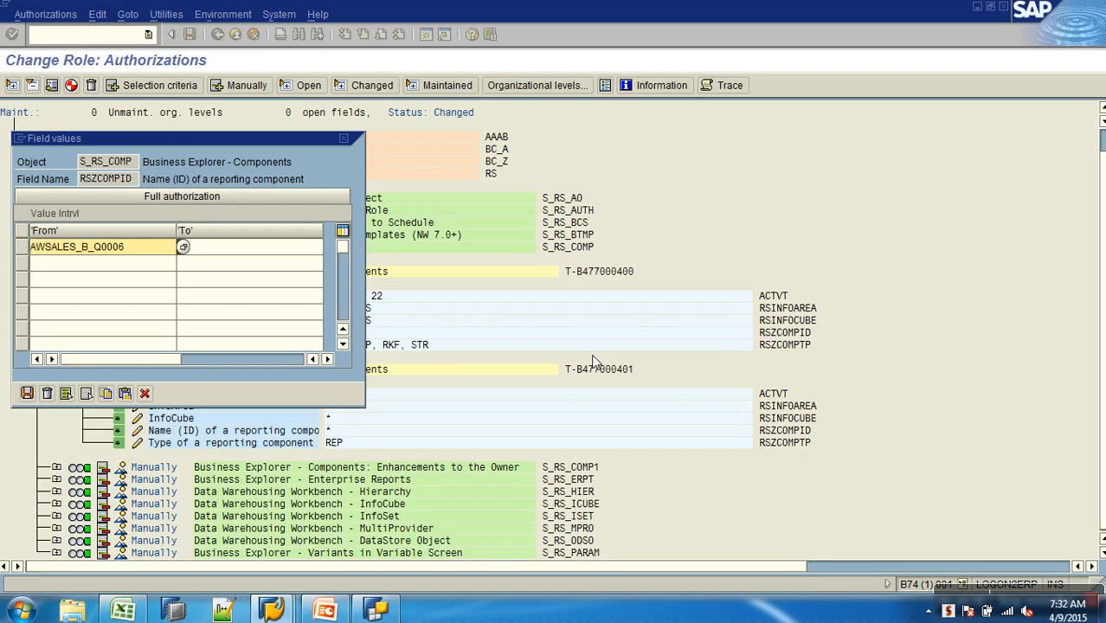
{"action": "left_click", "coordinate": [27, 394]}
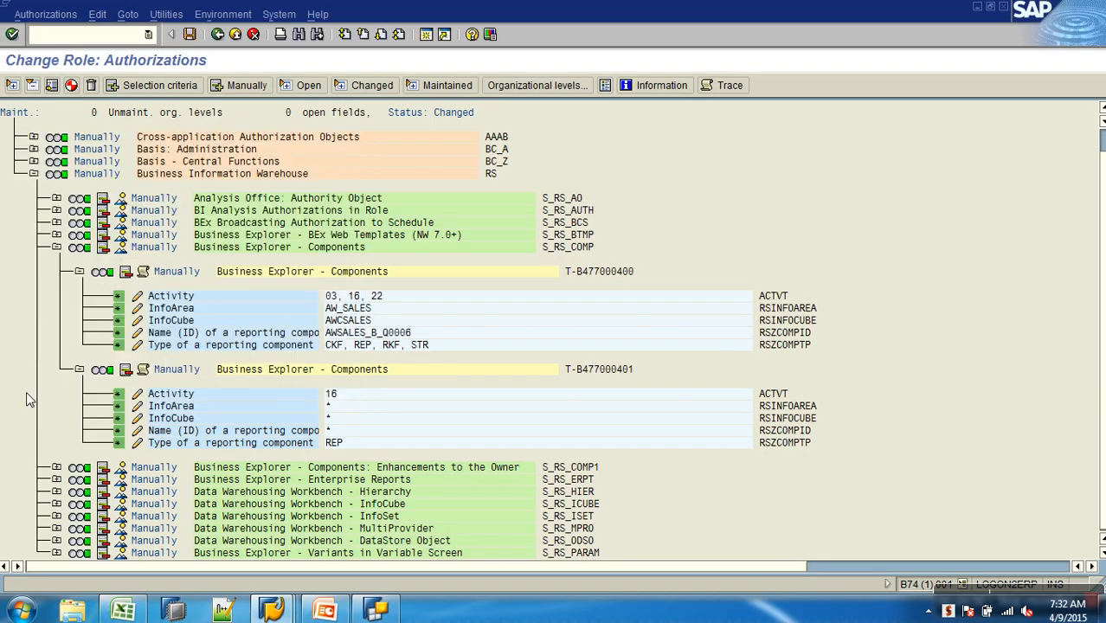
Grant full authorization for the reporting component type in the first S_RS_COMP authorization and save it
{"action": "left_click", "coordinate": [139, 345]}
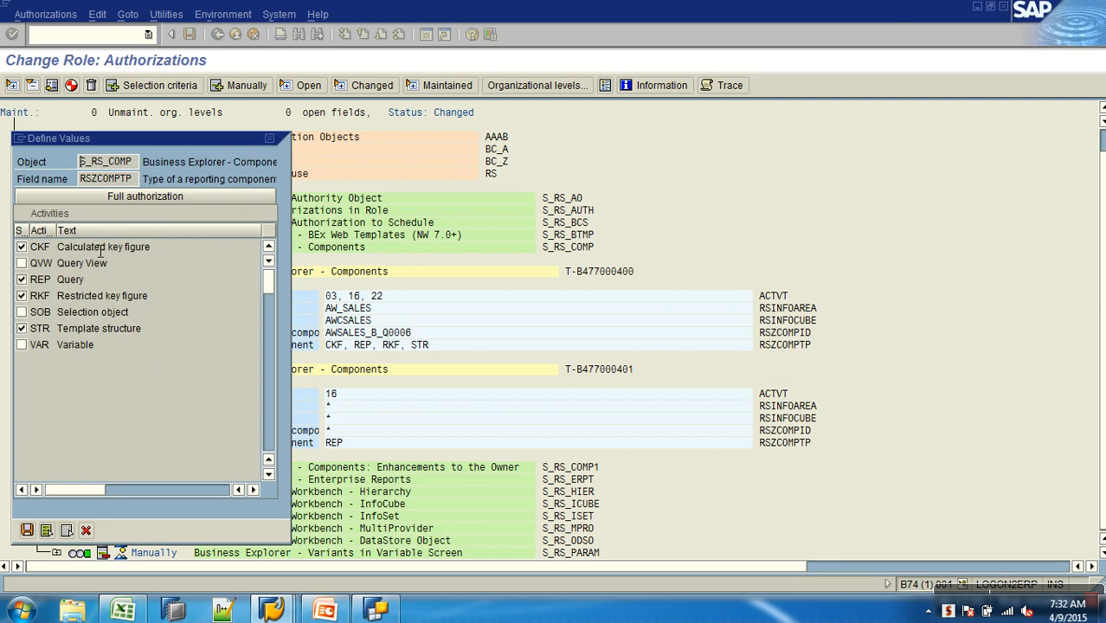
{"action": "left_click", "coordinate": [124, 195]}
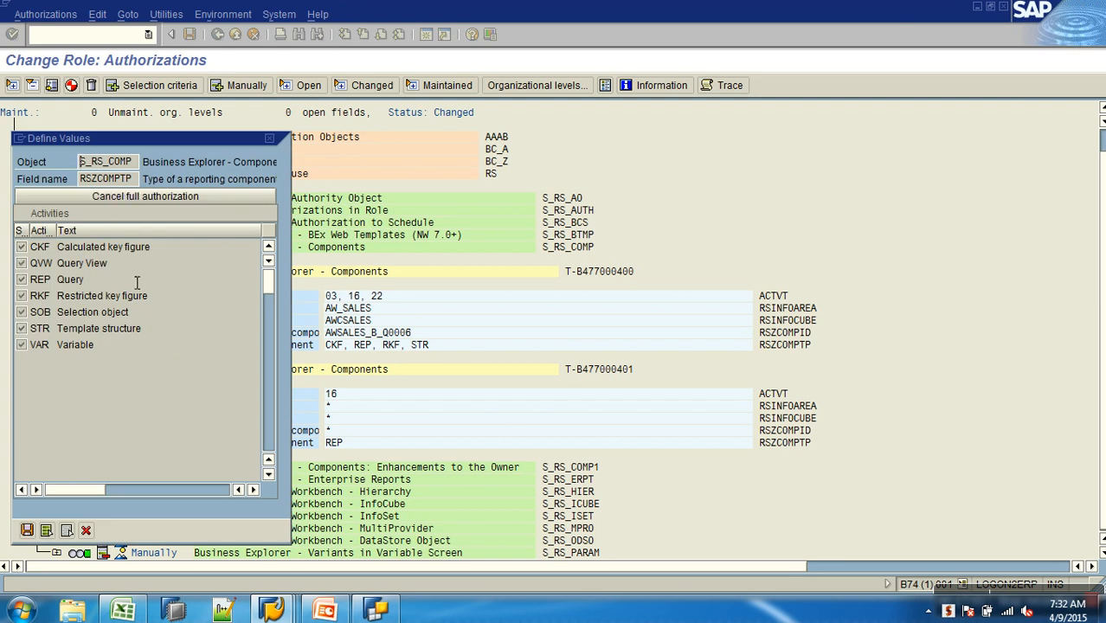
{"action": "left_click", "coordinate": [27, 530]}
Add the activities 03 Display and 22 Enter, Include, Assign to the second S_RS_COMP authorization and save them
{"action": "left_click", "coordinate": [137, 394]}
{"action": "left_click", "coordinate": [22, 279]}
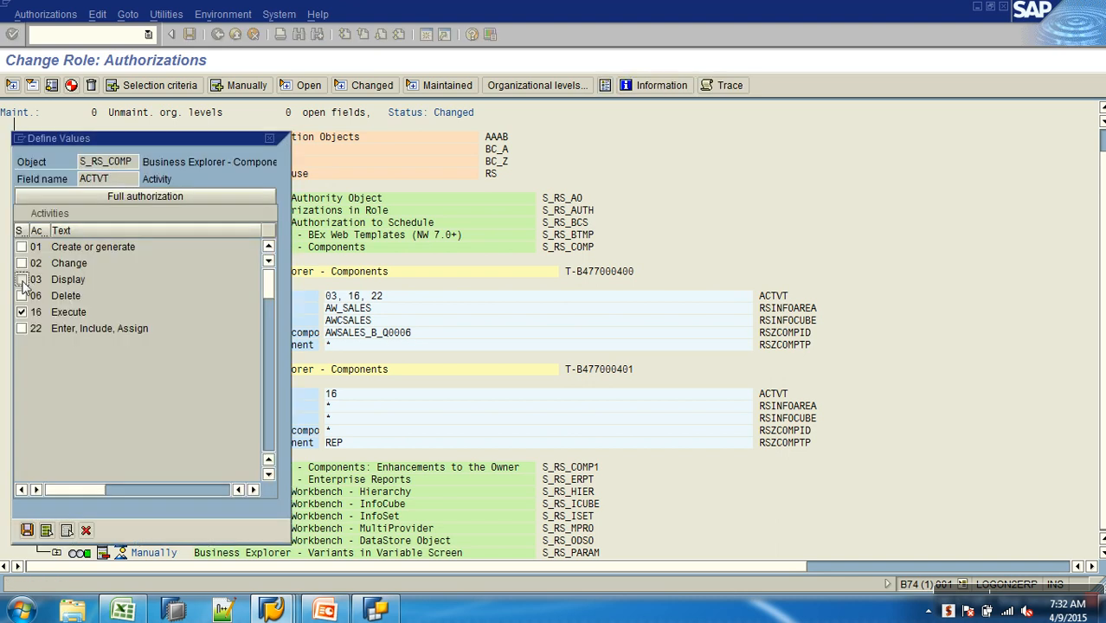
{"action": "left_click", "coordinate": [22, 328]}
{"action": "left_click", "coordinate": [29, 531]}
Restrict the second S_RS_COMP authorization to InfoArea AW_SALES and InfoCube AWCSALES, saving each field
{"action": "left_click", "coordinate": [136, 407]}
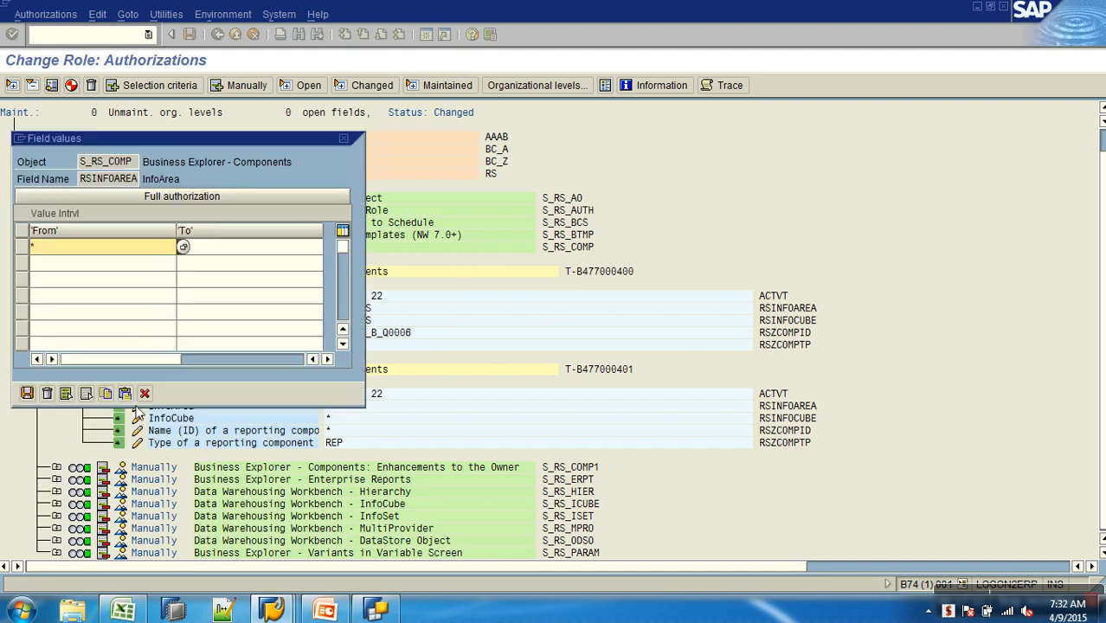
{"action": "key", "text": "BackSpace"}
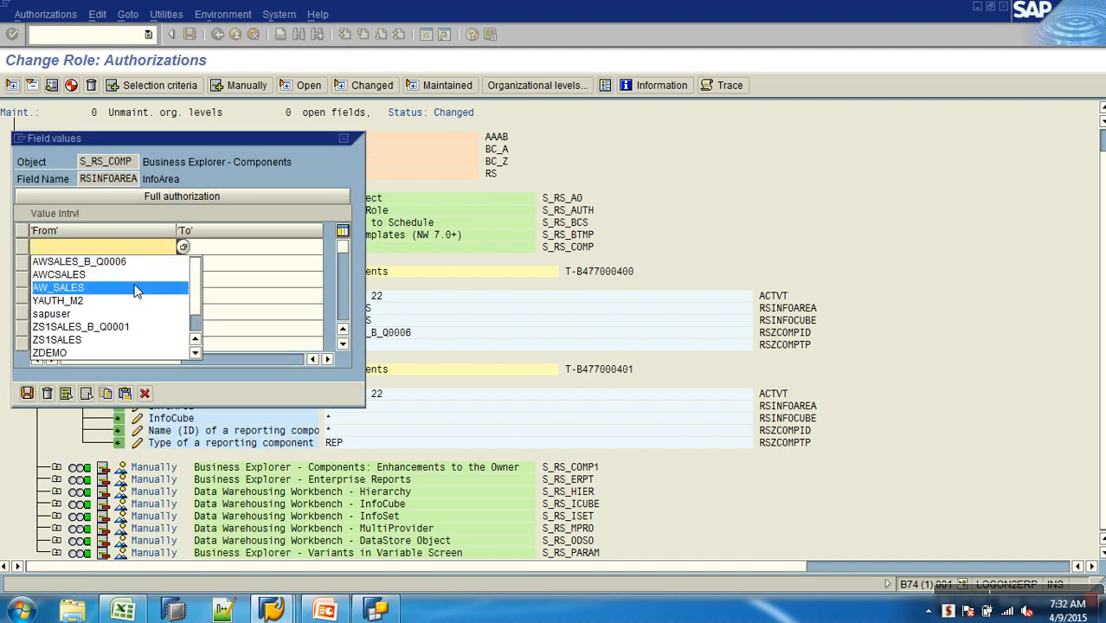
{"action": "left_click", "coordinate": [138, 289]}
{"action": "left_click", "coordinate": [27, 394]}
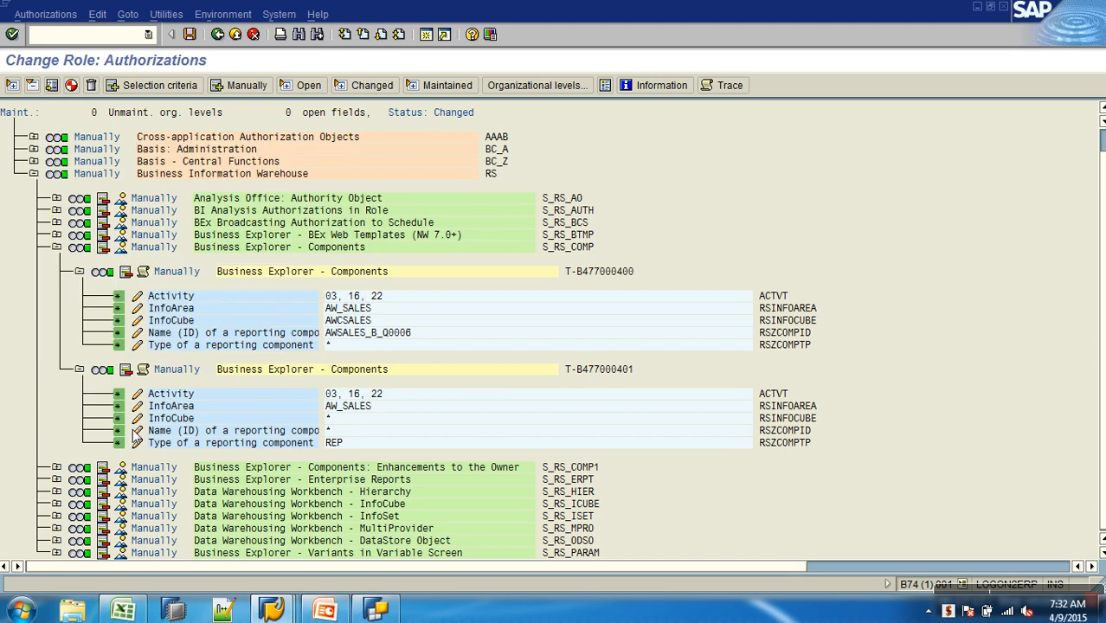
{"action": "left_click", "coordinate": [137, 418]}
{"action": "key", "text": "BackSpace"}
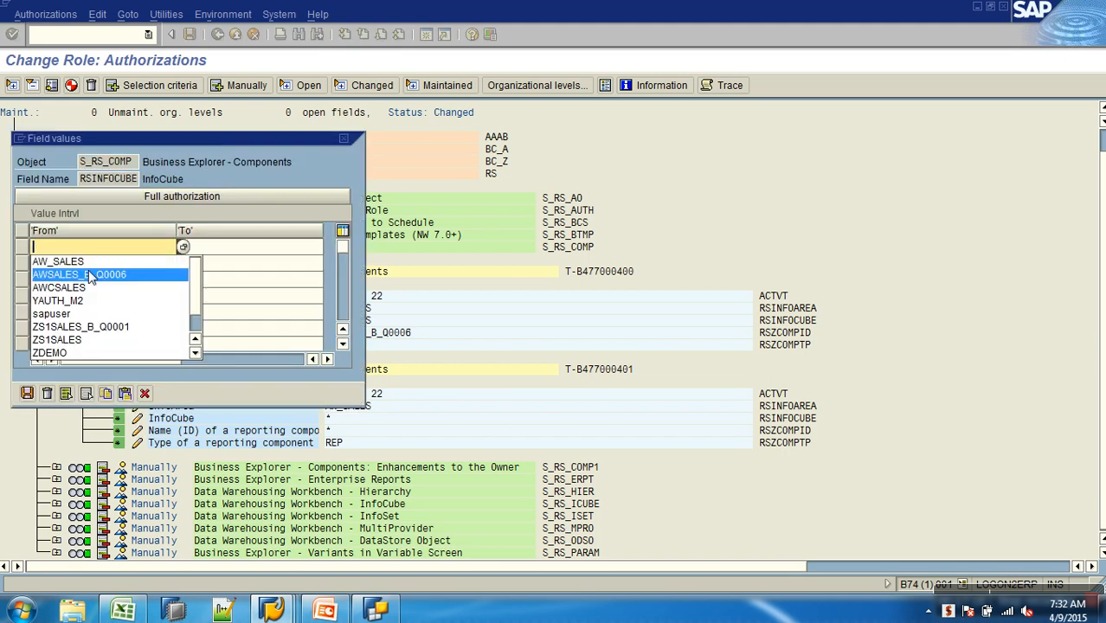
{"action": "left_click", "coordinate": [87, 287]}
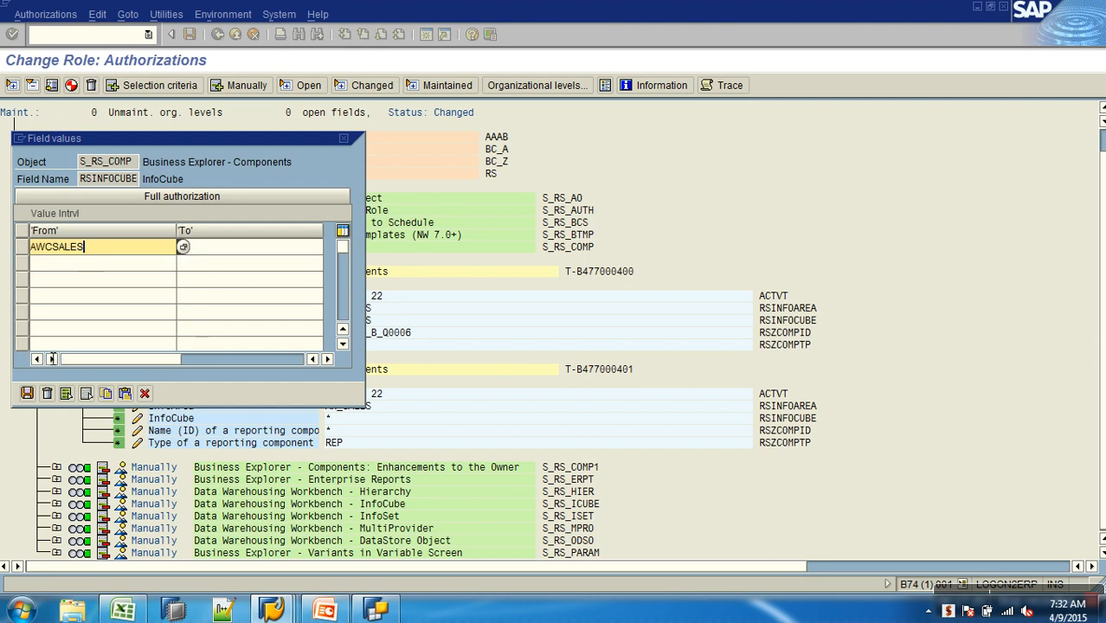
{"action": "left_click", "coordinate": [27, 394]}
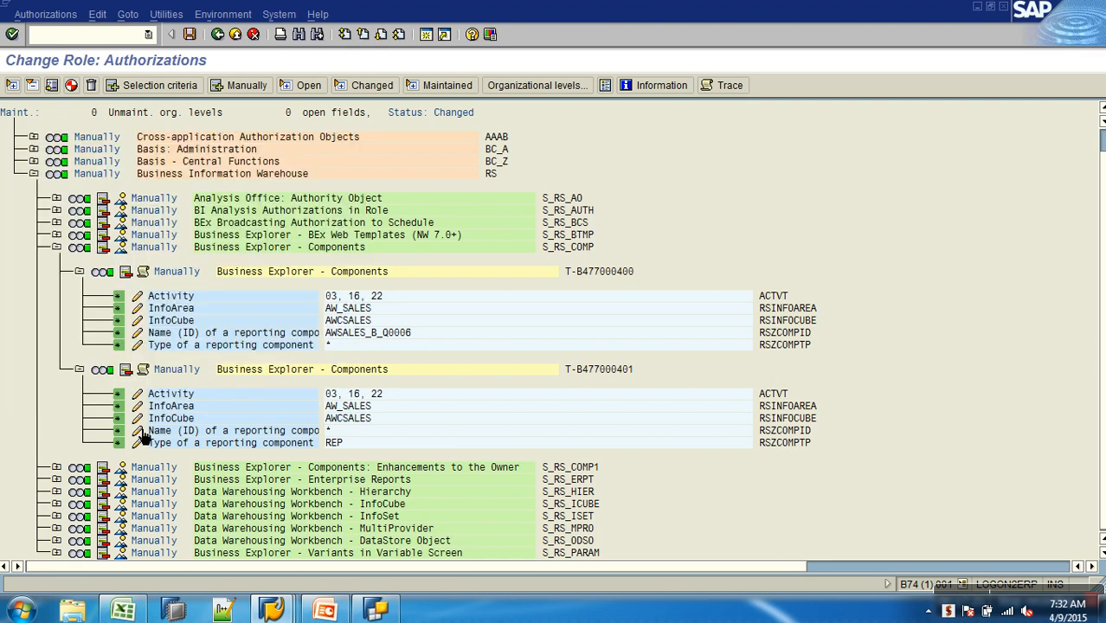
In the second S_RS_COMP authorization, set the reporting component name to AWSALES_B_Q0006 and grant full authorization for the component type
{"action": "left_click", "coordinate": [137, 430]}
{"action": "key", "text": "BackSpace"}
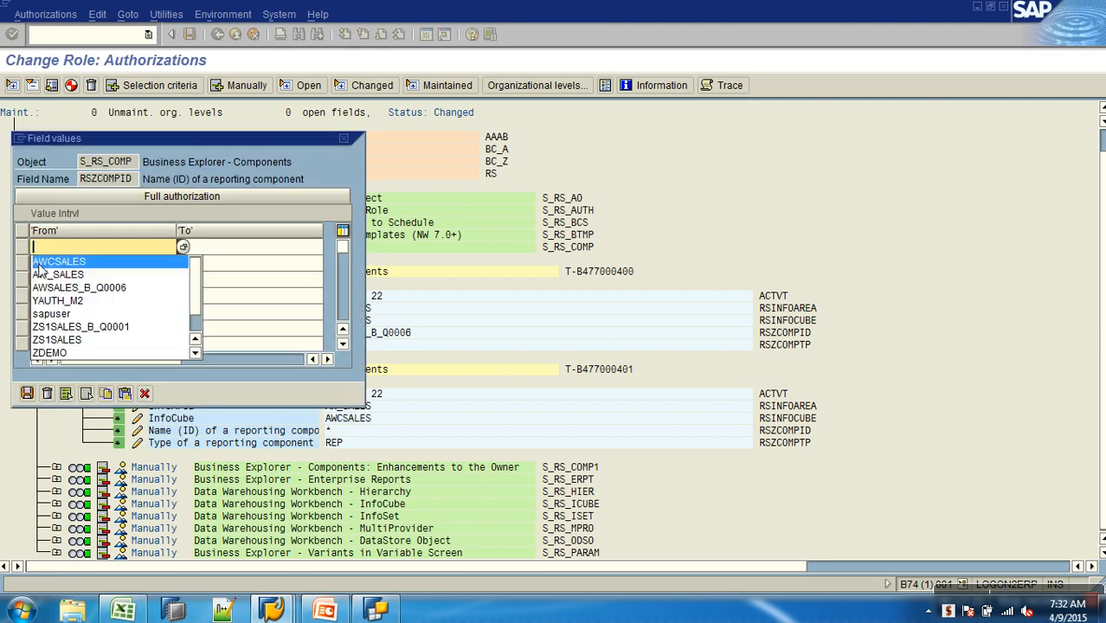
{"action": "left_click", "coordinate": [128, 289]}
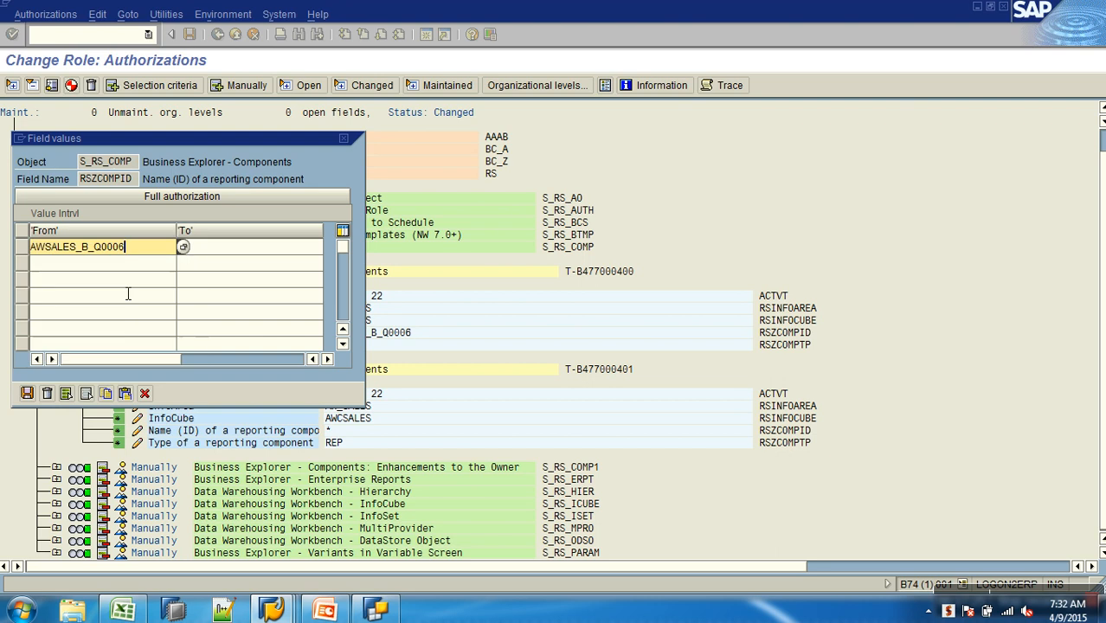
{"action": "left_click", "coordinate": [27, 394]}
{"action": "left_click", "coordinate": [142, 445]}
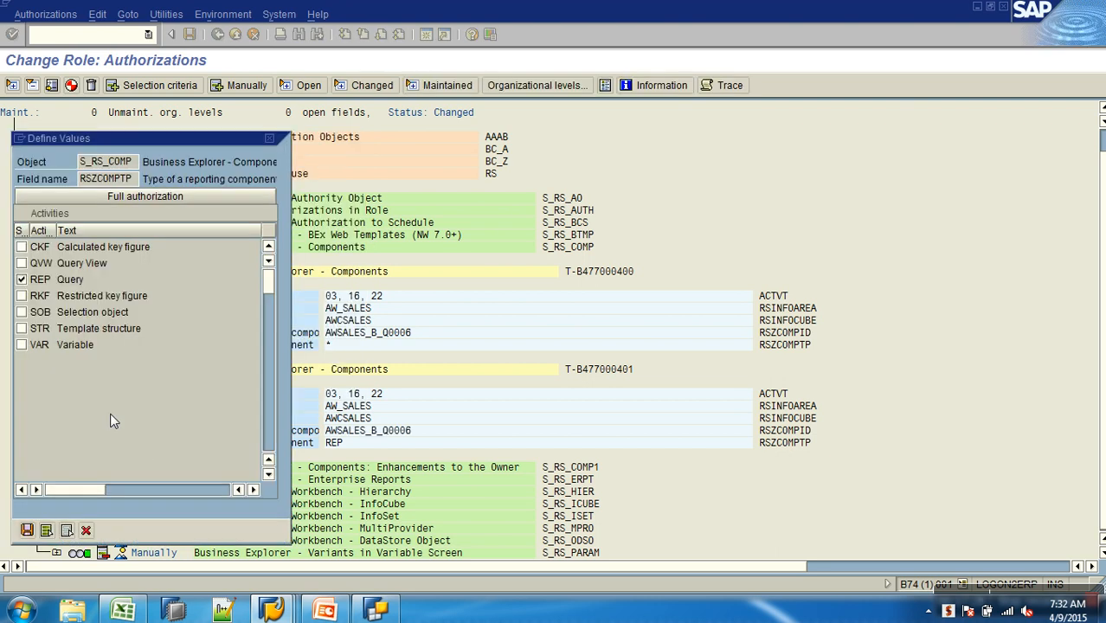
{"action": "left_click", "coordinate": [77, 199]}
{"action": "left_click", "coordinate": [27, 530]}
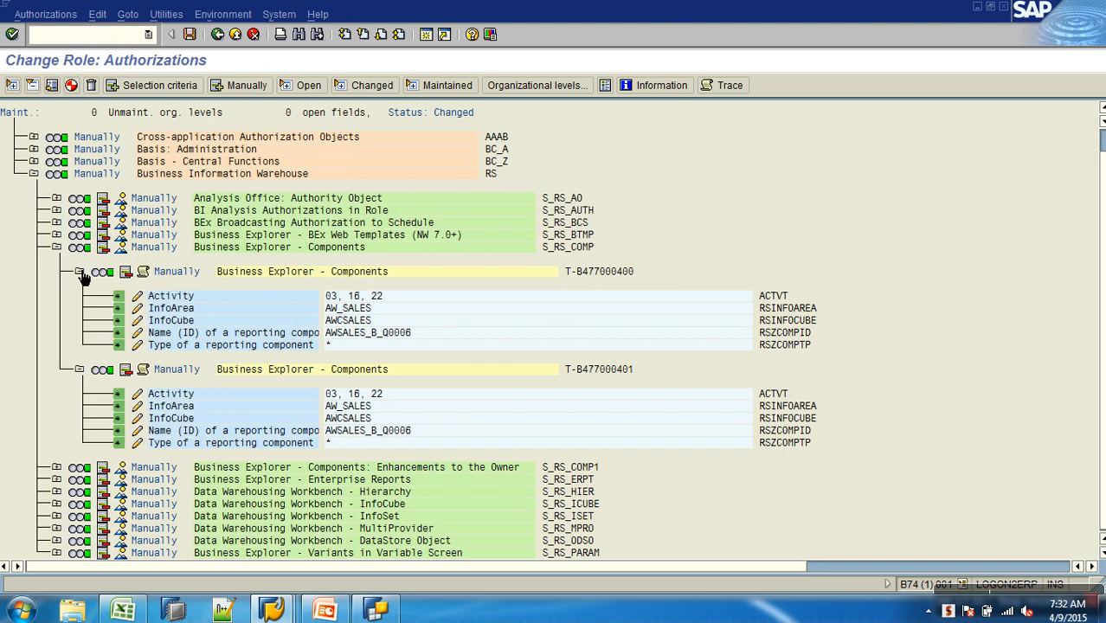
Collapse S_RS_COMP, expand S_RS_COMP1 and set its reporting component name to AWSALES_B_Q0006, keeping the existing activities
{"action": "left_click", "coordinate": [80, 272]}
{"action": "left_click", "coordinate": [55, 247]}
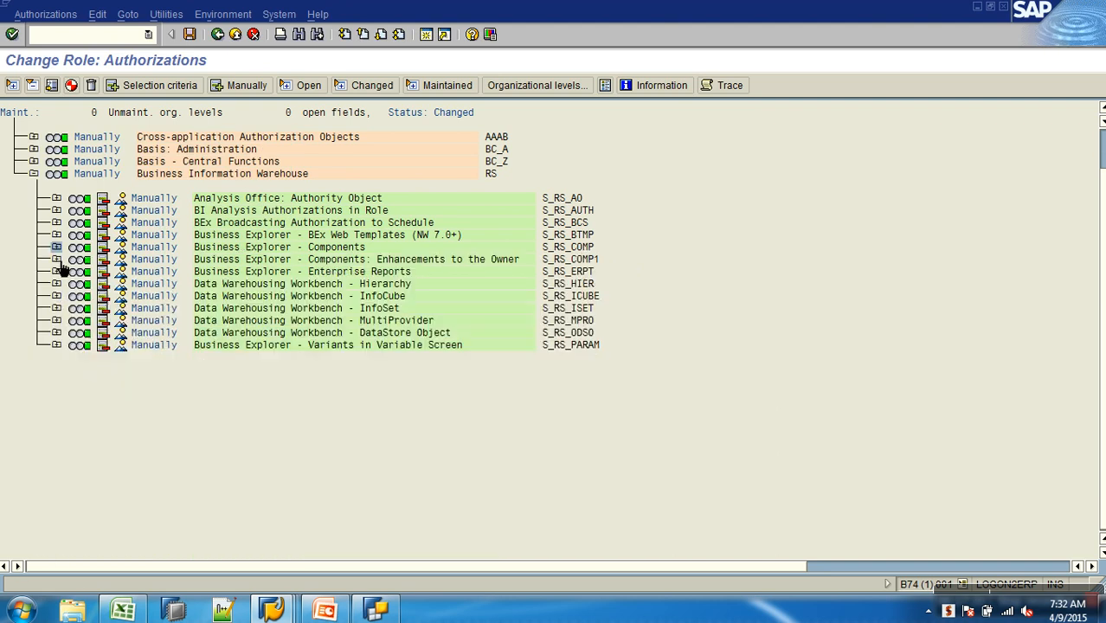
{"action": "left_click", "coordinate": [57, 259]}
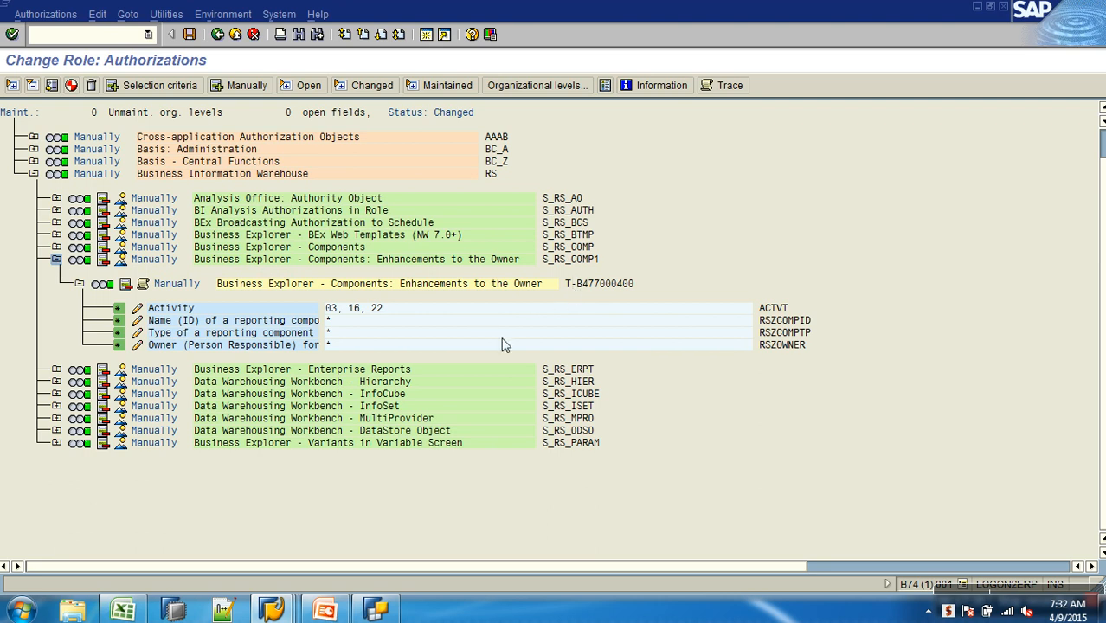
{"action": "left_click", "coordinate": [138, 309]}
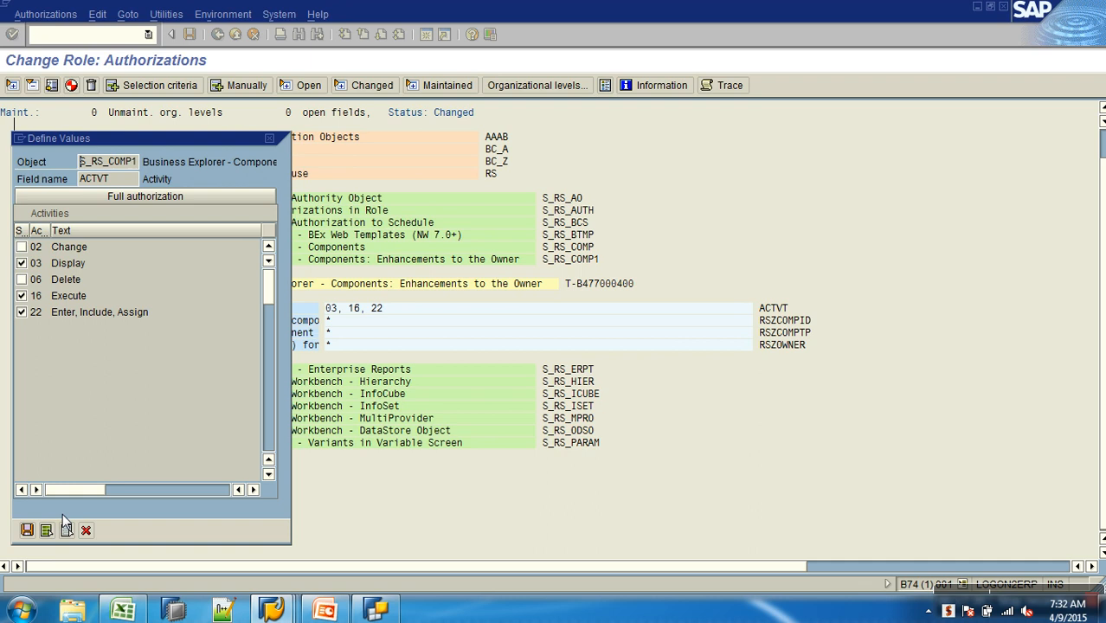
{"action": "left_click", "coordinate": [28, 531]}
{"action": "left_click", "coordinate": [137, 321]}
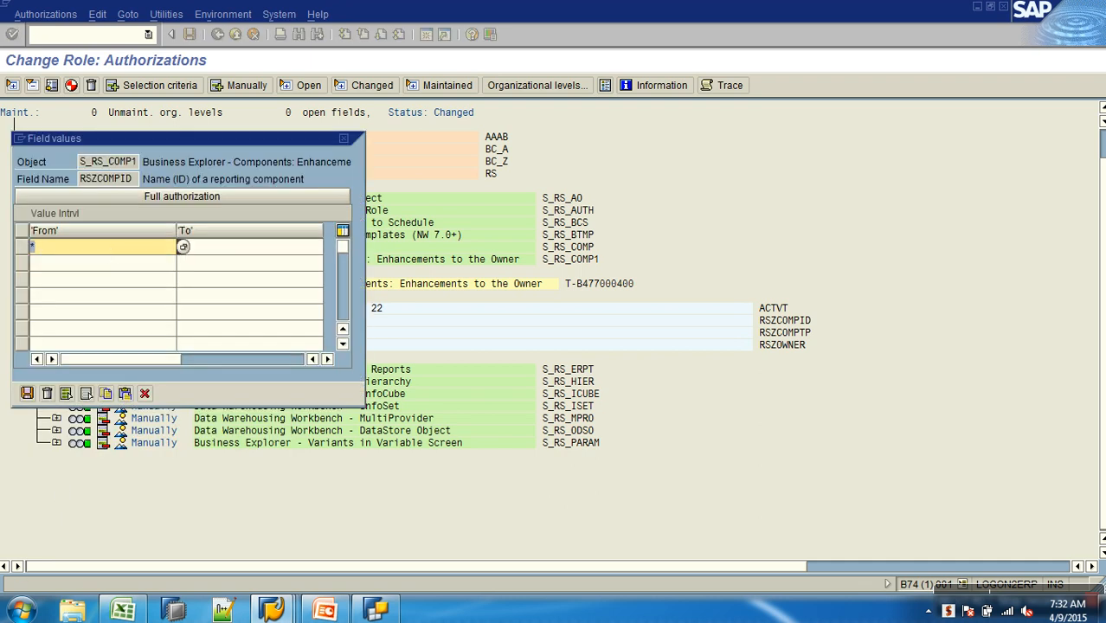
{"action": "key", "text": "BackSpace"}
{"action": "left_click", "coordinate": [80, 262]}
{"action": "left_click", "coordinate": [24, 395]}
Review the reporting component type and owner values of the S_RS_COMP1 authorization, then collapse the object
{"action": "left_click", "coordinate": [135, 334]}
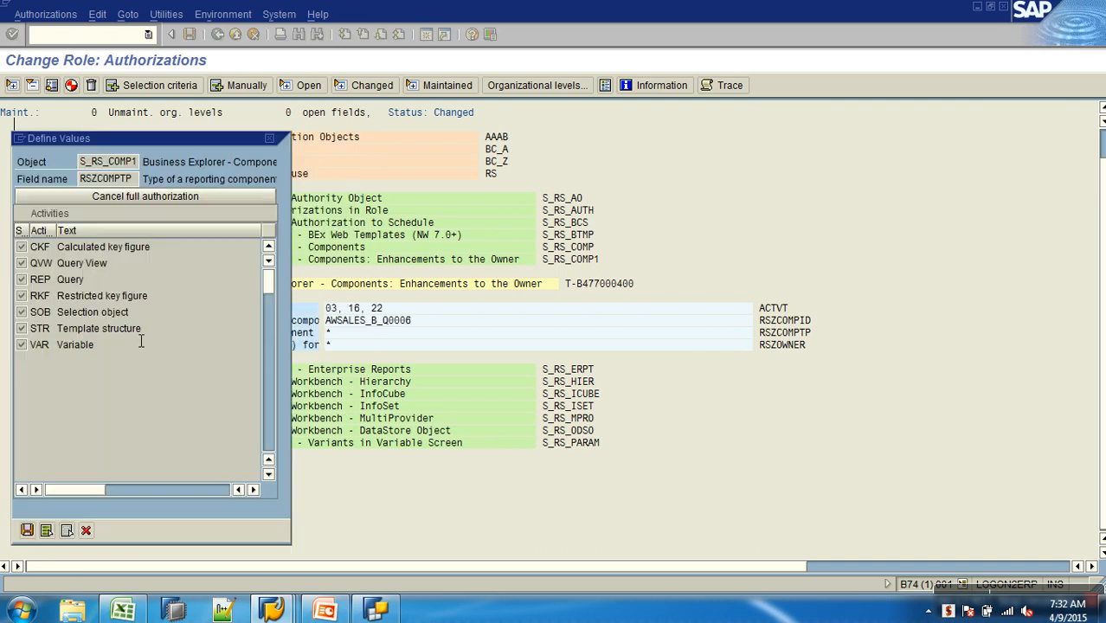
{"action": "left_click", "coordinate": [27, 530]}
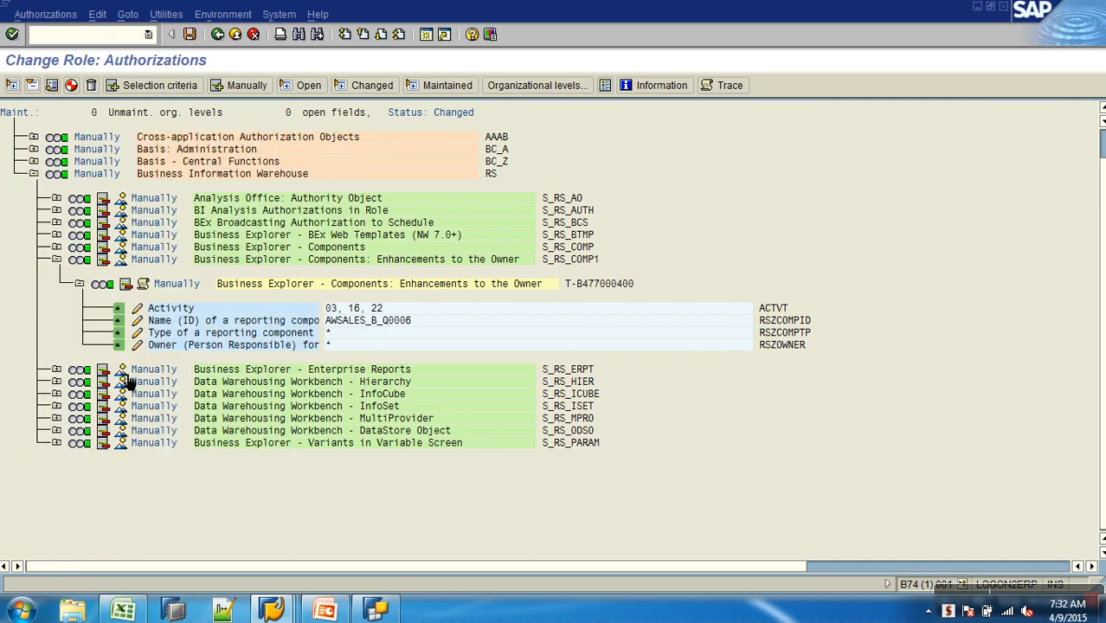
{"action": "left_click", "coordinate": [138, 346]}
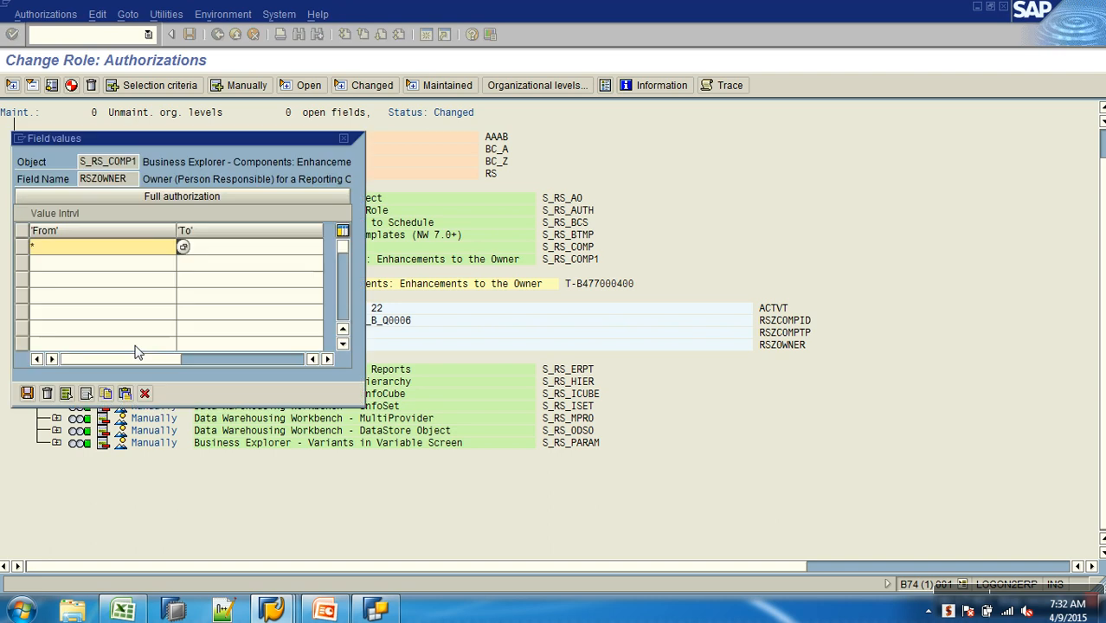
{"action": "left_click", "coordinate": [27, 393]}
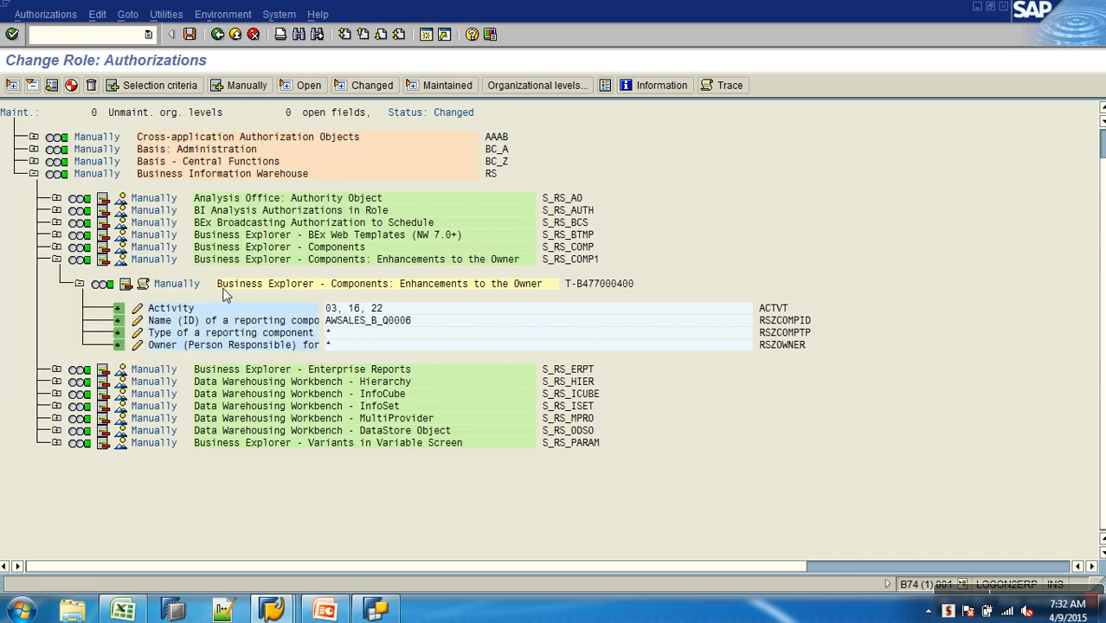
{"action": "left_click", "coordinate": [58, 260]}
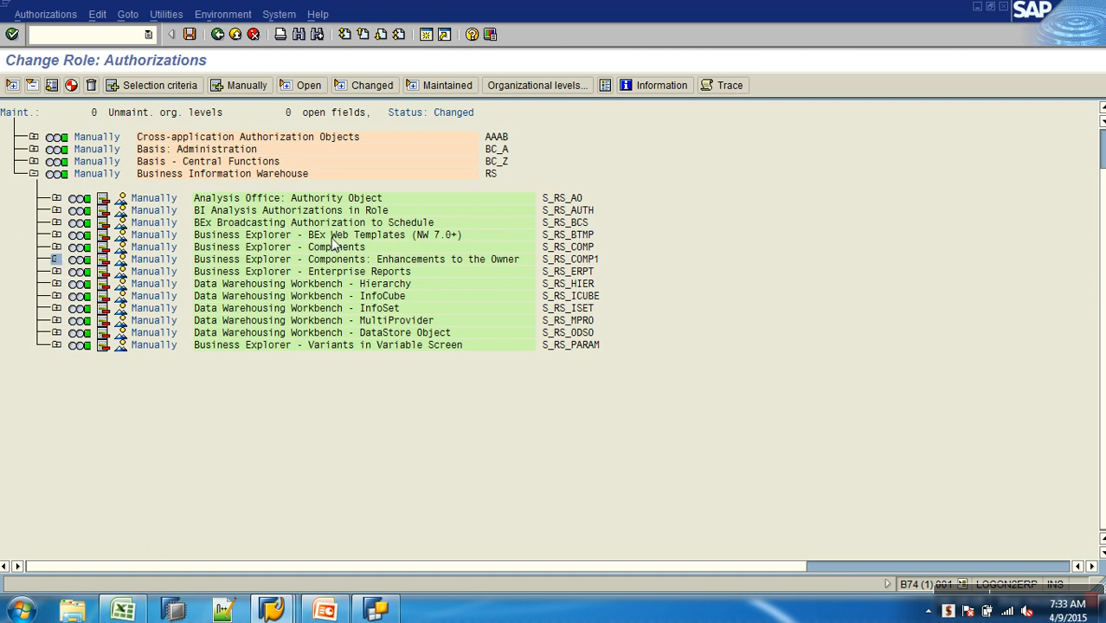
Expand S_RS_AUTH and replace its BIAUTH value with analysis authorization ZA_S_SCHNL, picked from the entries matching ZA*, and save the field
{"action": "left_click", "coordinate": [262, 211]}
{"action": "left_click", "coordinate": [55, 211]}
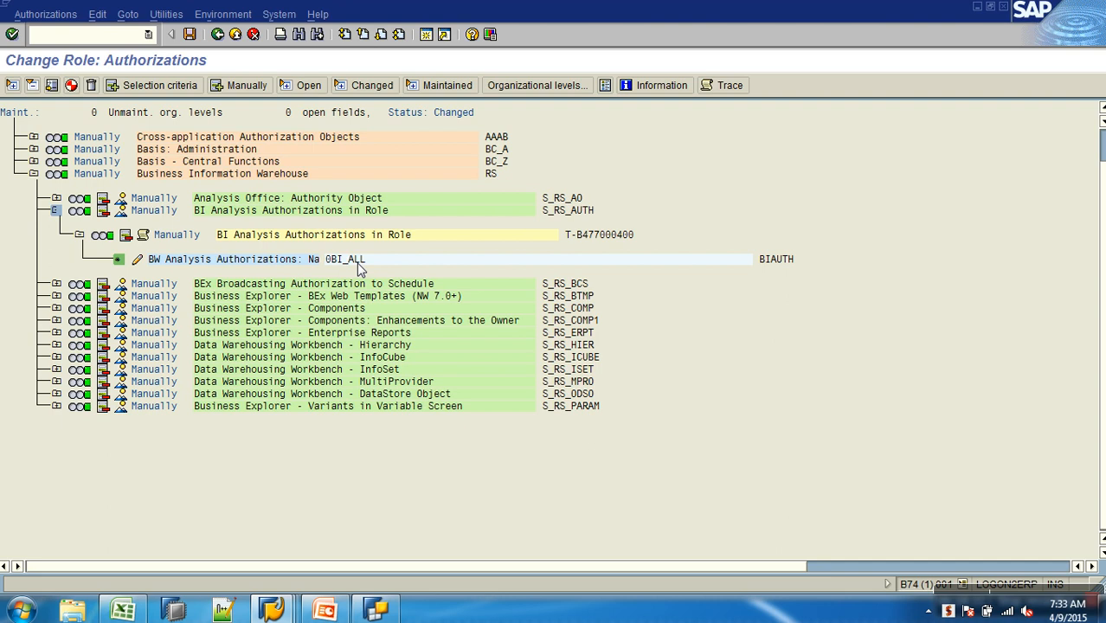
{"action": "left_click", "coordinate": [137, 259]}
{"action": "double_click", "coordinate": [143, 248]}
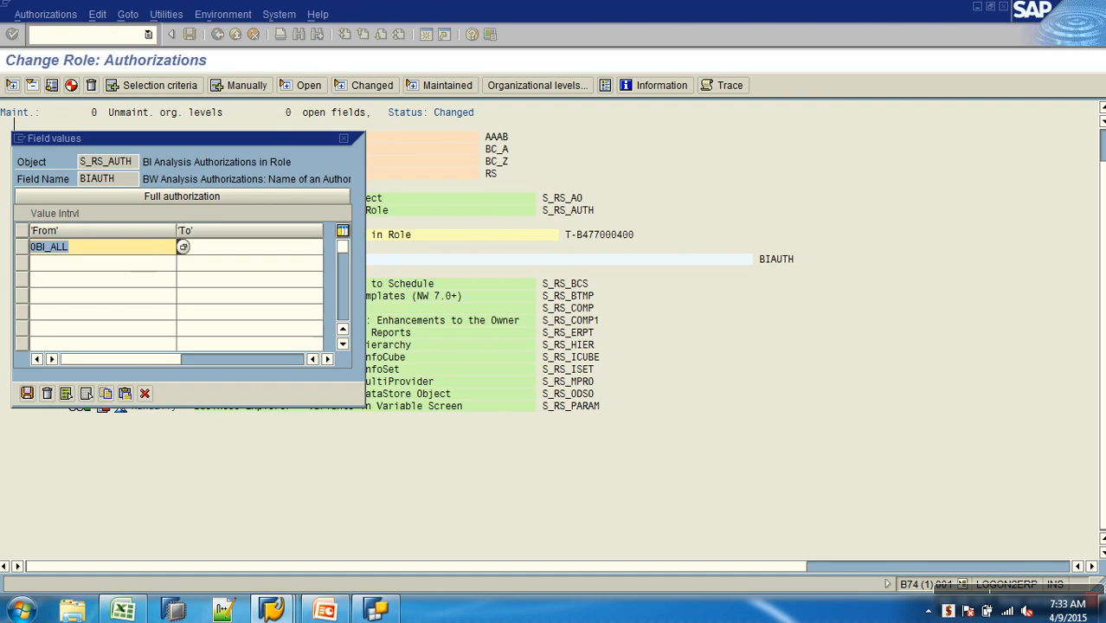
{"action": "key", "text": "BackSpace"}
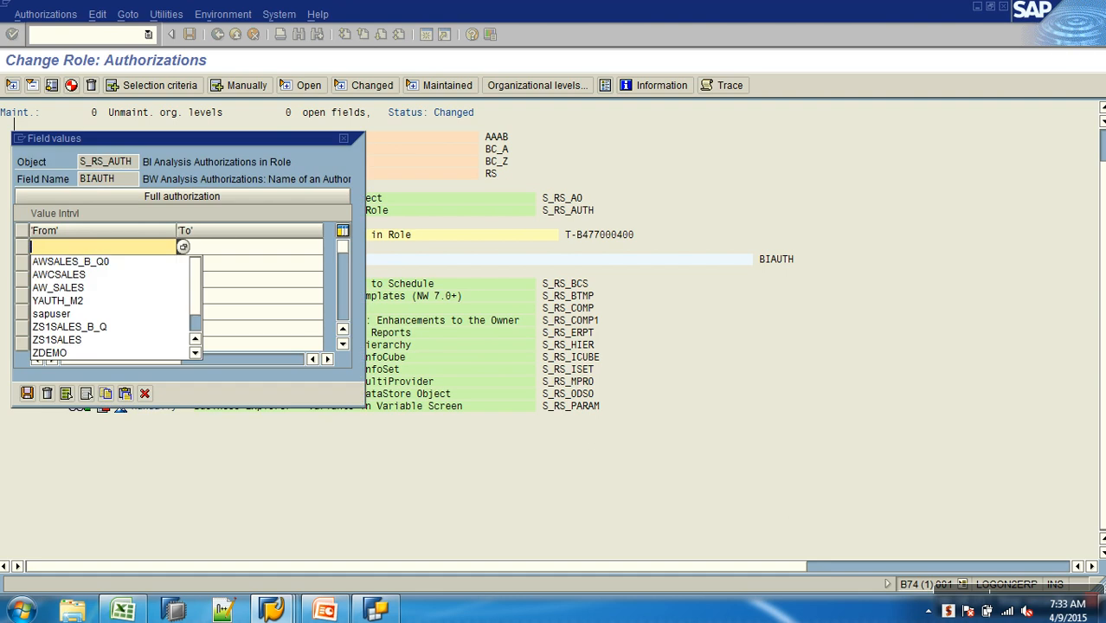
{"action": "type", "text": "ZA"}
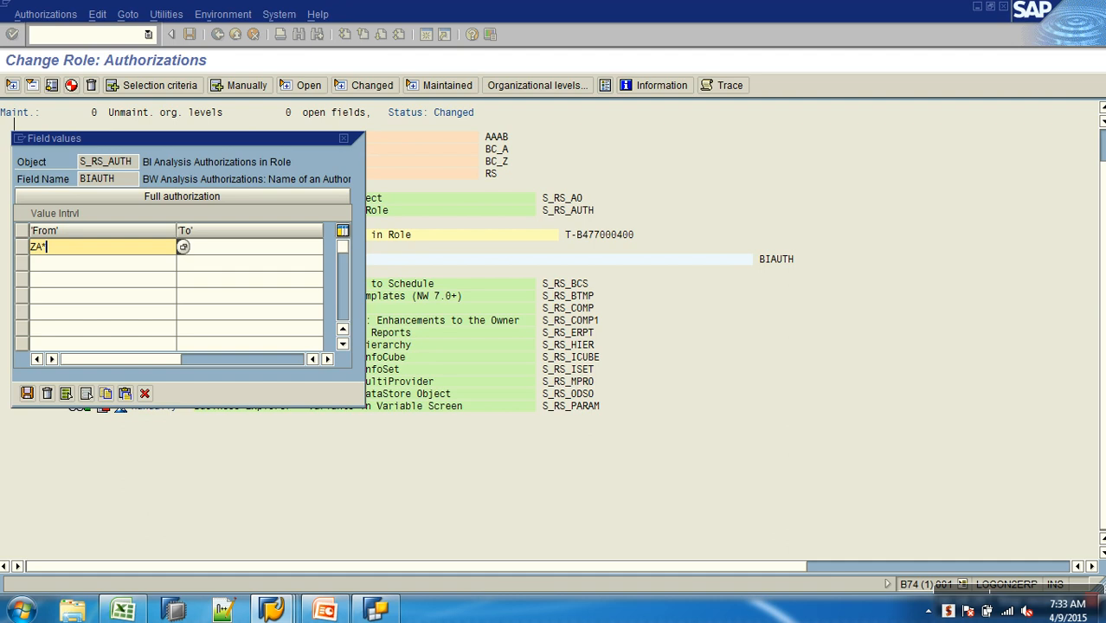
{"action": "type", "text": "*"}
{"action": "left_click", "coordinate": [183, 246]}
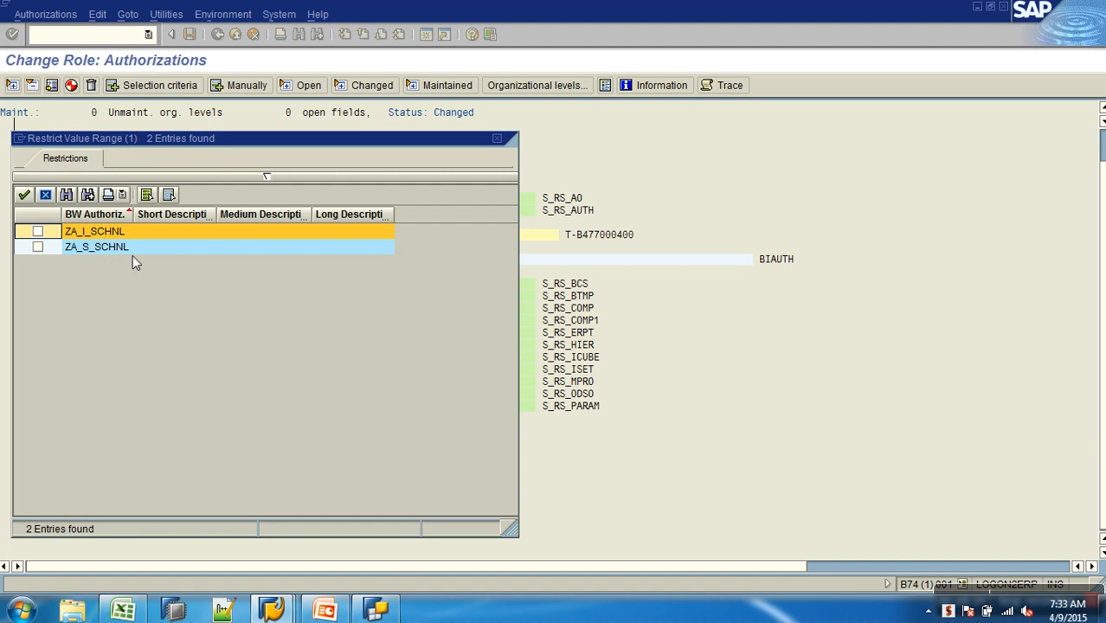
{"action": "left_click", "coordinate": [38, 248]}
{"action": "left_click", "coordinate": [23, 194]}
{"action": "left_click", "coordinate": [26, 393]}
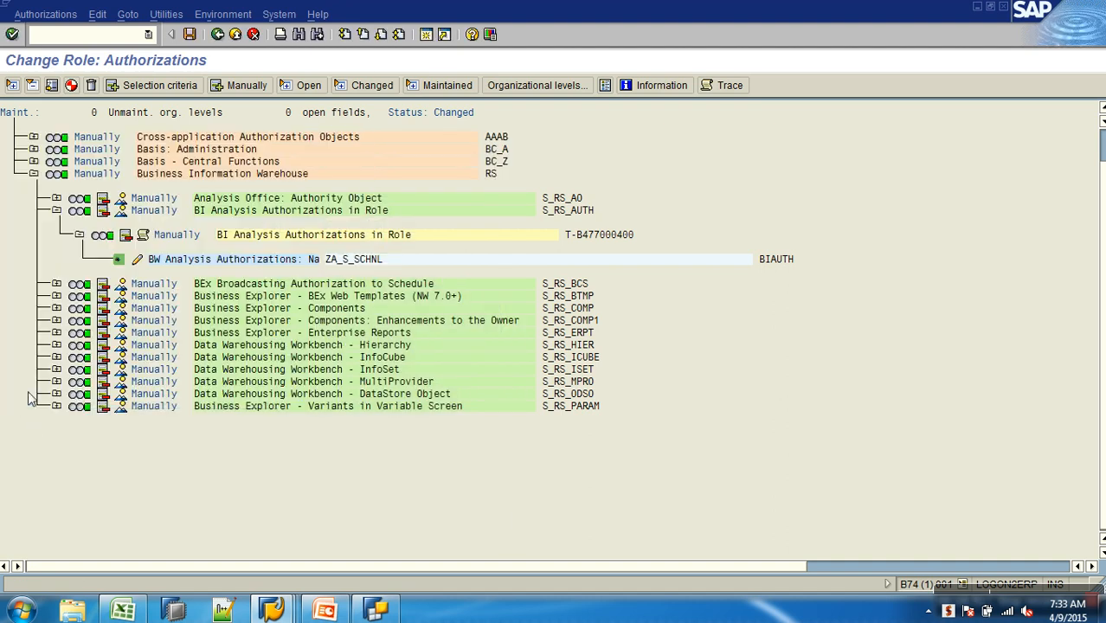
Generate the authorization profile for YROLE_S_SALES with the proposed profile name, save the role and return to the role maintenance start screen
{"action": "left_click", "coordinate": [72, 86]}
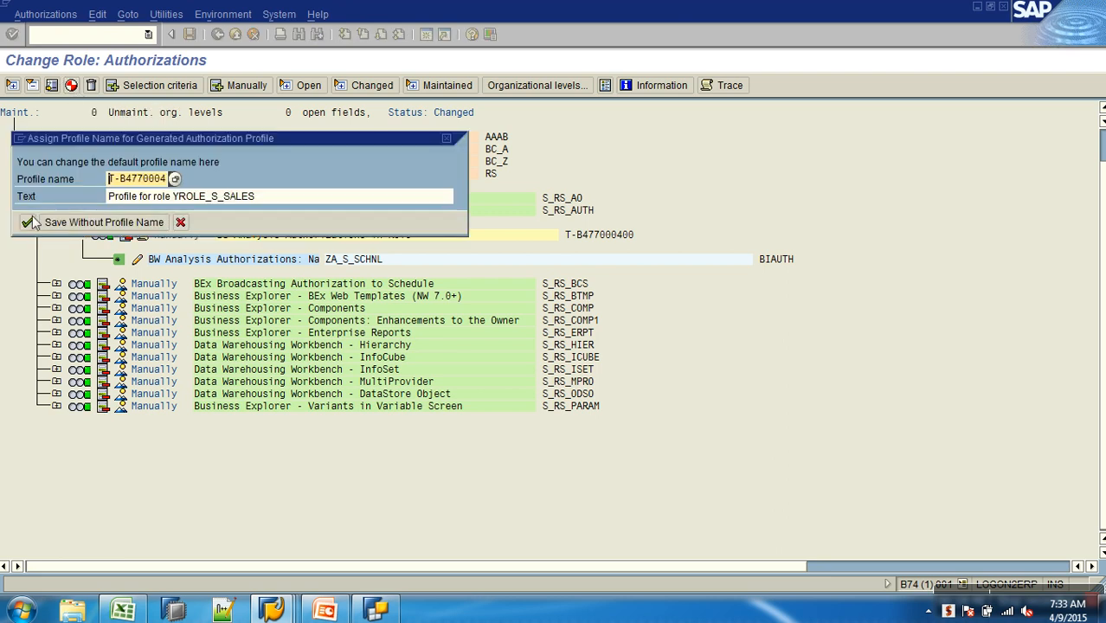
{"action": "left_click_drag", "start_coordinate": [136, 179], "coordinate": [177, 182]}
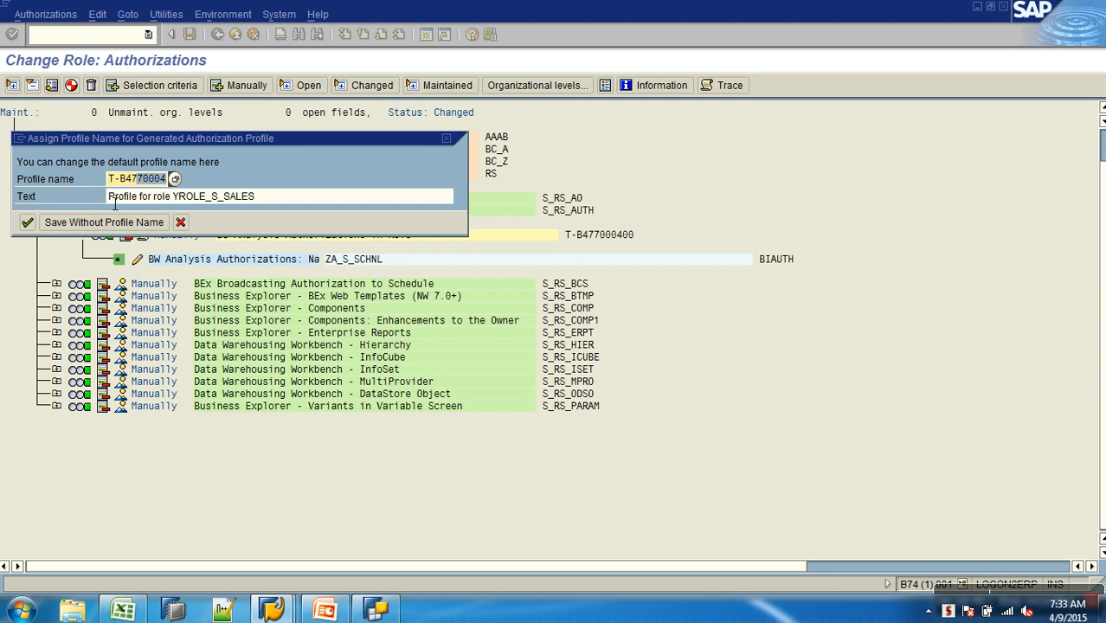
{"action": "left_click", "coordinate": [27, 222]}
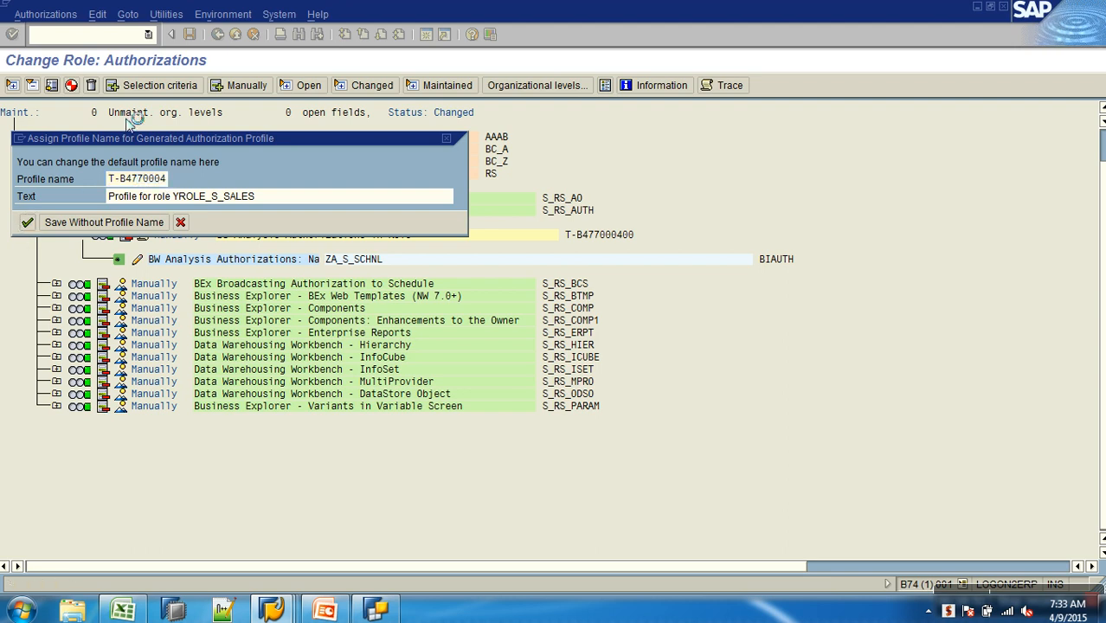
{"action": "left_click", "coordinate": [218, 34]}
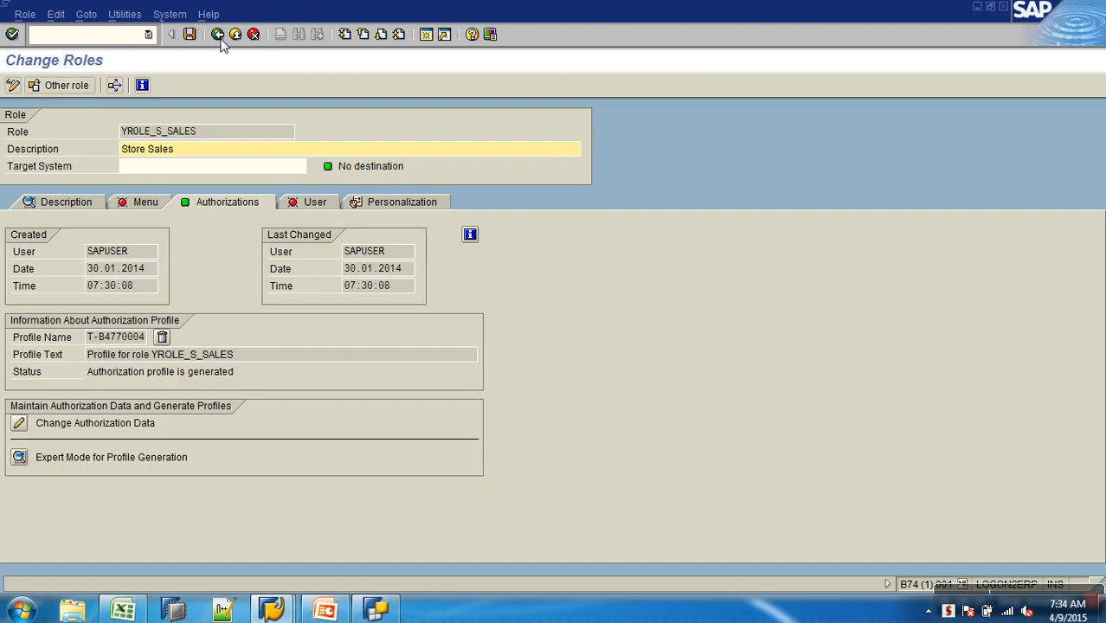
{"action": "left_click", "coordinate": [190, 35]}
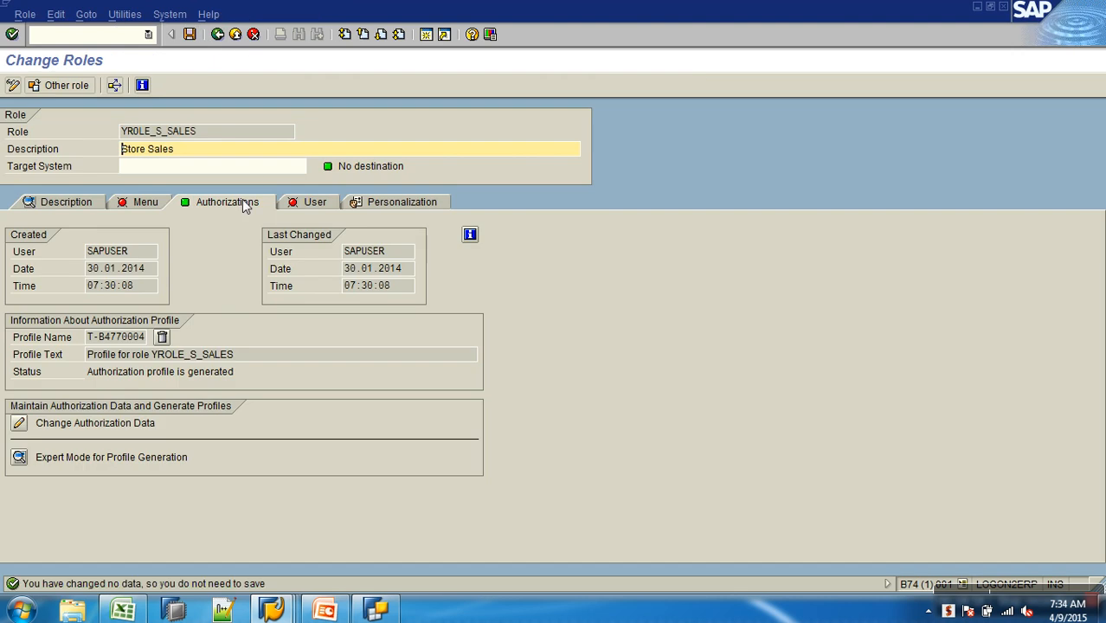
{"action": "left_click", "coordinate": [217, 34]}
Copy the complete role YROLE_S_SALES to a new role named YROLE_I_SALES
{"action": "left_click_drag", "start_coordinate": [156, 115], "coordinate": [29, 110]}
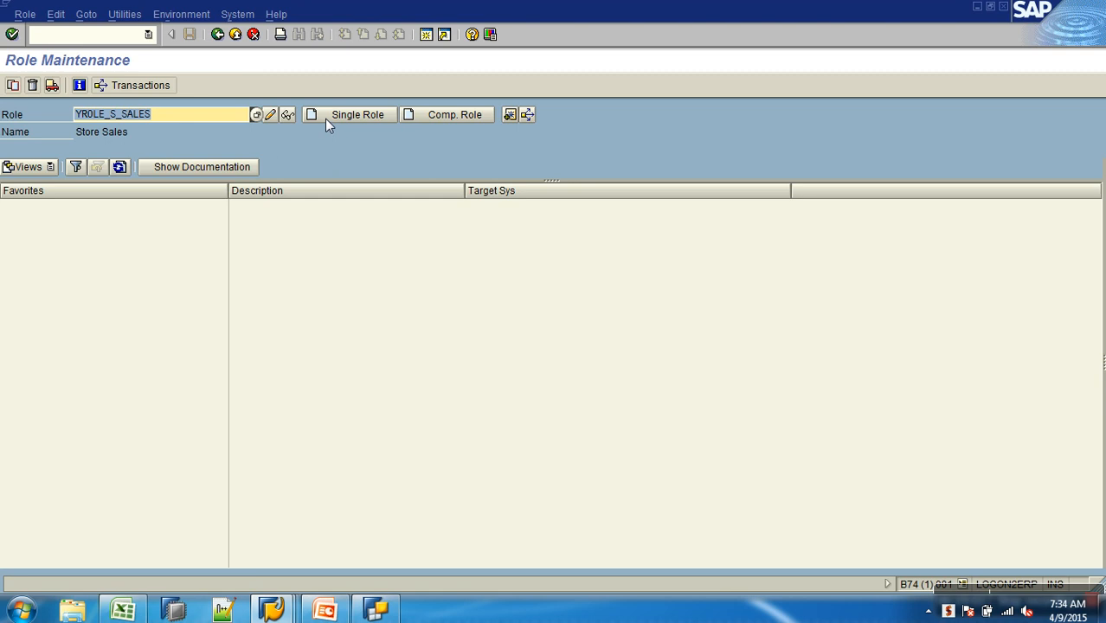
{"action": "left_click", "coordinate": [13, 85]}
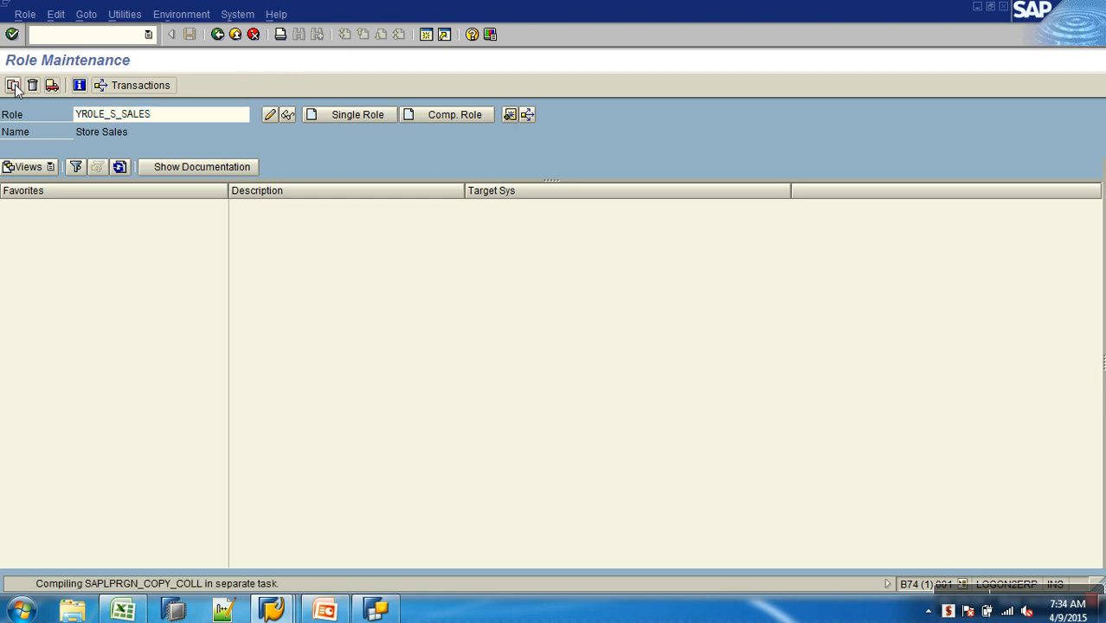
{"action": "left_click", "coordinate": [260, 241]}
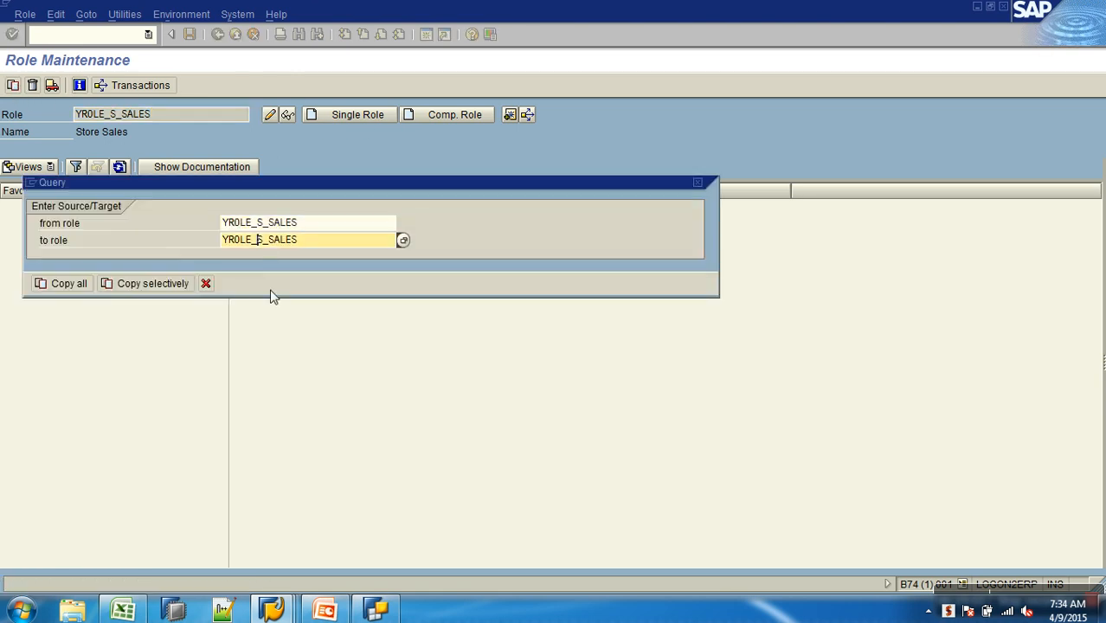
{"action": "key", "text": "Delete"}
{"action": "type", "text": "I"}
{"action": "key", "text": "Return"}
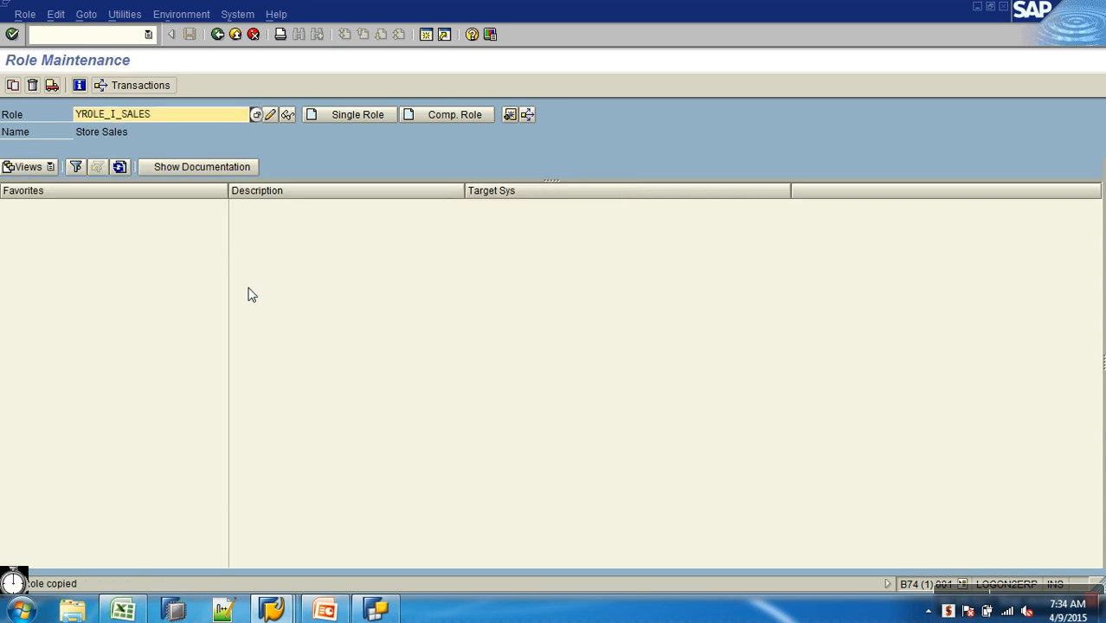
Open the authorization data of YROLE_I_SALES for changing, turn on technical names and expand Business Information Warehouse
{"action": "left_click", "coordinate": [269, 115]}
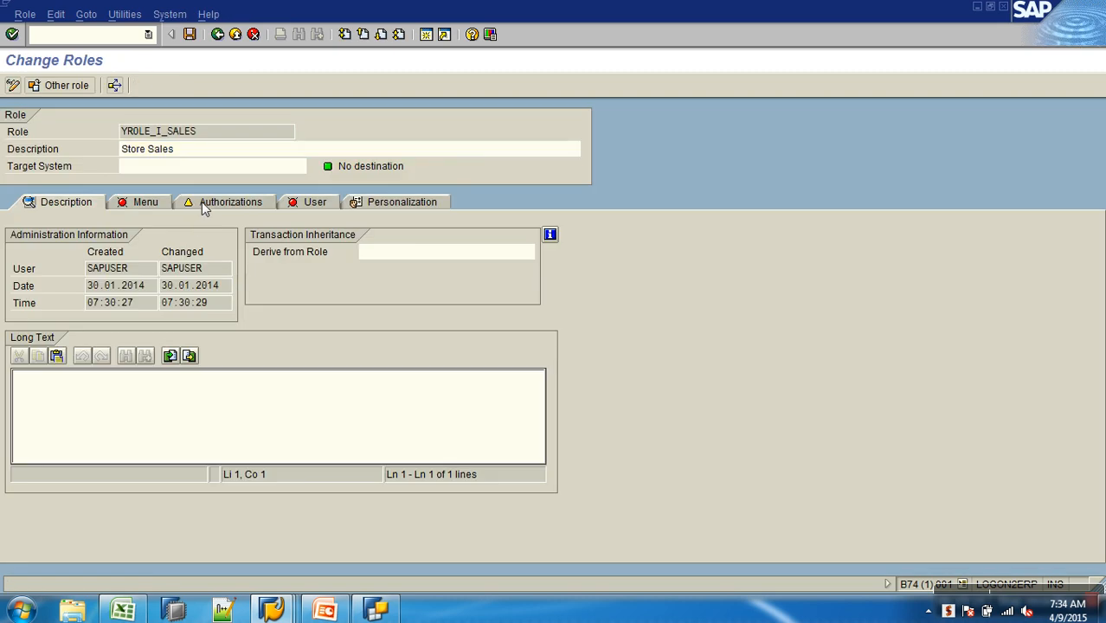
{"action": "left_click", "coordinate": [204, 204]}
{"action": "left_click", "coordinate": [19, 423]}
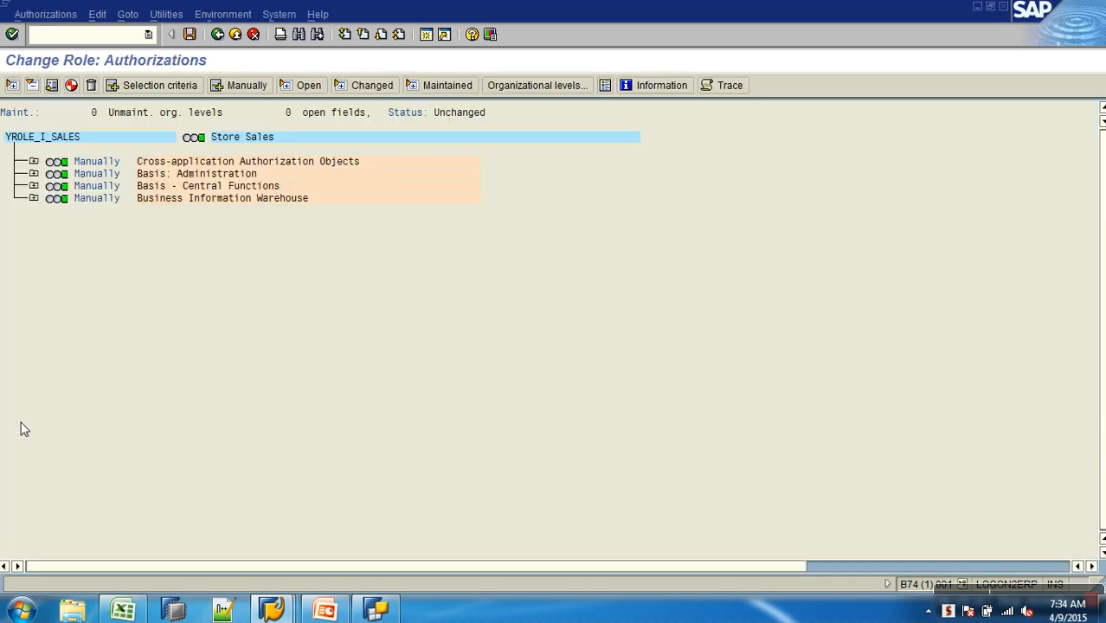
{"action": "left_click", "coordinate": [166, 15]}
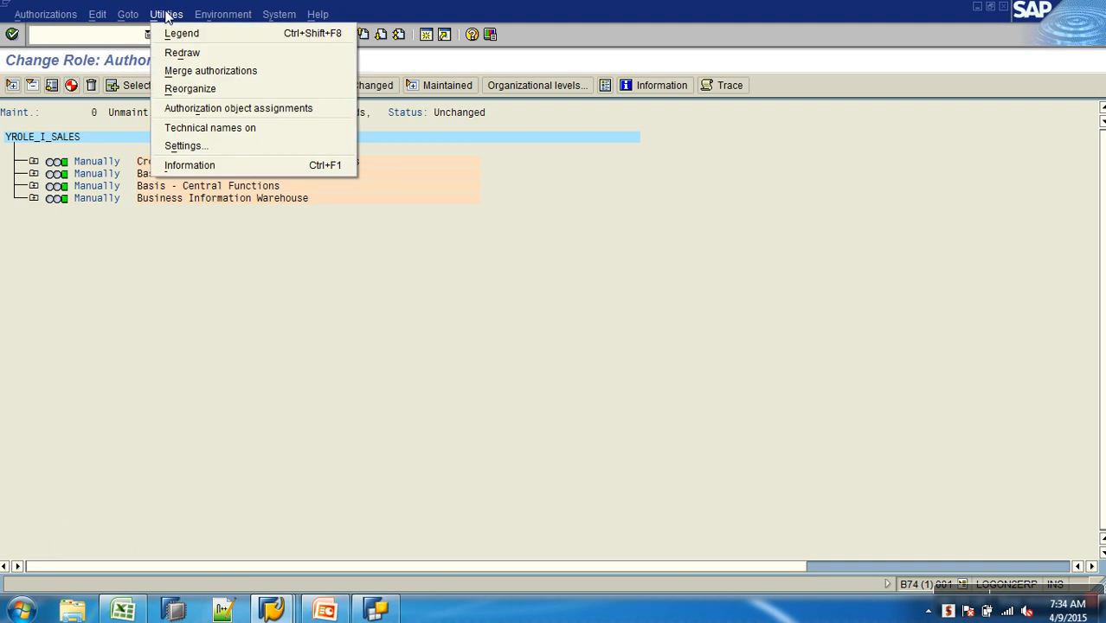
{"action": "left_click", "coordinate": [212, 128]}
{"action": "left_click", "coordinate": [34, 199]}
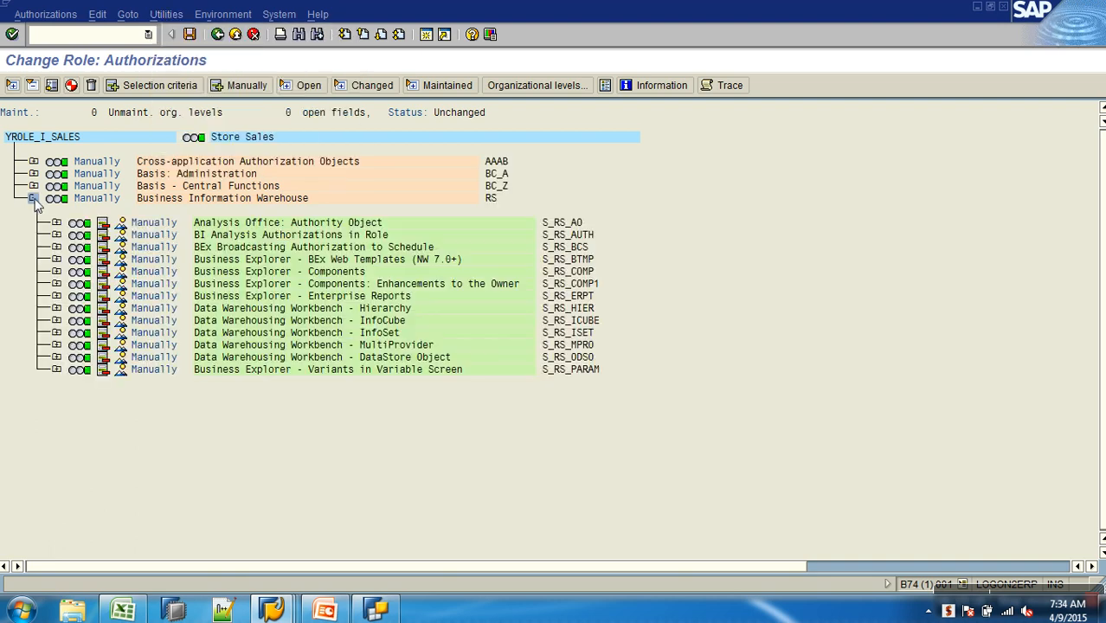
Review the copied field values of the S_RS_COMP1 and S_RS_COMP authorizations
{"action": "left_click", "coordinate": [57, 284]}
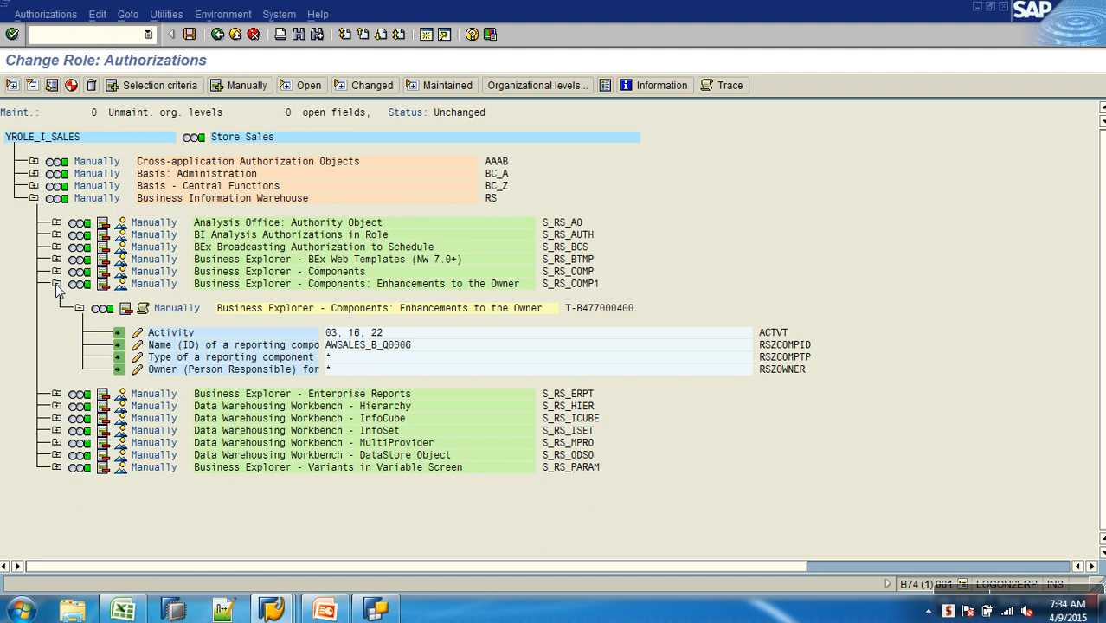
{"action": "left_click", "coordinate": [56, 284]}
{"action": "left_click", "coordinate": [56, 272]}
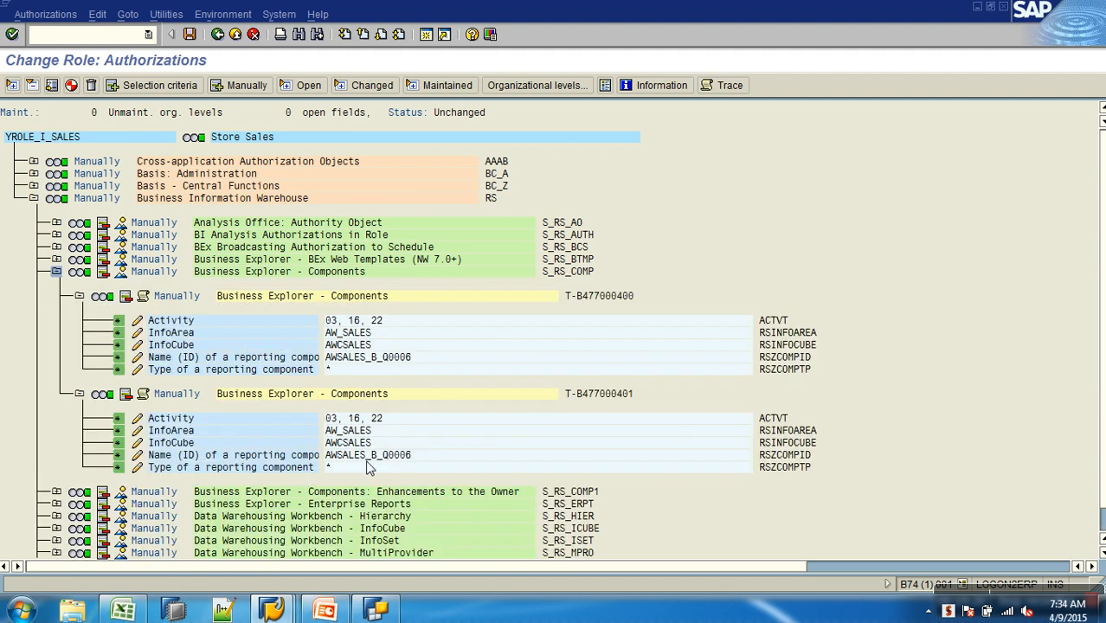
Expand S_RS_AUTH and replace its BIAUTH value with analysis authorization ZA_I_SCHNL from the value list, saving the field
{"action": "left_click", "coordinate": [56, 234]}
{"action": "left_click", "coordinate": [136, 284]}
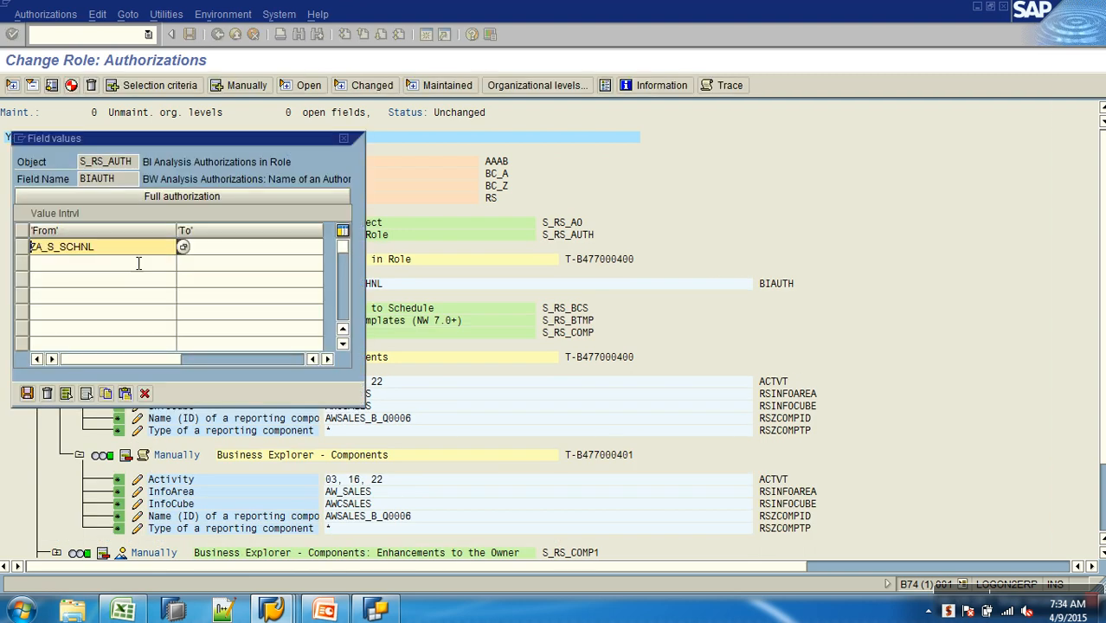
{"action": "left_click_drag", "start_coordinate": [135, 250], "coordinate": [5, 246]}
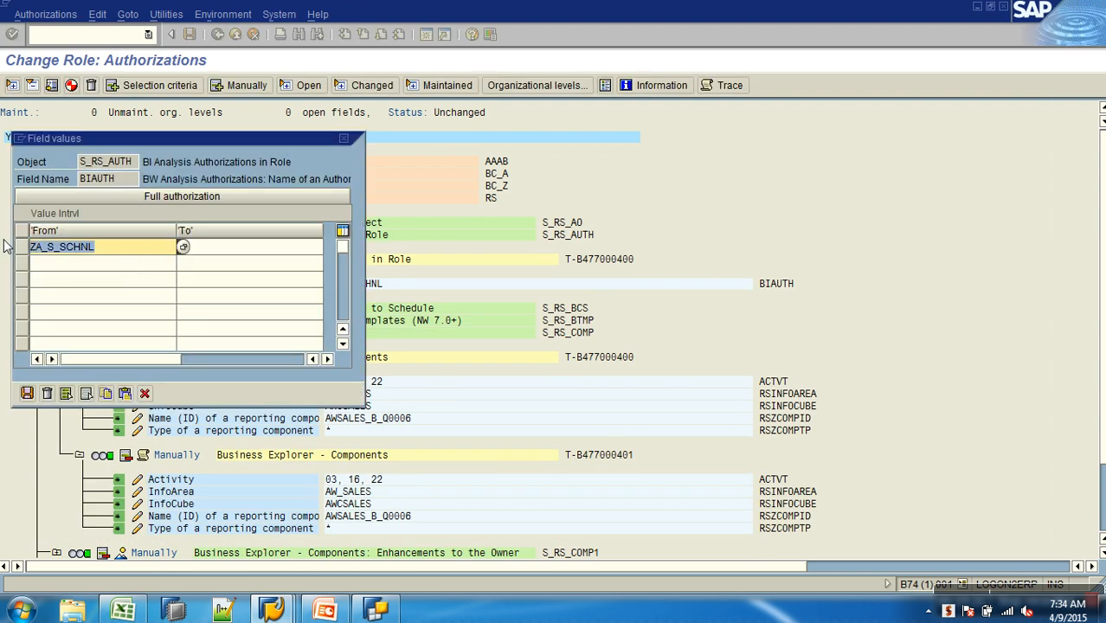
{"action": "key", "text": "Delete"}
{"action": "left_click", "coordinate": [60, 274]}
{"action": "left_click", "coordinate": [182, 249]}
{"action": "key", "text": "Return"}
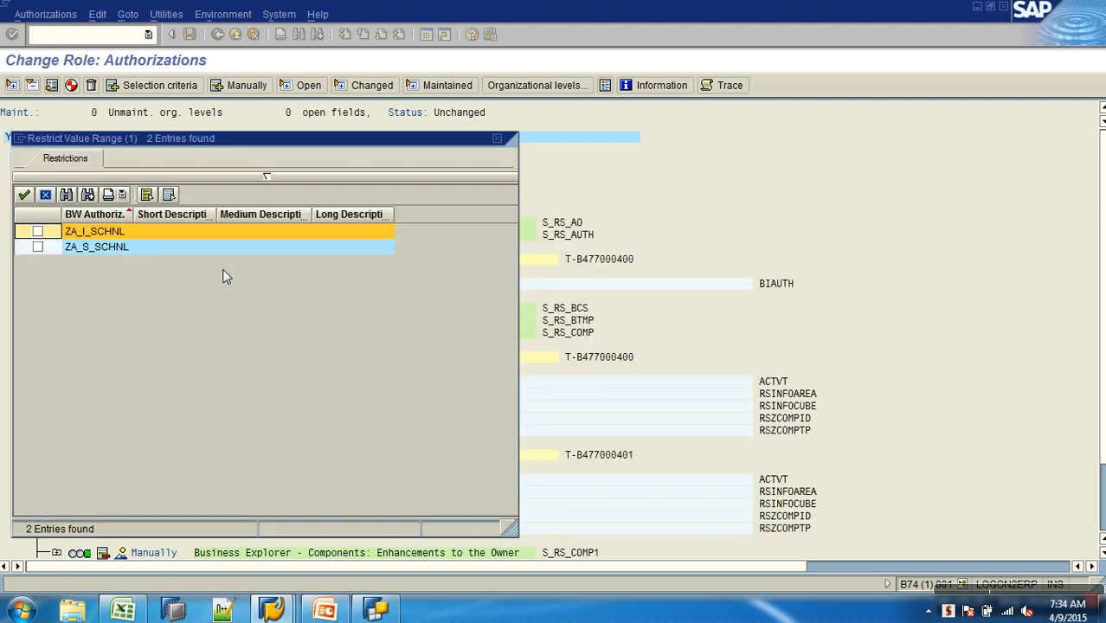
{"action": "left_click", "coordinate": [37, 231]}
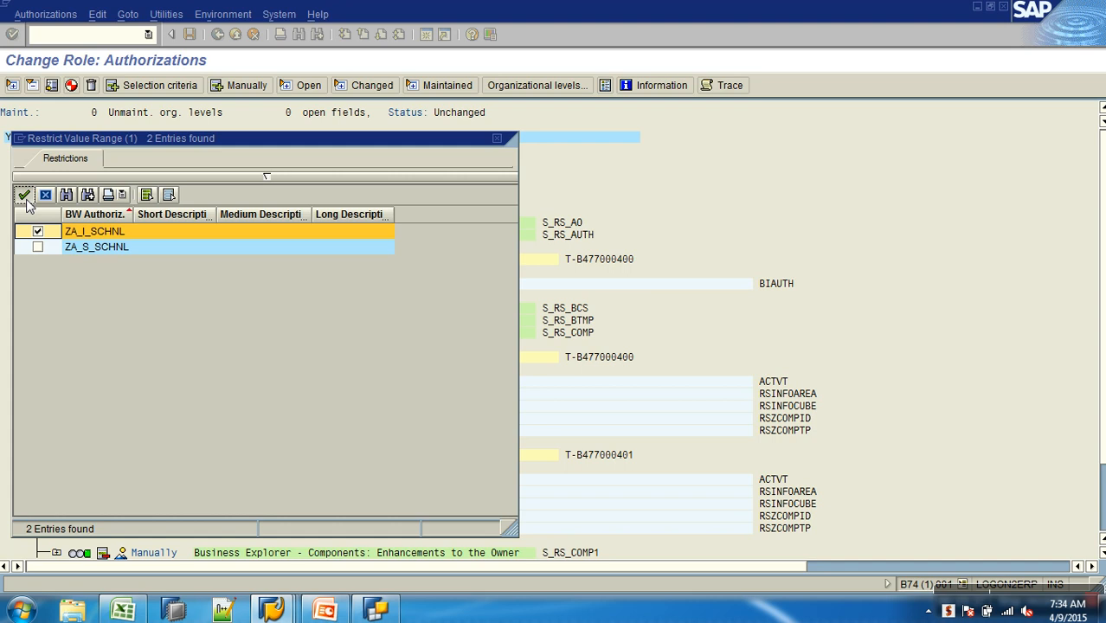
{"action": "left_click", "coordinate": [23, 194]}
{"action": "left_click", "coordinate": [27, 394]}
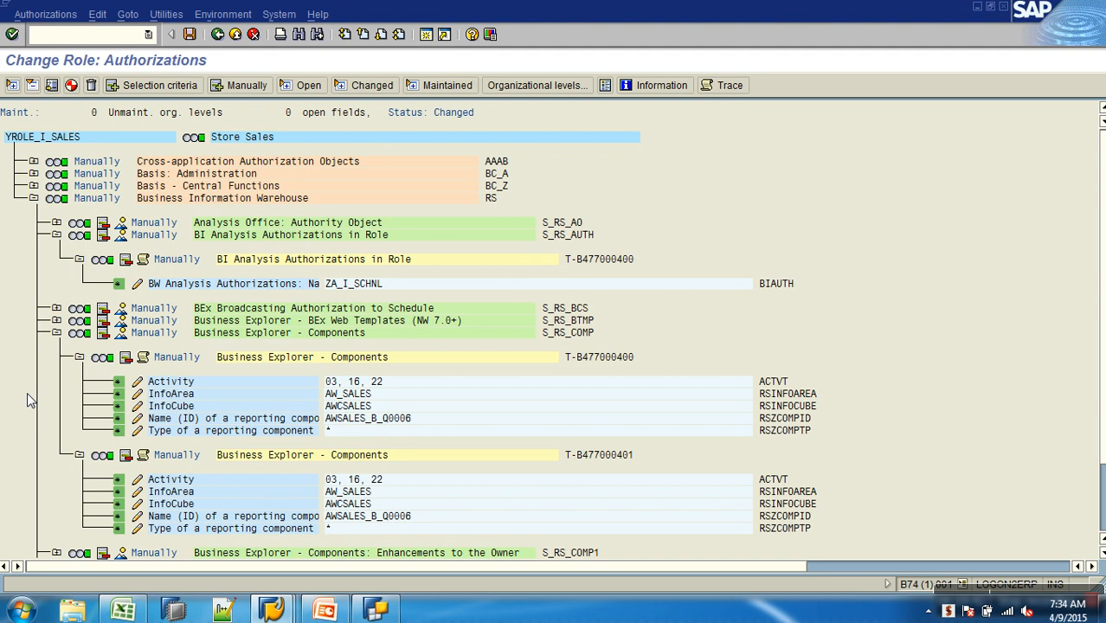
Generate the authorization profile for YROLE_I_SALES with the proposed profile name and return to the role's details
{"action": "left_click", "coordinate": [71, 85]}
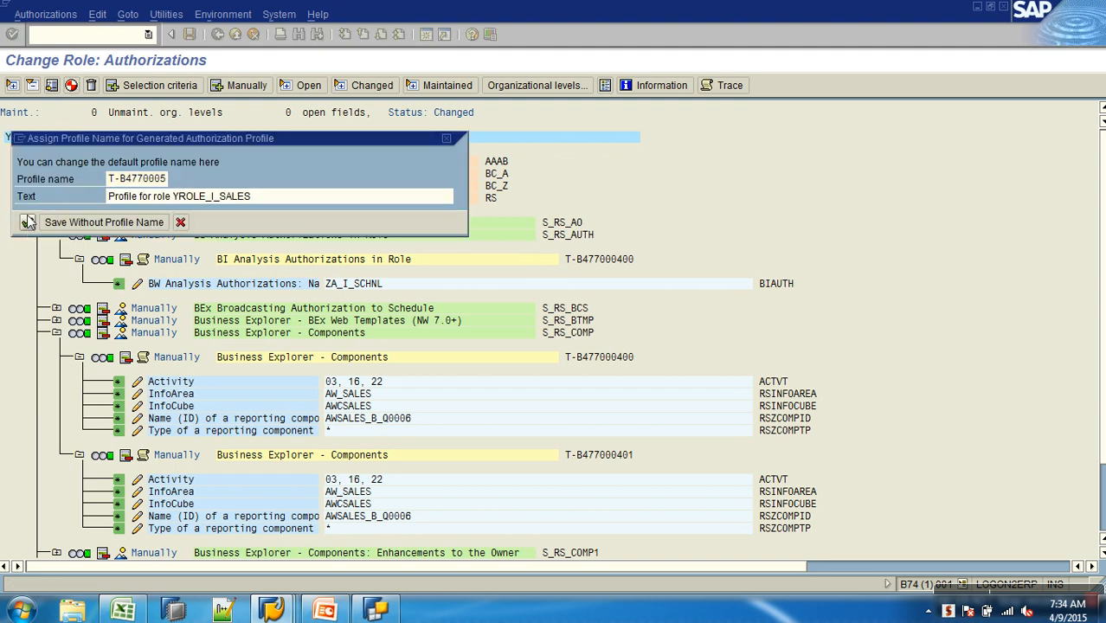
{"action": "left_click", "coordinate": [27, 223]}
{"action": "left_click", "coordinate": [217, 35]}
Add transaction RSRT to the role menu of YROLE_I_SALES and save the role
{"action": "left_click", "coordinate": [139, 204]}
{"action": "left_click", "coordinate": [63, 286]}
{"action": "left_click", "coordinate": [152, 236]}
{"action": "type", "text": "RSRT"}
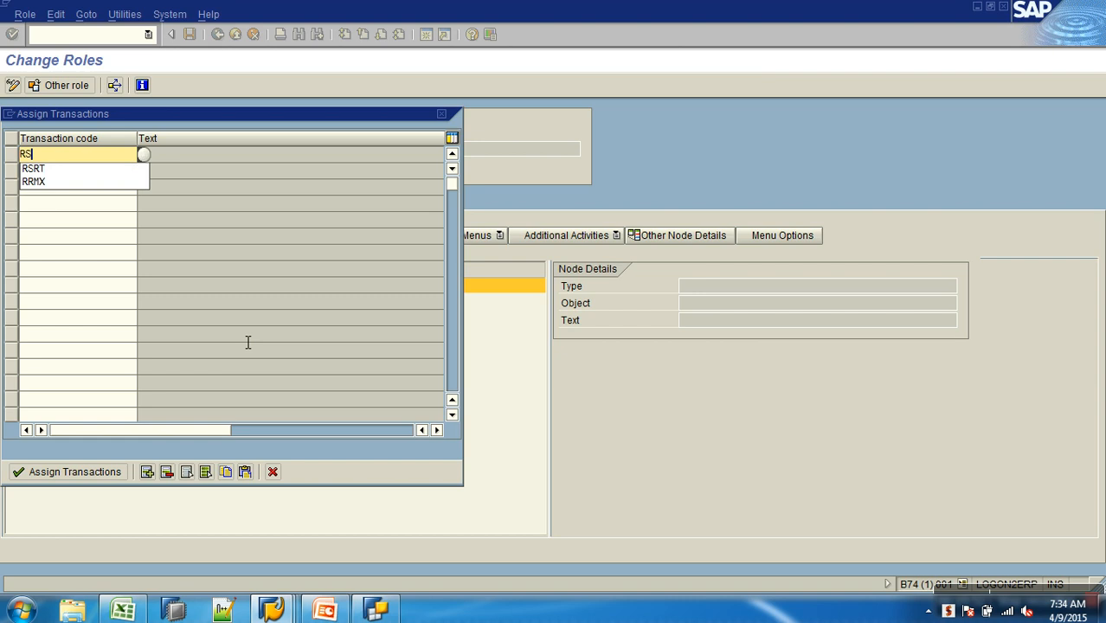
{"action": "key", "text": "Return"}
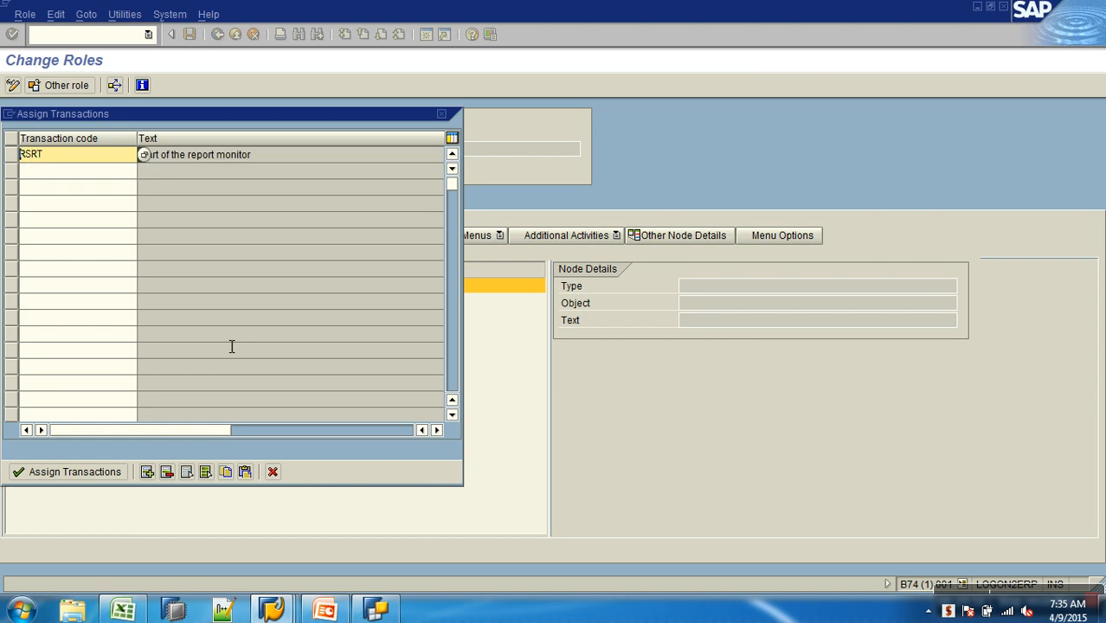
{"action": "left_click", "coordinate": [72, 473]}
{"action": "left_click", "coordinate": [189, 38]}
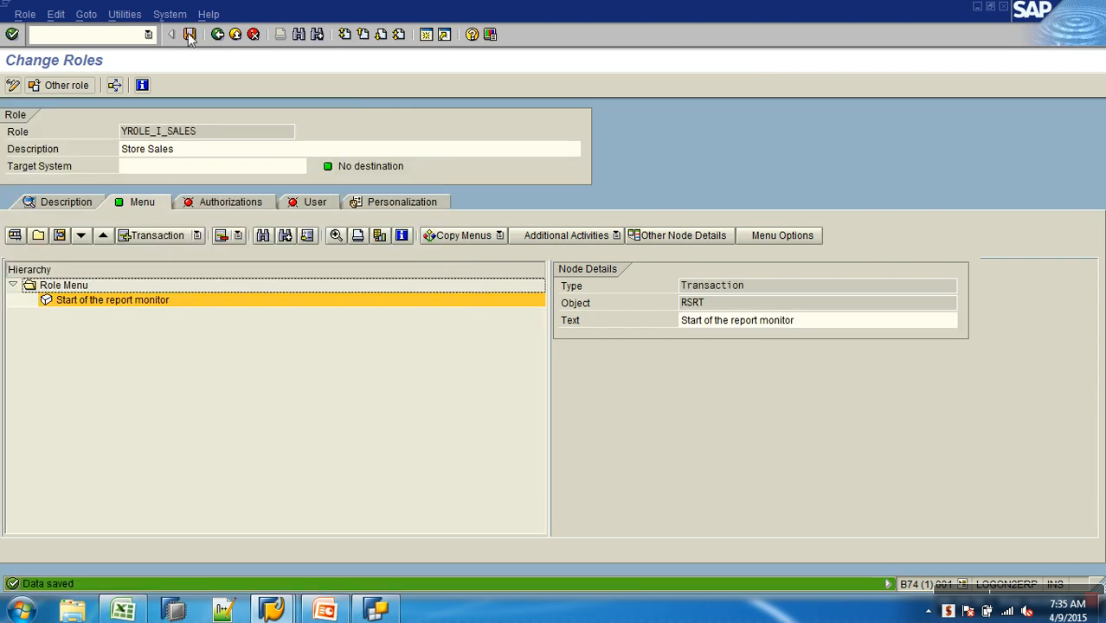
Reopen the authorization data of YROLE_I_SALES, expand Business Information Warehouse and generate the profile despite the open authorizations
{"action": "left_click", "coordinate": [218, 207]}
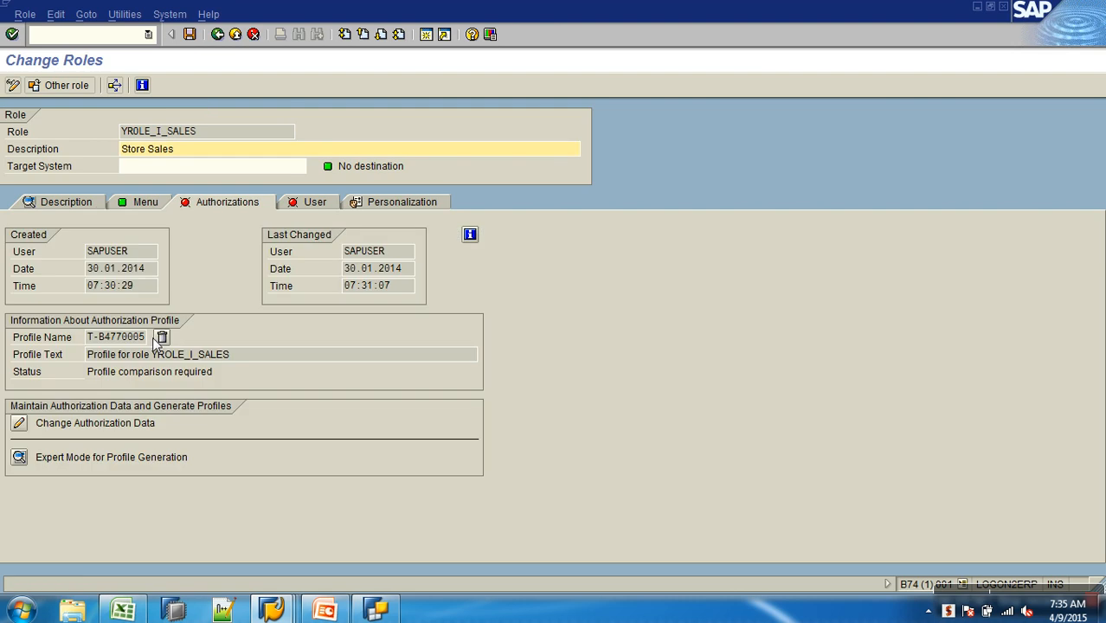
{"action": "left_click", "coordinate": [21, 424]}
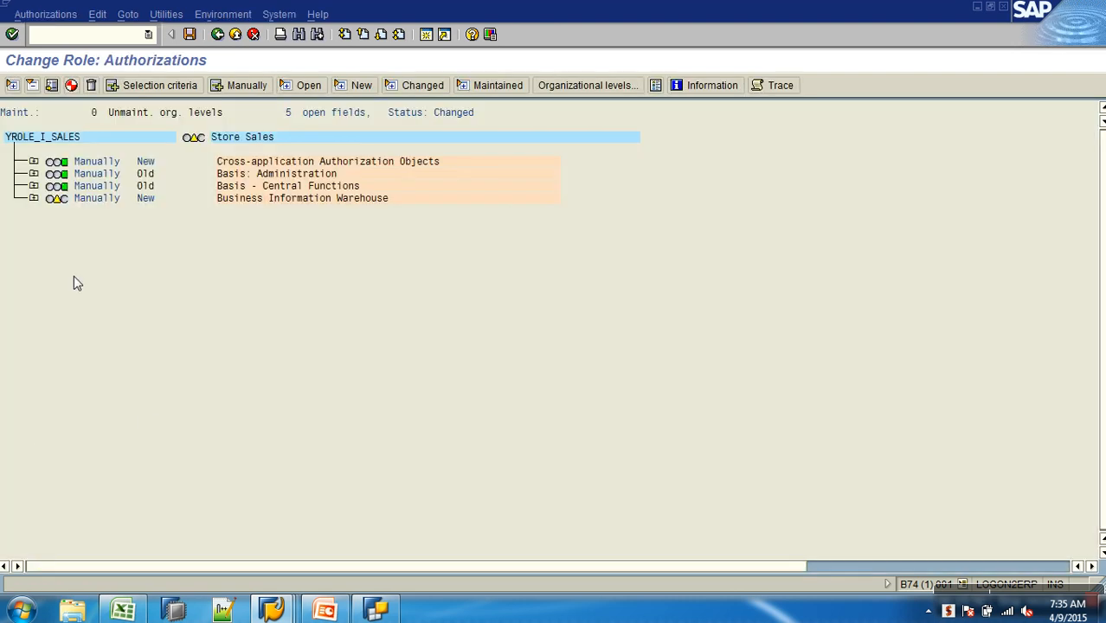
{"action": "left_click", "coordinate": [34, 199]}
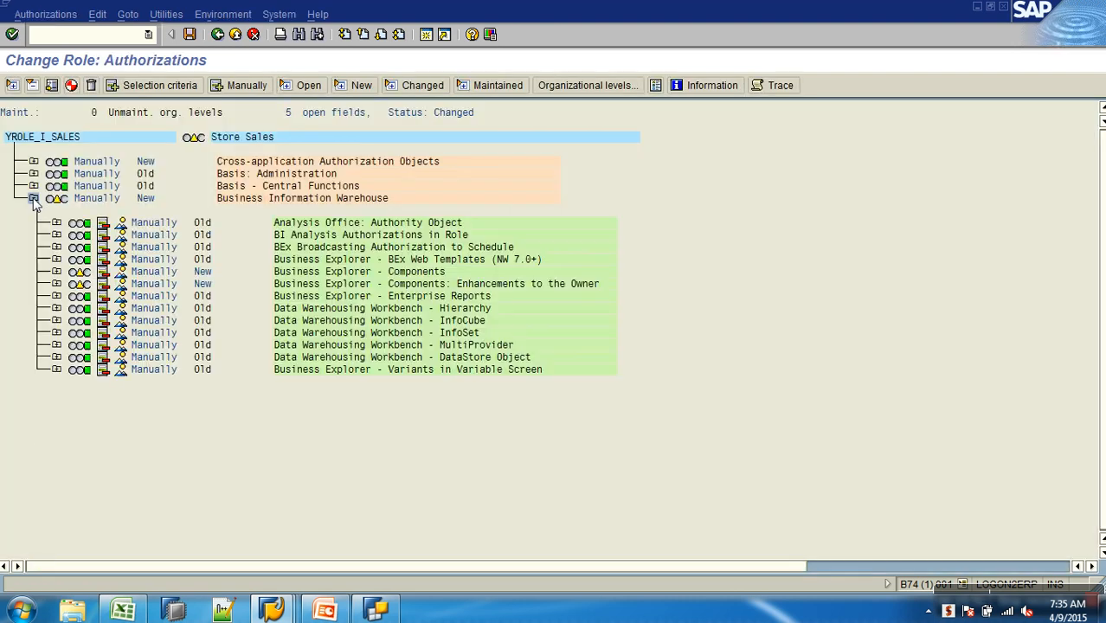
{"action": "left_click", "coordinate": [71, 85]}
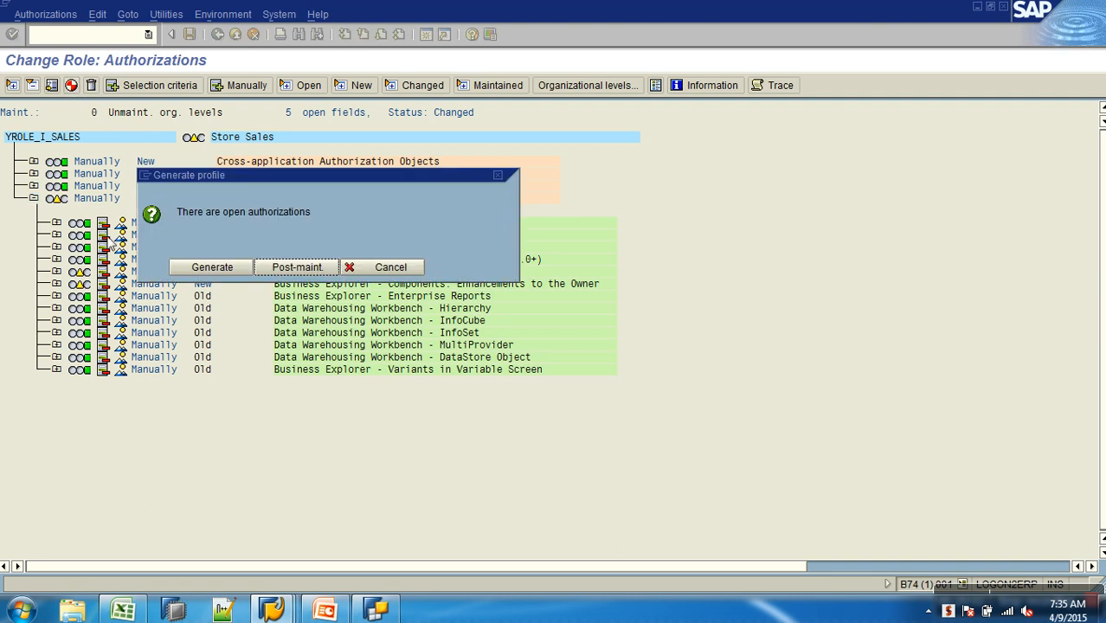
{"action": "left_click", "coordinate": [212, 268]}
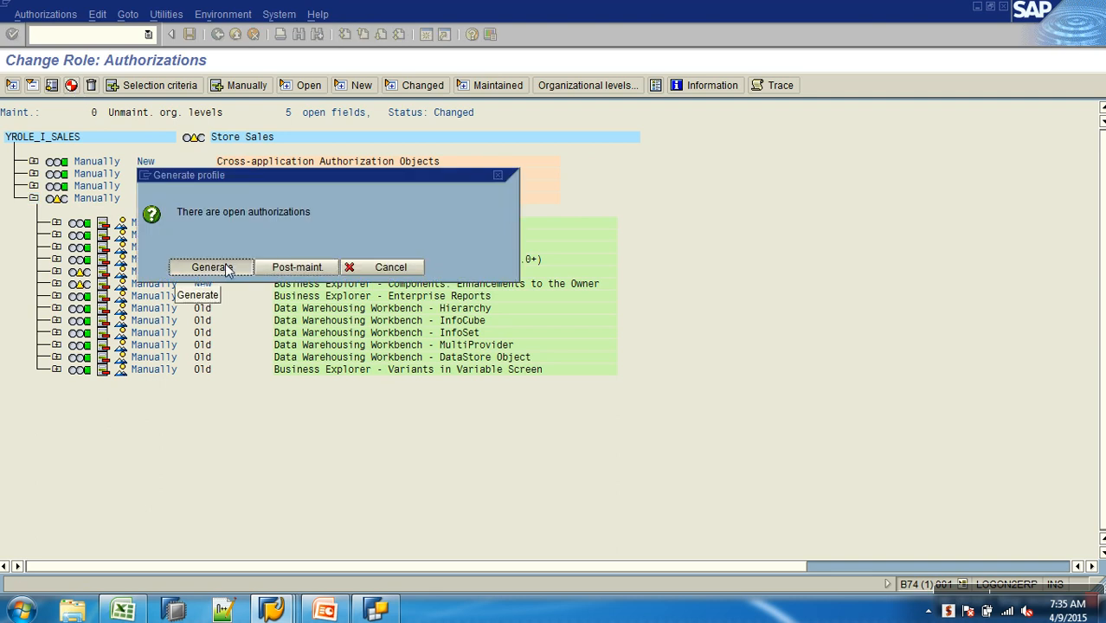
Expand Business Explorer - Components and set the InfoArea of the new standard authorization to AW_SALES, saving the field
{"action": "left_click", "coordinate": [57, 272]}
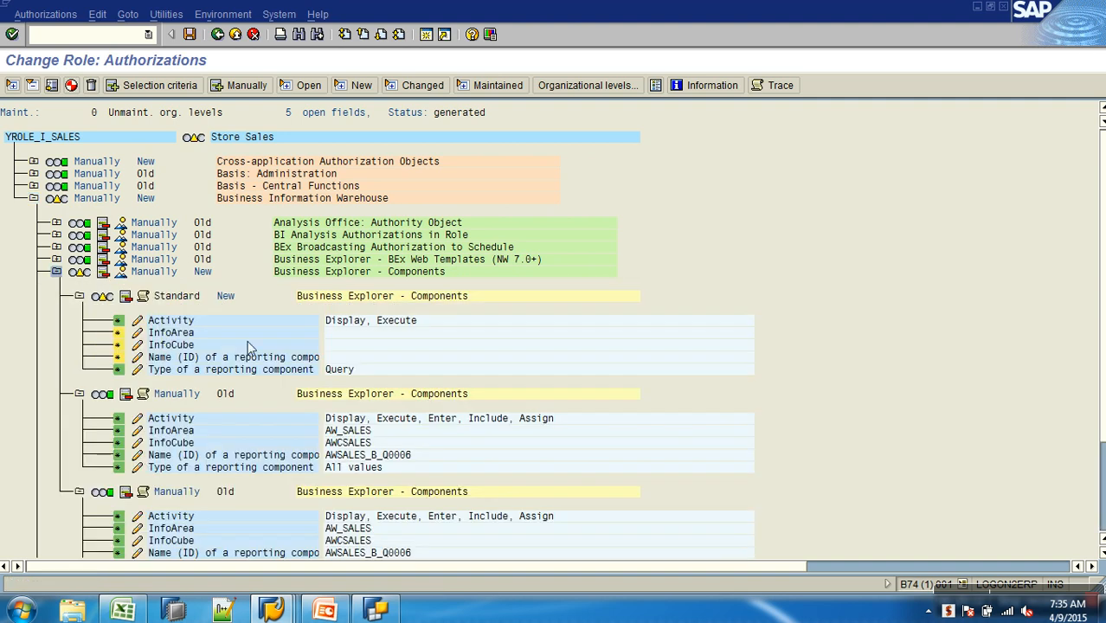
{"action": "scroll", "coordinate": [145, 260], "scroll_direction": "down", "scroll_amount": 2}
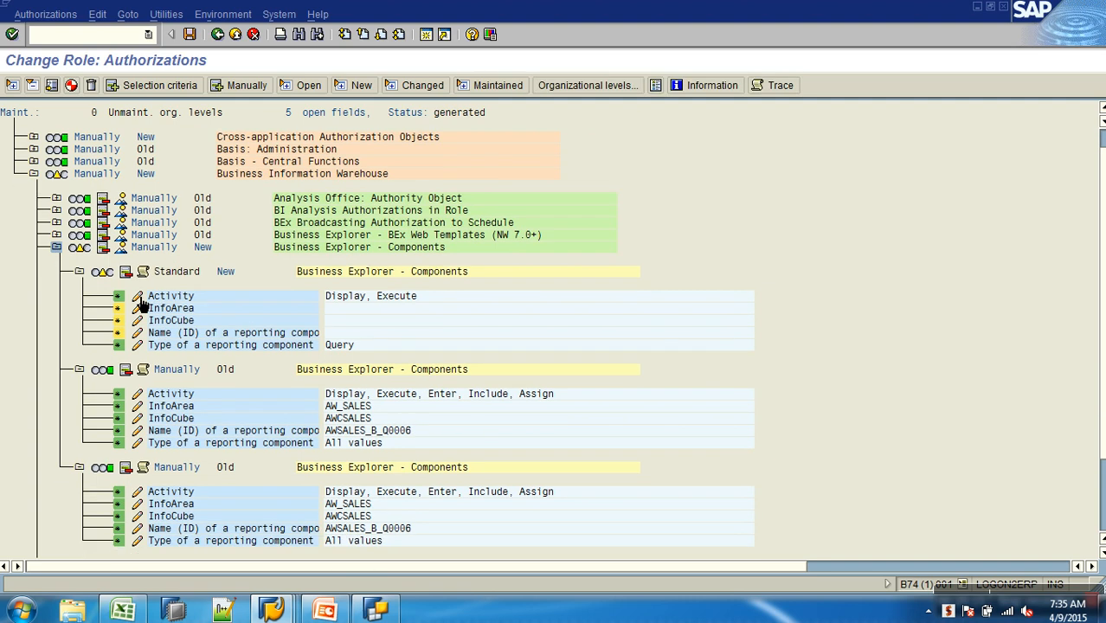
{"action": "left_click", "coordinate": [138, 308]}
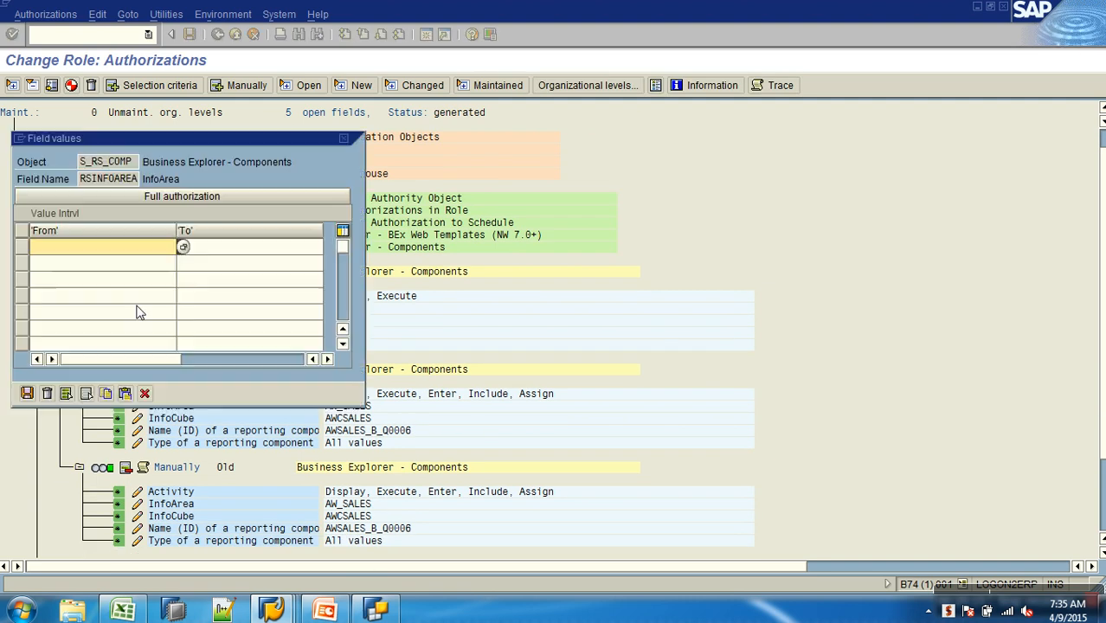
{"action": "left_click", "coordinate": [106, 250]}
{"action": "left_click", "coordinate": [86, 330]}
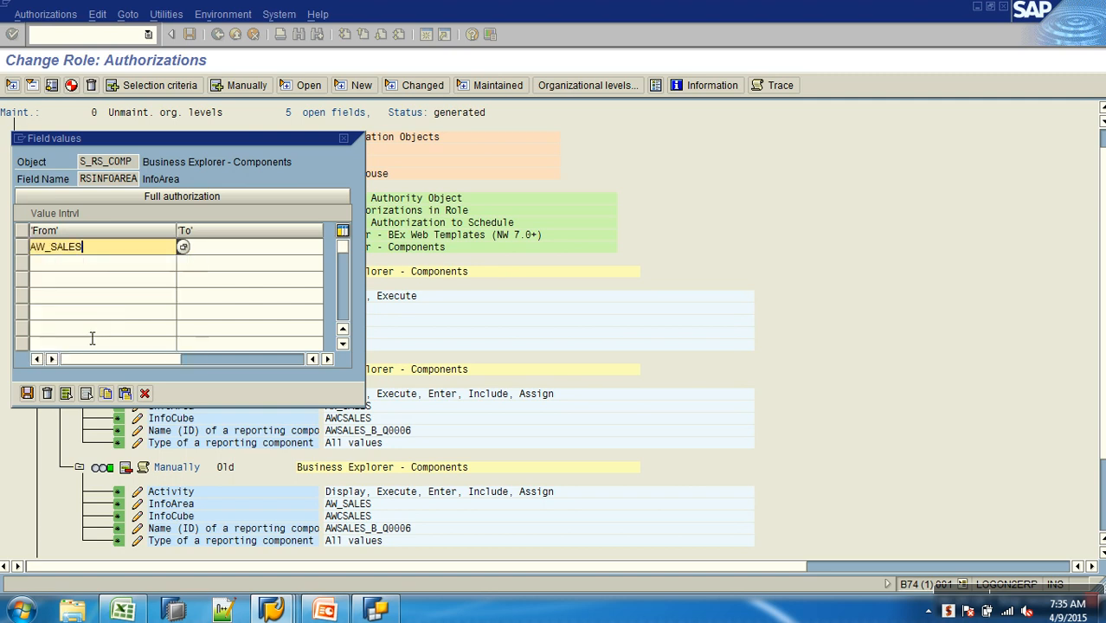
{"action": "left_click", "coordinate": [26, 394]}
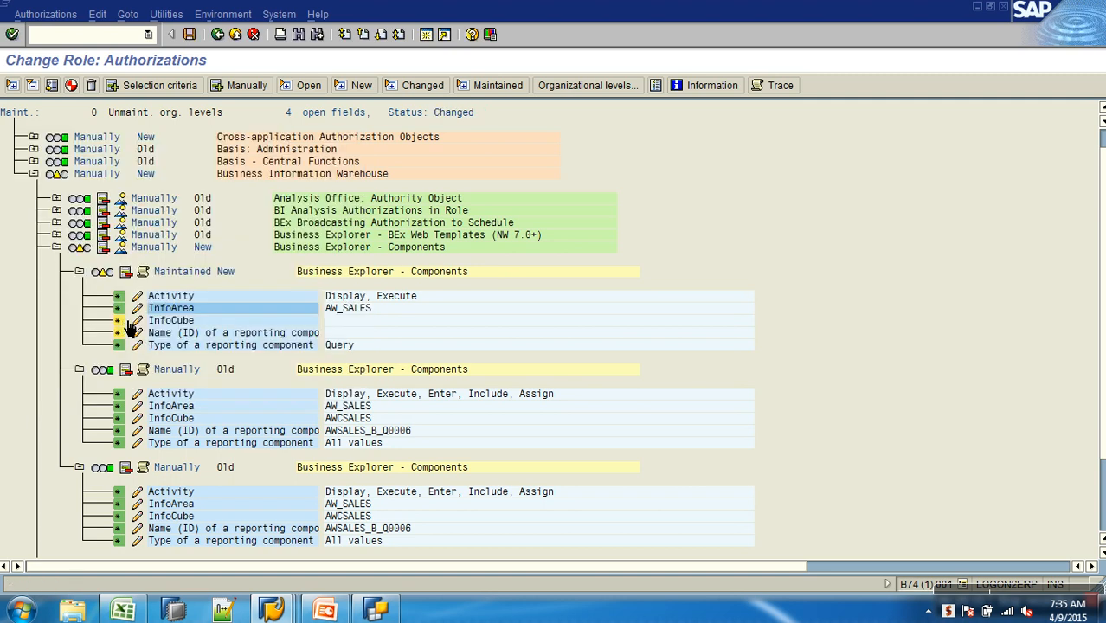
Set the same authorization's InfoCube to AWCSALES and its reporting component name to AWSALES_B_Q0006, saving both fields
{"action": "left_click", "coordinate": [137, 320]}
{"action": "left_click", "coordinate": [113, 253]}
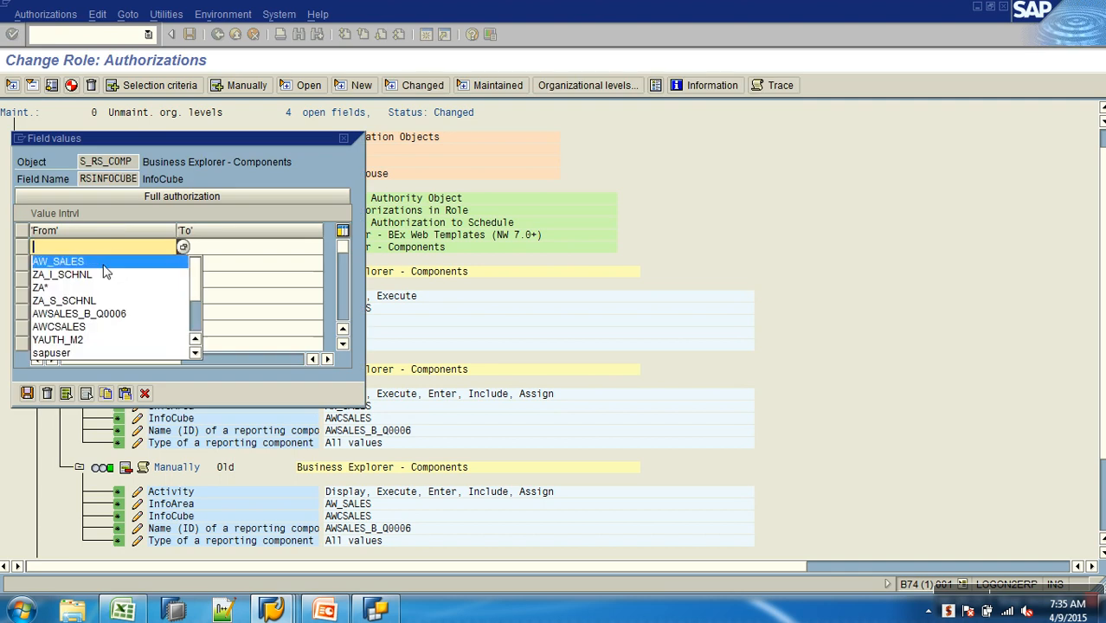
{"action": "left_click", "coordinate": [89, 327]}
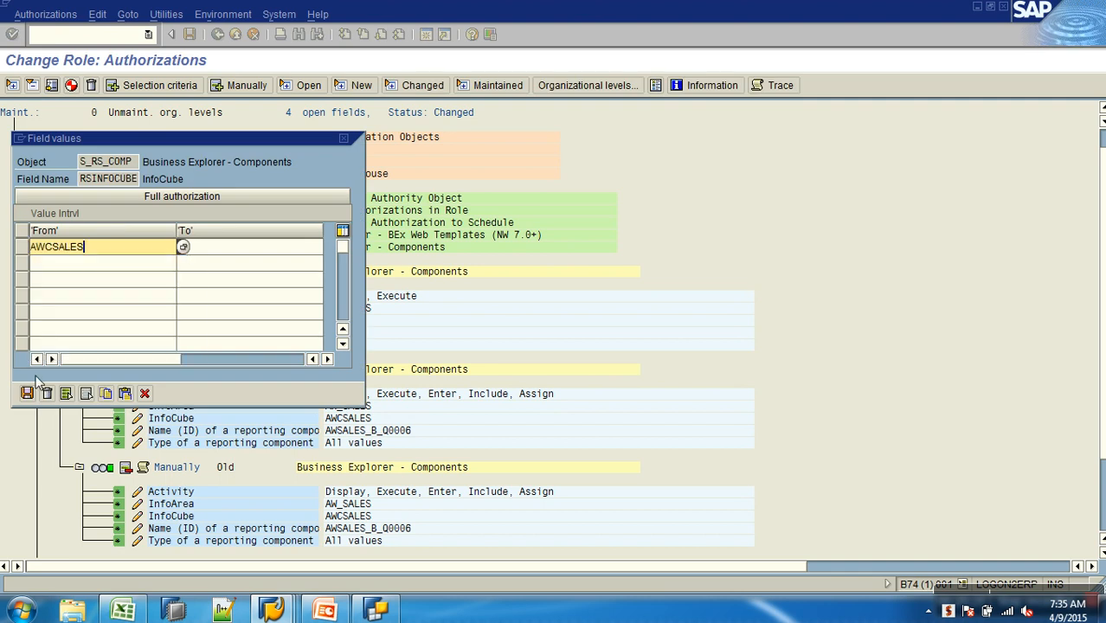
{"action": "left_click", "coordinate": [27, 394]}
{"action": "left_click", "coordinate": [139, 334]}
{"action": "left_click", "coordinate": [104, 248]}
{"action": "left_click", "coordinate": [86, 328]}
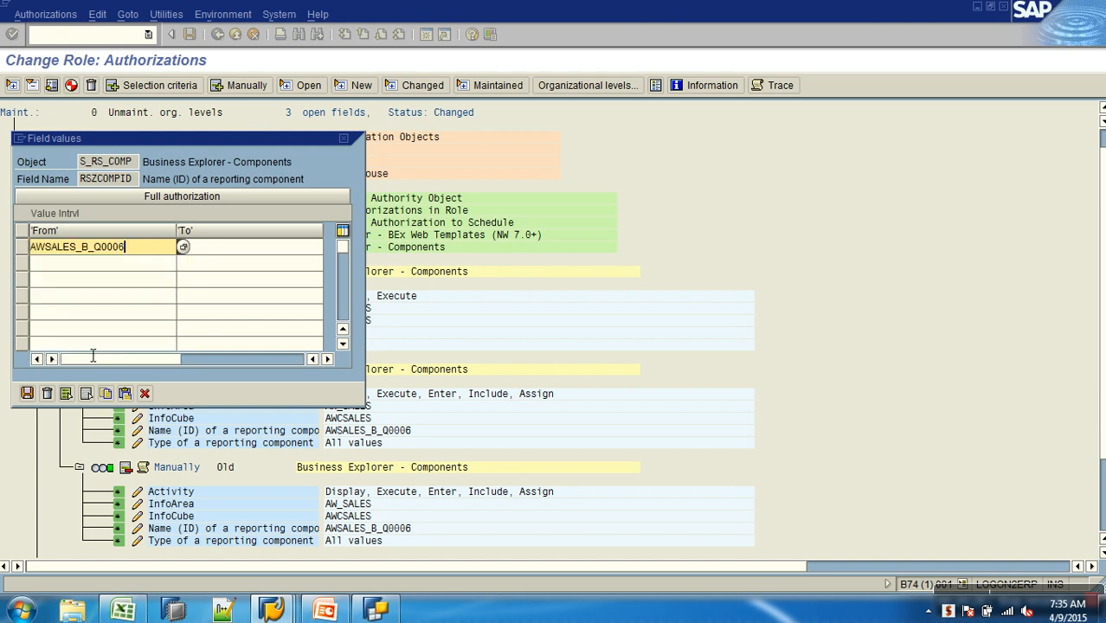
{"action": "left_click", "coordinate": [27, 394]}
Give the type of reporting component full authorization and generate the profile despite the open authorizations
{"action": "left_click", "coordinate": [141, 350]}
{"action": "left_click", "coordinate": [104, 196]}
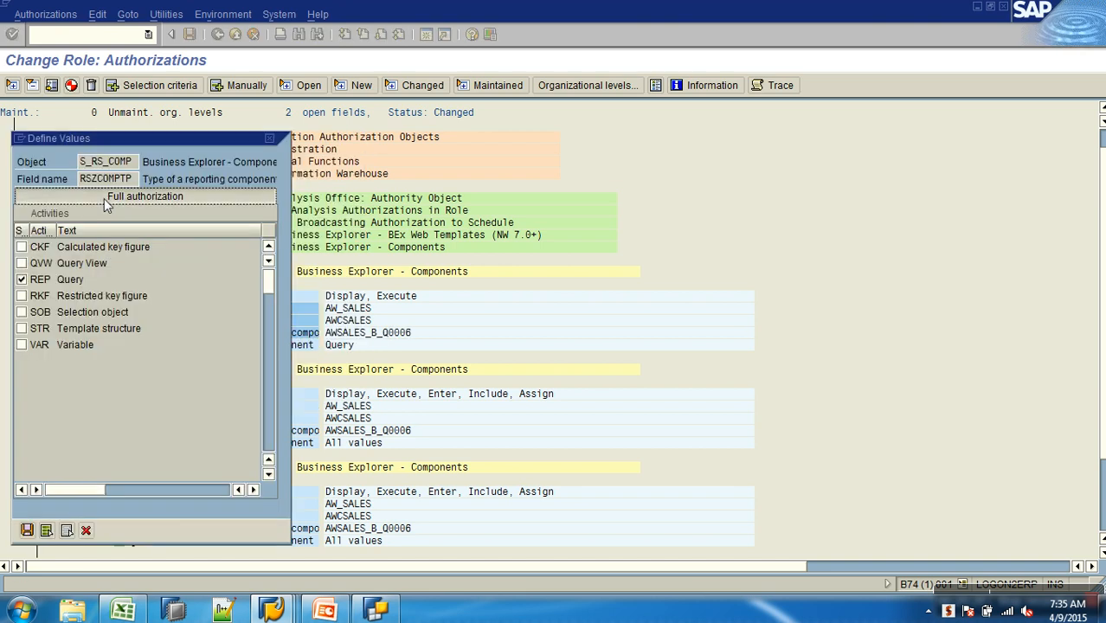
{"action": "left_click", "coordinate": [27, 530]}
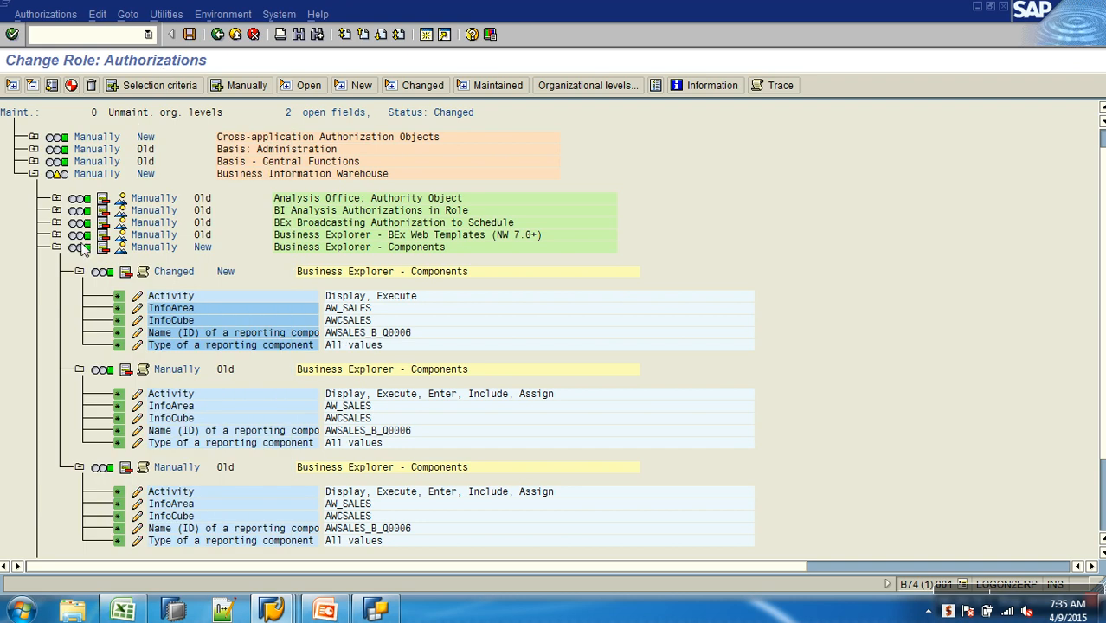
{"action": "left_click", "coordinate": [71, 85]}
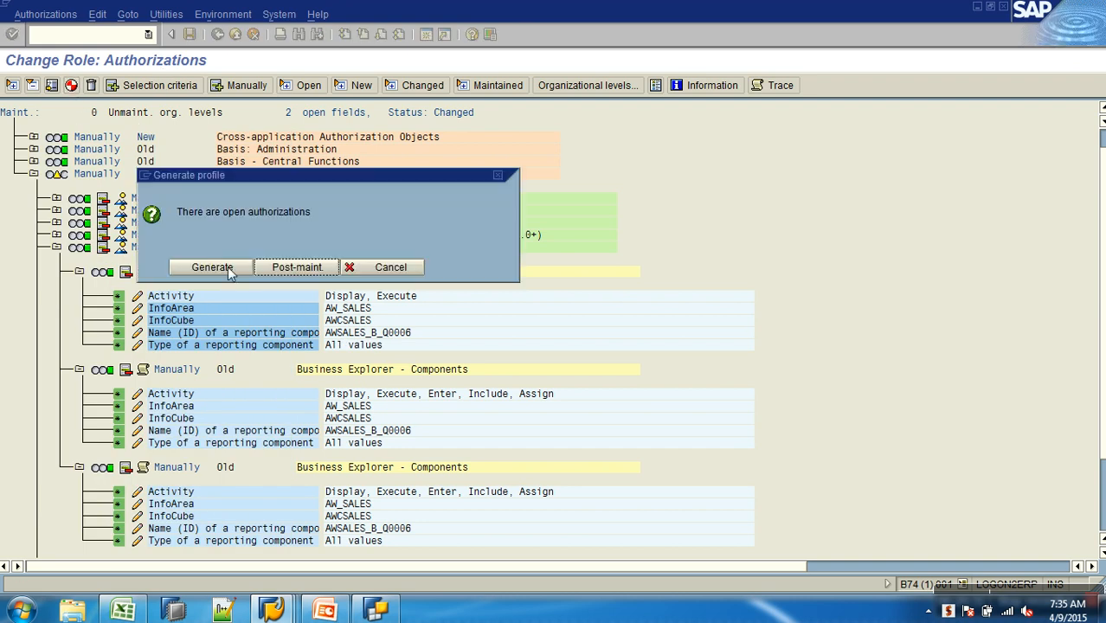
{"action": "left_click", "coordinate": [228, 267]}
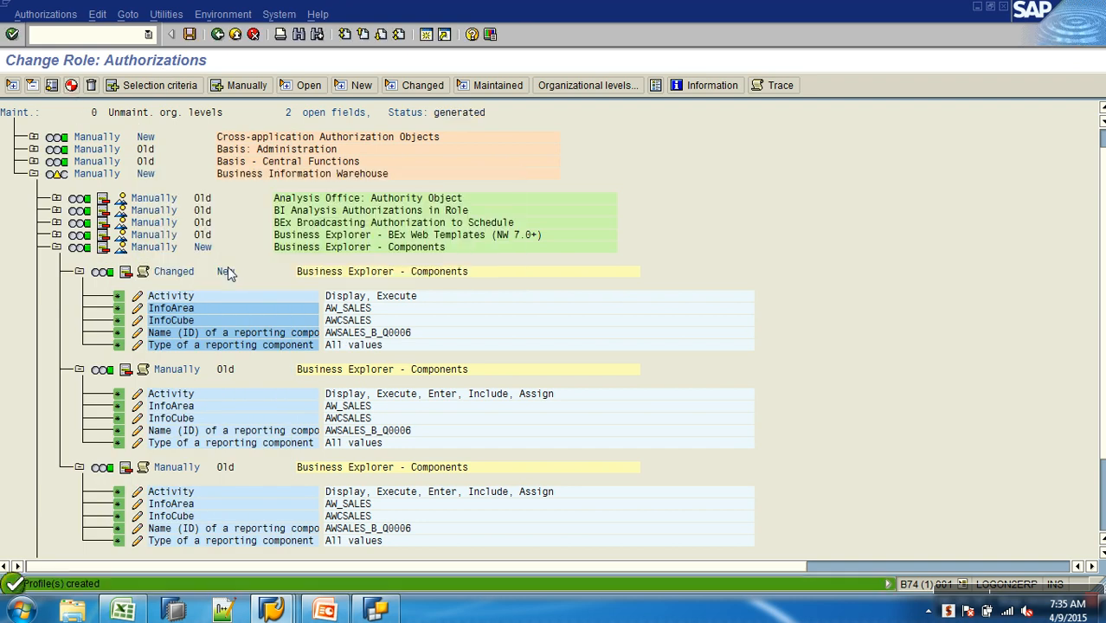
Collapse Components, expand Components: Enhancements to the Owner, and add activity 22 Enter, Include, Assign to its new authorization
{"action": "left_click", "coordinate": [57, 247]}
{"action": "left_click", "coordinate": [56, 260]}
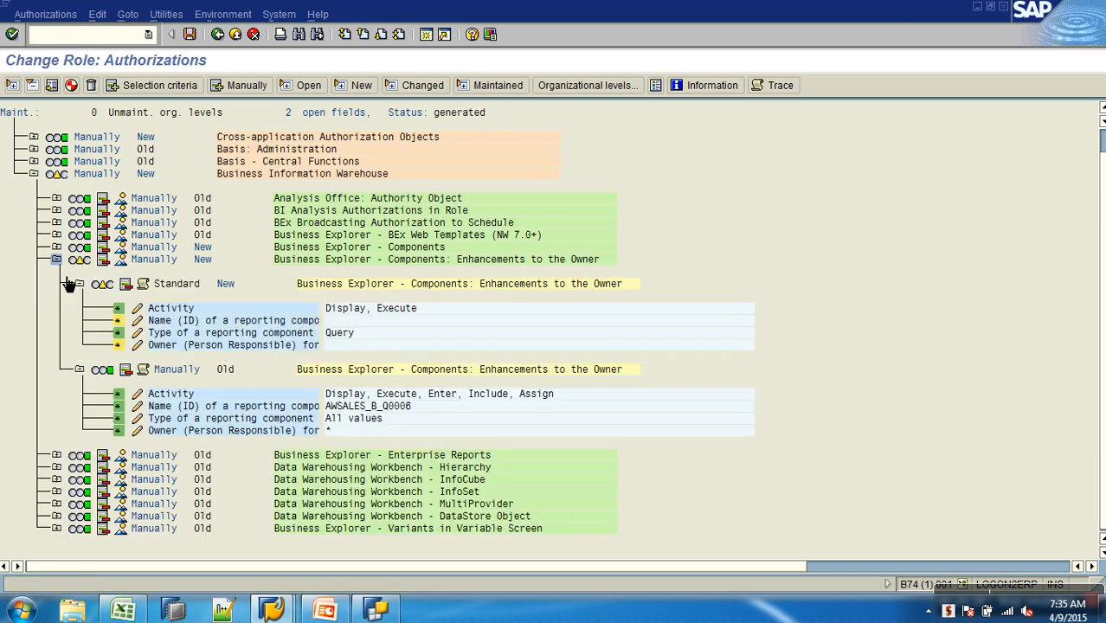
{"action": "left_click", "coordinate": [137, 310]}
{"action": "left_click", "coordinate": [22, 313]}
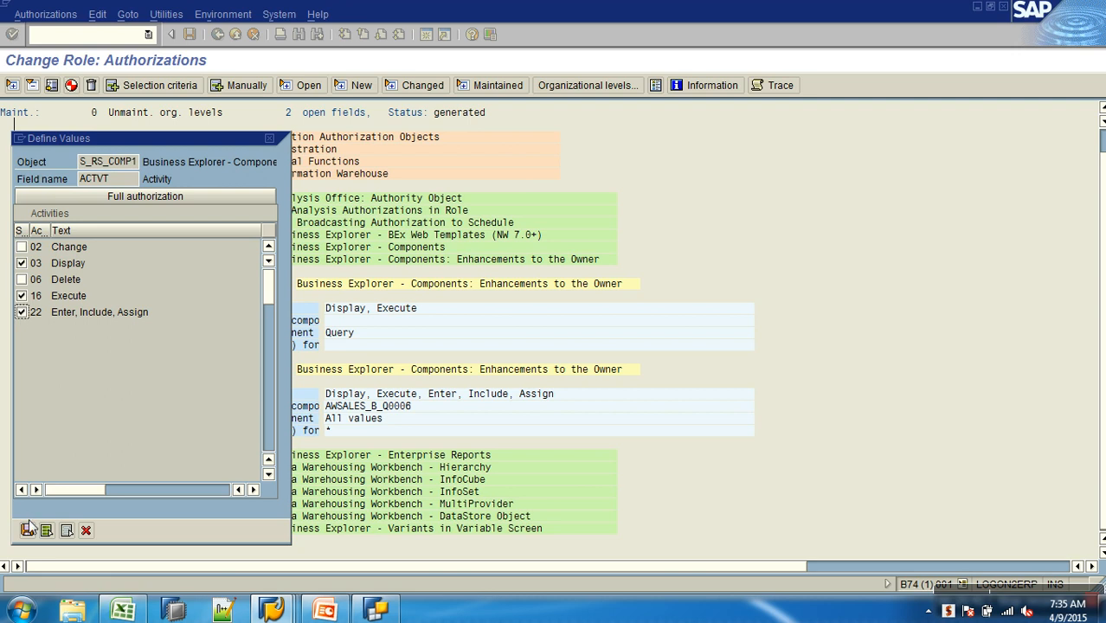
{"action": "left_click", "coordinate": [27, 529]}
Set the reporting component name of the new owner enhancement authorization to AWSALES_B_Q0006 and save the field
{"action": "left_click", "coordinate": [138, 322]}
{"action": "left_click", "coordinate": [74, 249]}
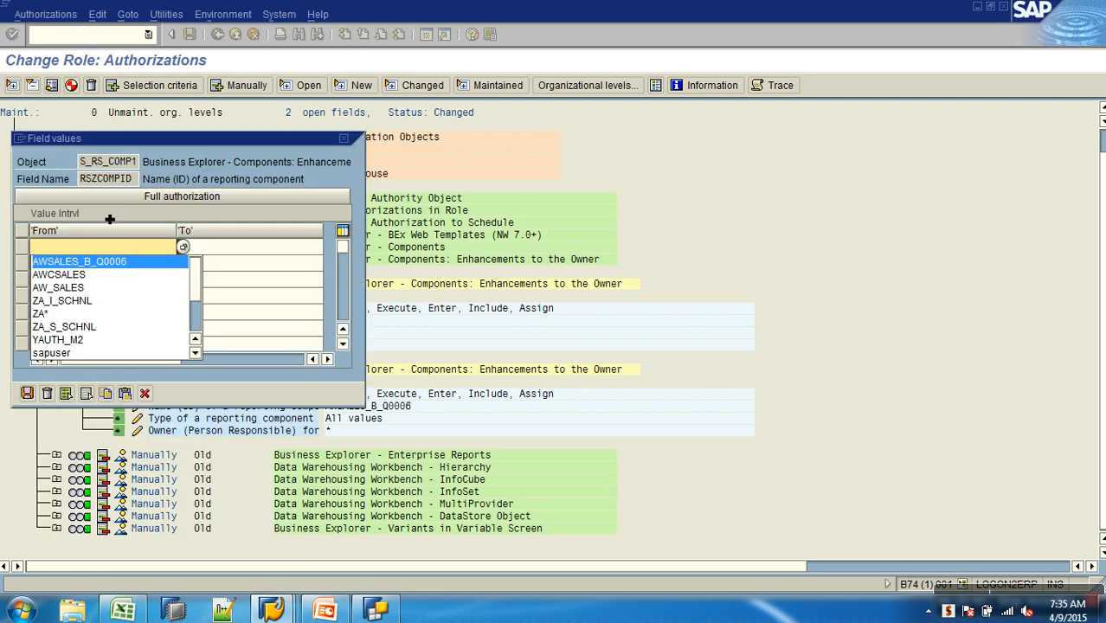
{"action": "left_click_drag", "start_coordinate": [158, 138], "coordinate": [486, 110]}
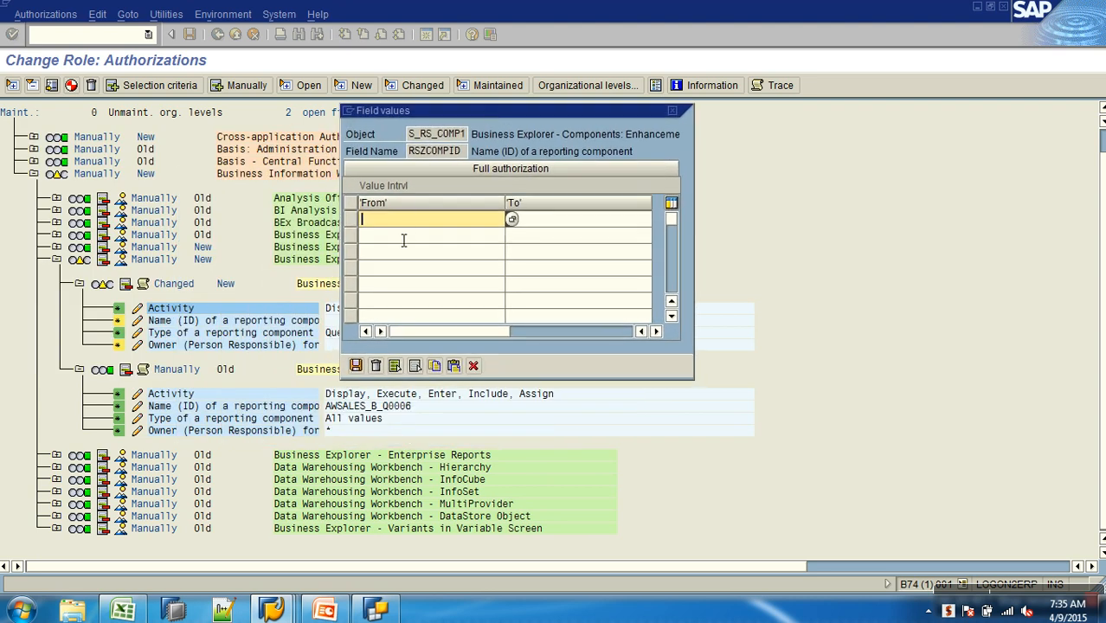
{"action": "left_click", "coordinate": [403, 239]}
{"action": "left_click", "coordinate": [356, 367]}
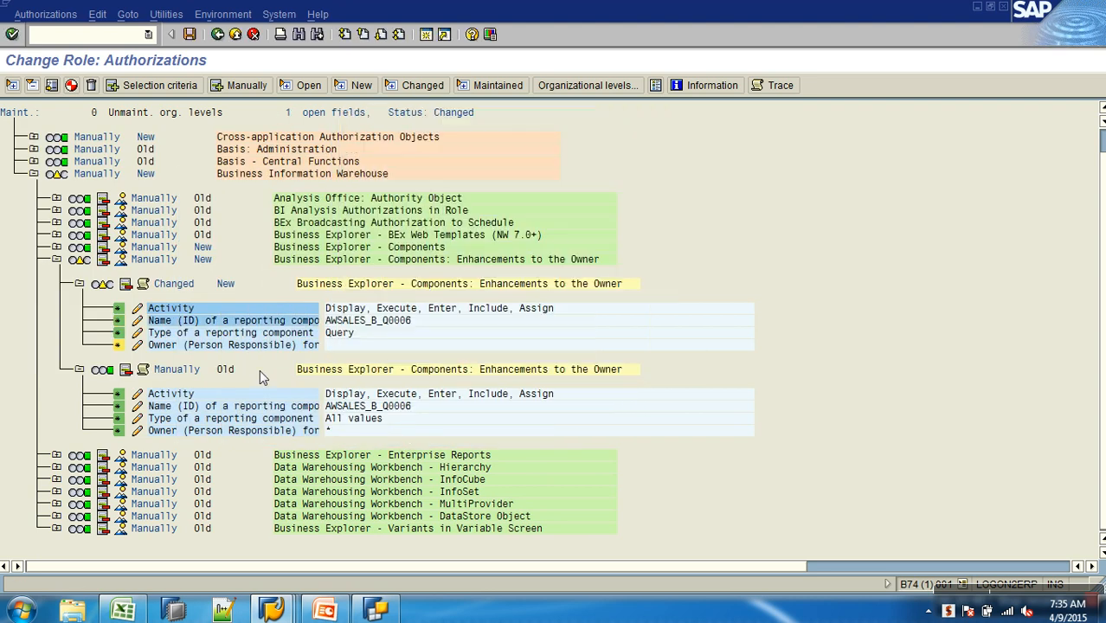
Give full authorization to both the type of reporting component and the owner in the new S_RS_COMP1 authorization
{"action": "left_click", "coordinate": [138, 334]}
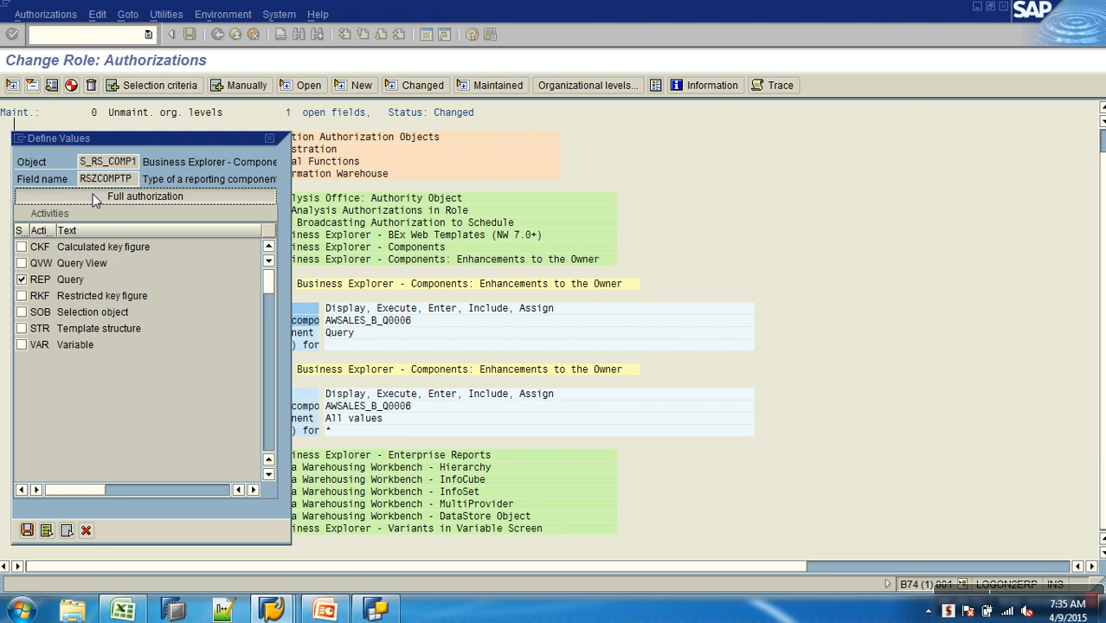
{"action": "left_click", "coordinate": [27, 531]}
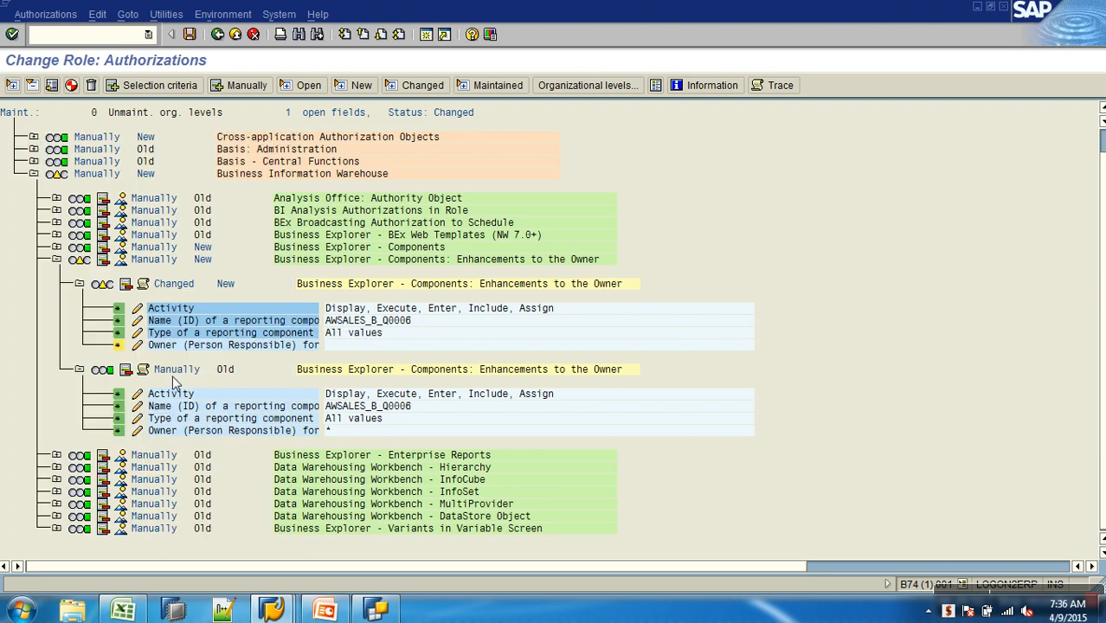
{"action": "left_click", "coordinate": [141, 345]}
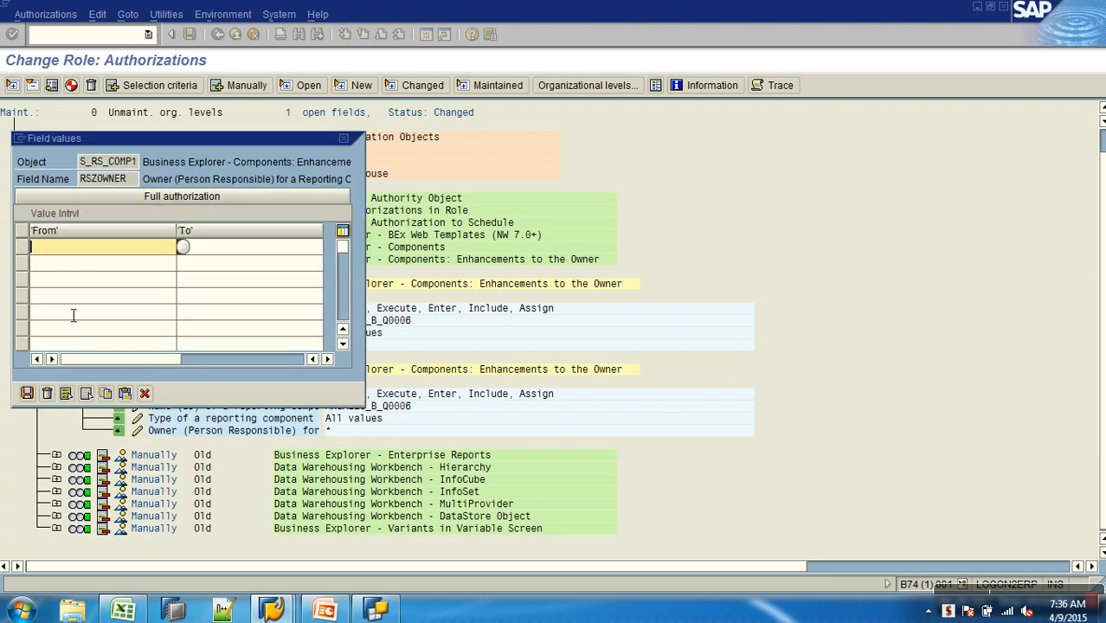
{"action": "left_click", "coordinate": [27, 393]}
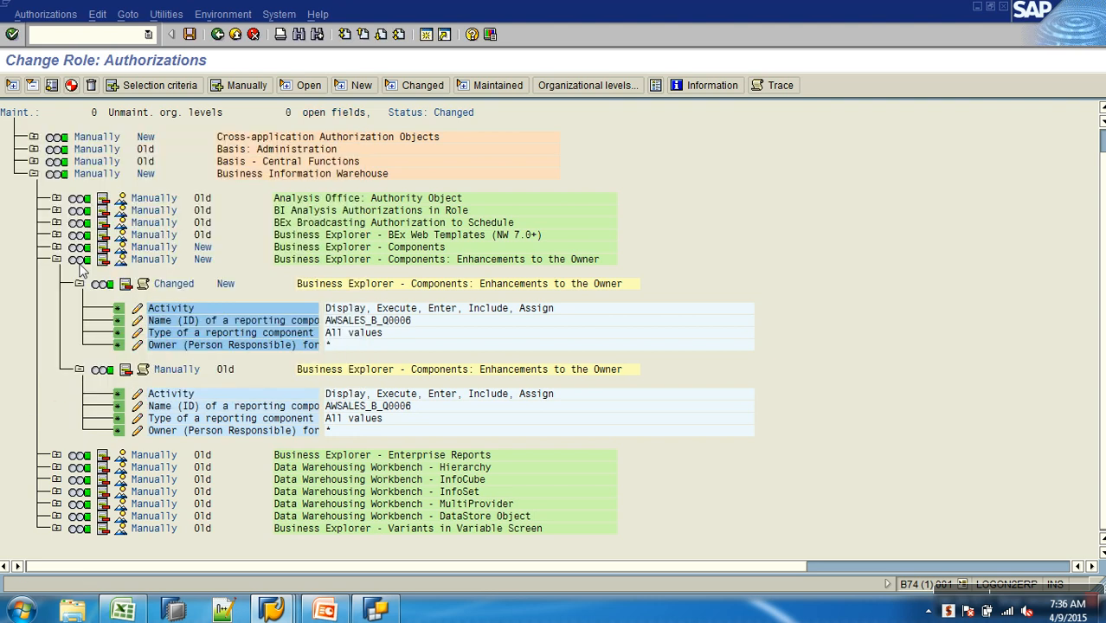
Generate the authorization profile of YROLE_I_SALES and return to the initial Role Maintenance screen
{"action": "left_click", "coordinate": [71, 85]}
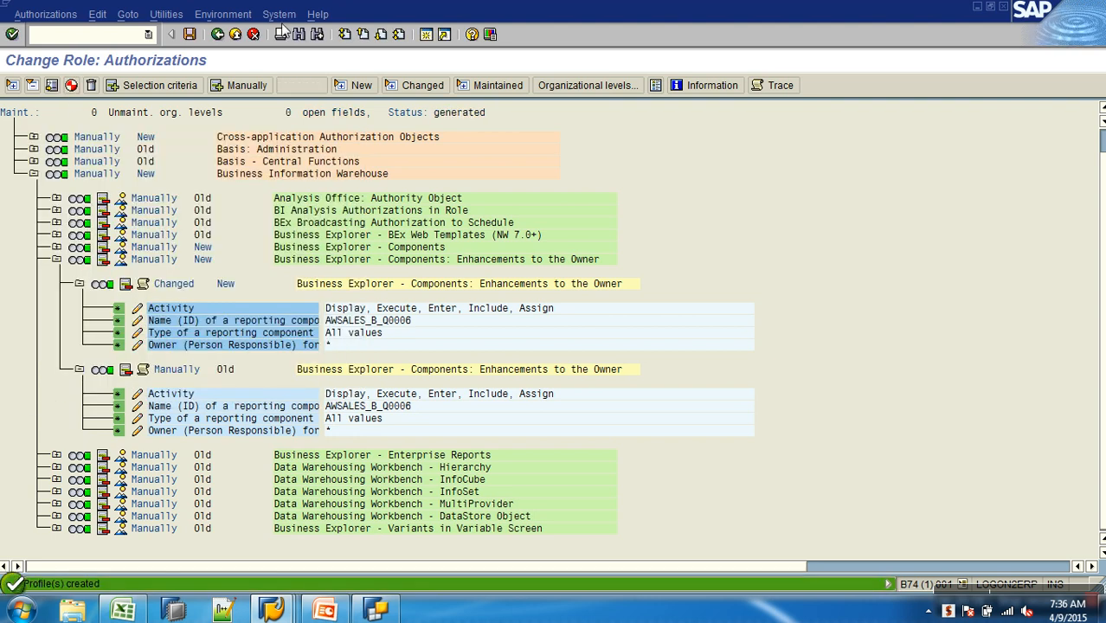
{"action": "left_click", "coordinate": [217, 35]}
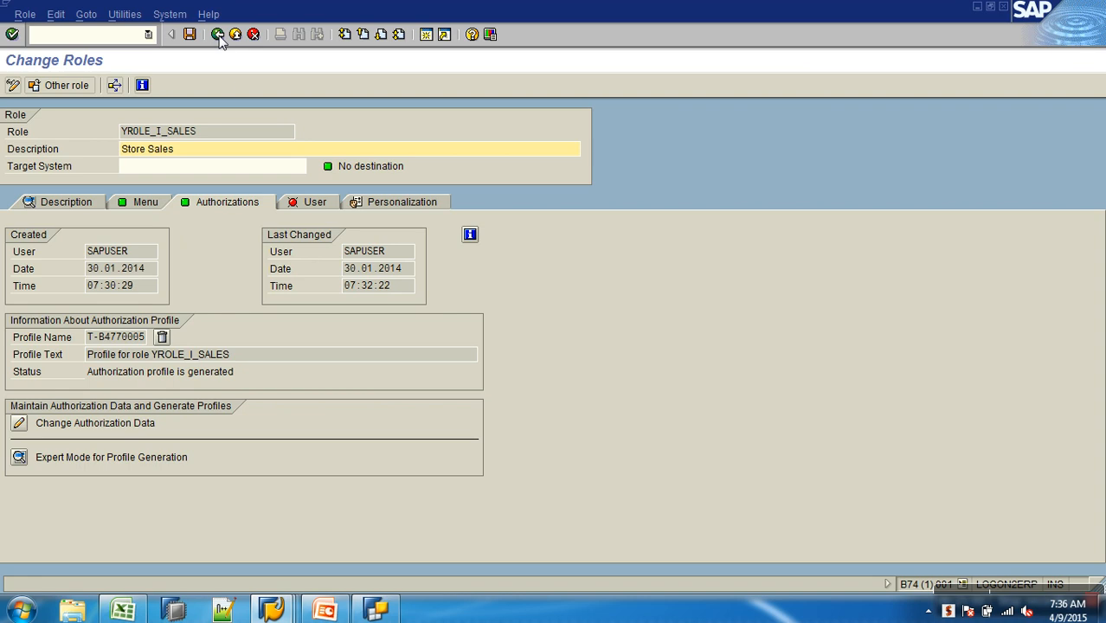
{"action": "left_click", "coordinate": [218, 34]}
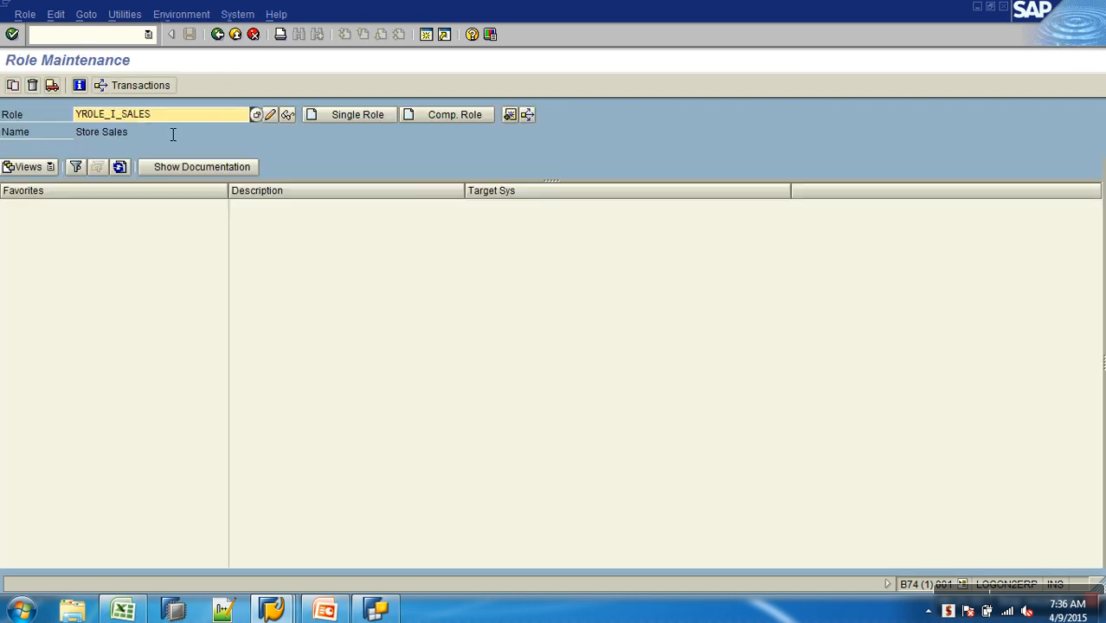
Change the role name to YROLE_S_SALES and open that role for editing
{"action": "key", "text": "BackSpace"}
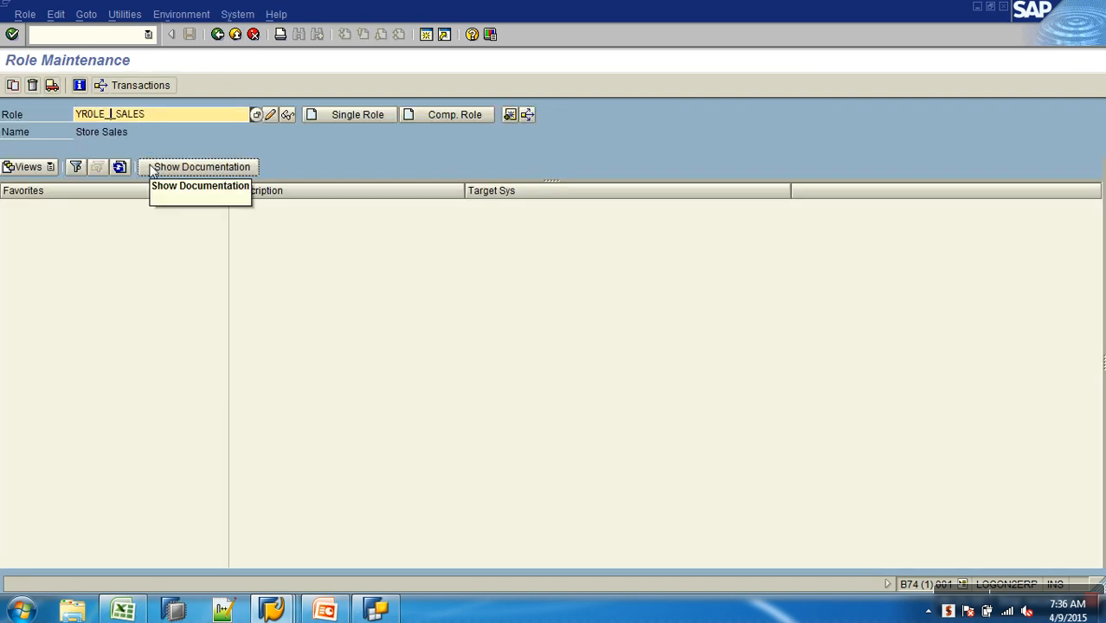
{"action": "type", "text": "S"}
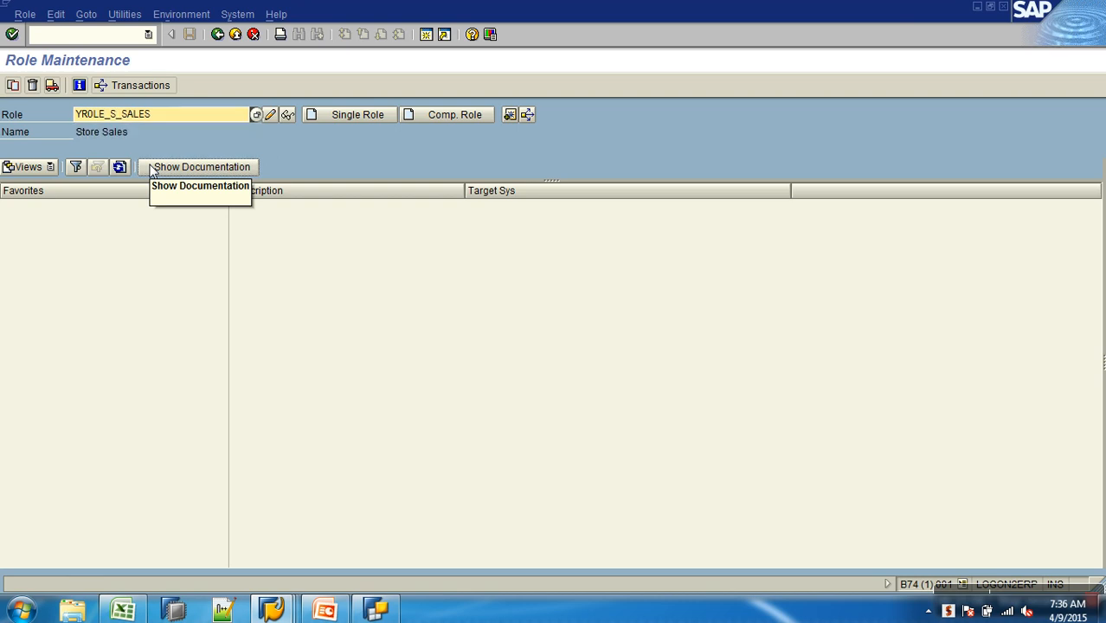
{"action": "left_click", "coordinate": [270, 115]}
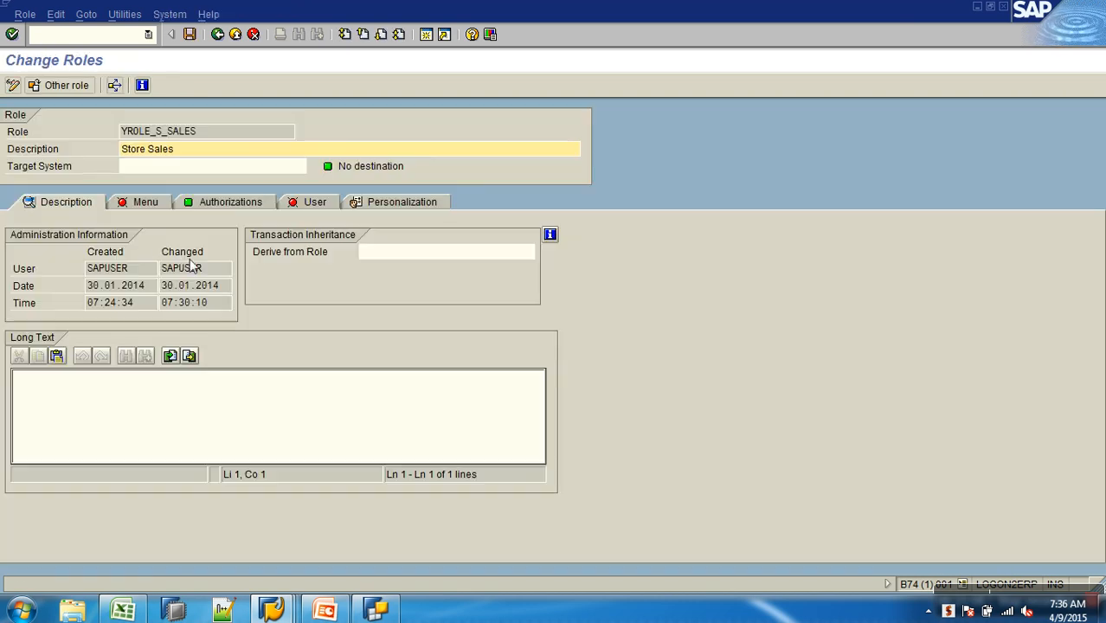
Add transaction RSRT to the role menu of YROLE_S_SALES
{"action": "left_click", "coordinate": [141, 203]}
{"action": "left_click", "coordinate": [165, 236]}
{"action": "type", "text": "RSRT"}
{"action": "key", "text": "Return"}
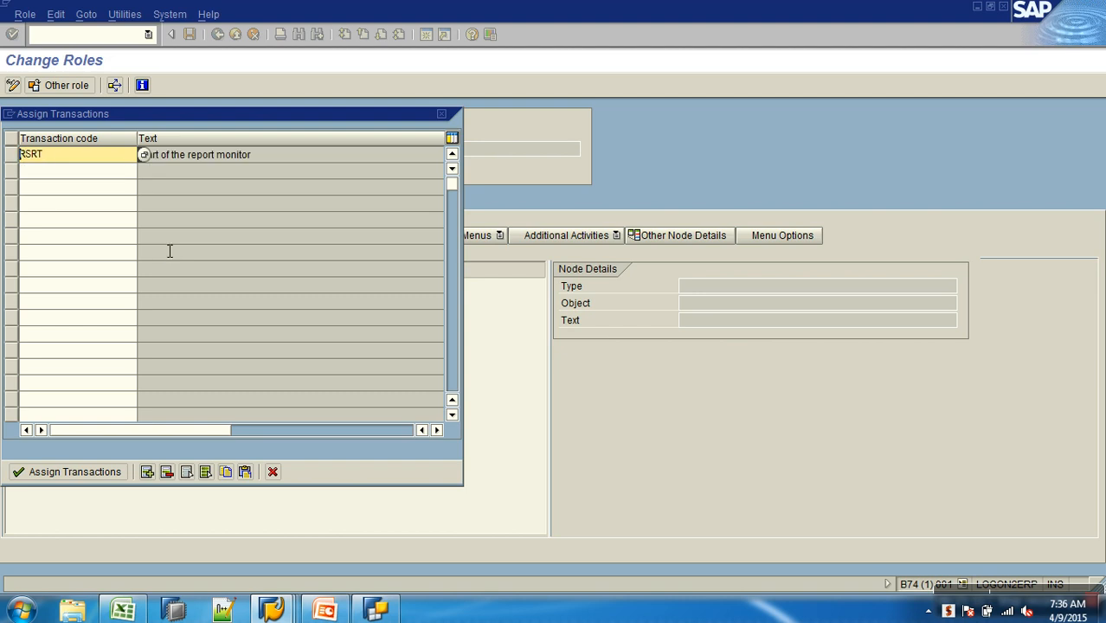
{"action": "left_click", "coordinate": [64, 473]}
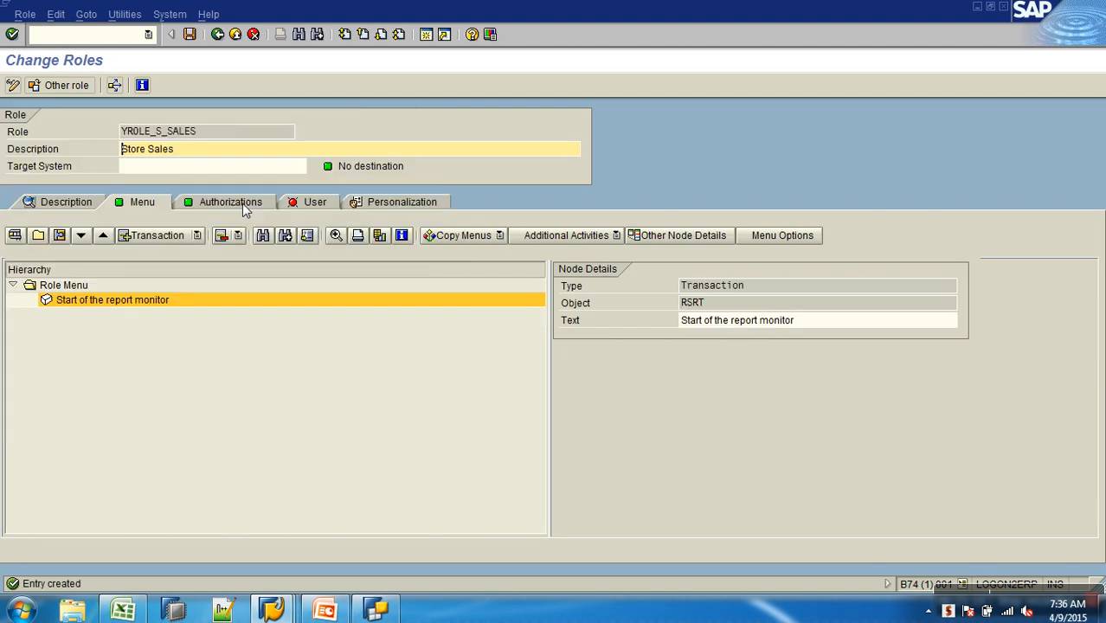
Open the authorization data of YROLE_S_SALES, saving the role first, then generate its profile and return to the role details
{"action": "left_click", "coordinate": [243, 203]}
{"action": "left_click", "coordinate": [19, 424]}
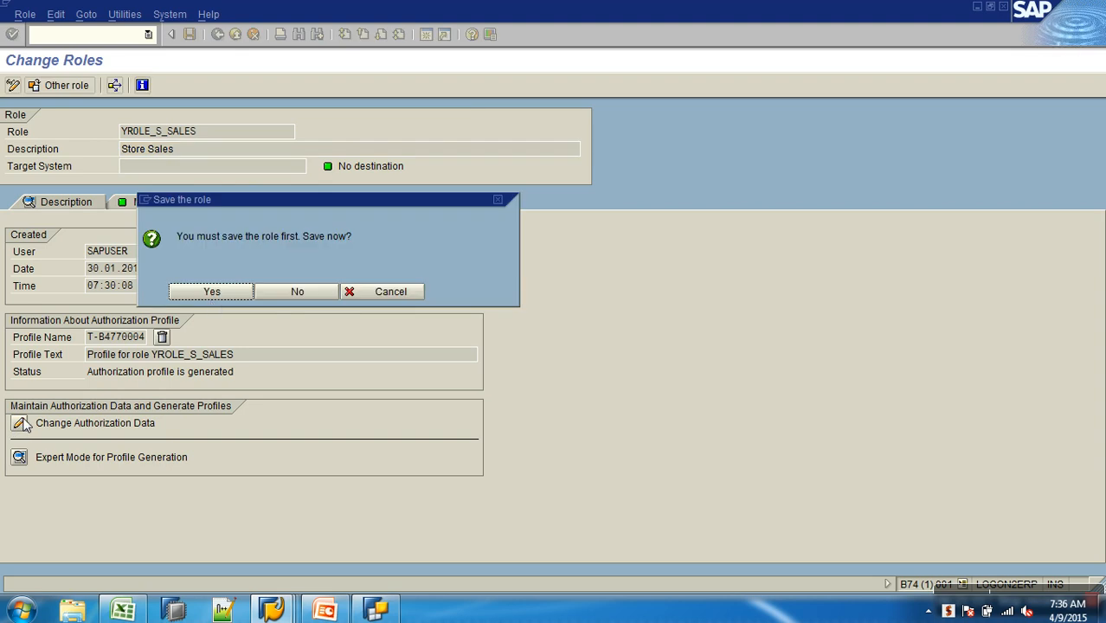
{"action": "left_click", "coordinate": [211, 294]}
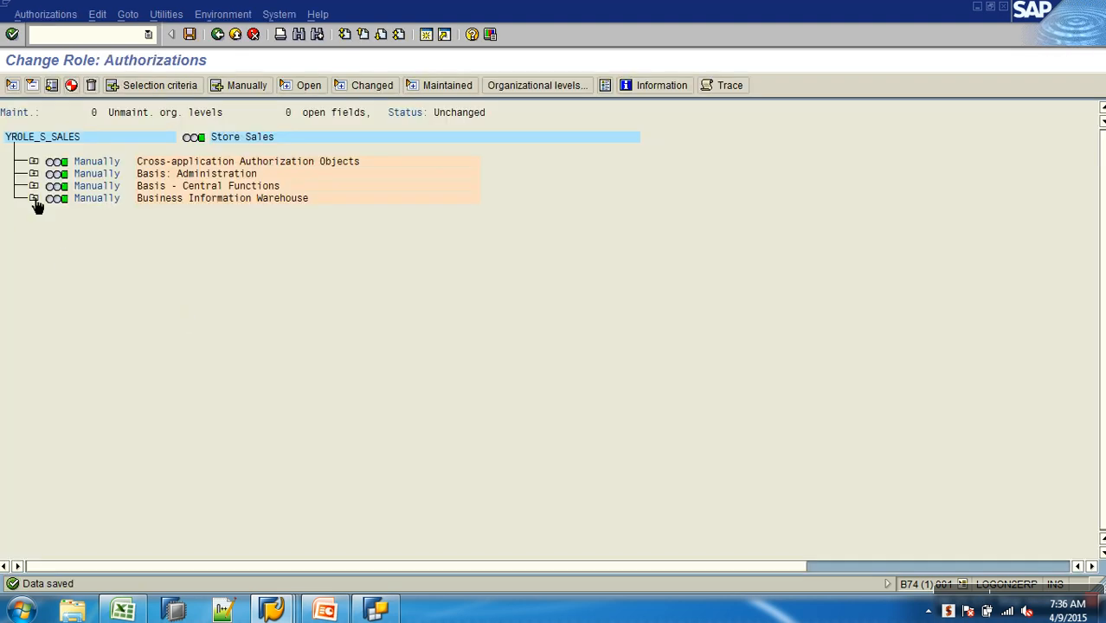
{"action": "left_click", "coordinate": [33, 198]}
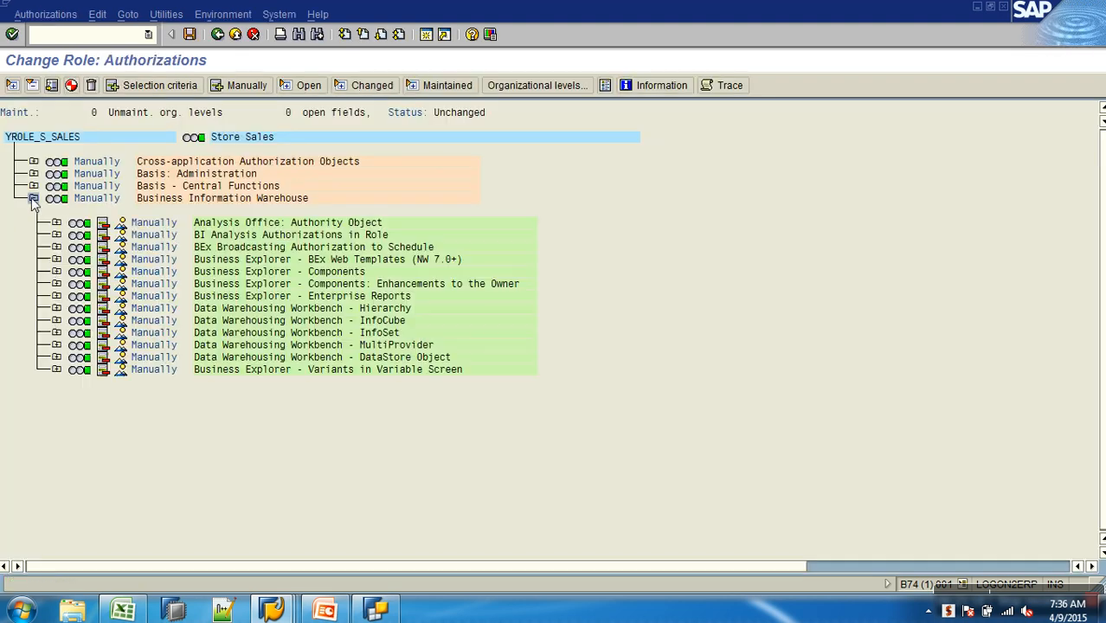
{"action": "left_click", "coordinate": [57, 272]}
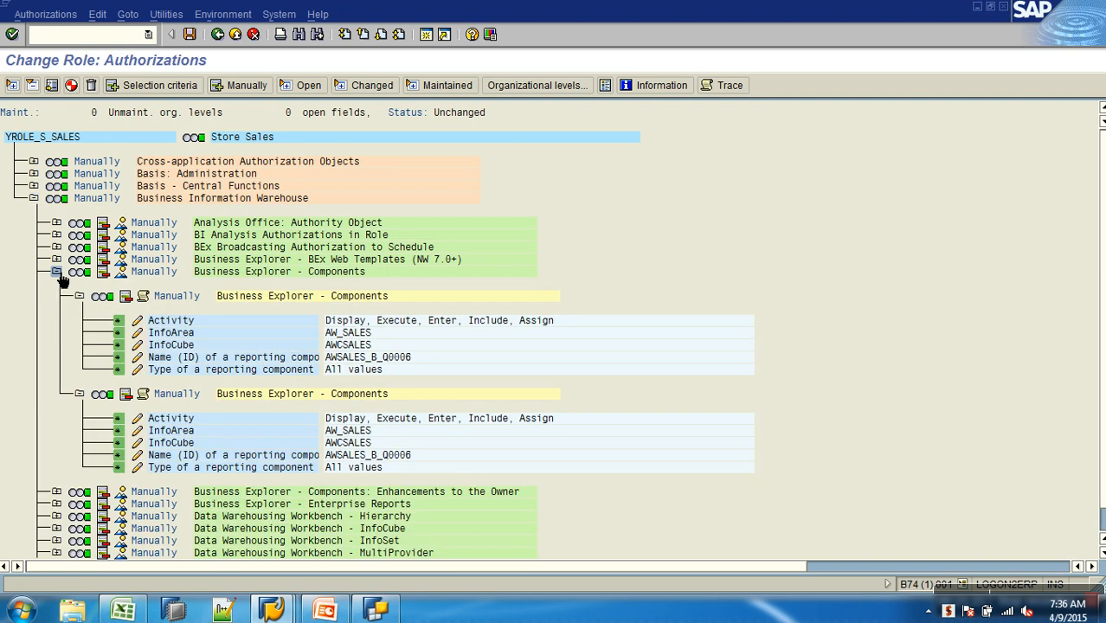
{"action": "left_click", "coordinate": [71, 85]}
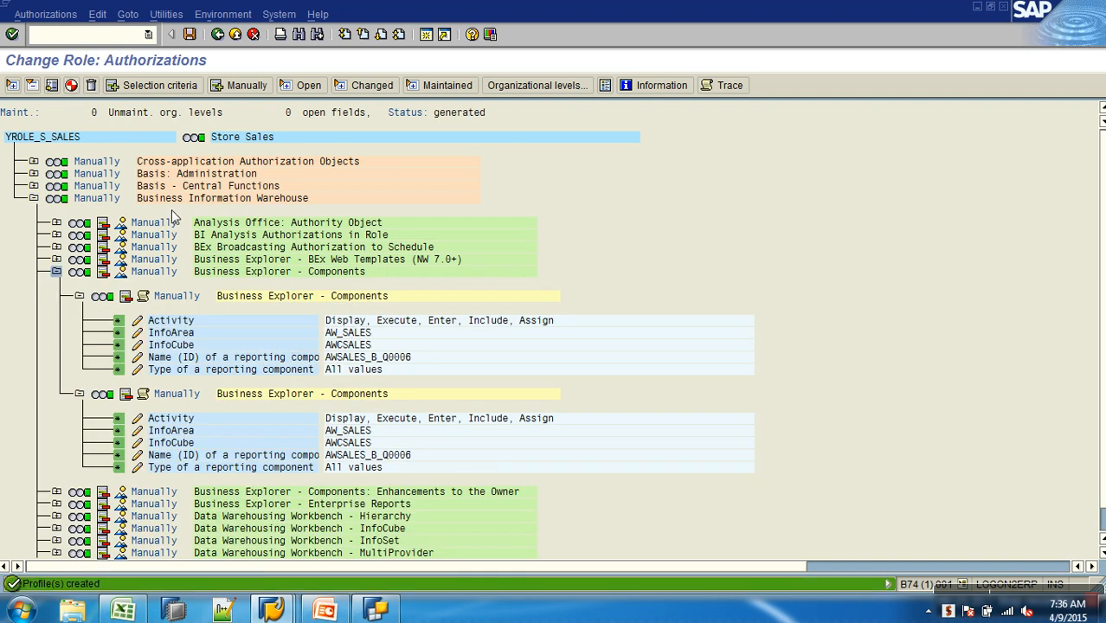
{"action": "left_click", "coordinate": [218, 34]}
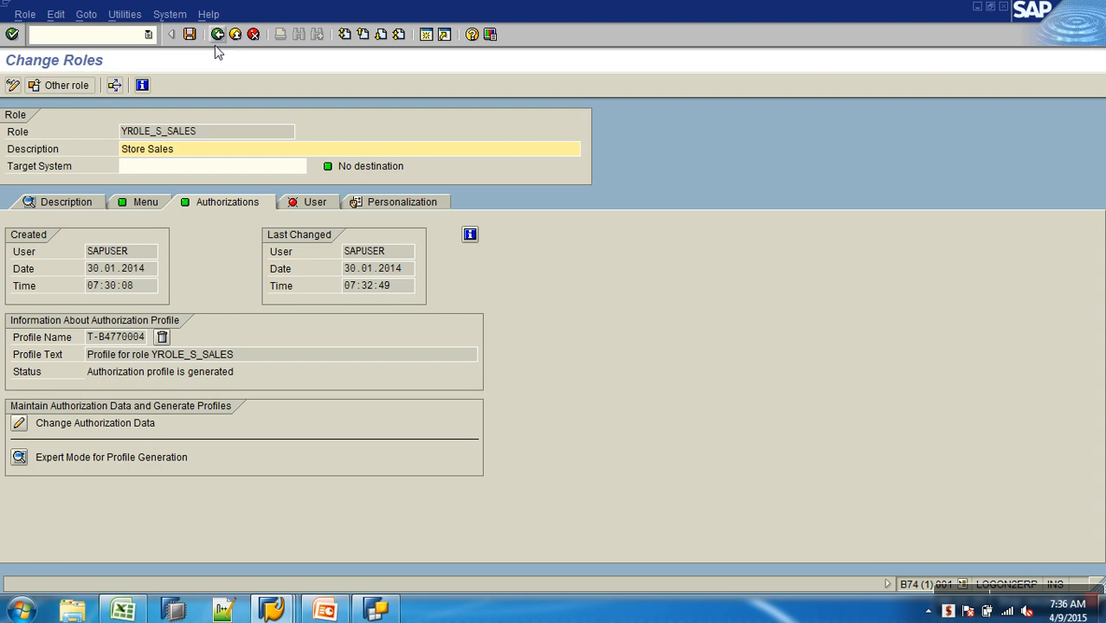
Check the report monitor entry in the menu of YROLE_S_SALES, save the role, and return to Management of Analysis Authorizations
{"action": "left_click", "coordinate": [144, 206]}
{"action": "left_click", "coordinate": [124, 303]}
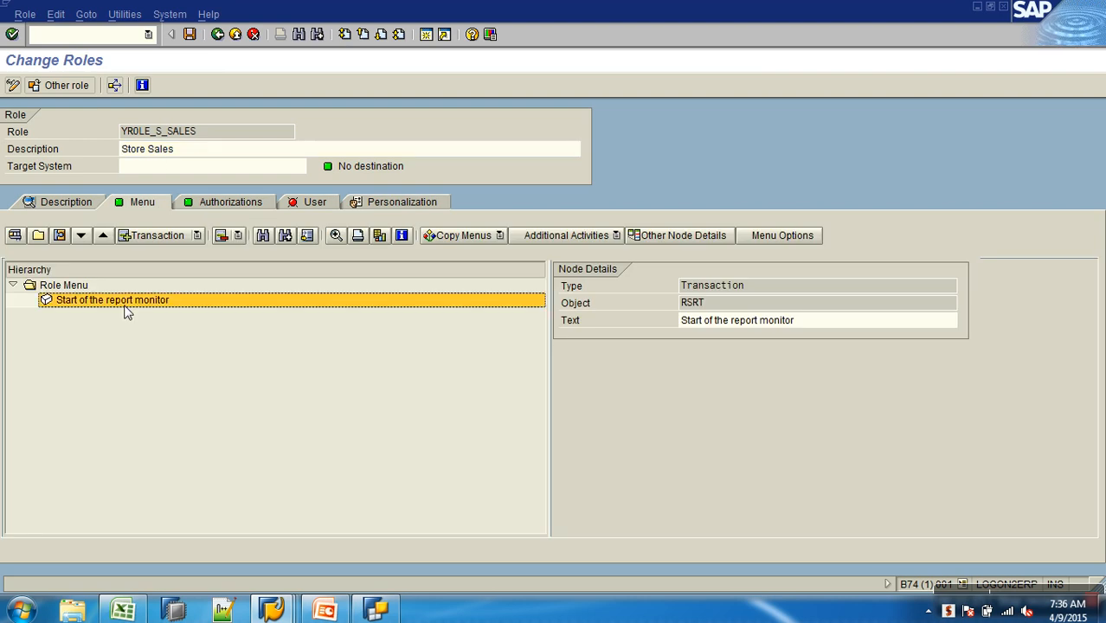
{"action": "left_click", "coordinate": [190, 34]}
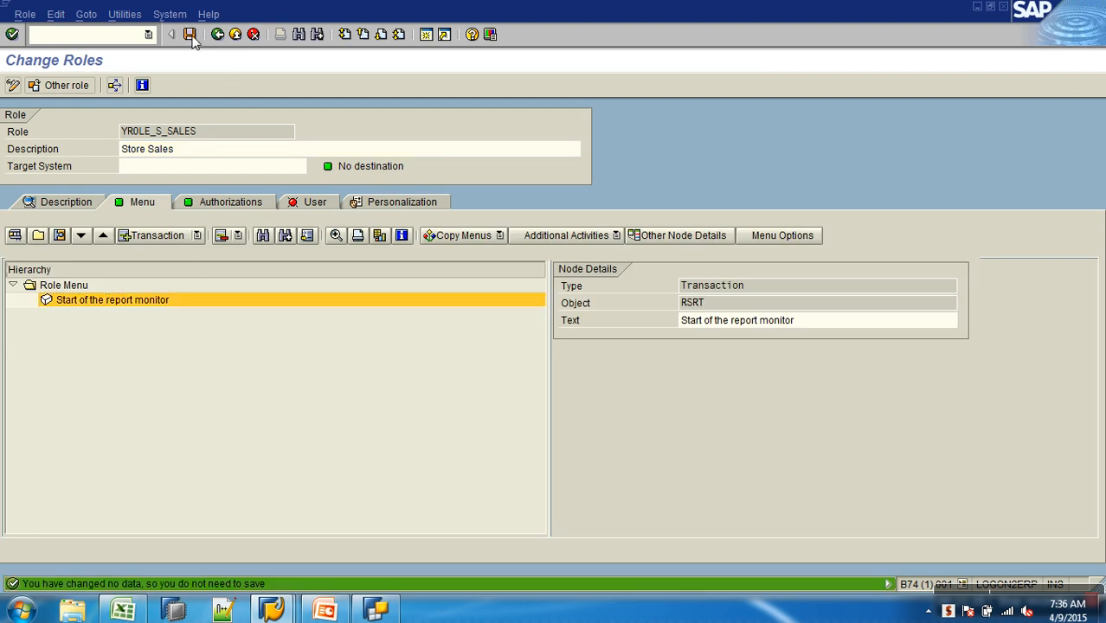
{"action": "left_click", "coordinate": [218, 34]}
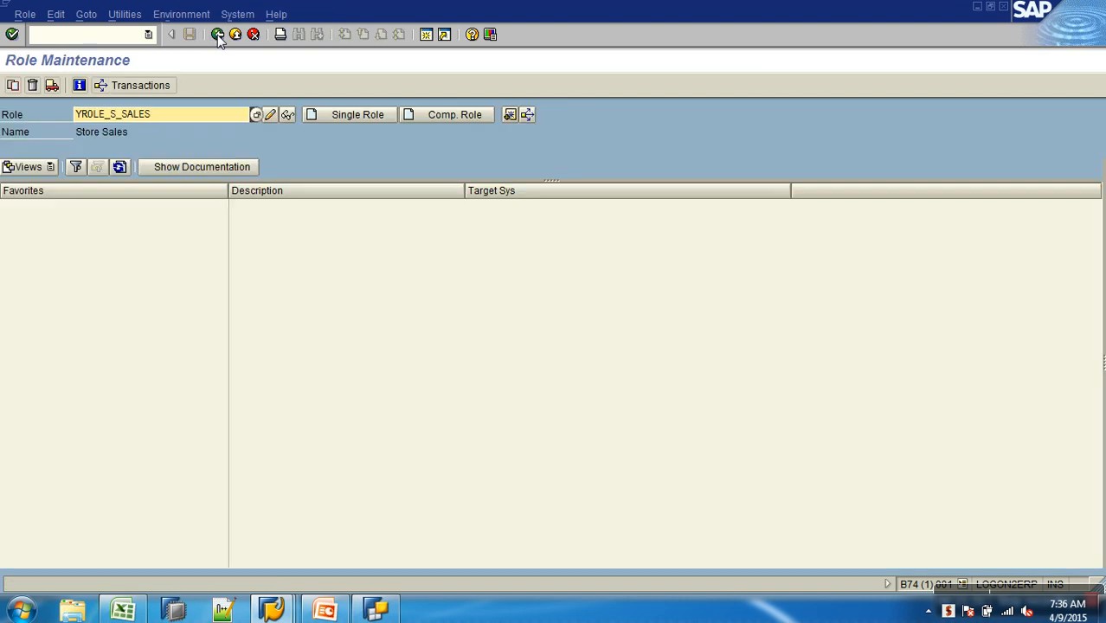
{"action": "left_click", "coordinate": [217, 34]}
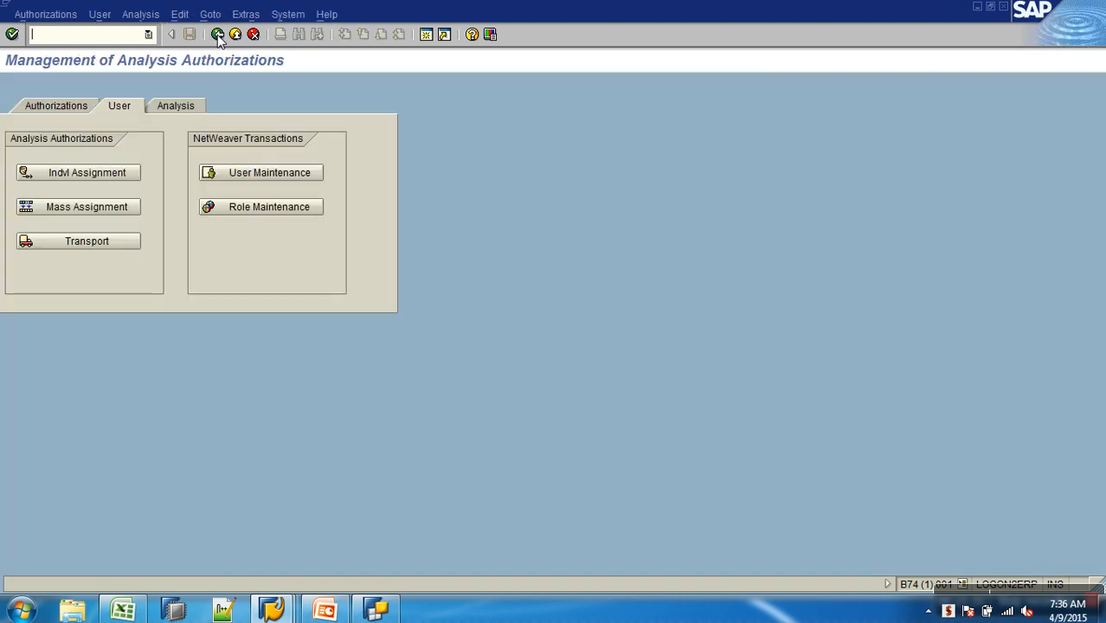
Start creating user SUSER in User Maintenance, setting the title to Mr. and entering the last name
{"action": "left_click", "coordinate": [289, 174]}
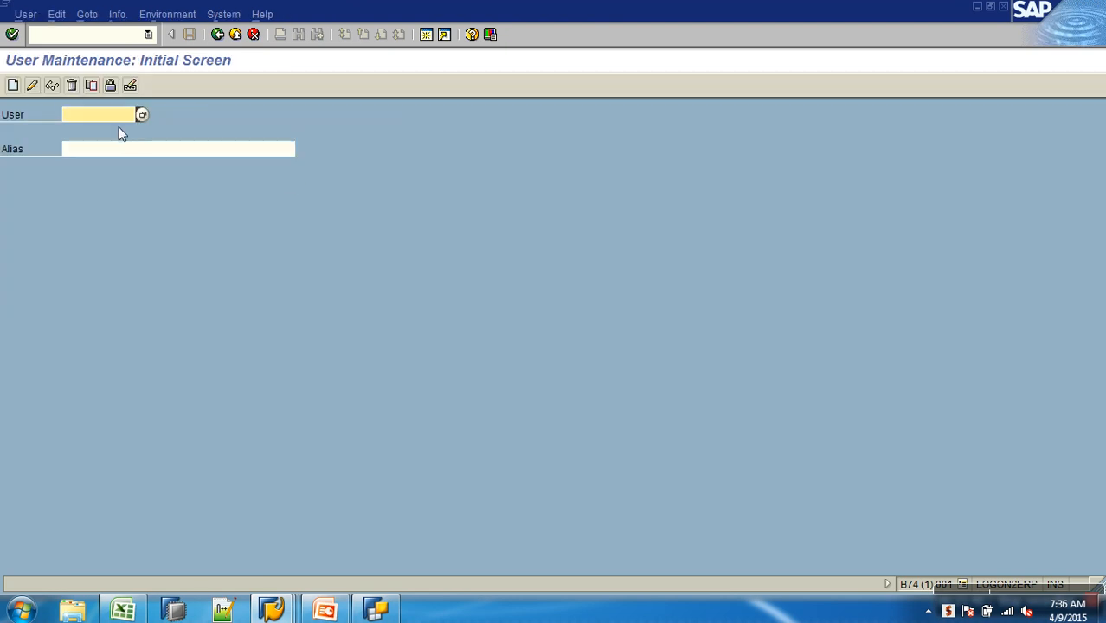
{"action": "type", "text": "SUSER"}
{"action": "left_click", "coordinate": [12, 85]}
{"action": "left_click", "coordinate": [182, 219]}
{"action": "left_click", "coordinate": [180, 231]}
{"action": "left_click", "coordinate": [155, 245]}
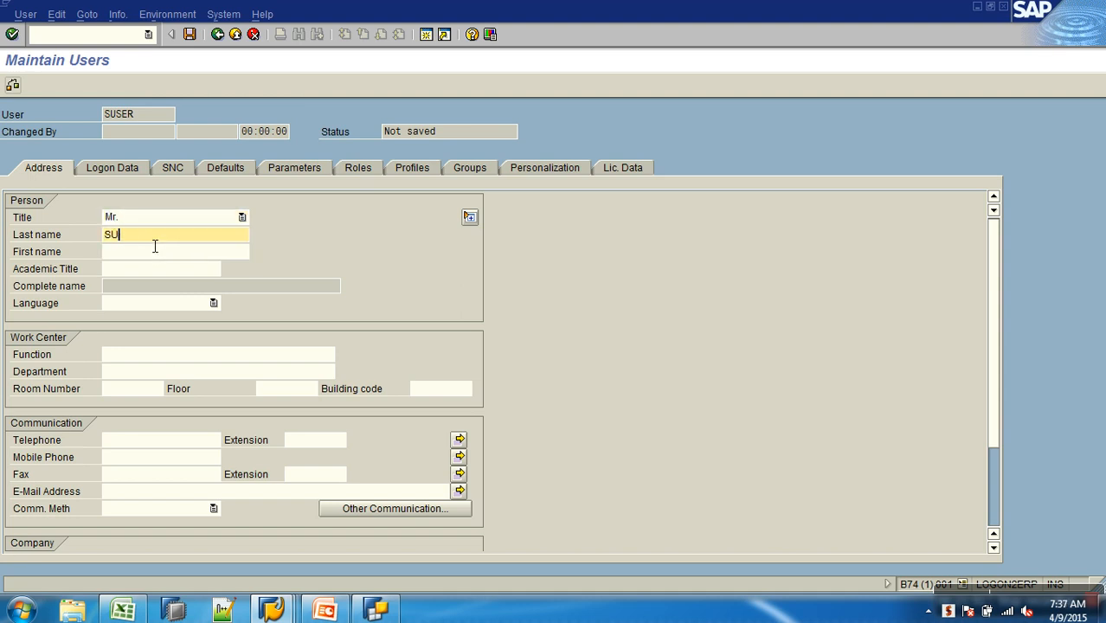
Set the logon alias of the new user to SUSER and enter and repeat the initial password
{"action": "left_click", "coordinate": [124, 166]}
{"action": "left_click", "coordinate": [193, 291]}
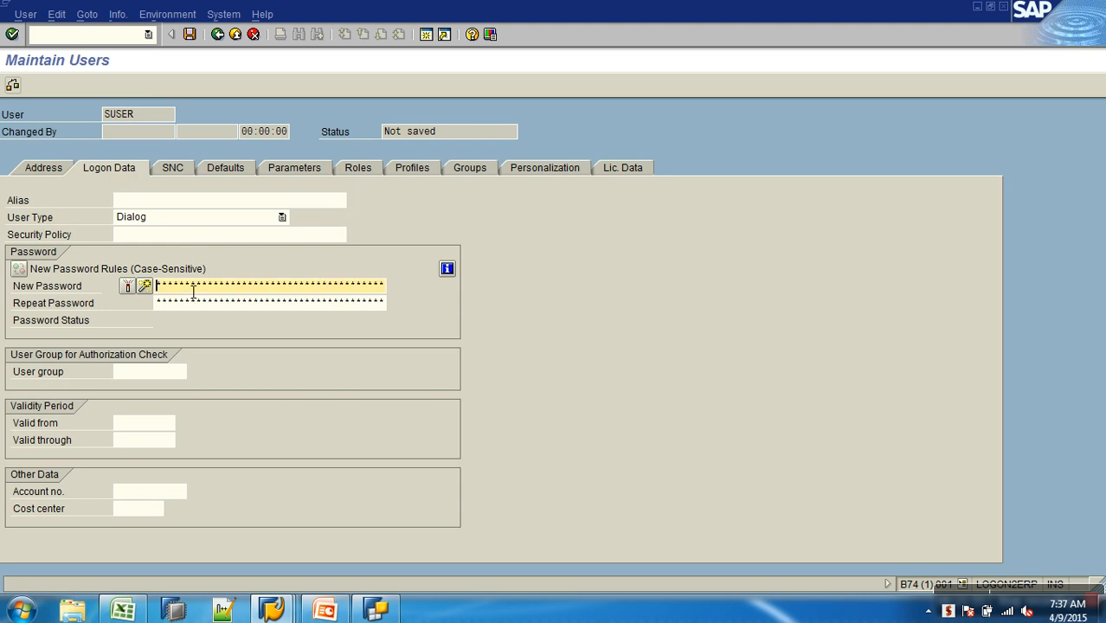
{"action": "left_click", "coordinate": [162, 204]}
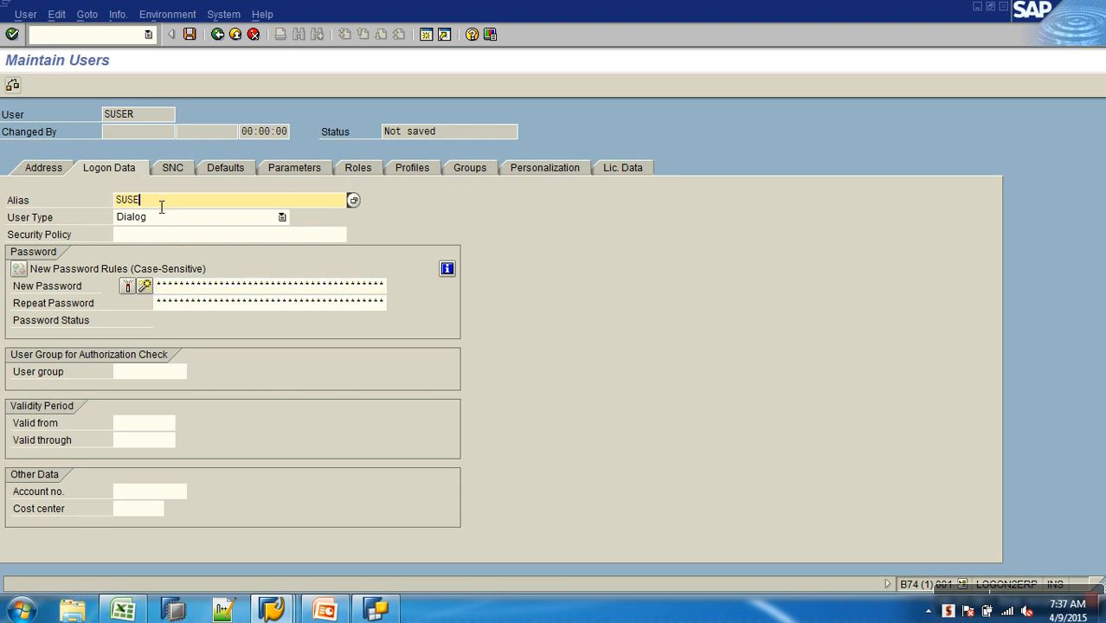
{"action": "left_click", "coordinate": [302, 290]}
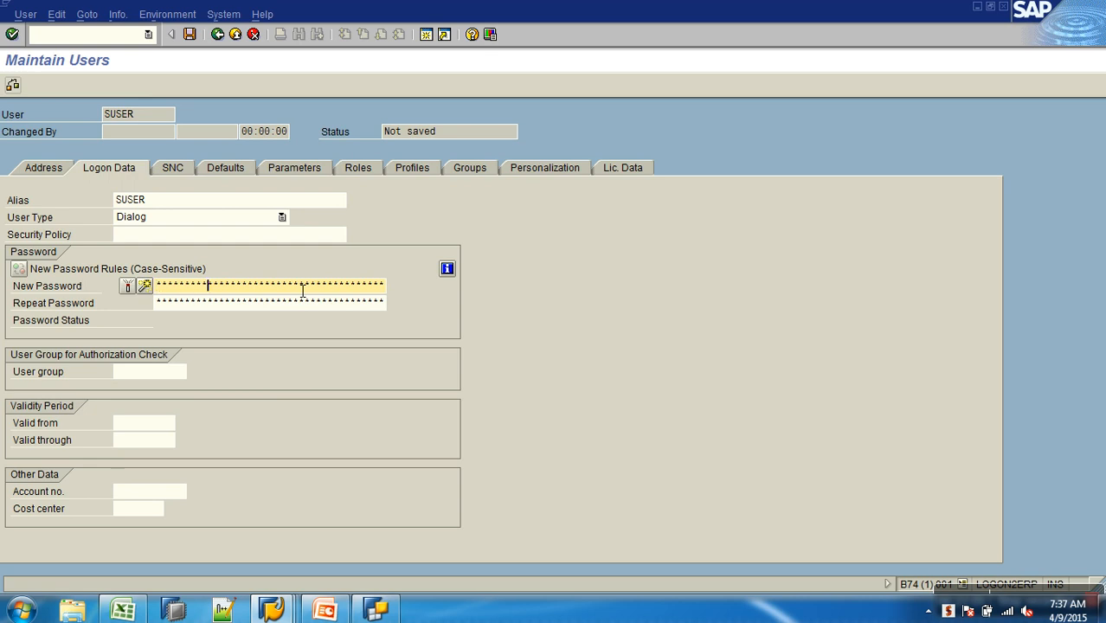
{"action": "key", "text": "Tab"}
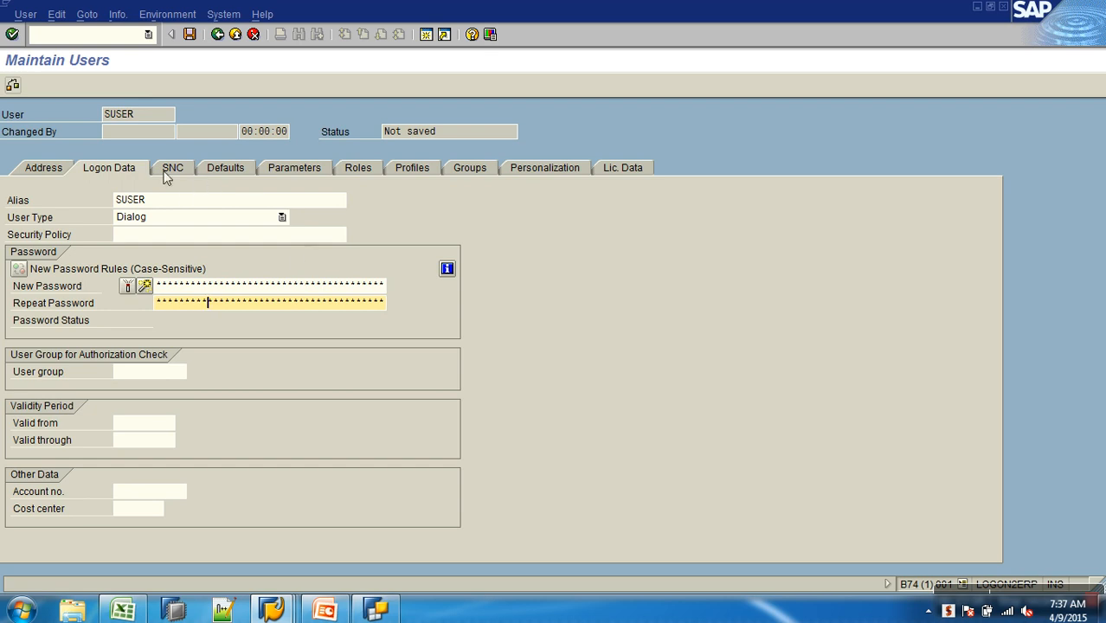
Assign role YROLE_S_SALES to SUSER by searching single roles for *S_SALES*, and save the user
{"action": "left_click", "coordinate": [366, 168]}
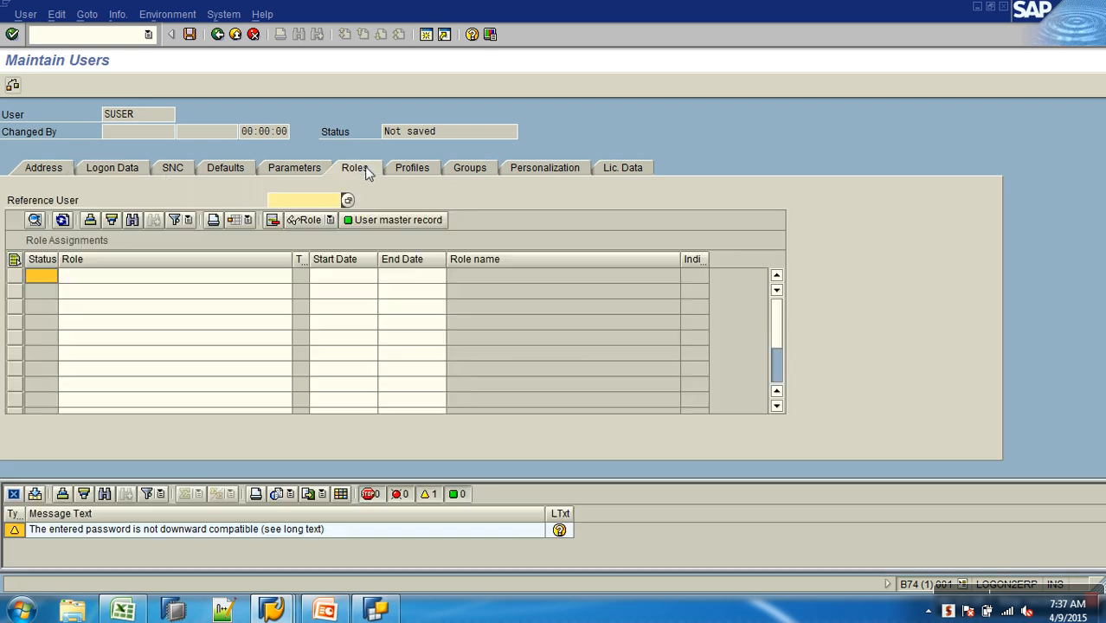
{"action": "left_click", "coordinate": [136, 277]}
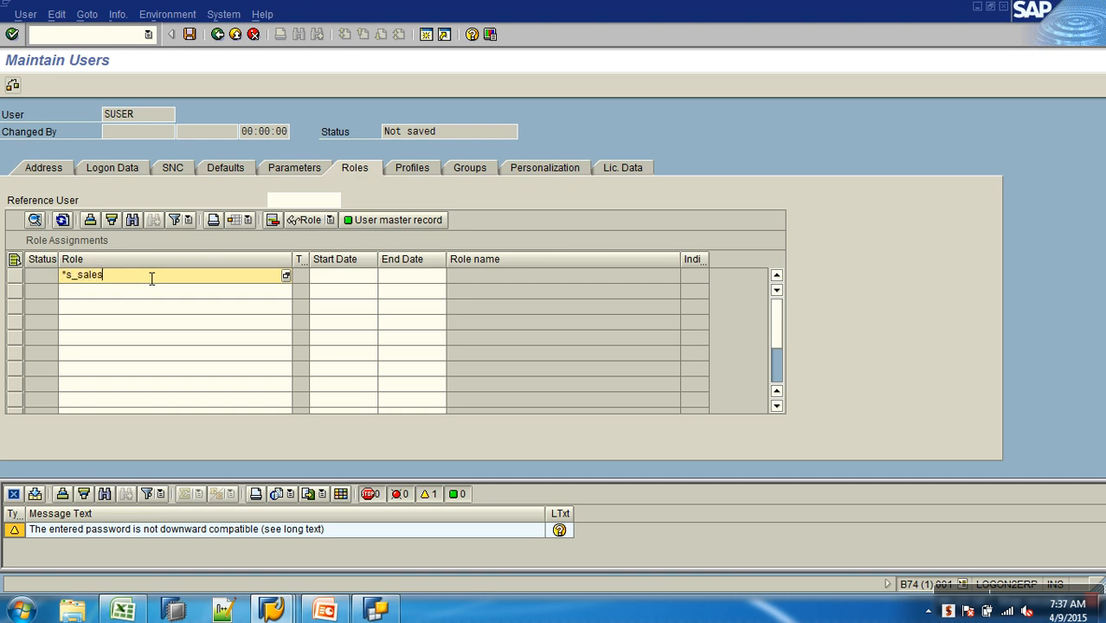
{"action": "key", "text": "F4"}
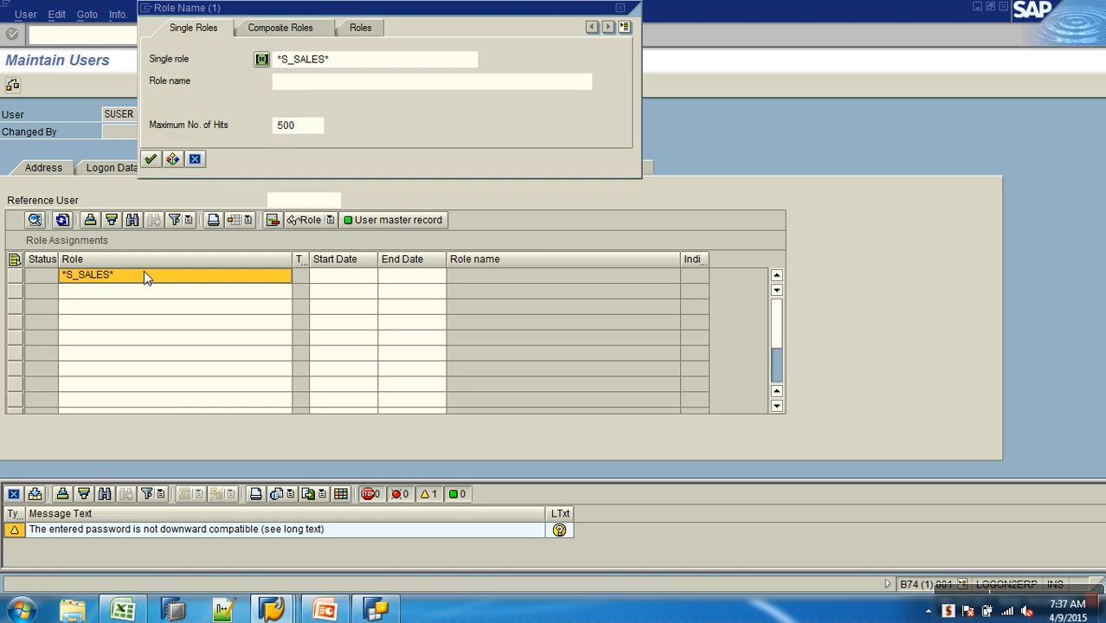
{"action": "key", "text": "Return"}
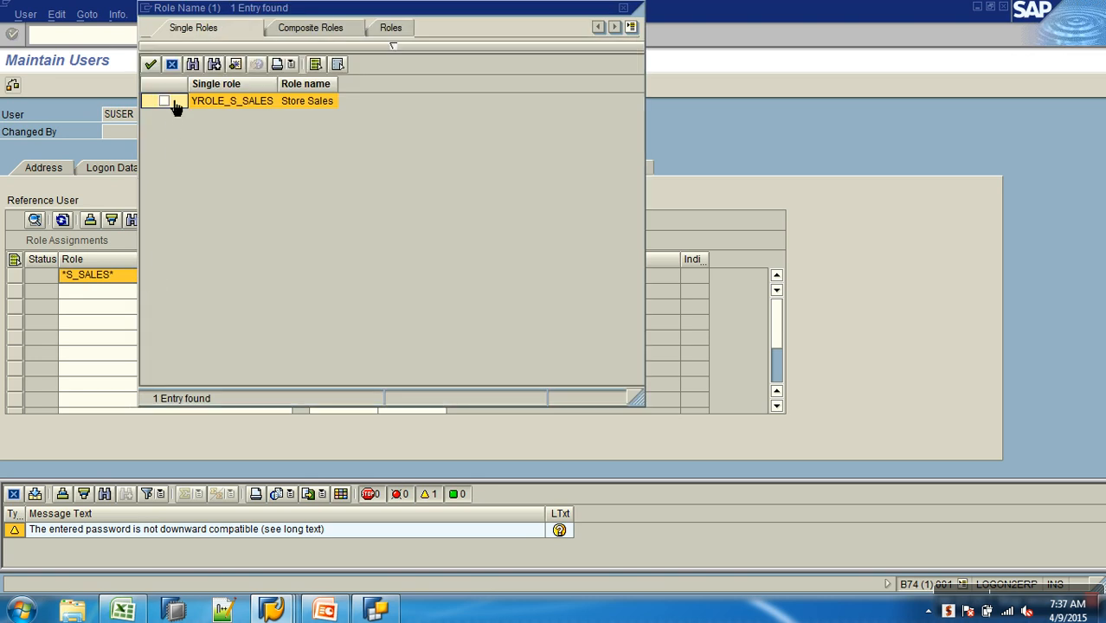
{"action": "key", "text": "Return"}
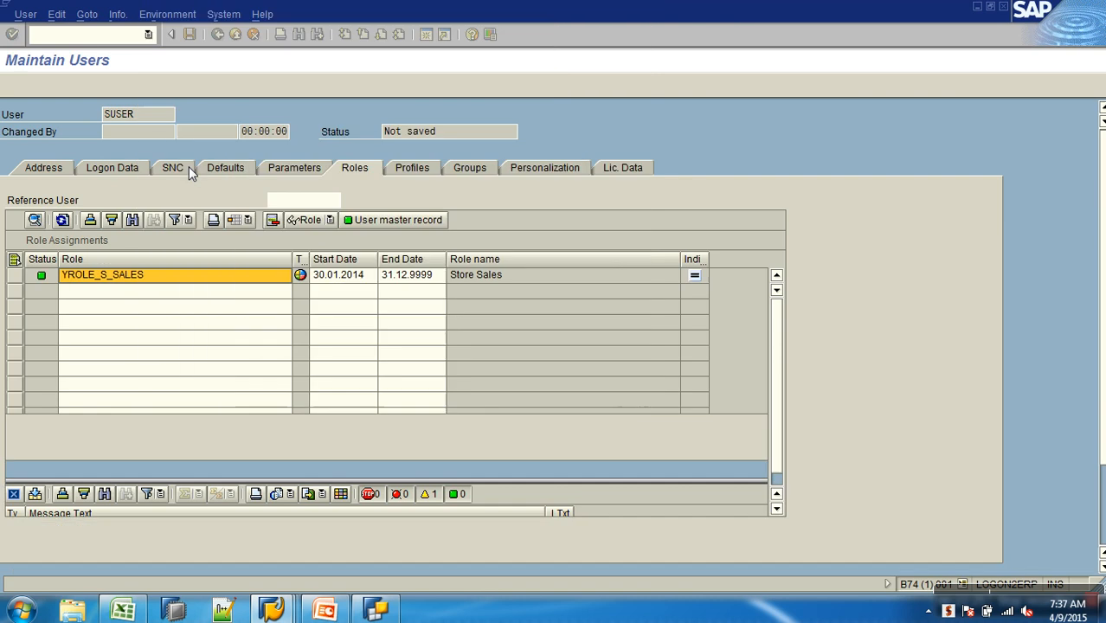
{"action": "left_click", "coordinate": [190, 34]}
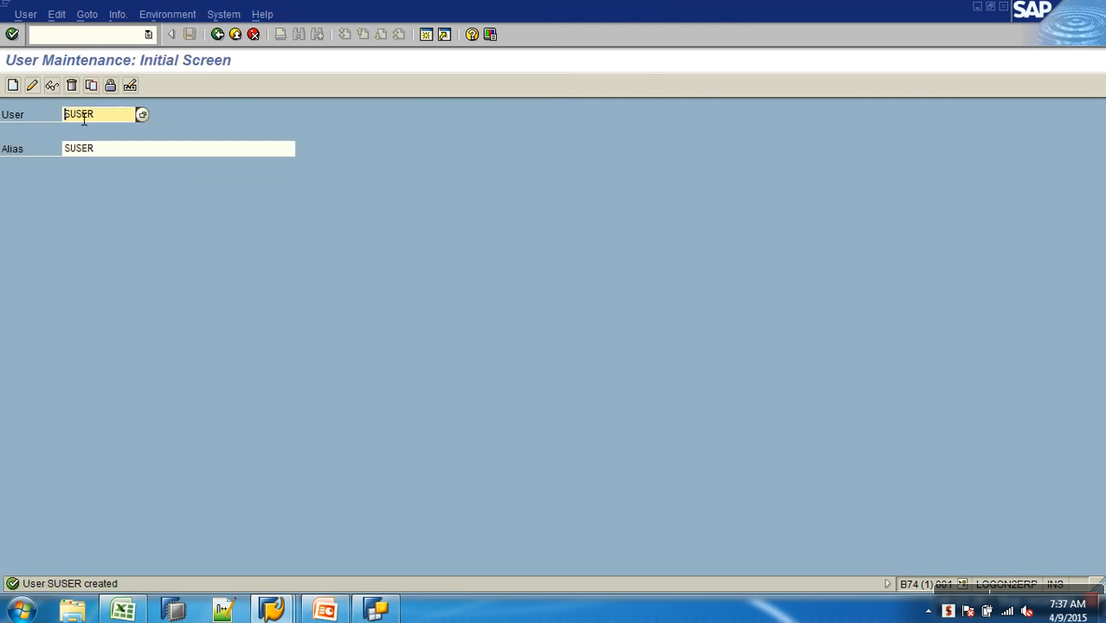
Start creating a second user IUSER, setting the title to Mr. and entering the last name
{"action": "type", "text": "1"}
{"action": "left_click", "coordinate": [13, 85]}
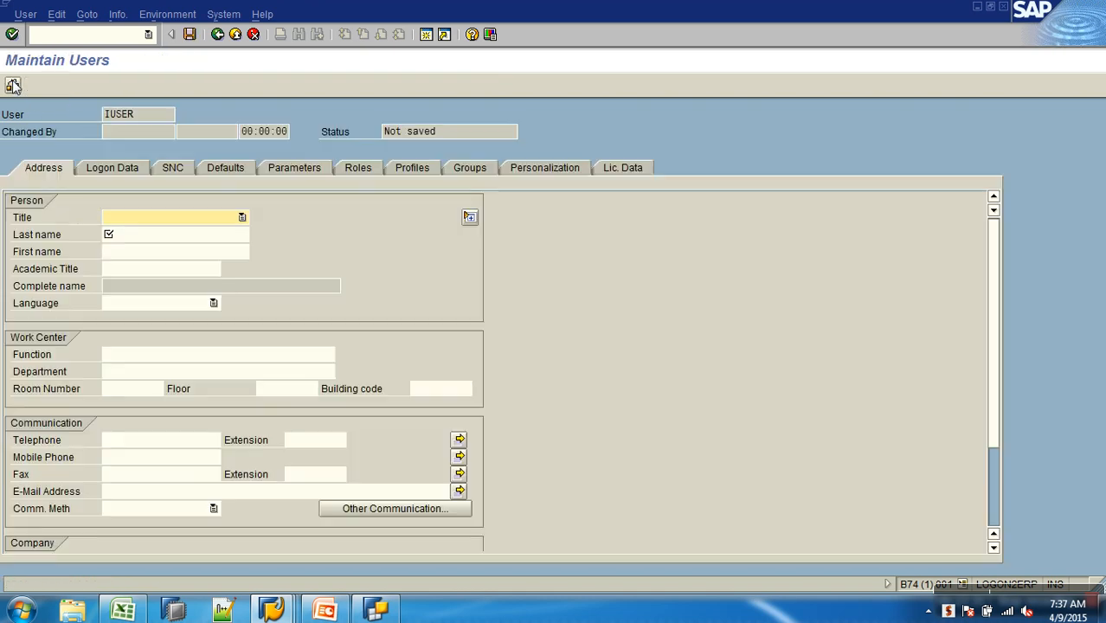
{"action": "left_click", "coordinate": [153, 221]}
{"action": "left_click", "coordinate": [147, 241]}
{"action": "left_click", "coordinate": [147, 242]}
{"action": "type", "text": "i user"}
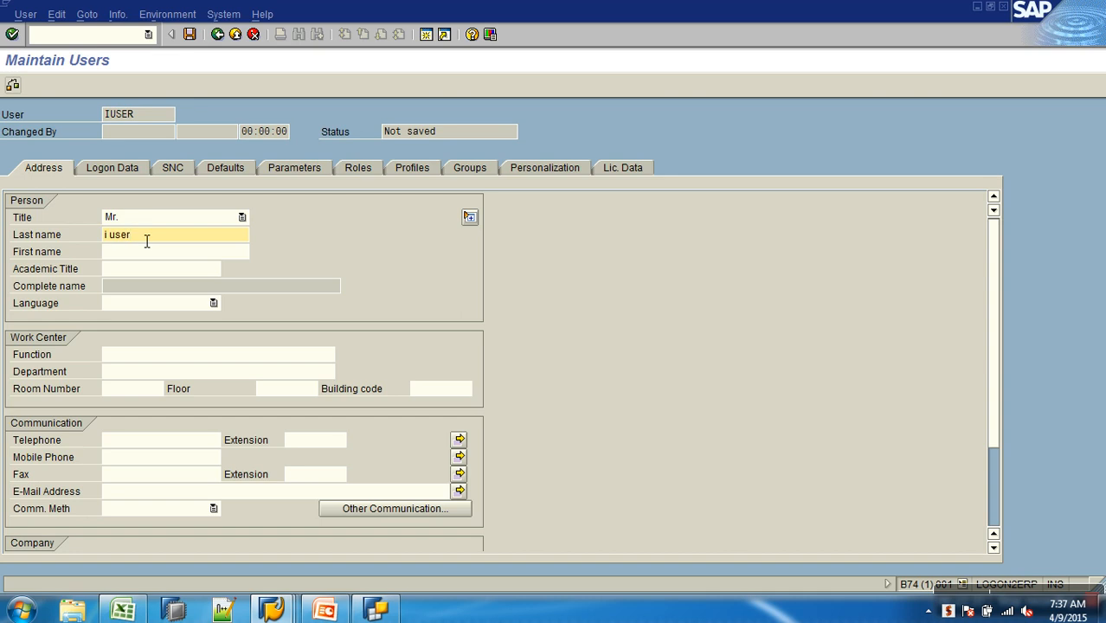
Set the logon alias of the second user to iuser and enter and repeat the initial password
{"action": "left_click", "coordinate": [118, 168]}
{"action": "type", "text": "iuser"}
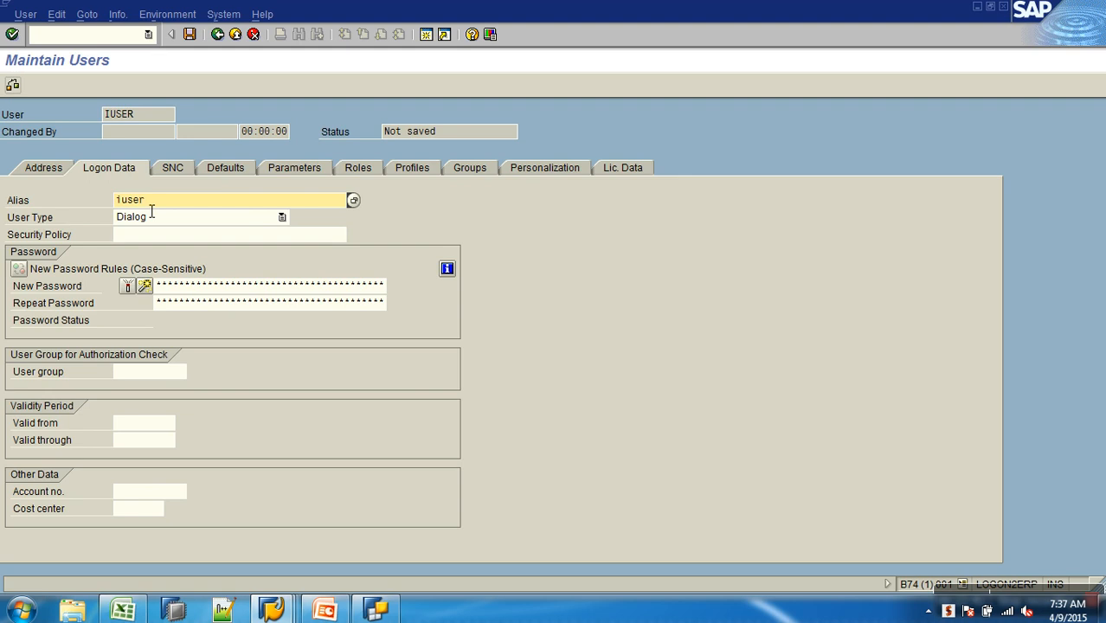
{"action": "left_click", "coordinate": [316, 294]}
{"action": "type", "text": "*******"}
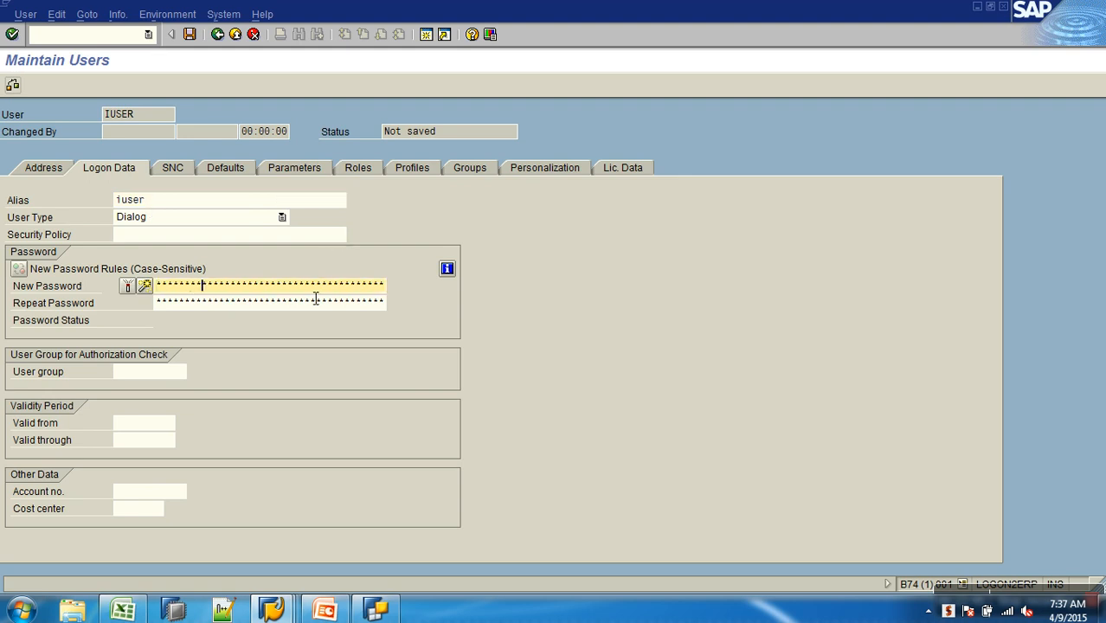
{"action": "key", "text": "Tab"}
{"action": "type", "text": "******"}
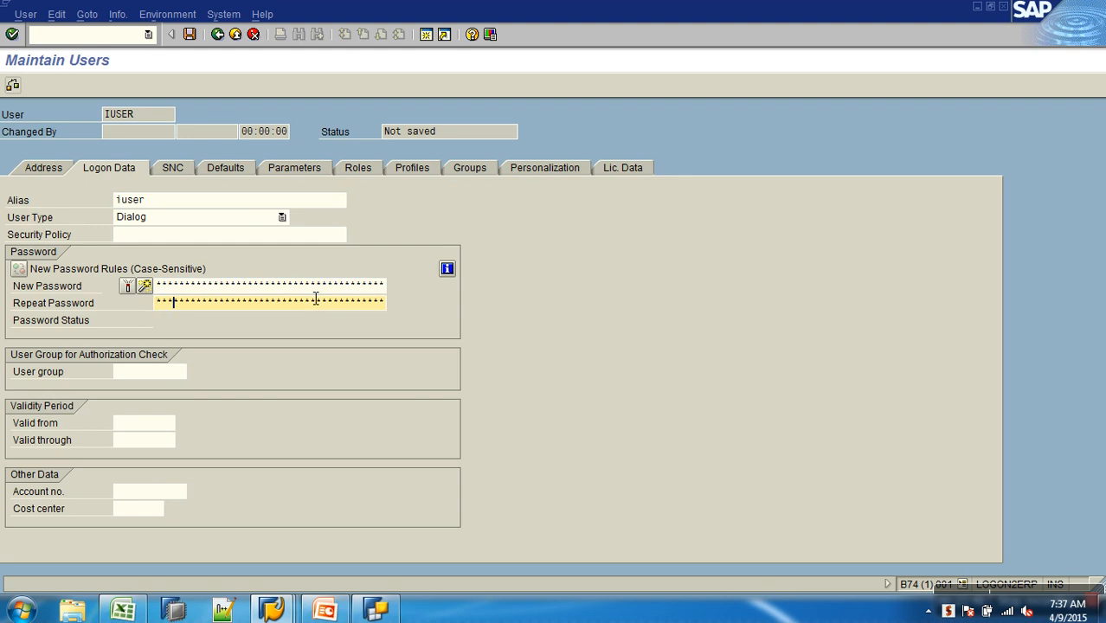
{"action": "type", "text": "***"}
Assign role YROLE_I_SALES to IUSER by searching single roles for *I_SALES*, and save the user
{"action": "left_click", "coordinate": [372, 169]}
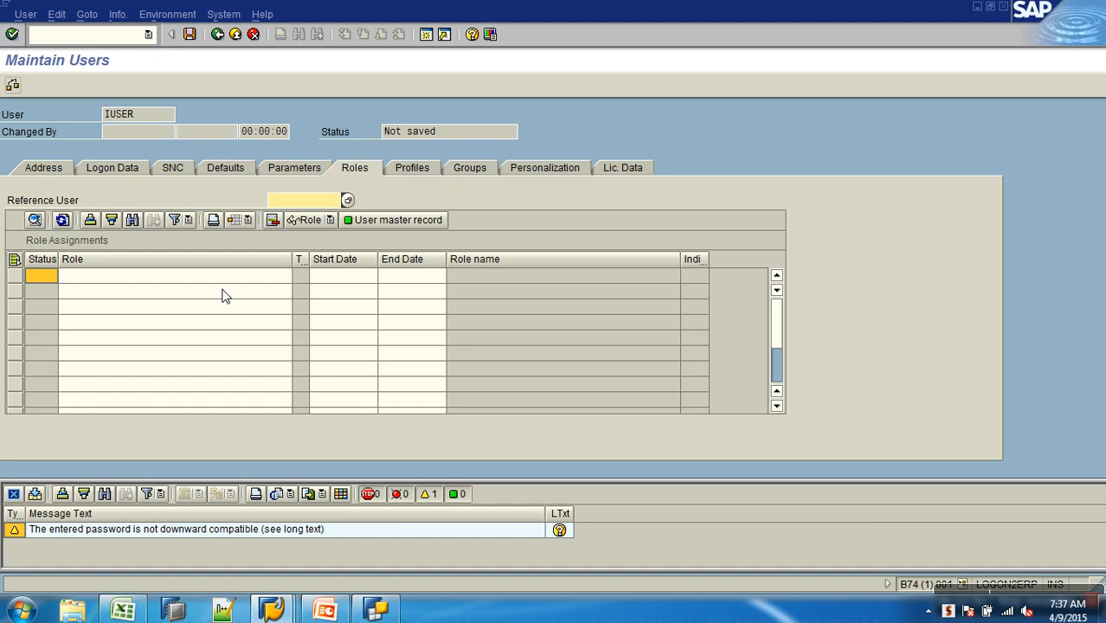
{"action": "left_click", "coordinate": [218, 276]}
{"action": "type", "text": "*"}
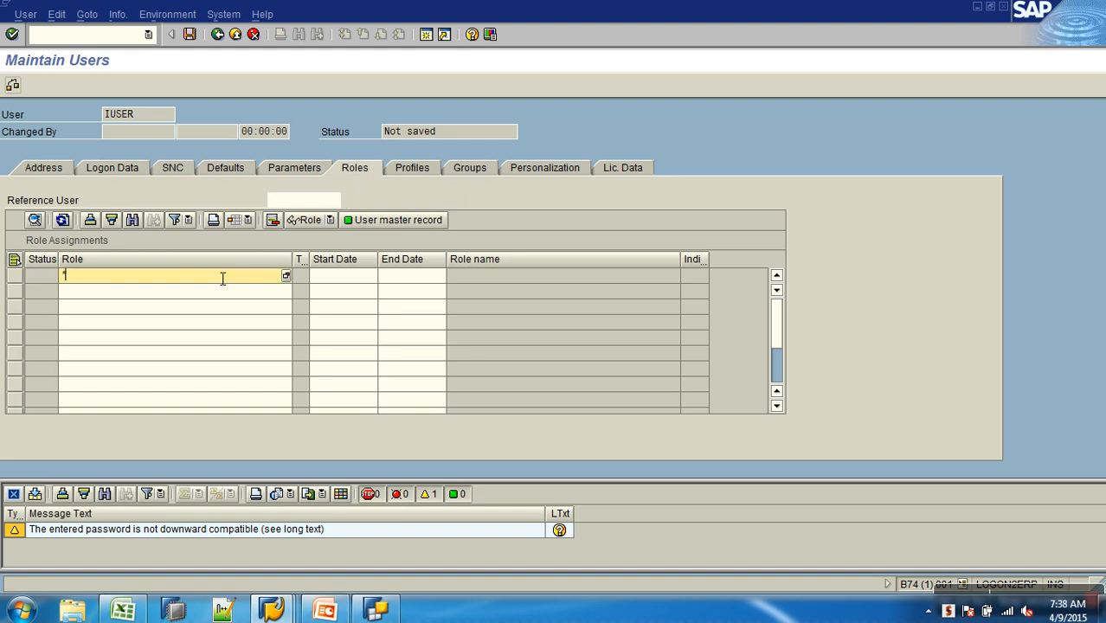
{"action": "type", "text": "i_sales*"}
{"action": "key", "text": "Return"}
{"action": "key", "text": "Return"}
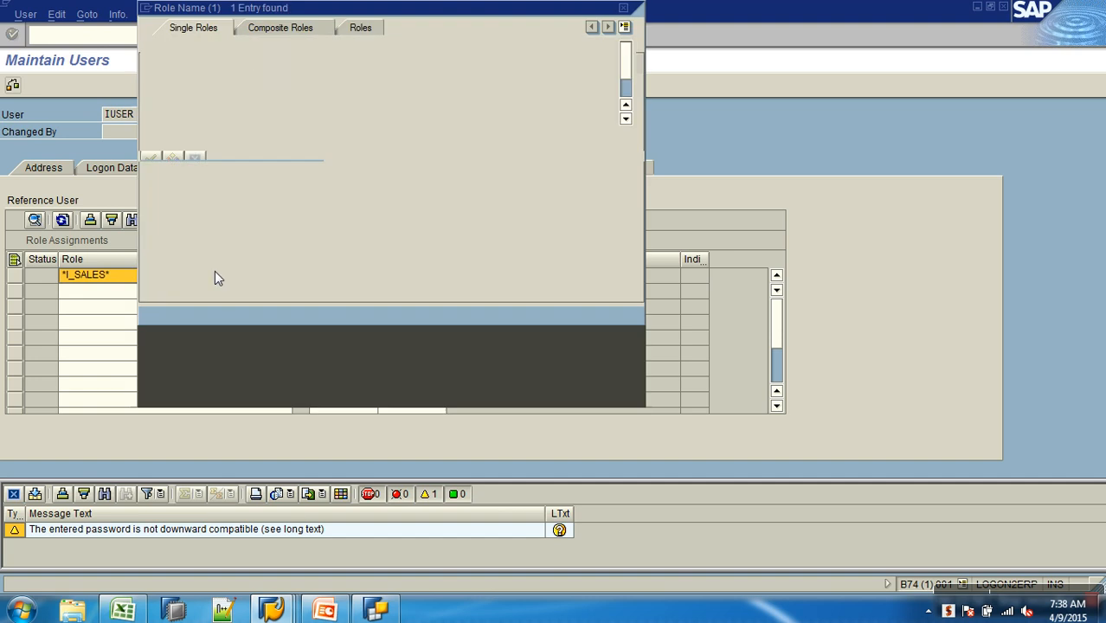
{"action": "left_click", "coordinate": [165, 101]}
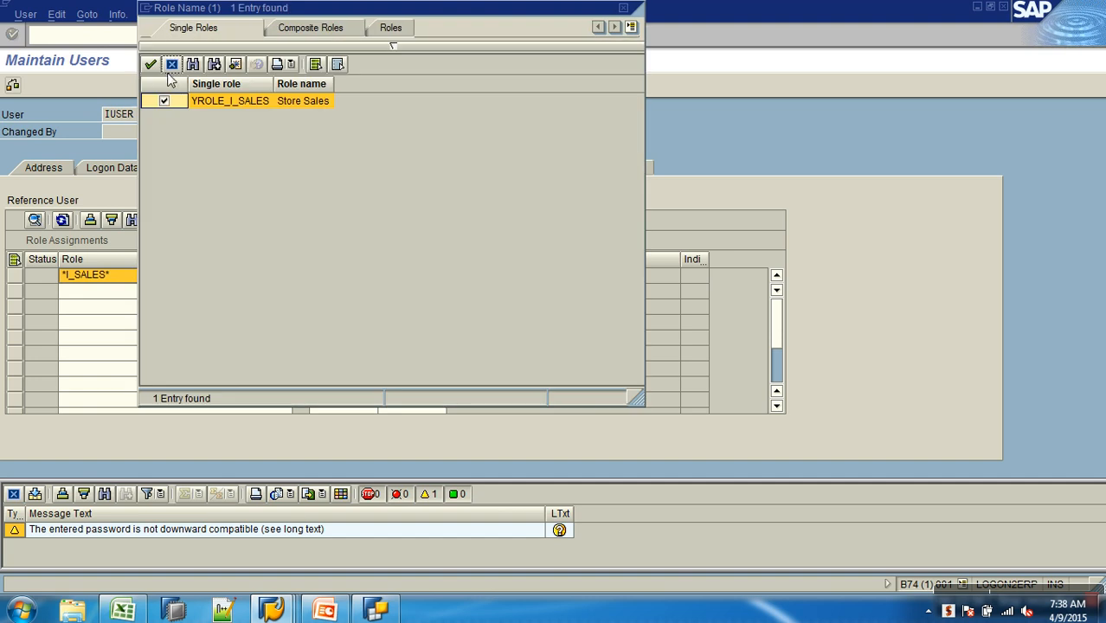
{"action": "left_click", "coordinate": [151, 65]}
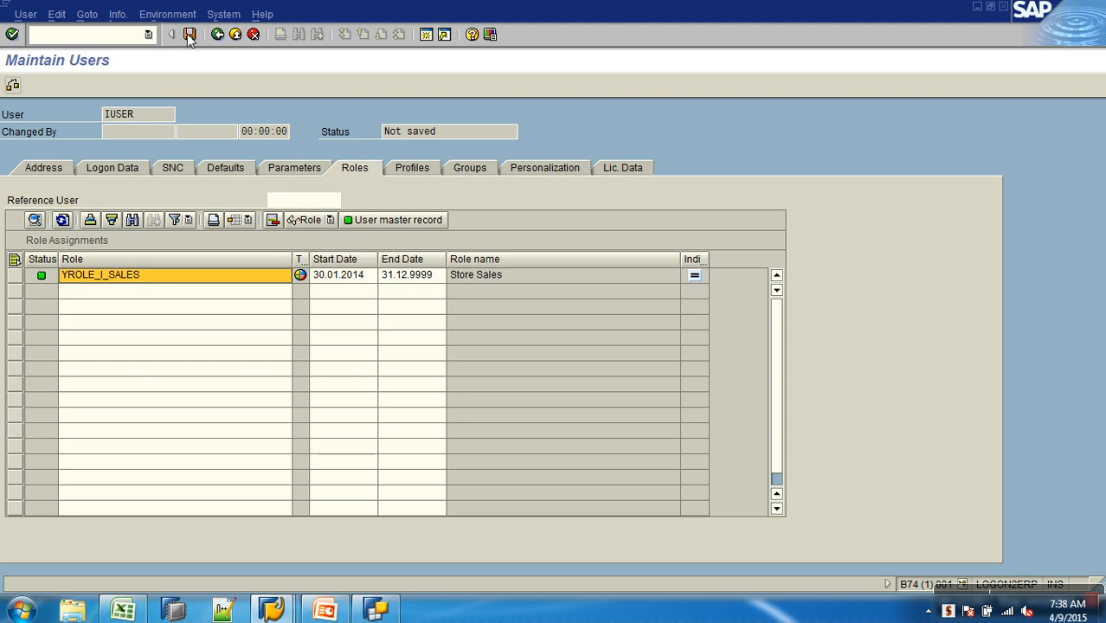
{"action": "left_click", "coordinate": [187, 34]}
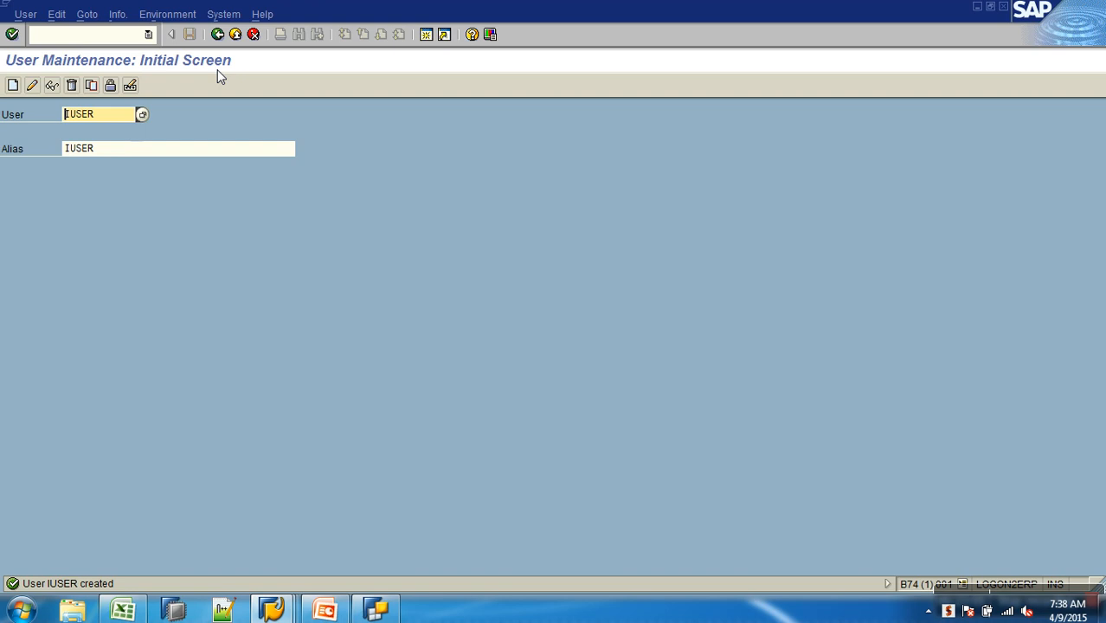
Switch to BEx Query Designer and remove the value restriction under Calendar year from the Sales Analysis query's characteristic restrictions
{"action": "left_click", "coordinate": [376, 609]}
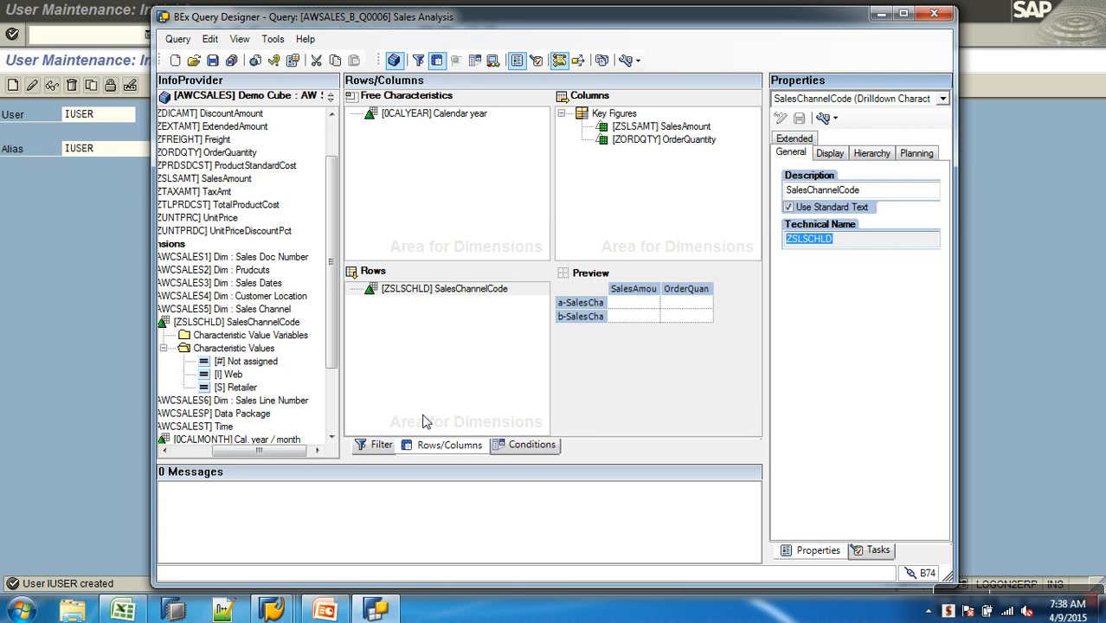
{"action": "left_click", "coordinate": [381, 447]}
{"action": "left_click", "coordinate": [530, 445]}
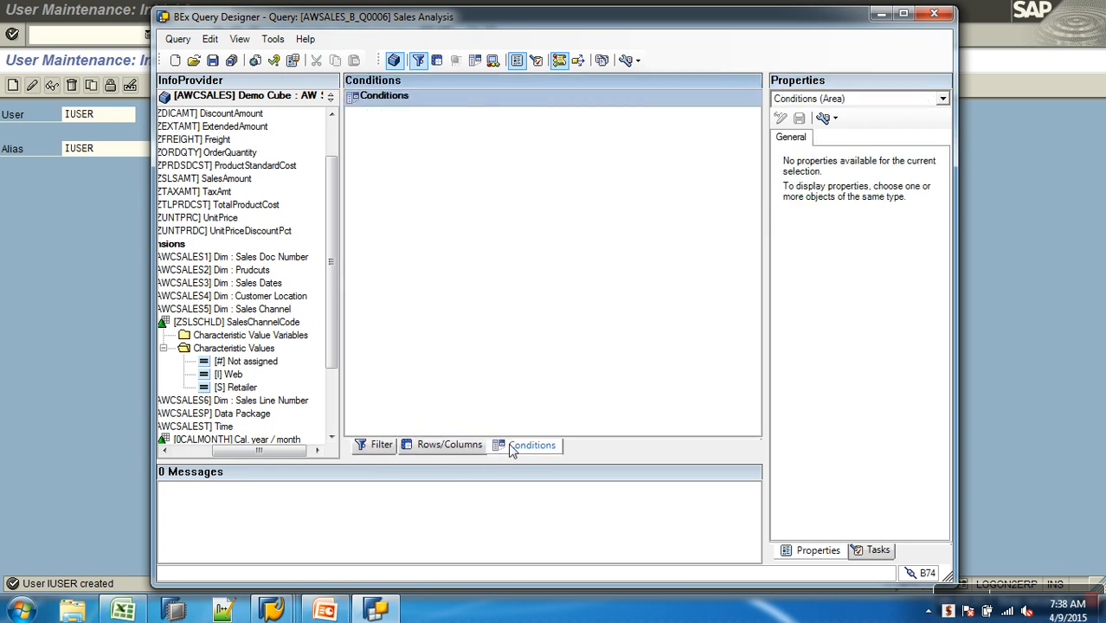
{"action": "left_click", "coordinate": [367, 445]}
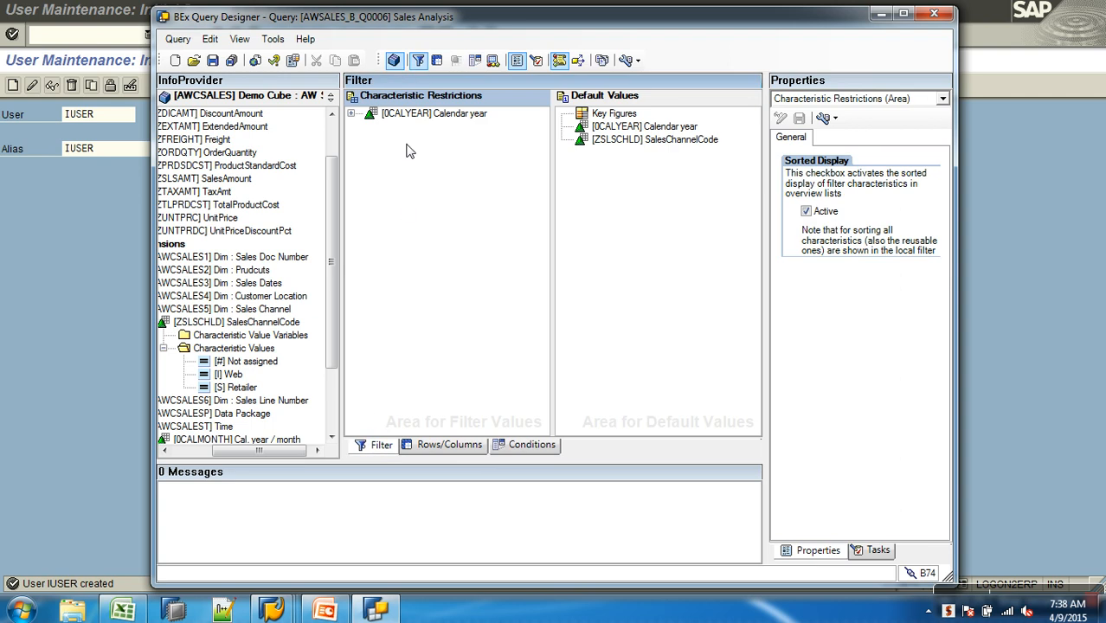
{"action": "left_click", "coordinate": [353, 118]}
{"action": "left_click_drag", "start_coordinate": [414, 130], "coordinate": [209, 182]}
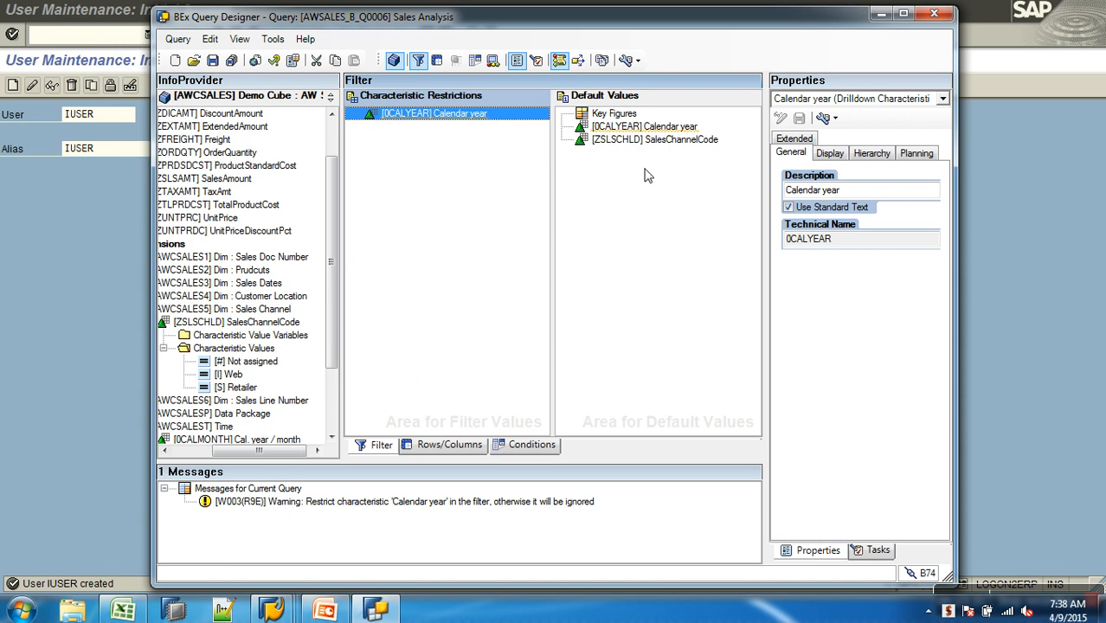
Try to restrict SalesChannelCode in the default values of the Sales Analysis query
{"action": "right_click", "coordinate": [645, 141]}
{"action": "left_click", "coordinate": [650, 150]}
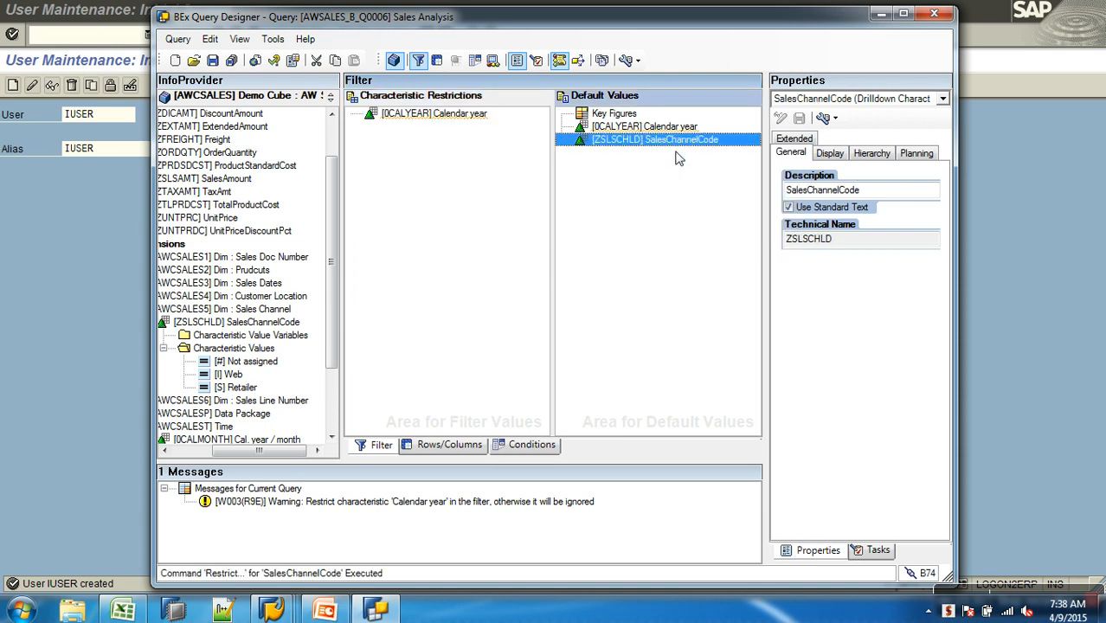
{"action": "left_click", "coordinate": [750, 440]}
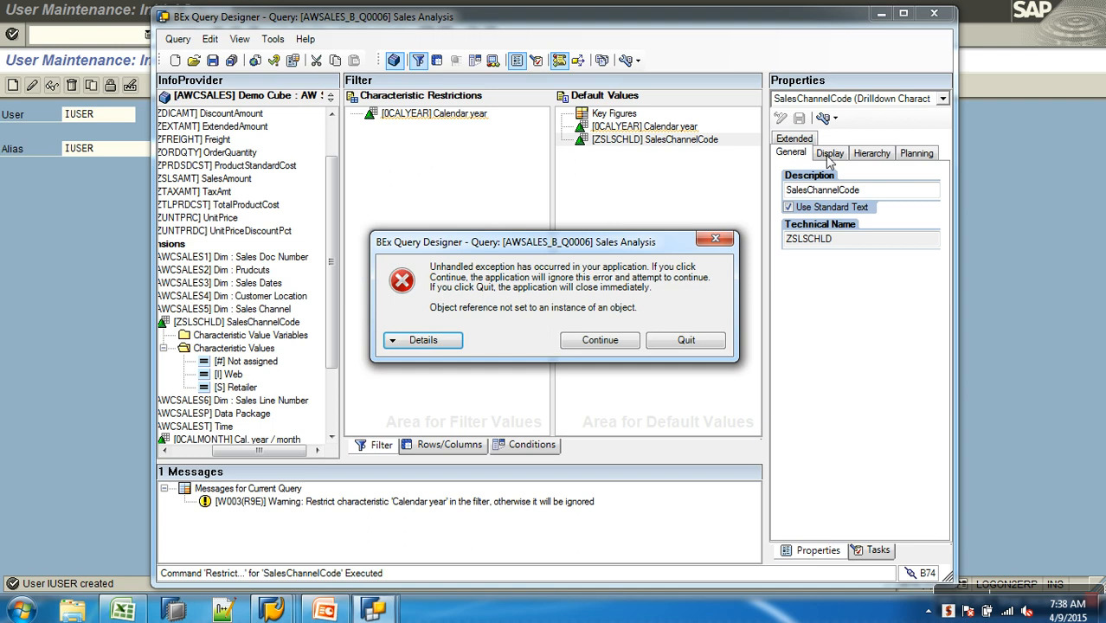